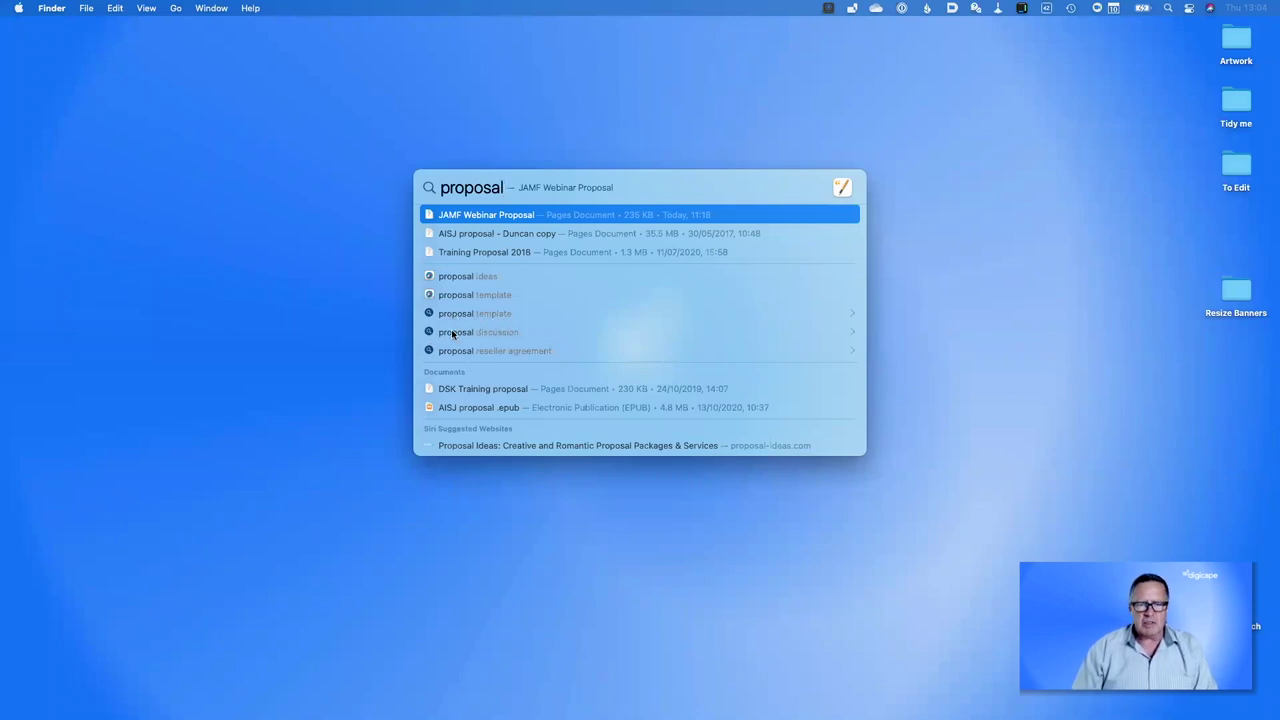
Look through the Spotlight results for "proposal", from the top hits to the PDF documents
{"action": "scroll", "coordinate": [595, 230], "scroll_direction": "down", "scroll_amount": 3}
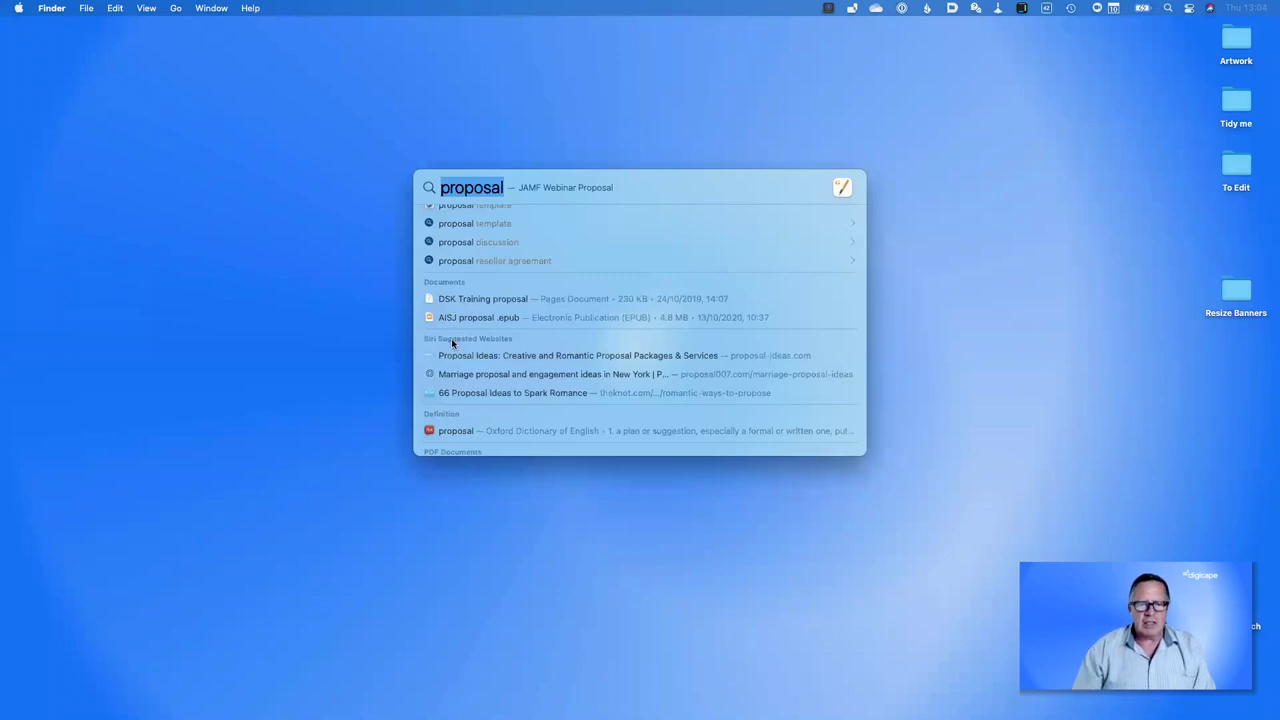
{"action": "scroll", "coordinate": [463, 380], "scroll_direction": "down", "scroll_amount": 3}
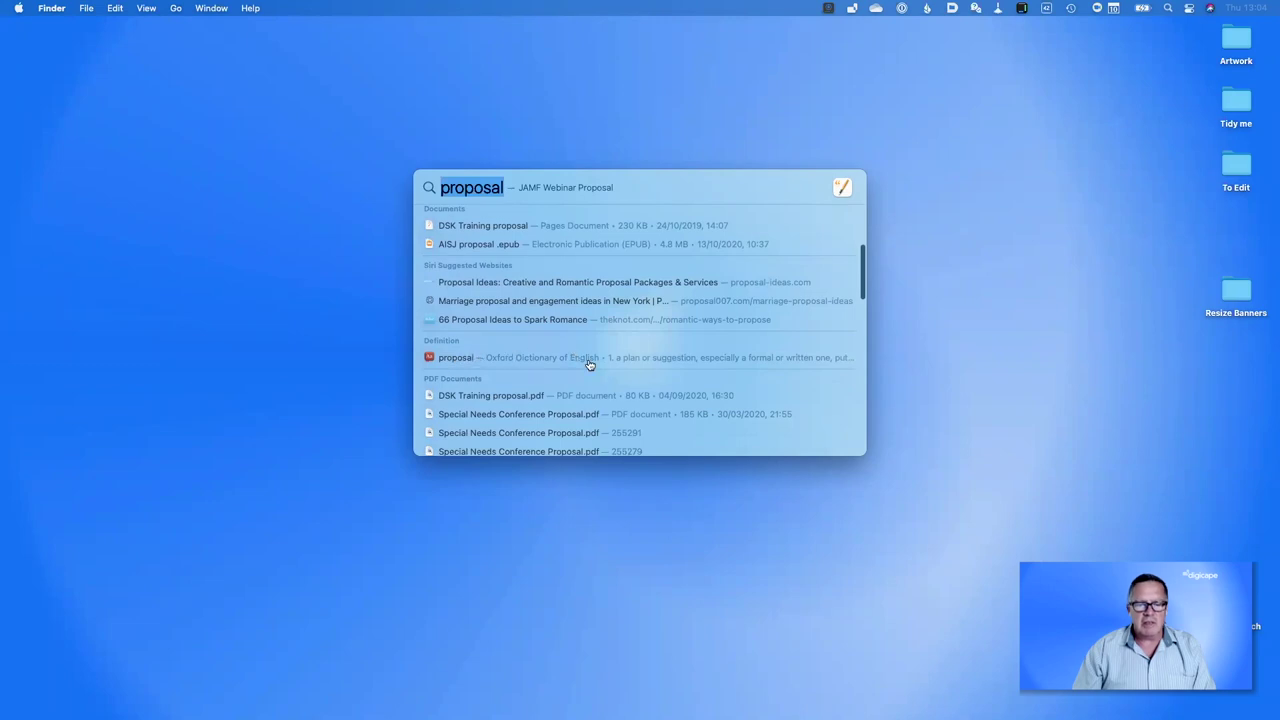
{"action": "scroll", "coordinate": [590, 364], "scroll_direction": "up", "scroll_amount": 5}
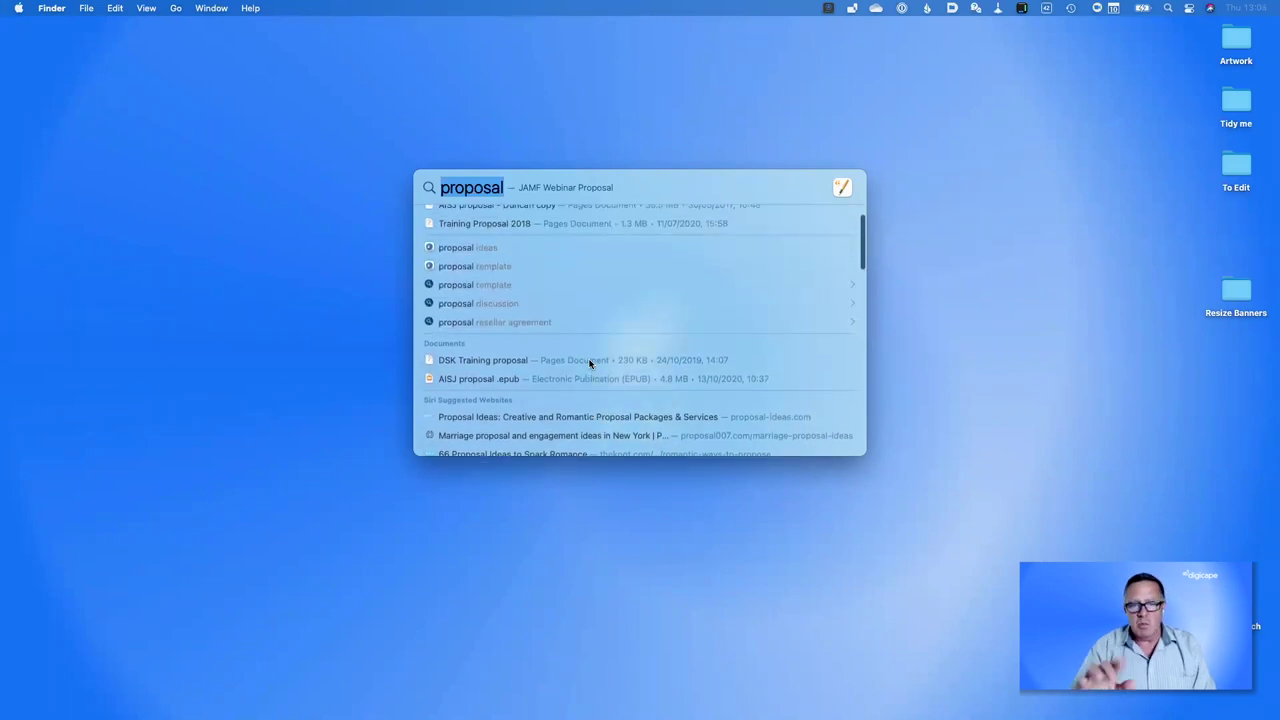
{"action": "scroll", "coordinate": [590, 364], "scroll_direction": "up", "scroll_amount": 2}
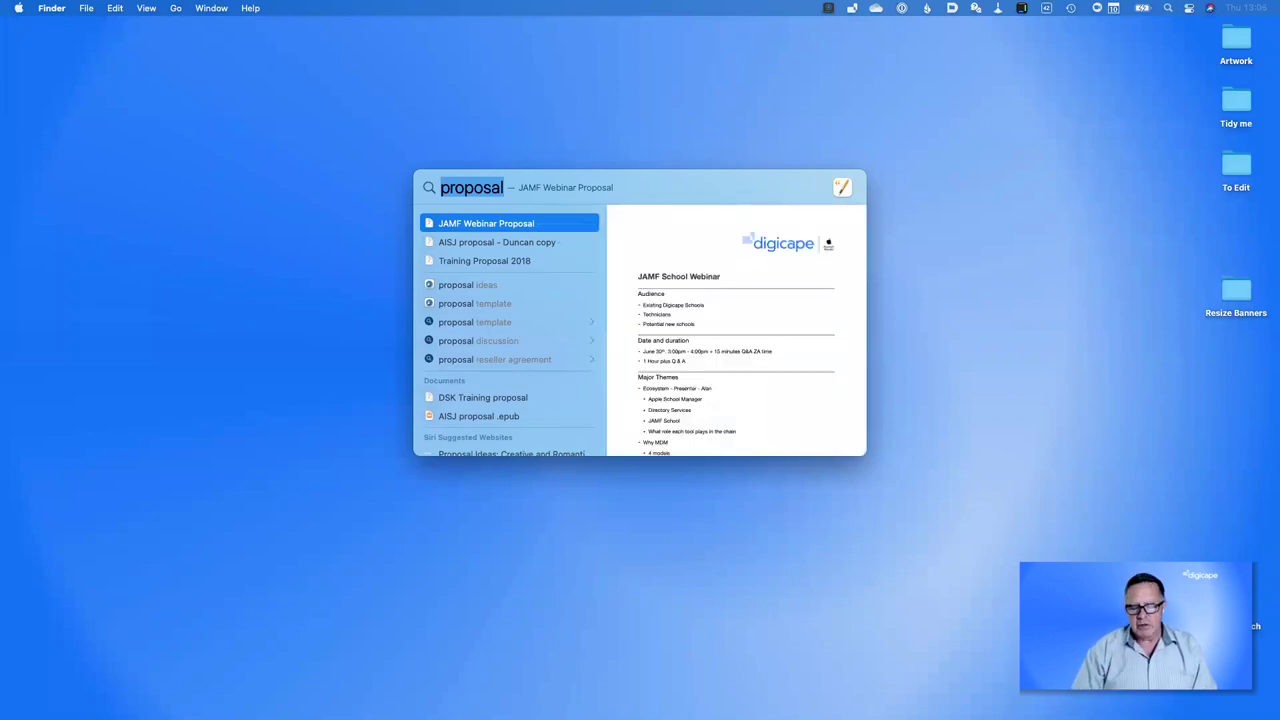
Preview the top-hit Pages documents for "proposal", including Training Proposal 2018
{"action": "key", "text": "Down"}
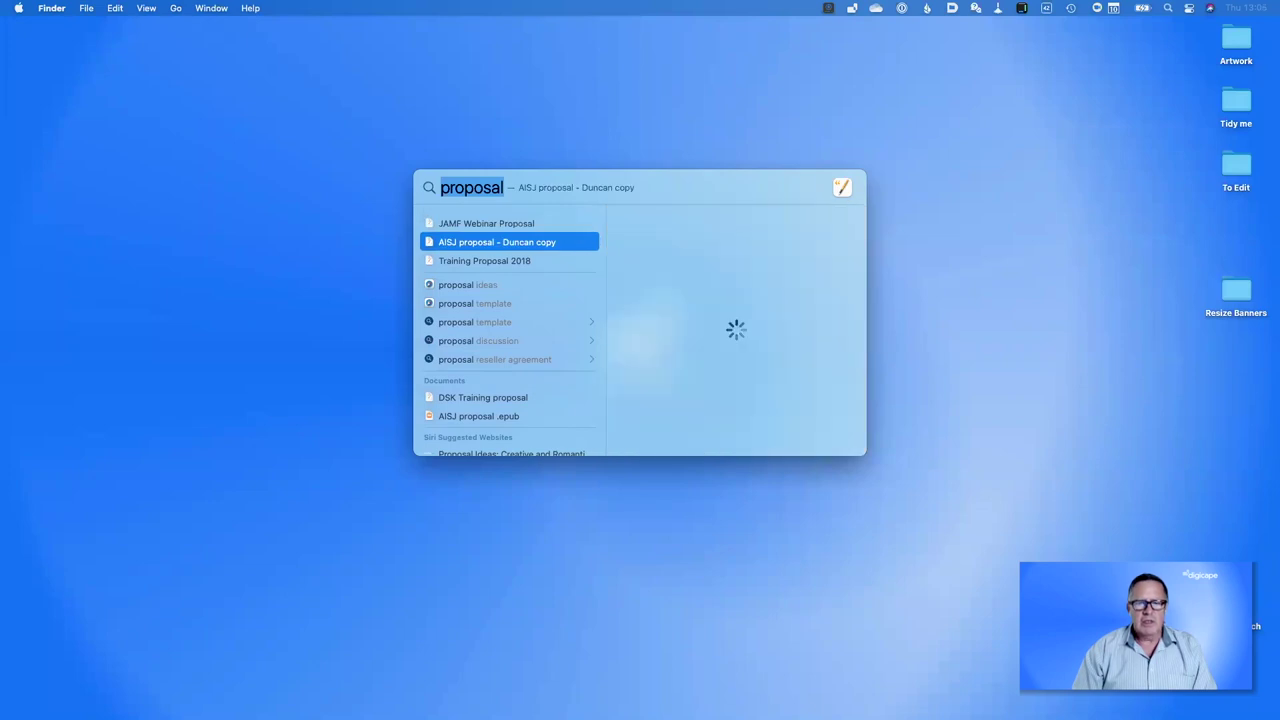
{"action": "key", "text": "Down"}
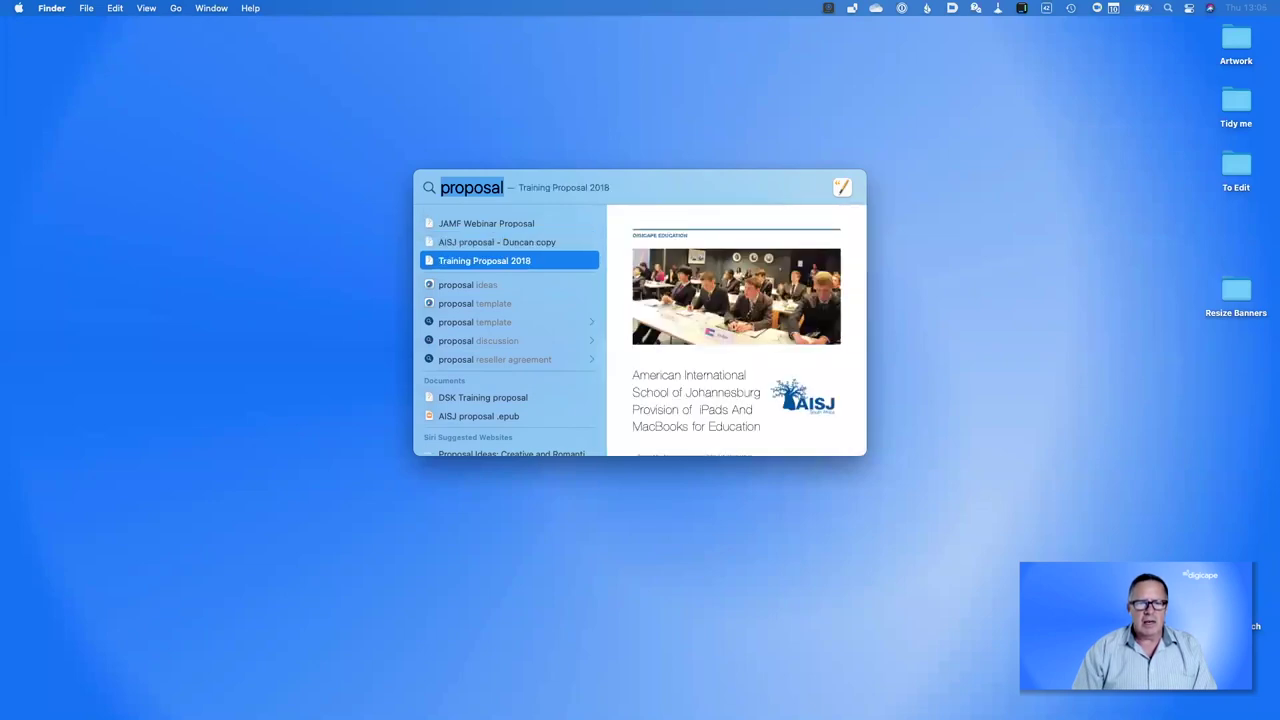
{"action": "key", "text": "Up"}
{"action": "key", "text": "Up"}
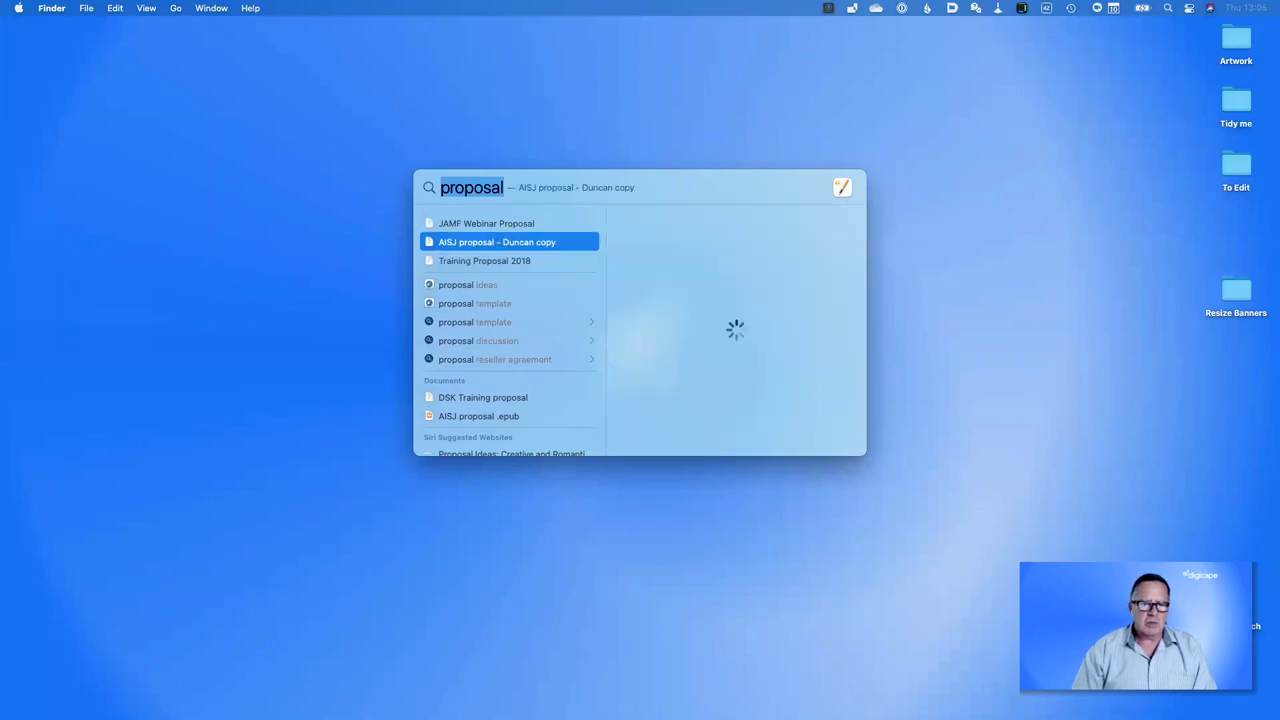
Go through the suggested "proposal" searches below the top hits and return to JAMF Webinar Proposal
{"action": "key", "text": "Down"}
{"action": "key", "text": "Down"}
{"action": "key", "text": "Down"}
{"action": "key", "text": "Down"}
{"action": "key", "text": "Down"}
{"action": "key", "text": "Down"}
{"action": "key", "text": "Down"}
{"action": "key", "text": "Down"}
{"action": "key", "text": "Down"}
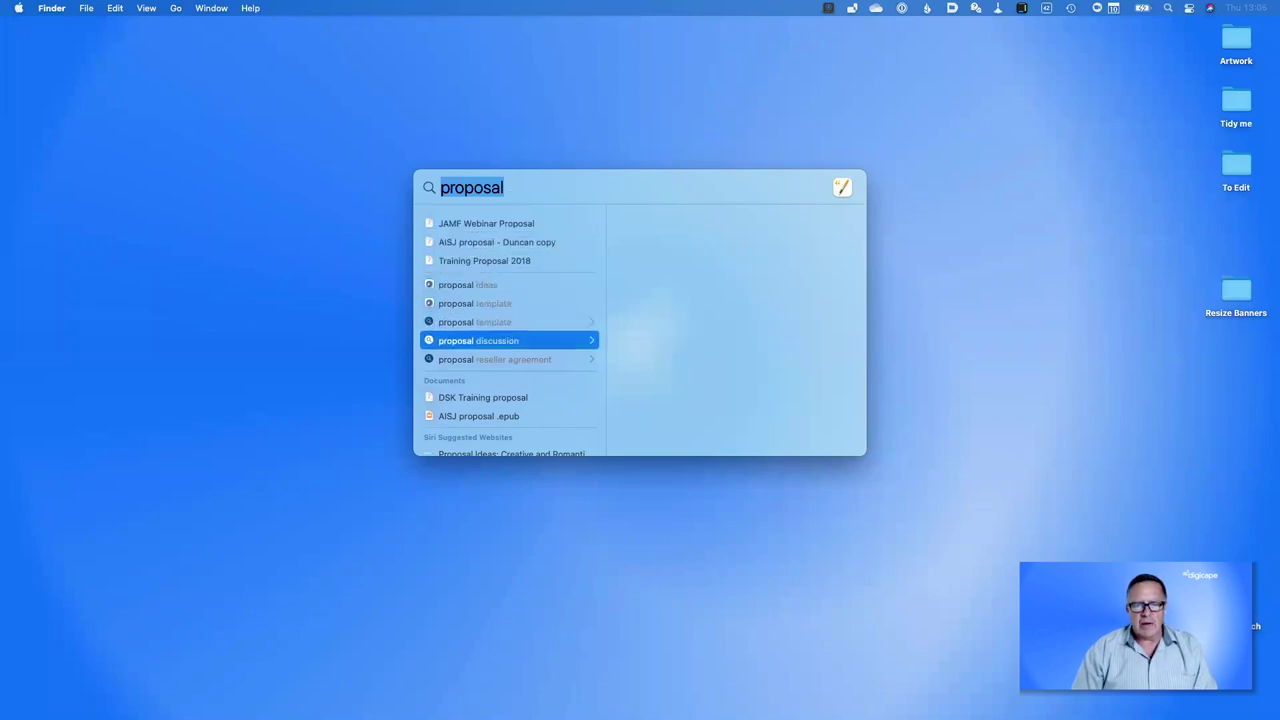
{"action": "key", "text": "Up"}
{"action": "key", "text": "Up"}
{"action": "key", "text": "Up"}
{"action": "key", "text": "Up"}
{"action": "key", "text": "Up"}
{"action": "key", "text": "Up"}
{"action": "key", "text": "Up"}
{"action": "key", "text": "Up"}
{"action": "key", "text": "Up"}
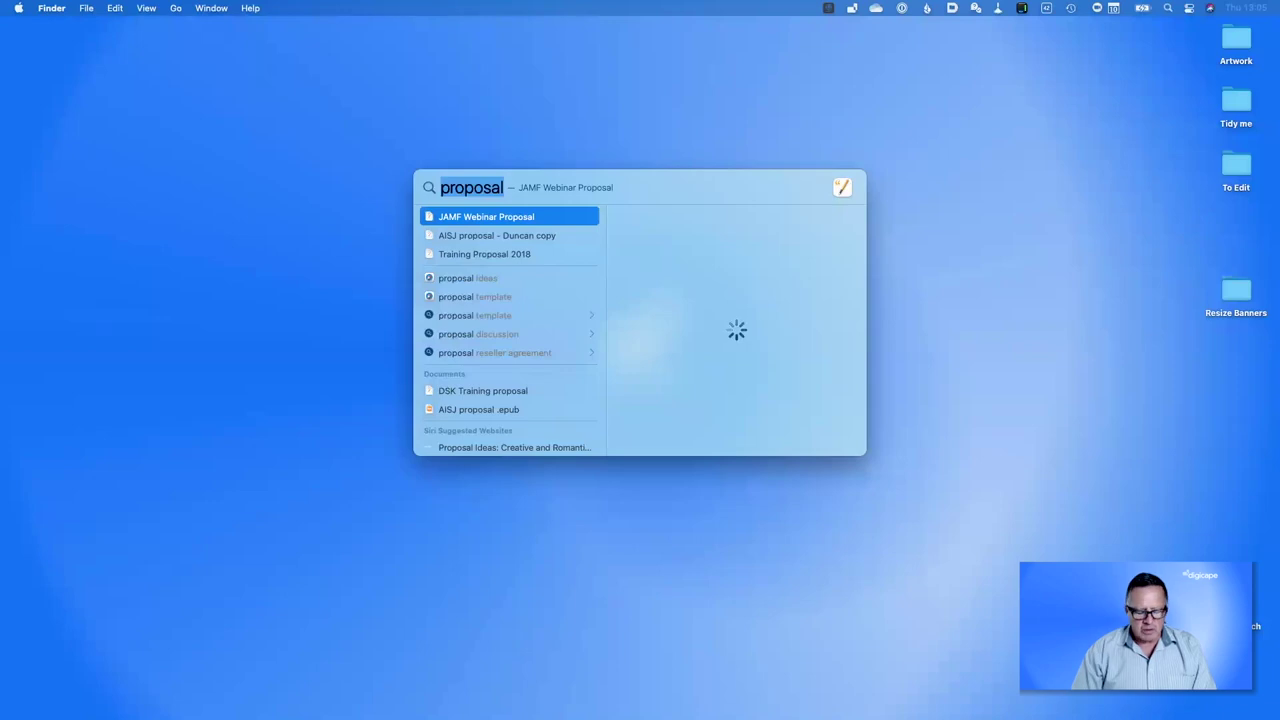
Preview the DSK Training proposal document and the suggested Proposal Ideas website in the Spotlight results
{"action": "key", "text": "Down"}
{"action": "key", "text": "Down"}
{"action": "key", "text": "Down"}
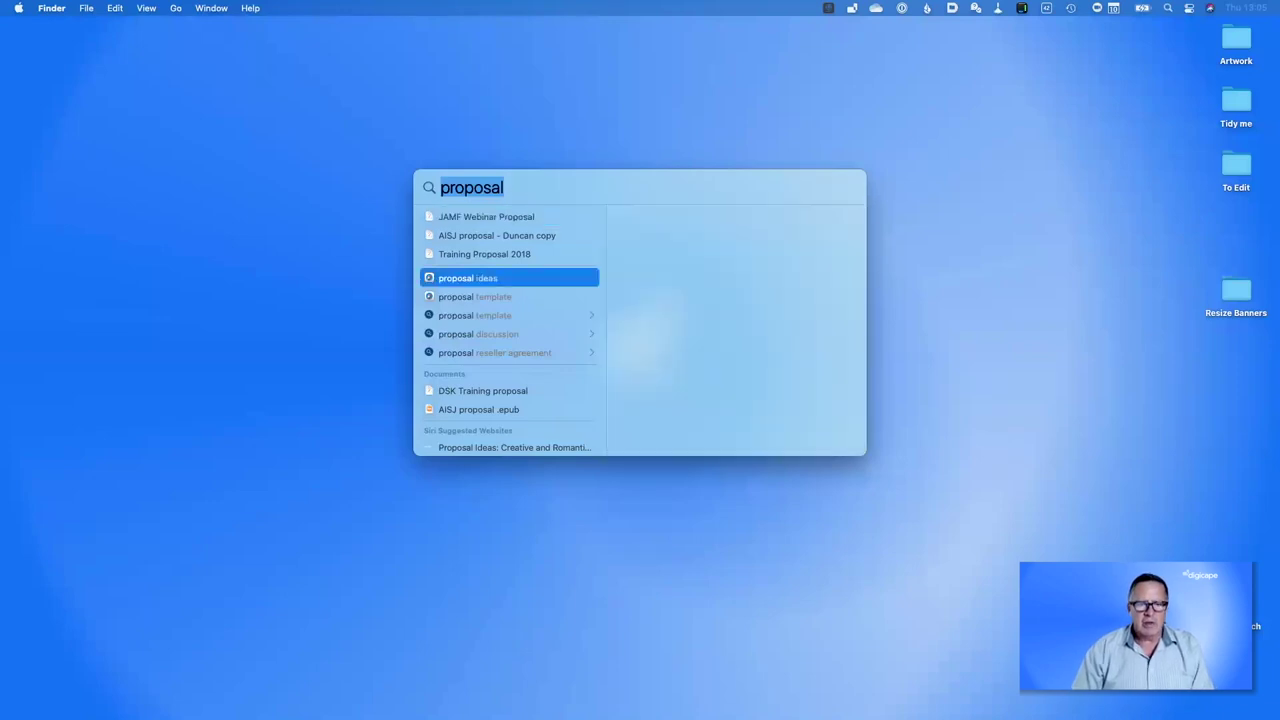
{"action": "key", "text": "Down"}
{"action": "key", "text": "Down"}
{"action": "key", "text": "Down"}
{"action": "key", "text": "Down"}
{"action": "key", "text": "Down"}
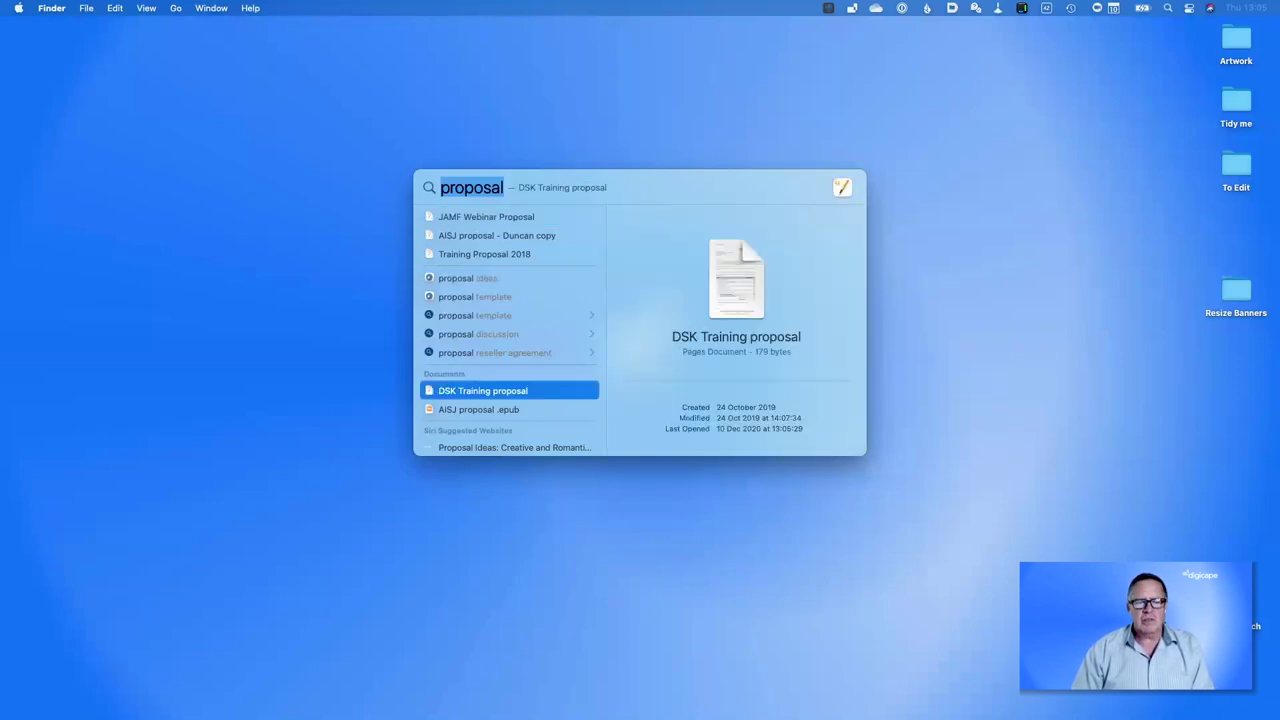
{"action": "key", "text": "Down"}
{"action": "key", "text": "Down"}
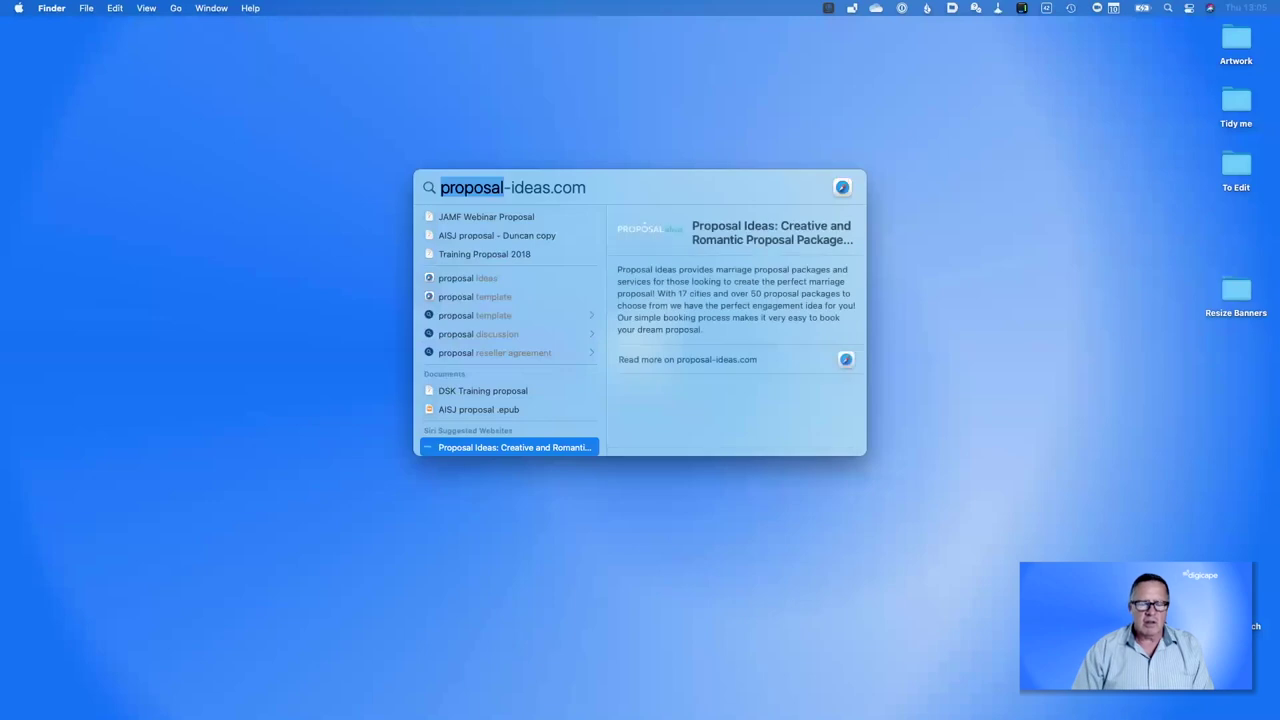
View the dictionary definition of "proposal" in the Spotlight results
{"action": "key", "text": "Down"}
{"action": "key", "text": "Down"}
{"action": "key", "text": "Down"}
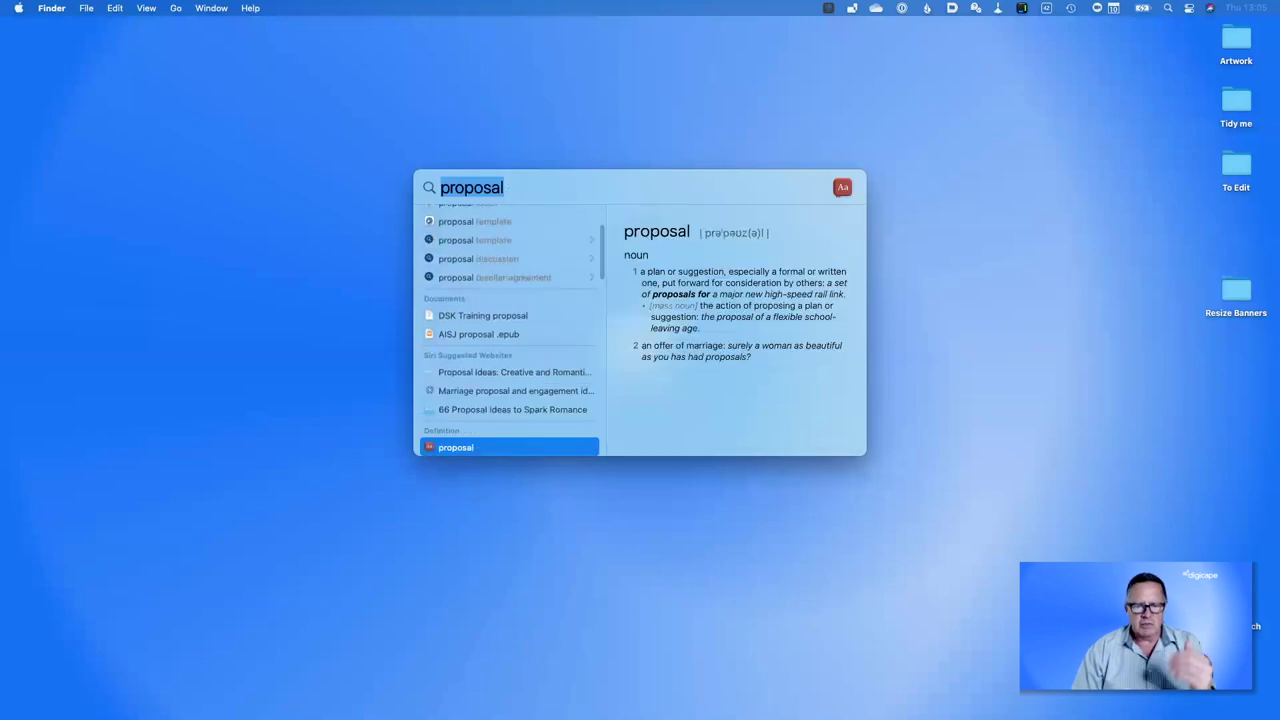
{"action": "key", "text": "Down"}
{"action": "key", "text": "Up"}
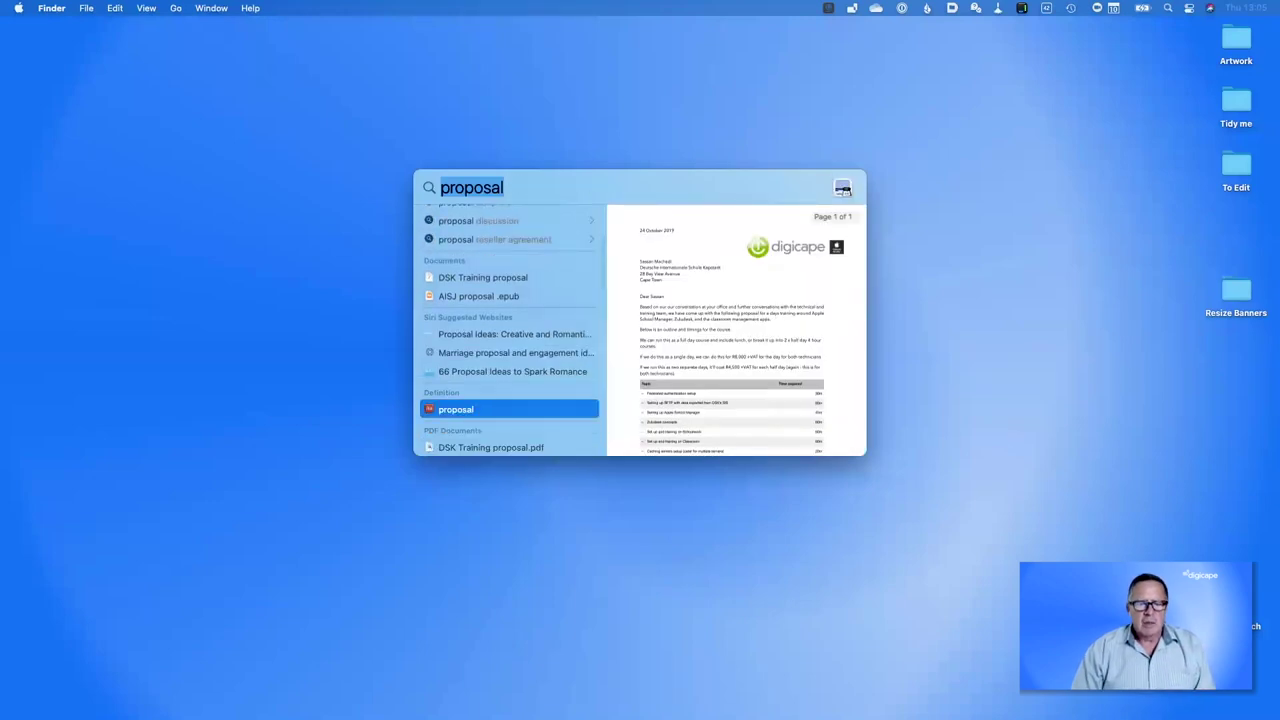
Preview Special Needs Conference Proposal.pdf and the contents of the Proposals folder in the Spotlight results
{"action": "key", "text": "Down"}
{"action": "key", "text": "Down"}
{"action": "key", "text": "Down"}
{"action": "key", "text": "Down"}
{"action": "key", "text": "Down"}
{"action": "key", "text": "Down"}
{"action": "key", "text": "Down"}
{"action": "key", "text": "Down"}
{"action": "key", "text": "Down"}
{"action": "key", "text": "Down"}
{"action": "key", "text": "Down"}
{"action": "key", "text": "Down"}
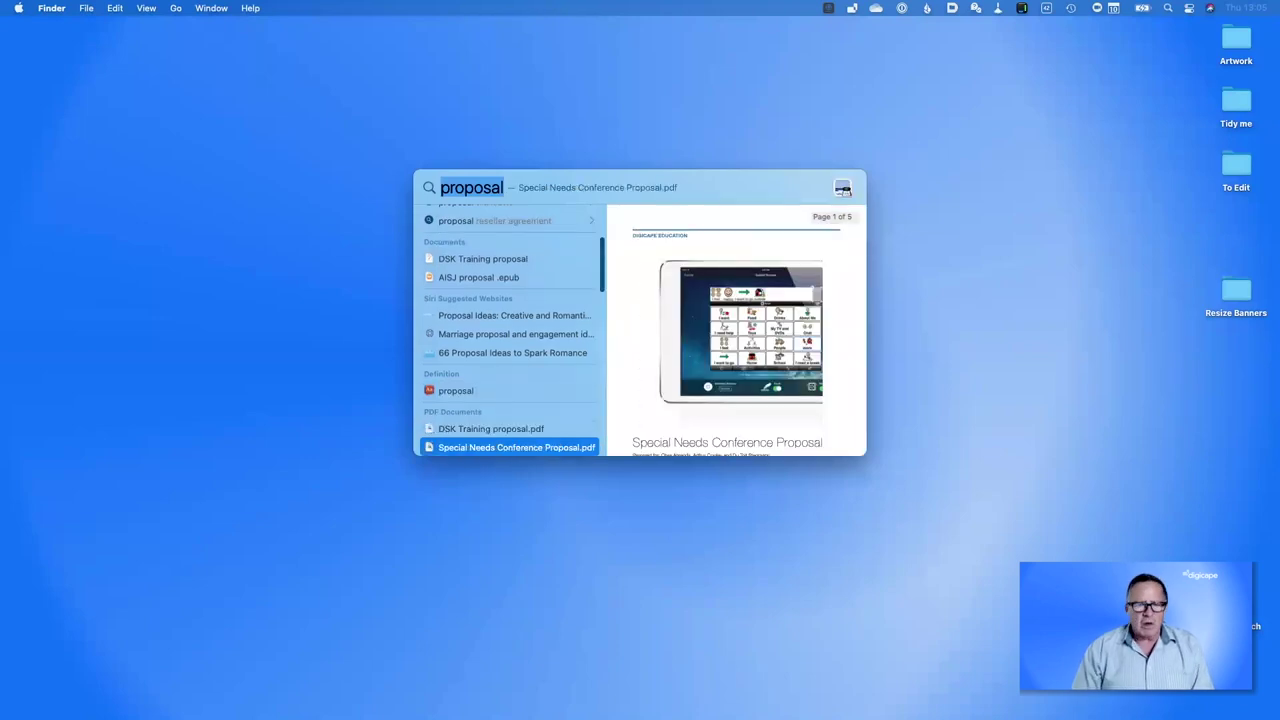
{"action": "key", "text": "Down"}
{"action": "key", "text": "Down"}
{"action": "key", "text": "Down"}
{"action": "key", "text": "Down"}
{"action": "key", "text": "Down"}
{"action": "key", "text": "Up"}
{"action": "key", "text": "Up"}
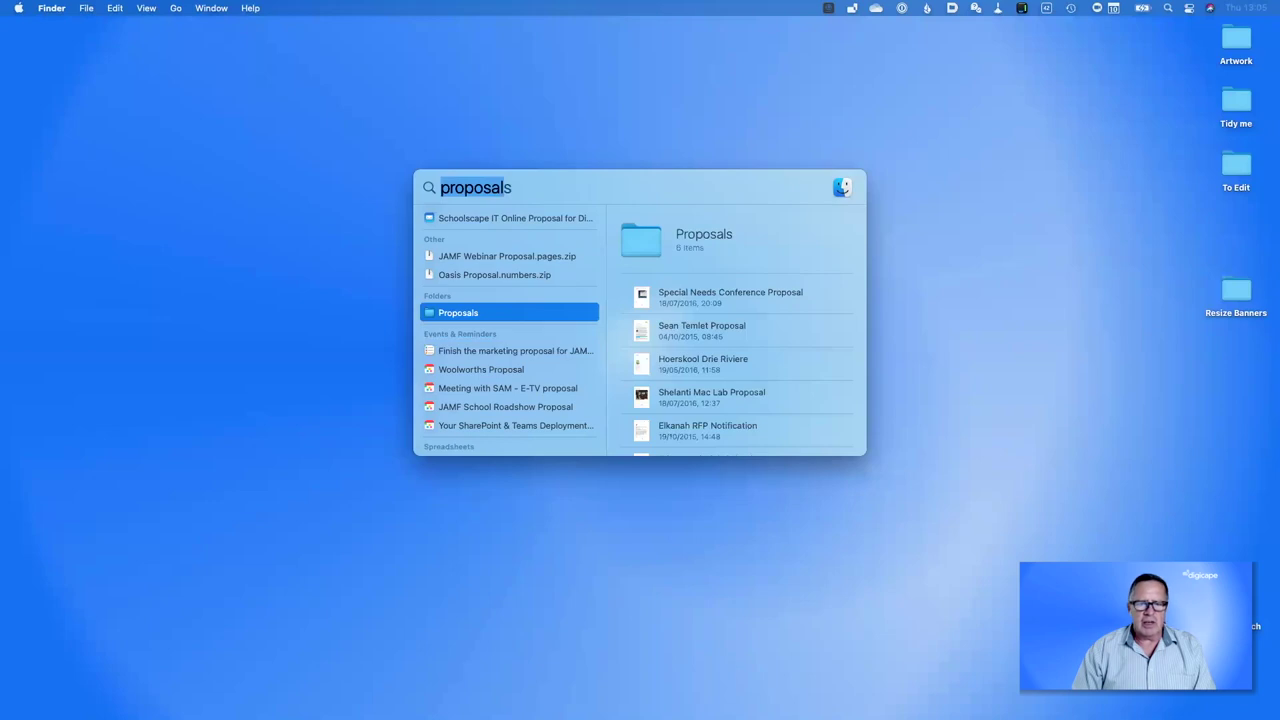
Preview the matching calendar events, including Woolworths Proposal, and continue to Salary reduction proposal.xlsx
{"action": "key", "text": "Down"}
{"action": "key", "text": "Down"}
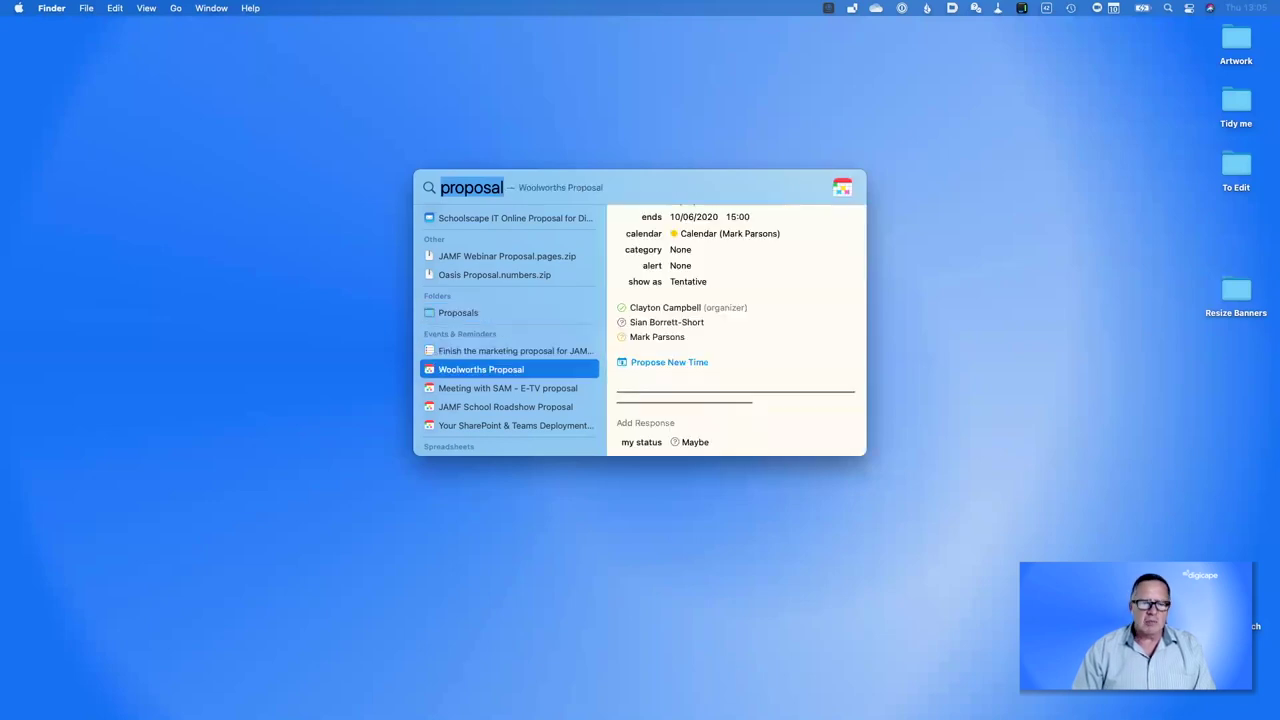
{"action": "key", "text": "Down"}
{"action": "key", "text": "Down"}
{"action": "key", "text": "Down"}
{"action": "key", "text": "Down"}
{"action": "key", "text": "Down"}
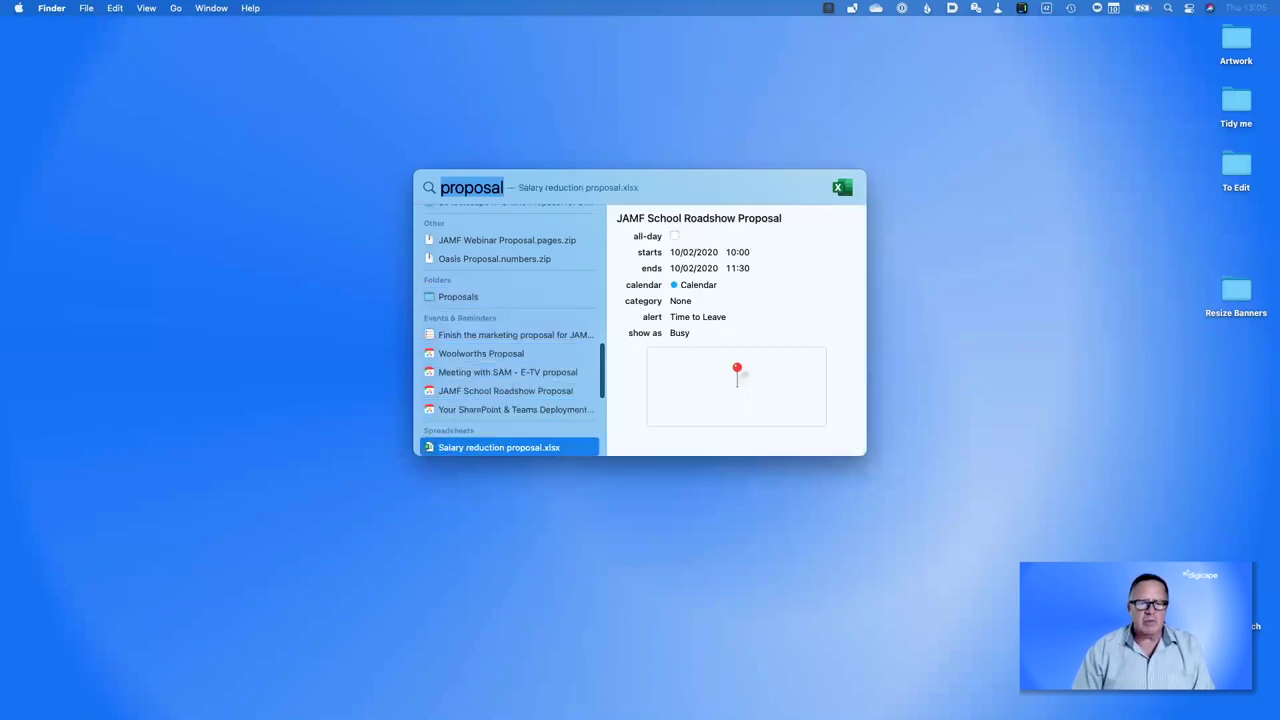
Go through the matching spreadsheets and presentation to the Bookmarks & History result
{"action": "key", "text": "Down"}
{"action": "key", "text": "Down"}
{"action": "key", "text": "Down"}
{"action": "key", "text": "Down"}
{"action": "key", "text": "Down"}
{"action": "key", "text": "Down"}
{"action": "key", "text": "Down"}
{"action": "key", "text": "Down"}
{"action": "key", "text": "Down"}
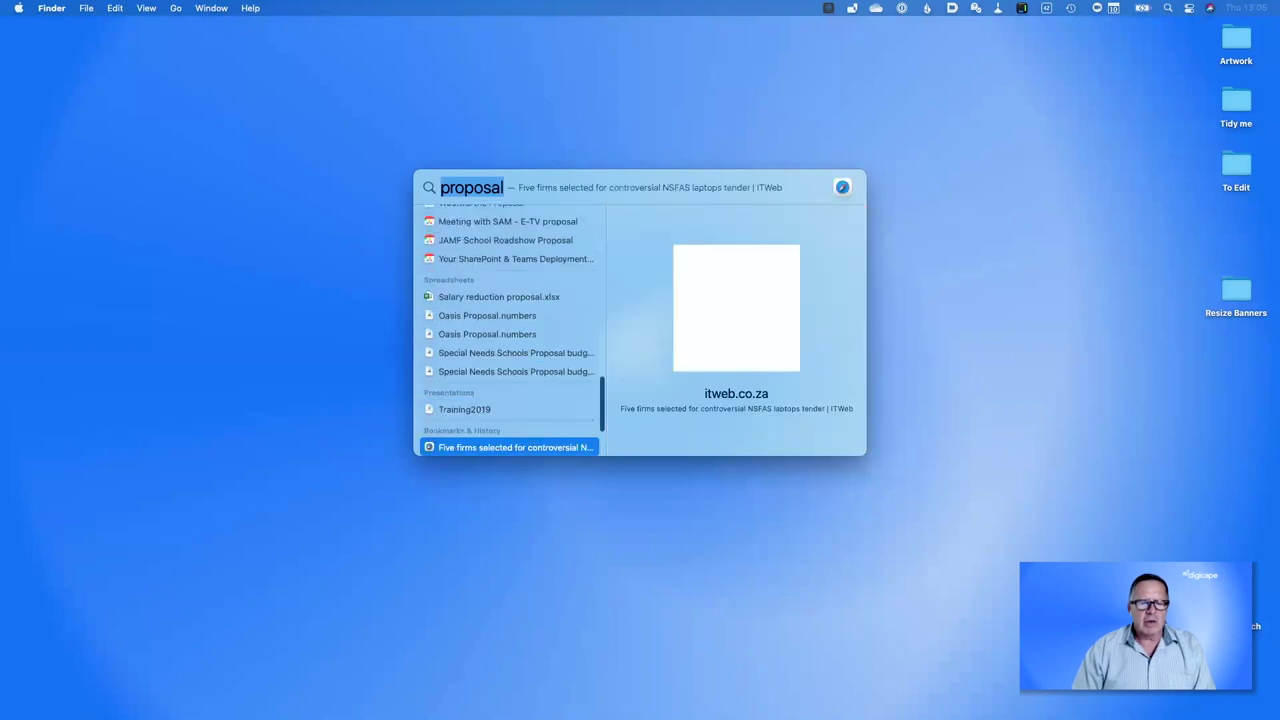
Run the "proposal" search in Finder from the related searches at the end of the Spotlight results
{"action": "key", "text": "Up"}
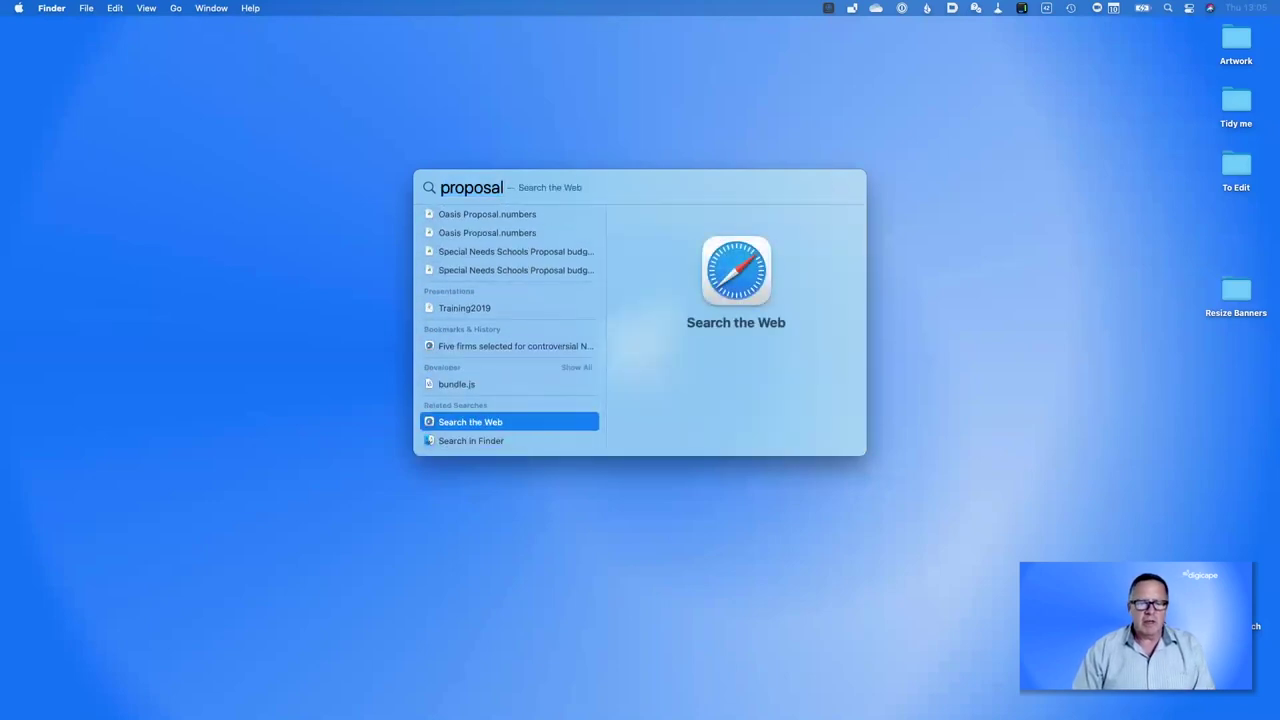
{"action": "key", "text": "Down"}
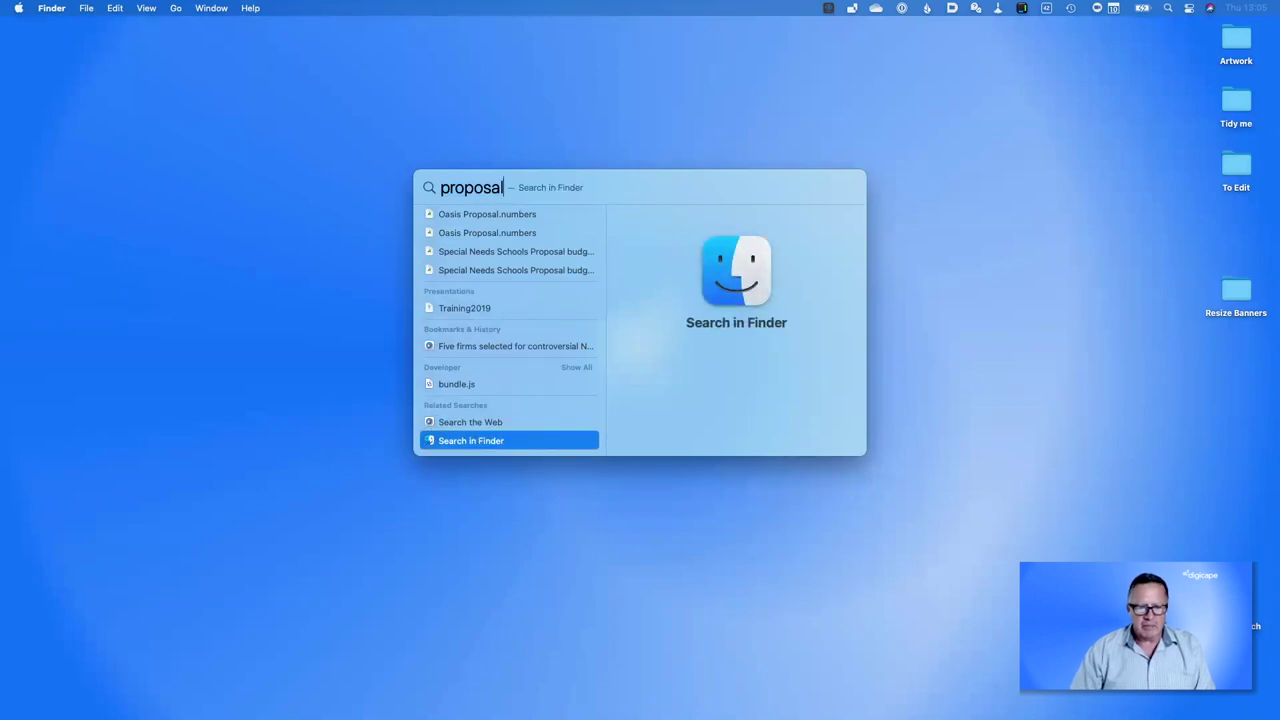
{"action": "key", "text": "Return"}
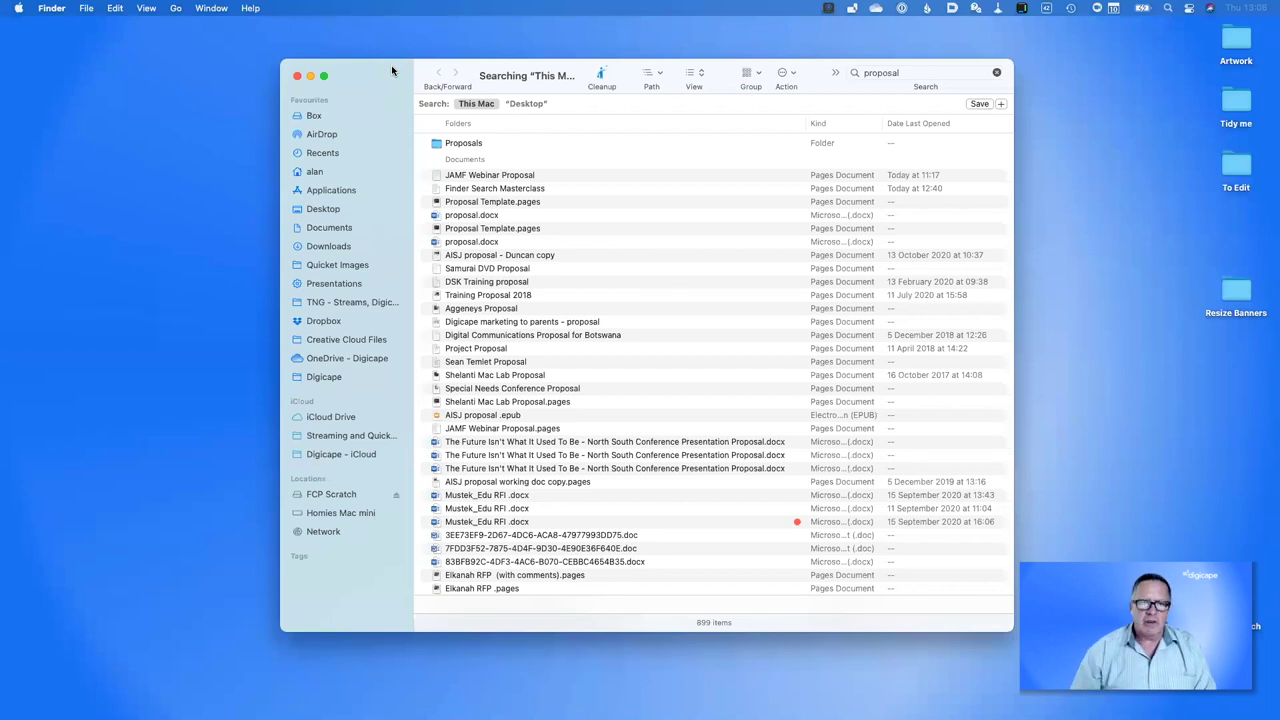
Close the Finder results window and run Search in Finder for "proposal" again from Spotlight
{"action": "left_click", "coordinate": [297, 76]}
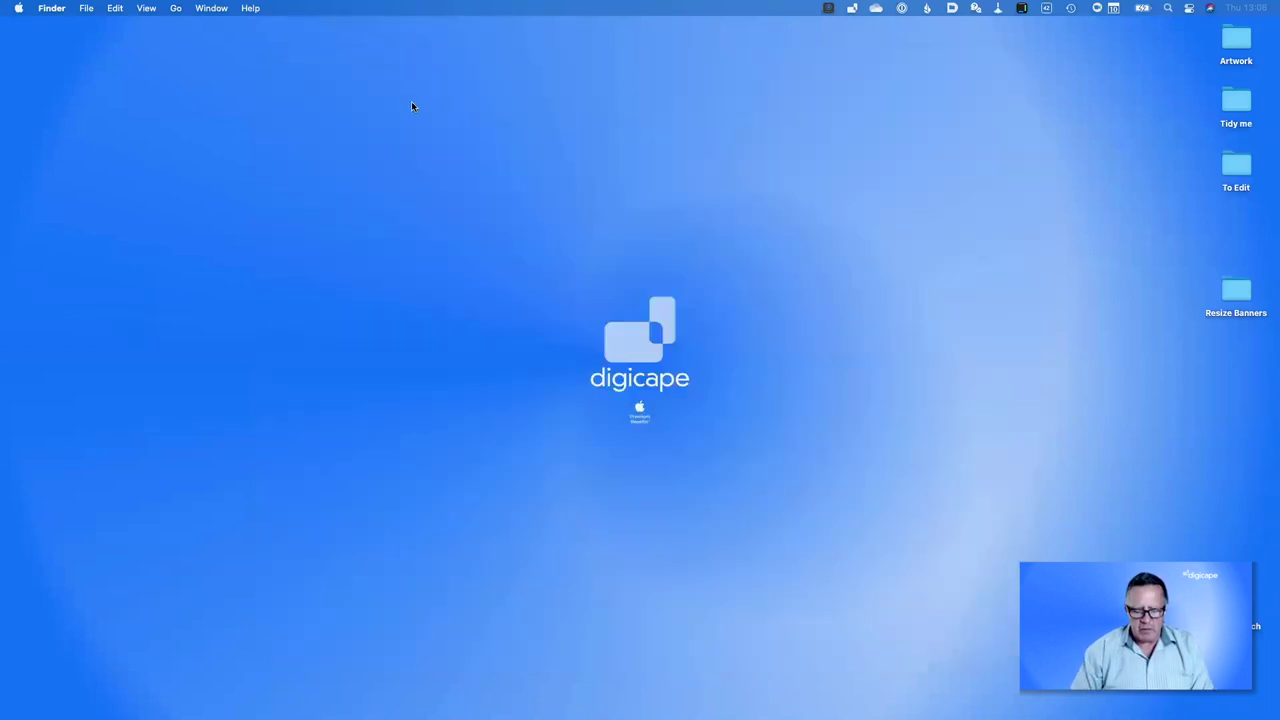
{"action": "key", "text": "super+space"}
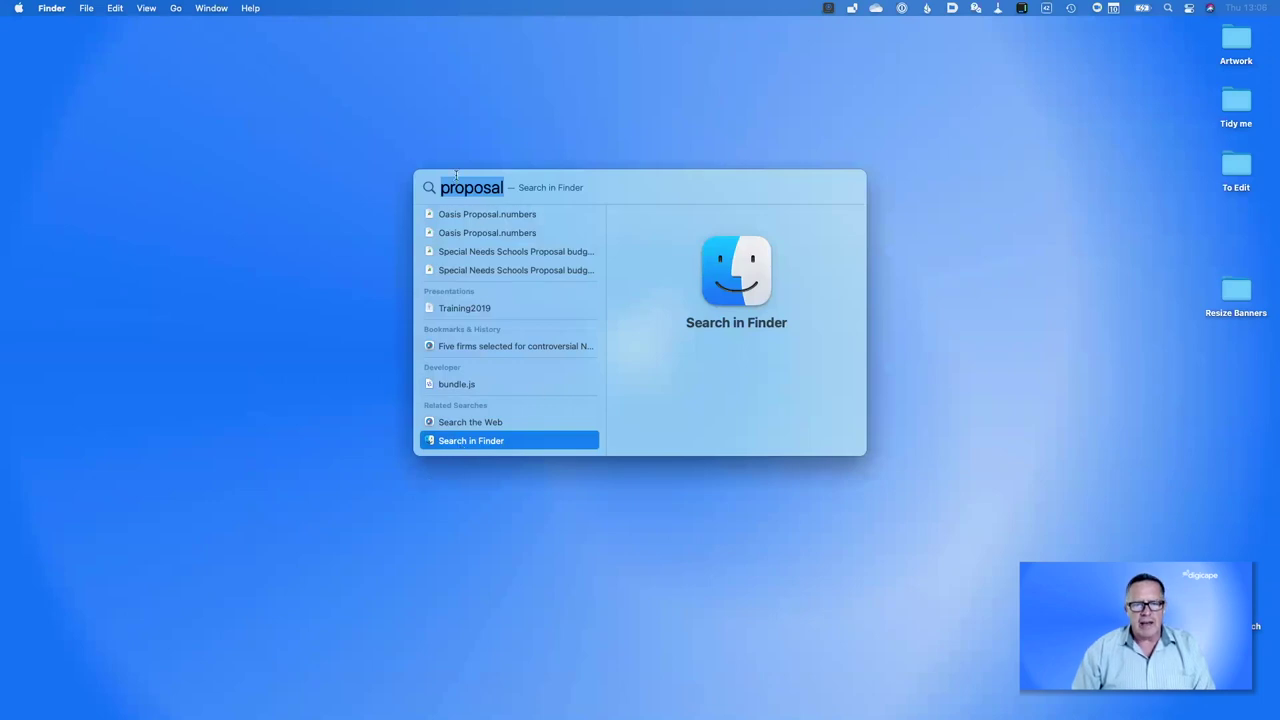
{"action": "left_click", "coordinate": [506, 440]}
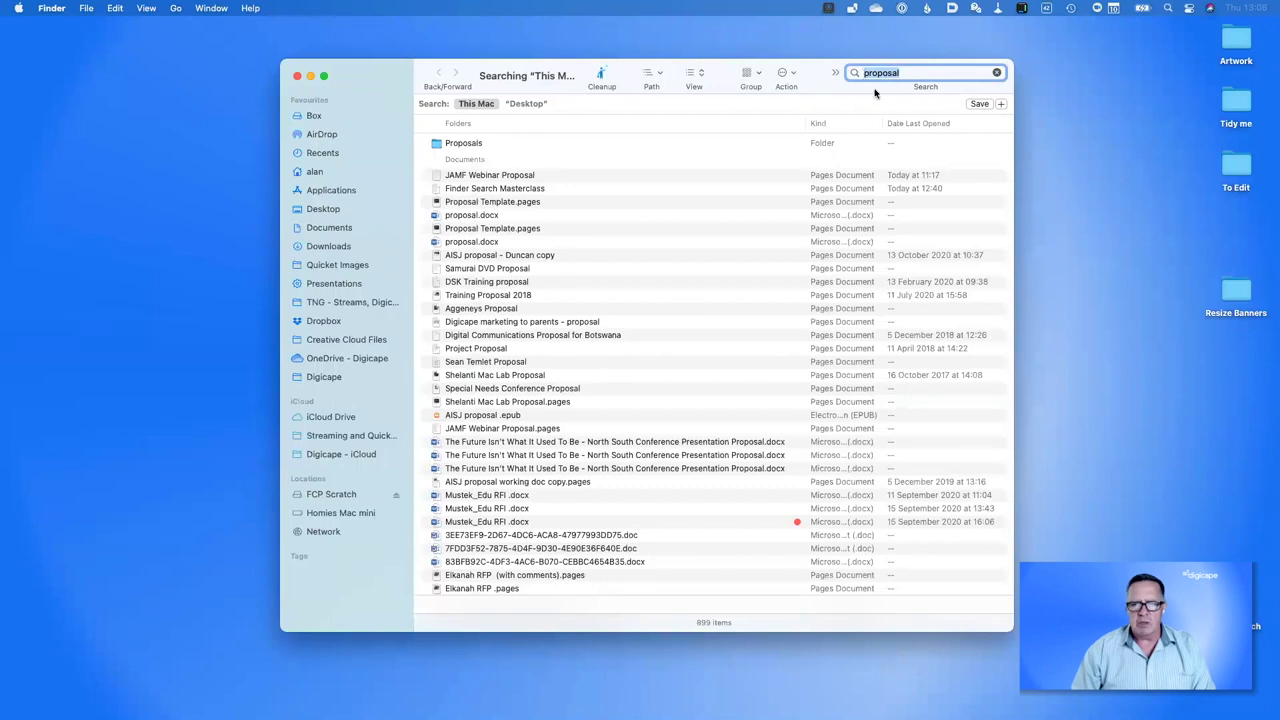
Close the Finder results window, clear the "proposal" query from Spotlight and dismiss the search
{"action": "left_click", "coordinate": [297, 77]}
{"action": "key", "text": "super+space"}
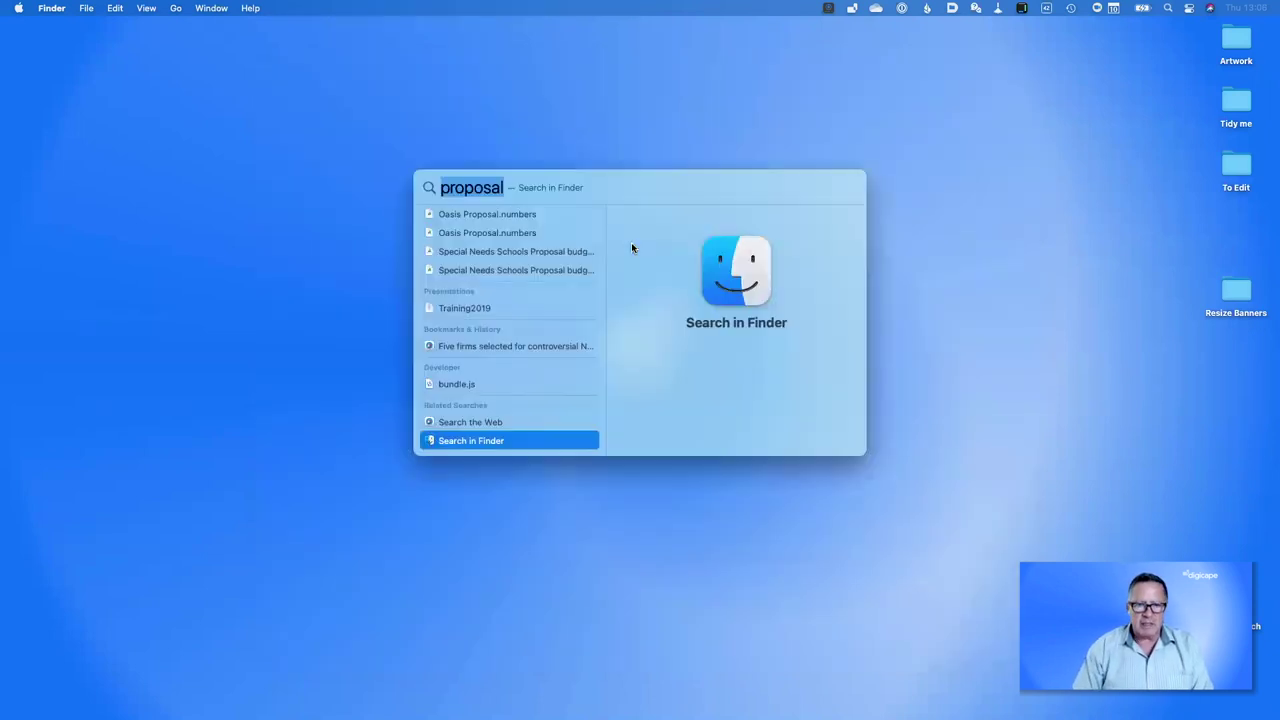
{"action": "key", "text": "BackSpace"}
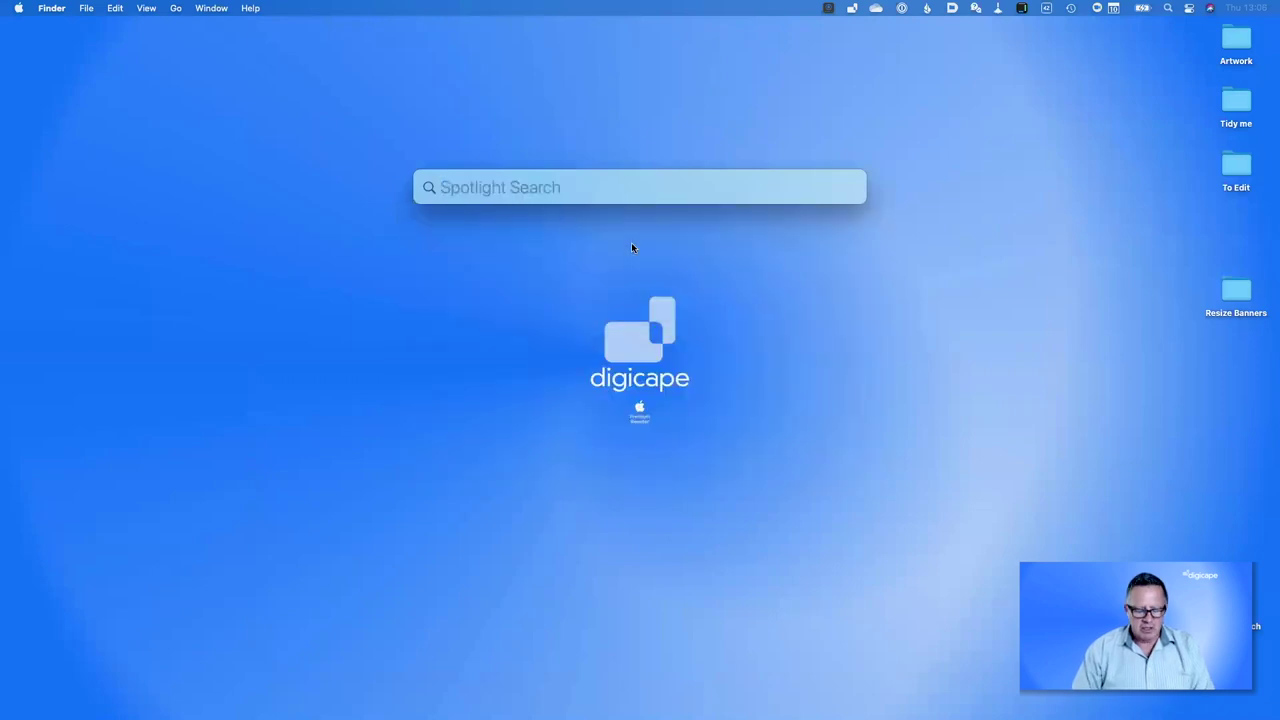
{"action": "key", "text": "Escape"}
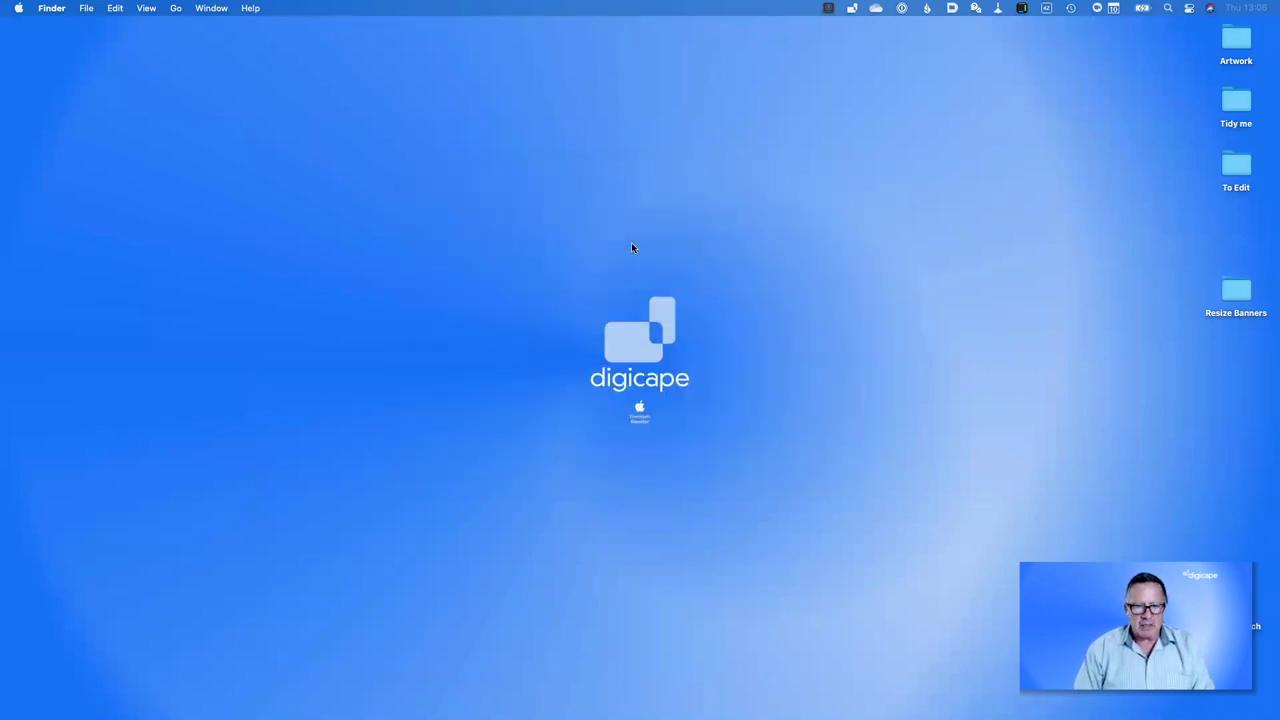
Open a Finder search window for This Mac, display a Kind criterion row and close the window
{"action": "key", "text": "super+f"}
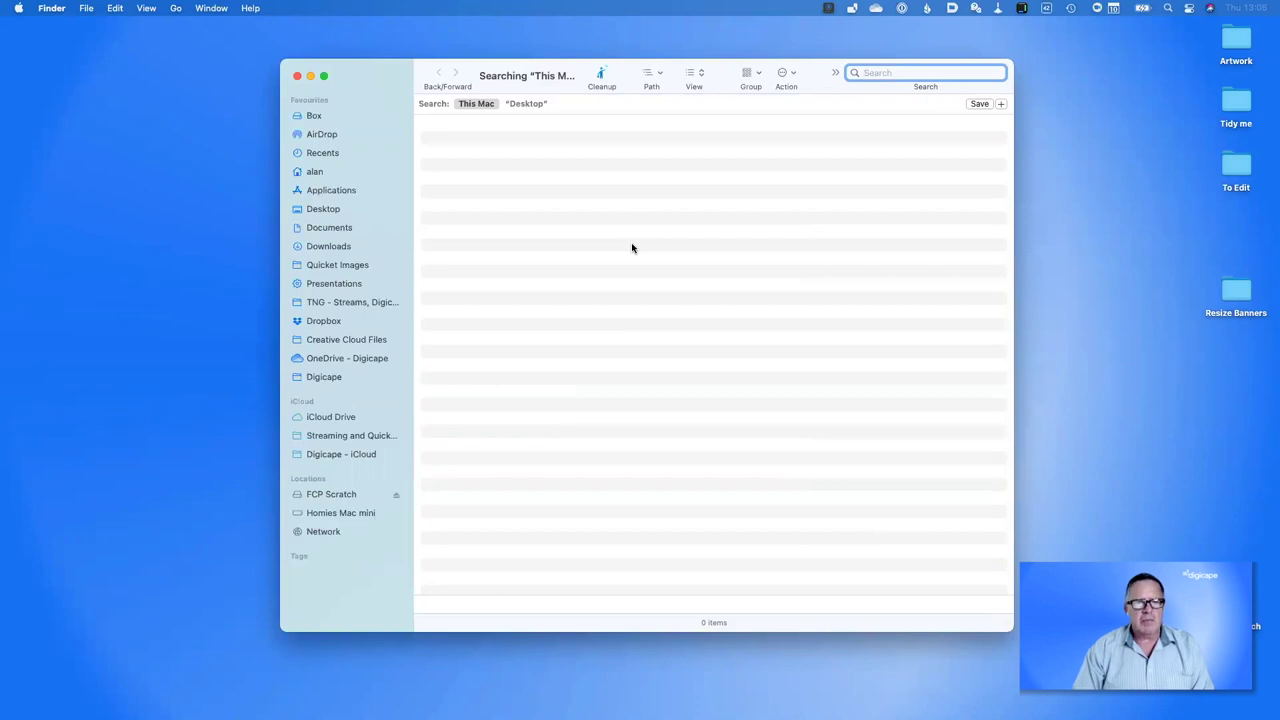
{"action": "left_click", "coordinate": [296, 76]}
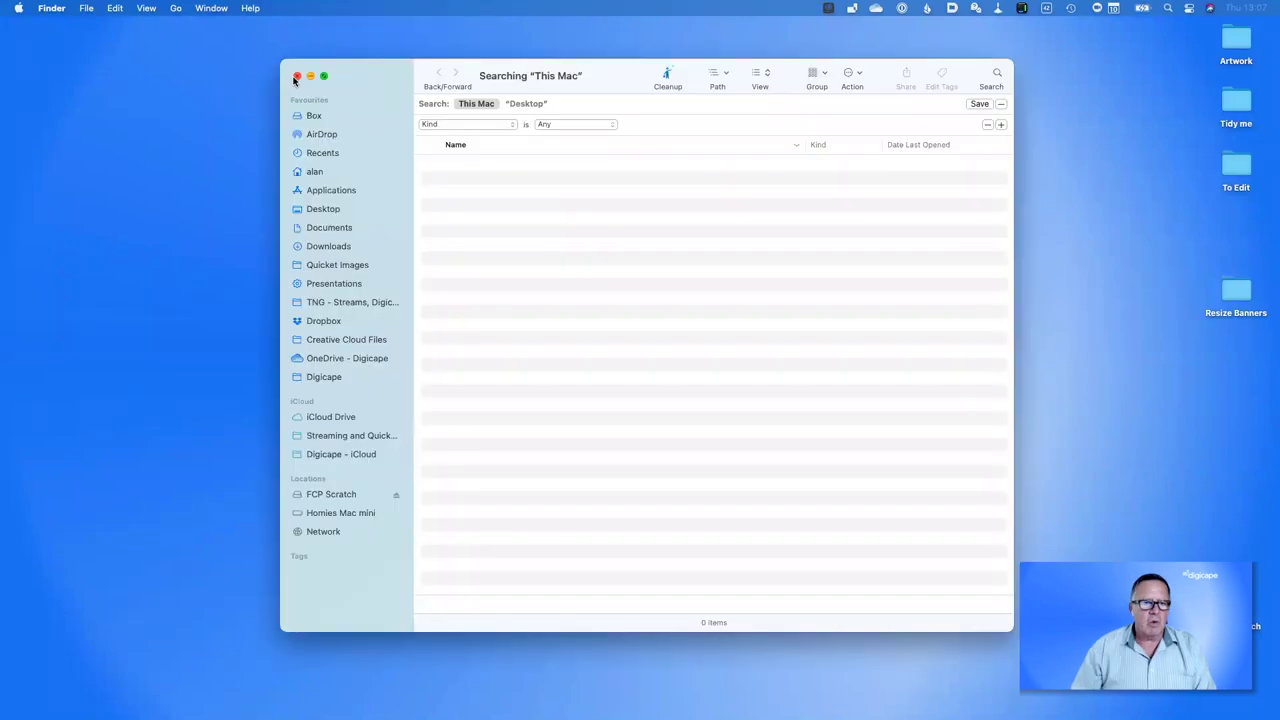
{"action": "left_click", "coordinate": [296, 76]}
Use Finder's Find command to bring up the empty This Mac search window again, and close it
{"action": "left_click", "coordinate": [86, 8]}
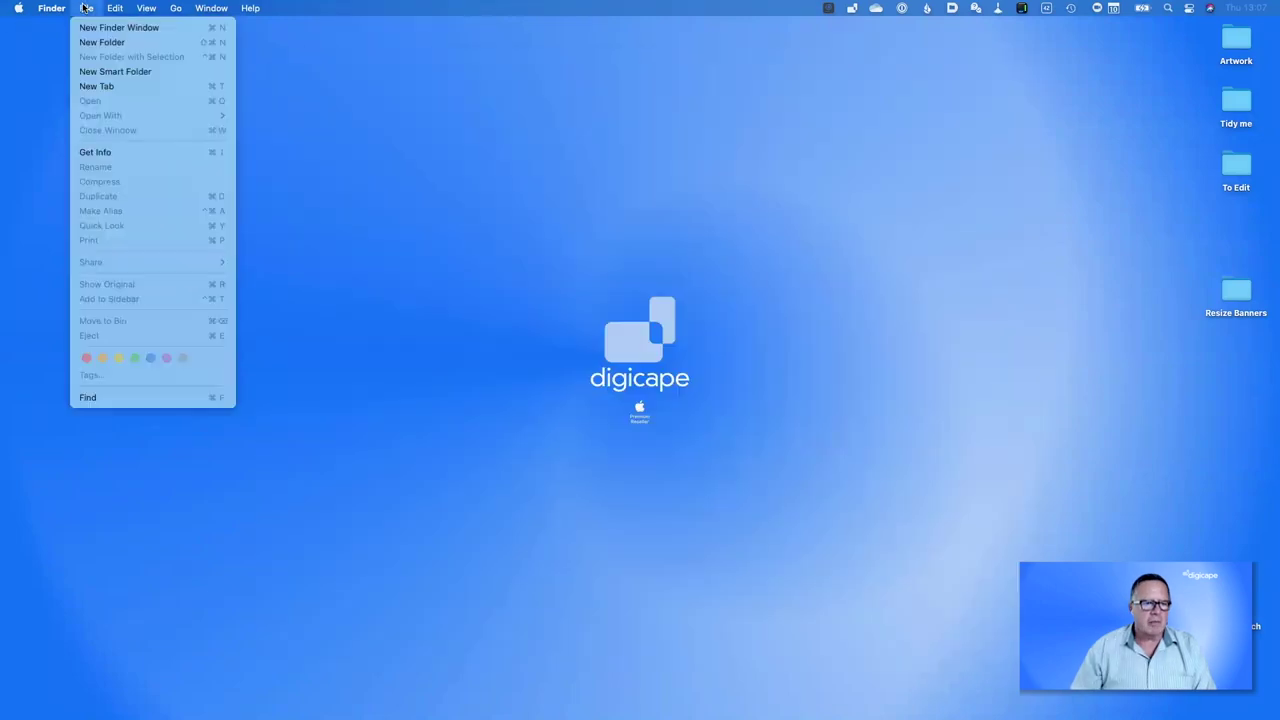
{"action": "left_click", "coordinate": [95, 398]}
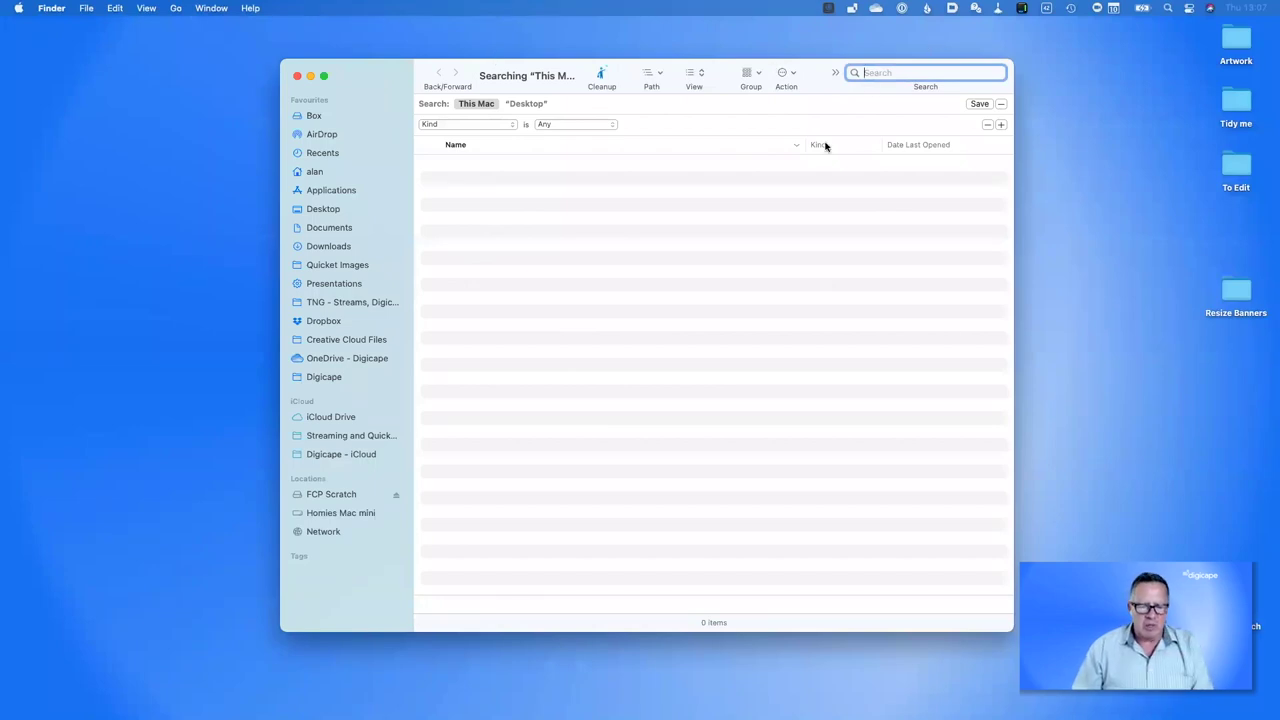
{"action": "left_click", "coordinate": [298, 77]}
Open a new Finder window, move it nearer the middle of the desktop and search for "proposal"
{"action": "key", "text": "super+n"}
{"action": "left_click_drag", "start_coordinate": [374, 91], "coordinate": [600, 204]}
{"action": "left_click", "coordinate": [952, 202]}
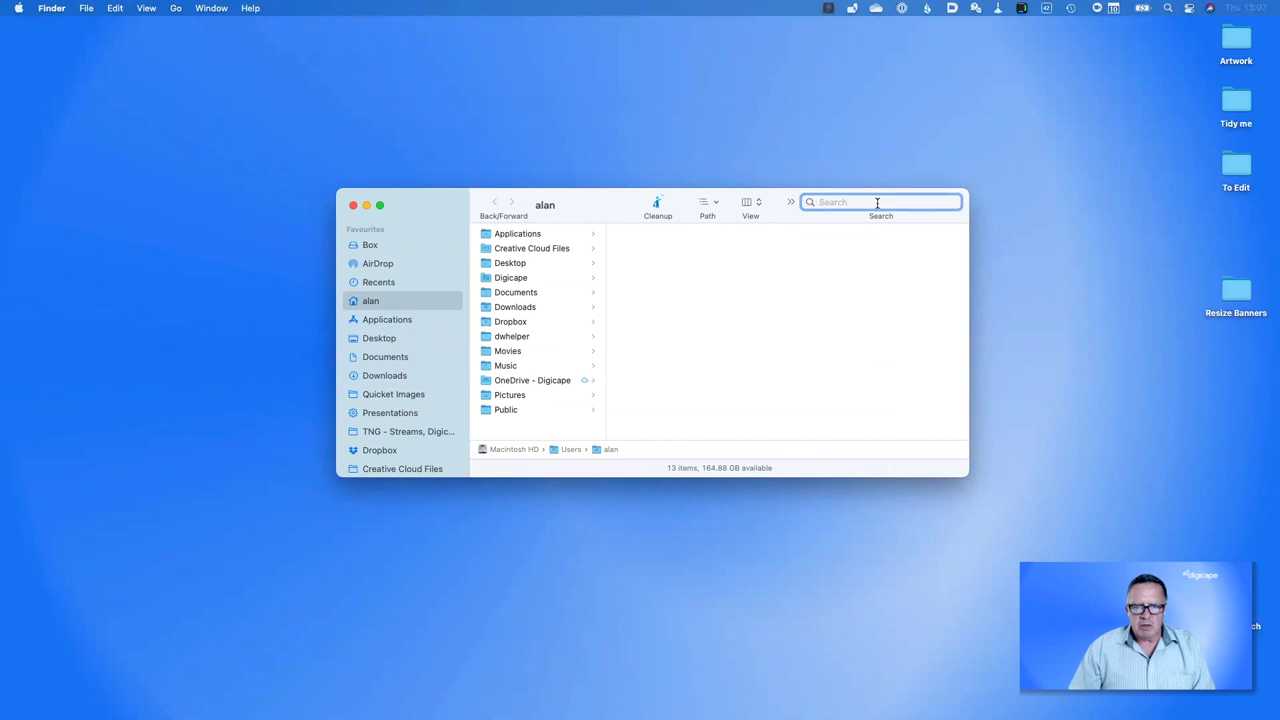
{"action": "type", "text": "propo"}
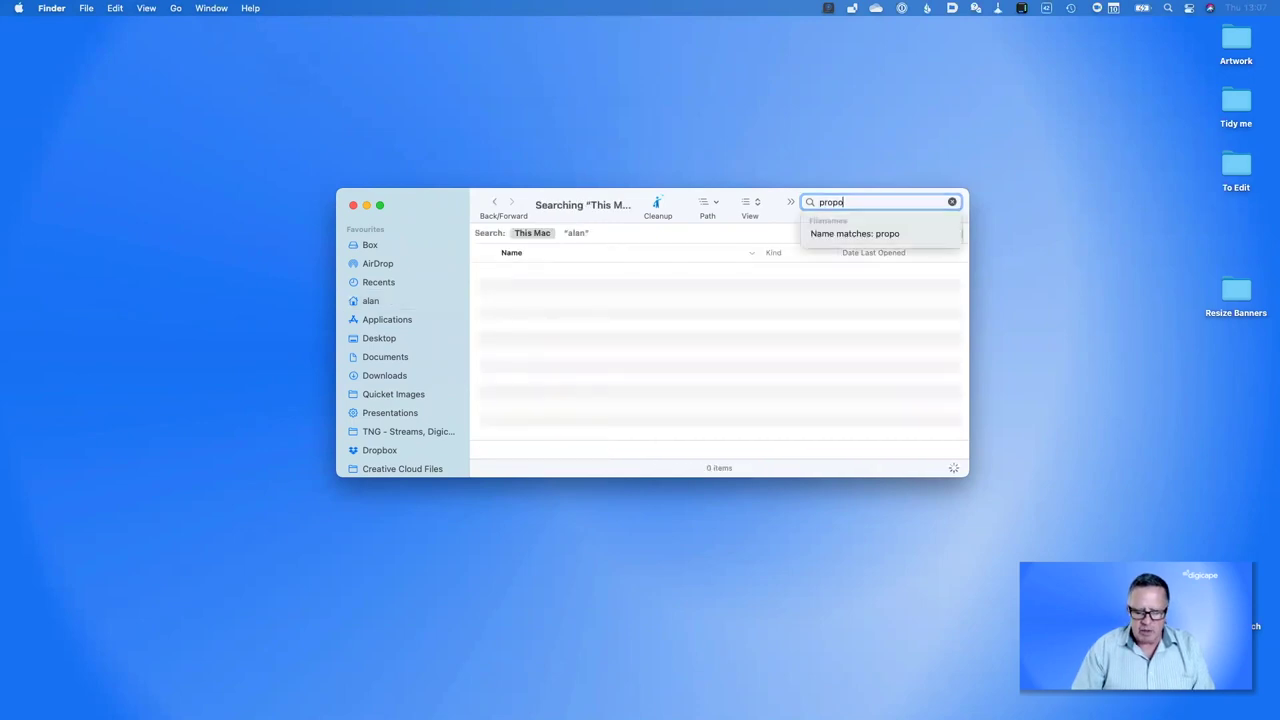
{"action": "type", "text": "sal"}
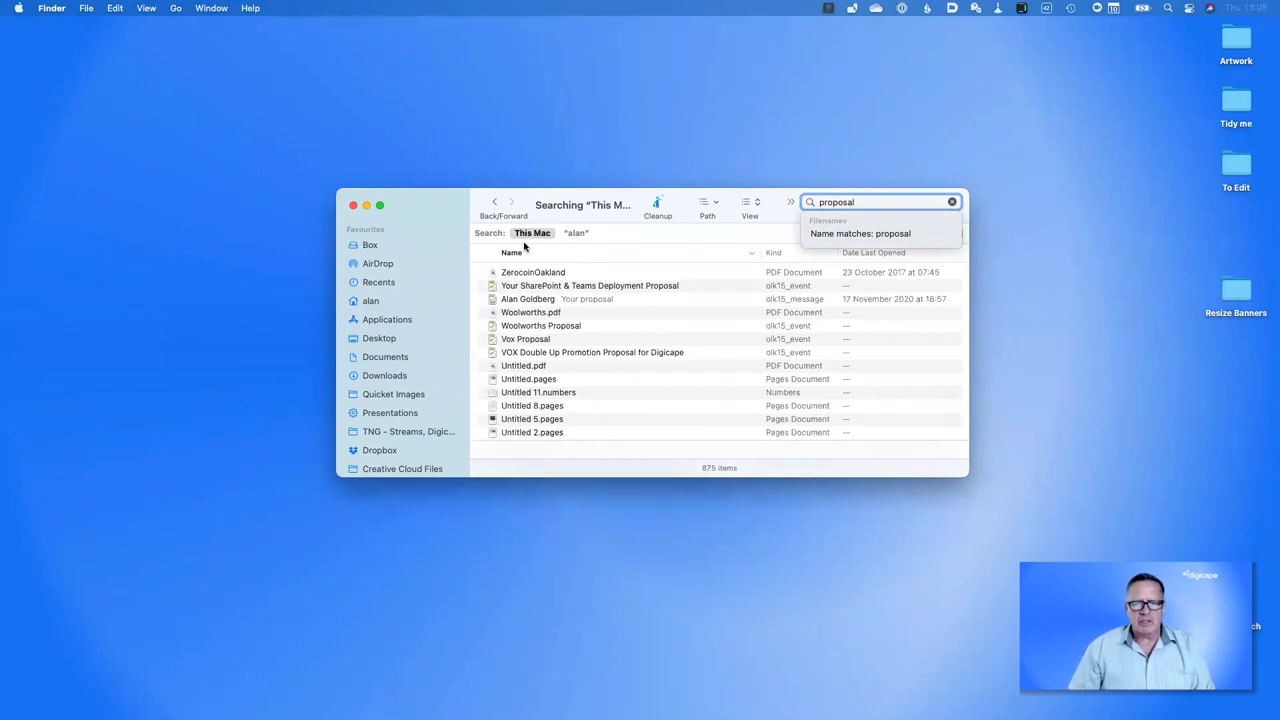
Look through the whole list of This Mac results for "proposal" down to its end and close the window
{"action": "scroll", "coordinate": [551, 388], "scroll_direction": "down", "scroll_amount": 5}
{"action": "scroll", "coordinate": [550, 388], "scroll_direction": "up", "scroll_amount": 5}
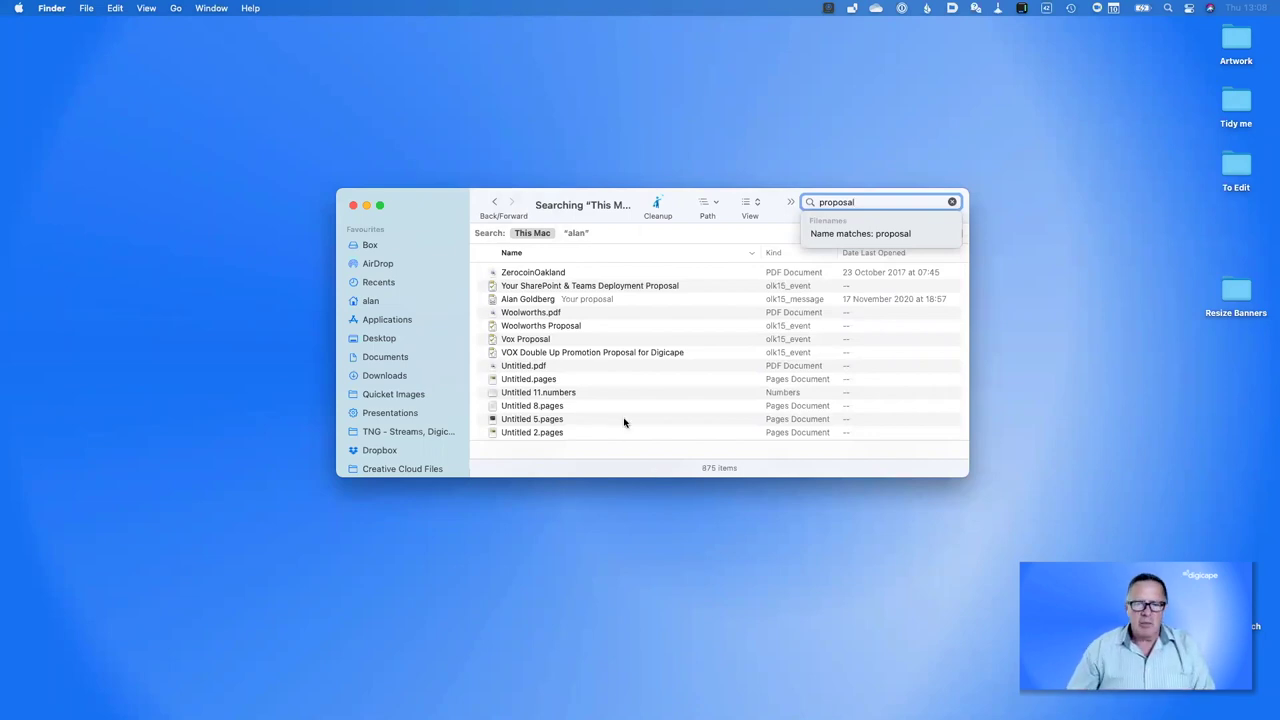
{"action": "scroll", "coordinate": [624, 421], "scroll_direction": "down", "scroll_amount": 10}
{"action": "scroll", "coordinate": [624, 421], "scroll_direction": "down", "scroll_amount": 5}
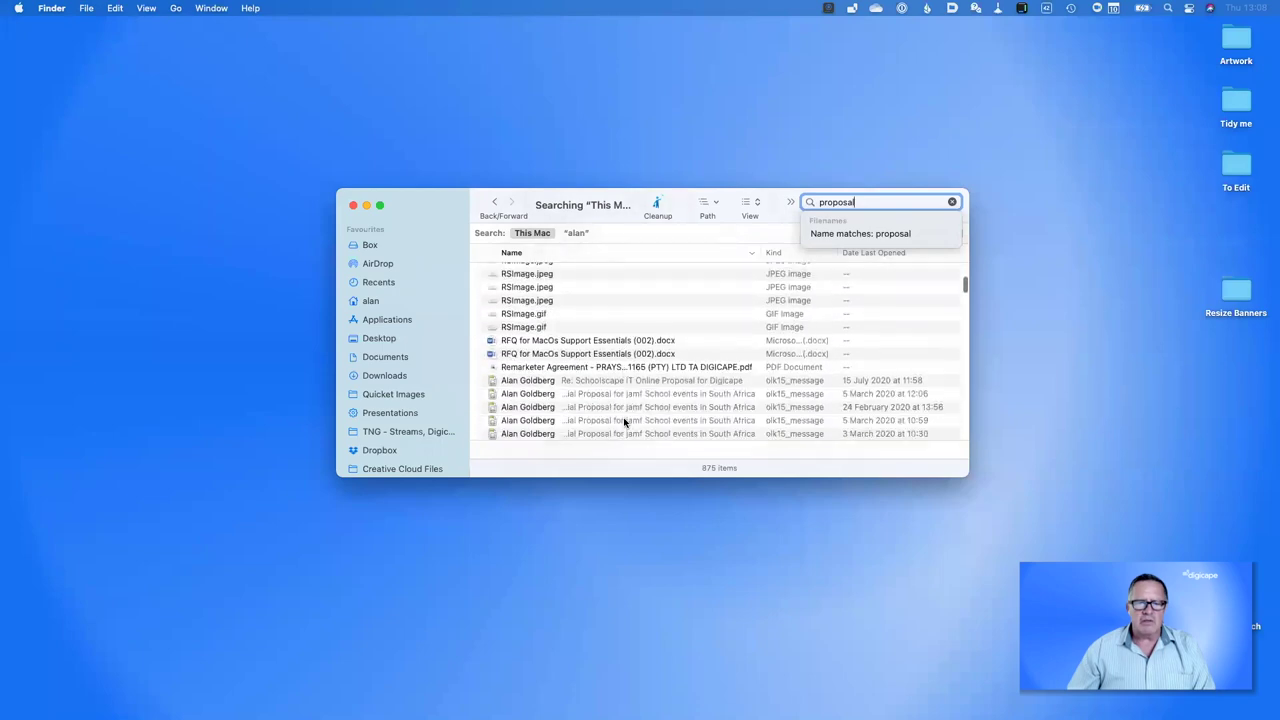
{"action": "scroll", "coordinate": [624, 421], "scroll_direction": "down", "scroll_amount": 15}
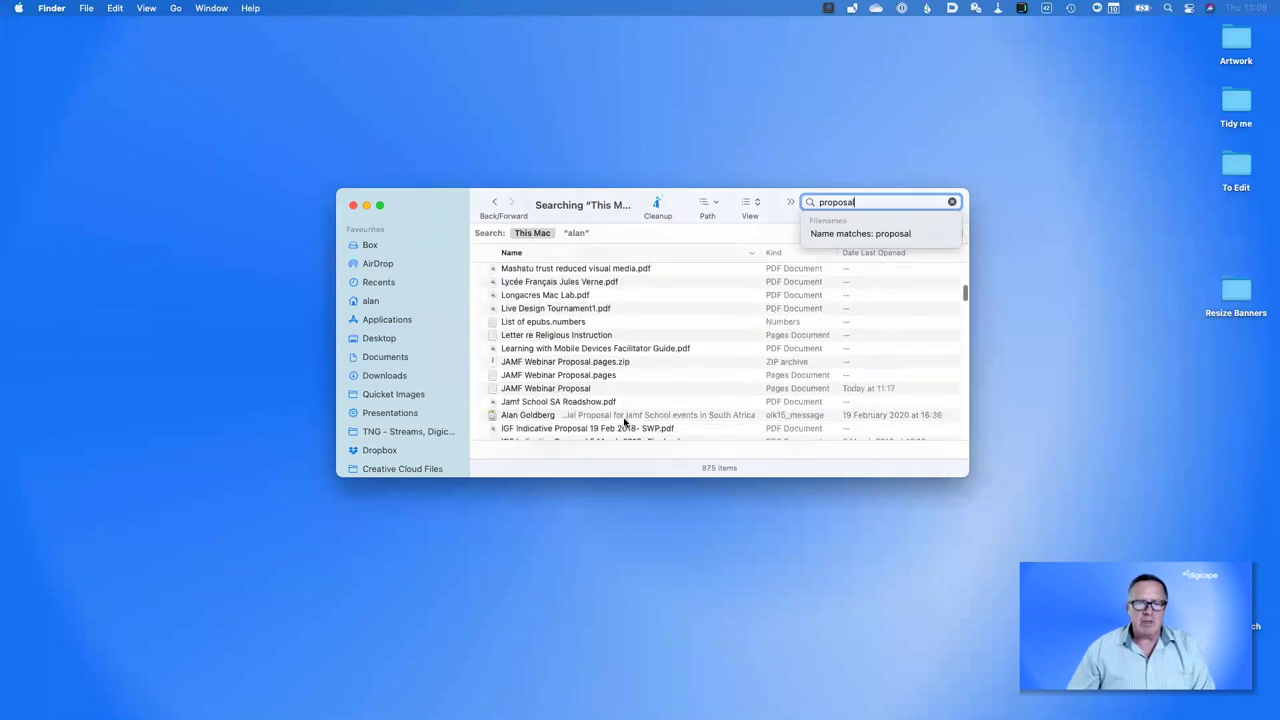
{"action": "scroll", "coordinate": [624, 421], "scroll_direction": "down", "scroll_amount": 20}
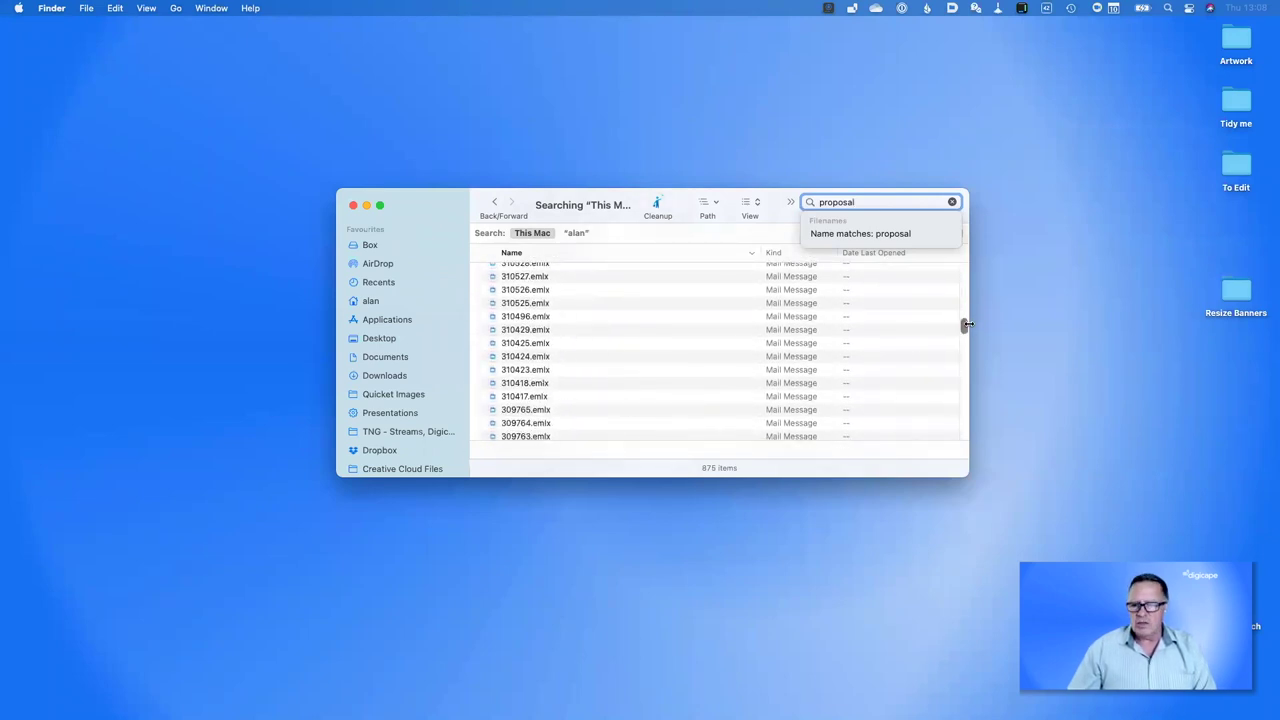
{"action": "left_click_drag", "start_coordinate": [964, 325], "coordinate": [962, 435]}
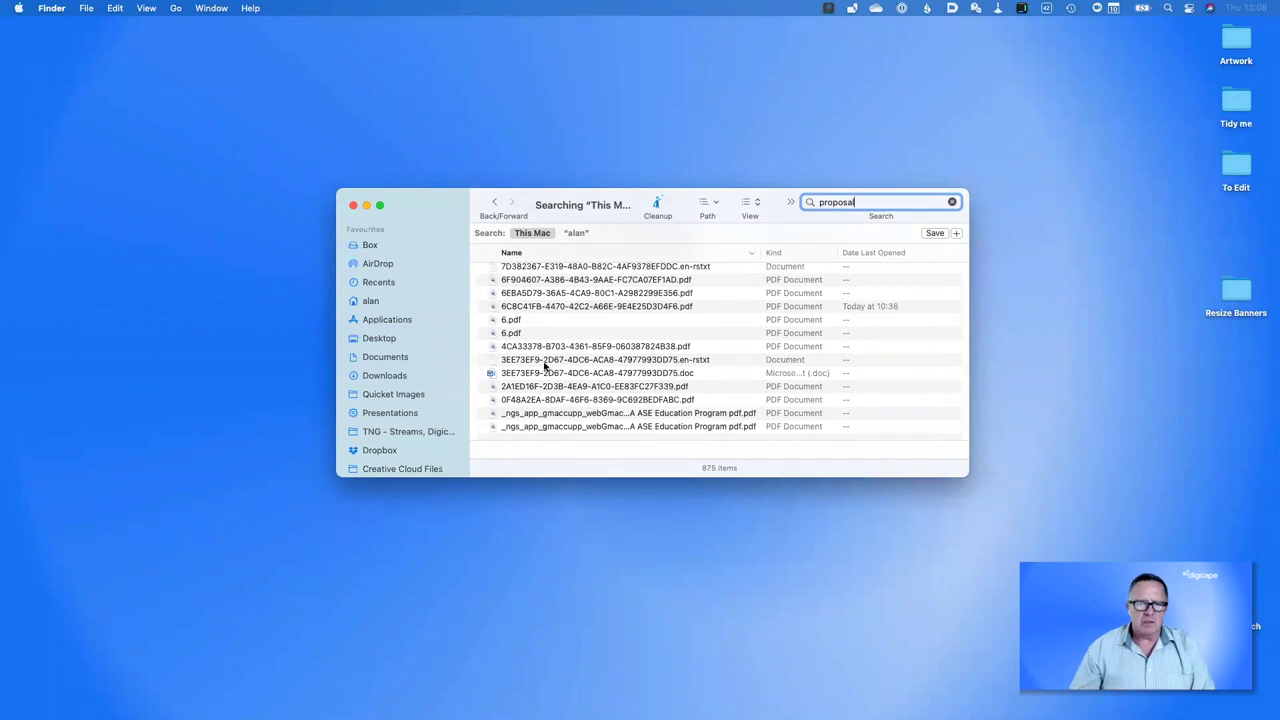
{"action": "key", "text": "super+w"}
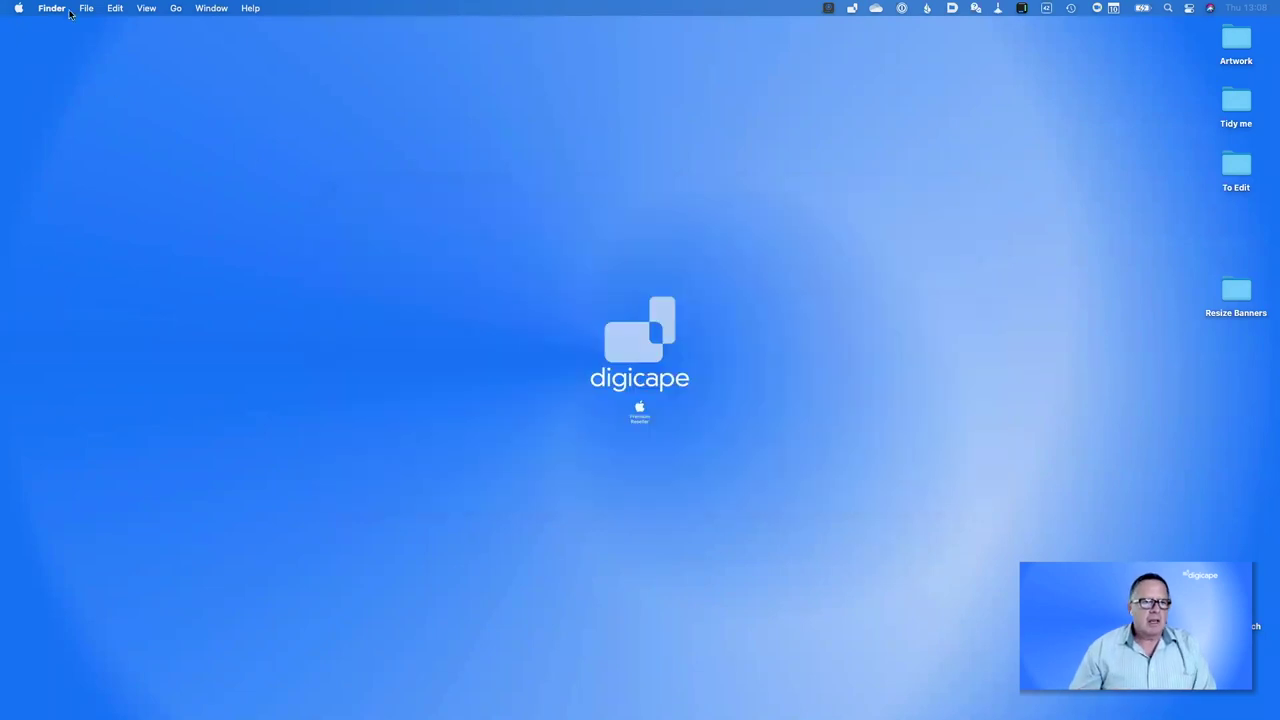
Set Finder's advanced preference for performing a search to Search the Current Folder and close the preferences
{"action": "left_click", "coordinate": [51, 8]}
{"action": "left_click", "coordinate": [59, 52]}
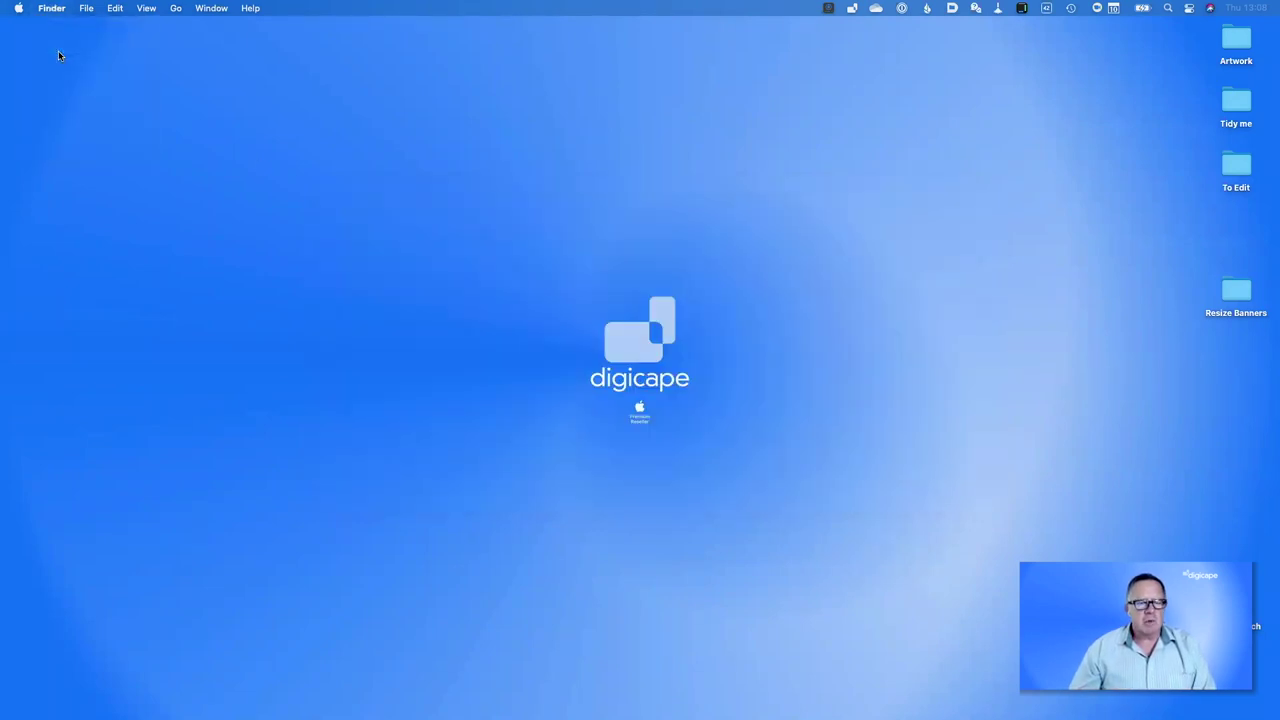
{"action": "left_click_drag", "start_coordinate": [451, 145], "coordinate": [711, 211]}
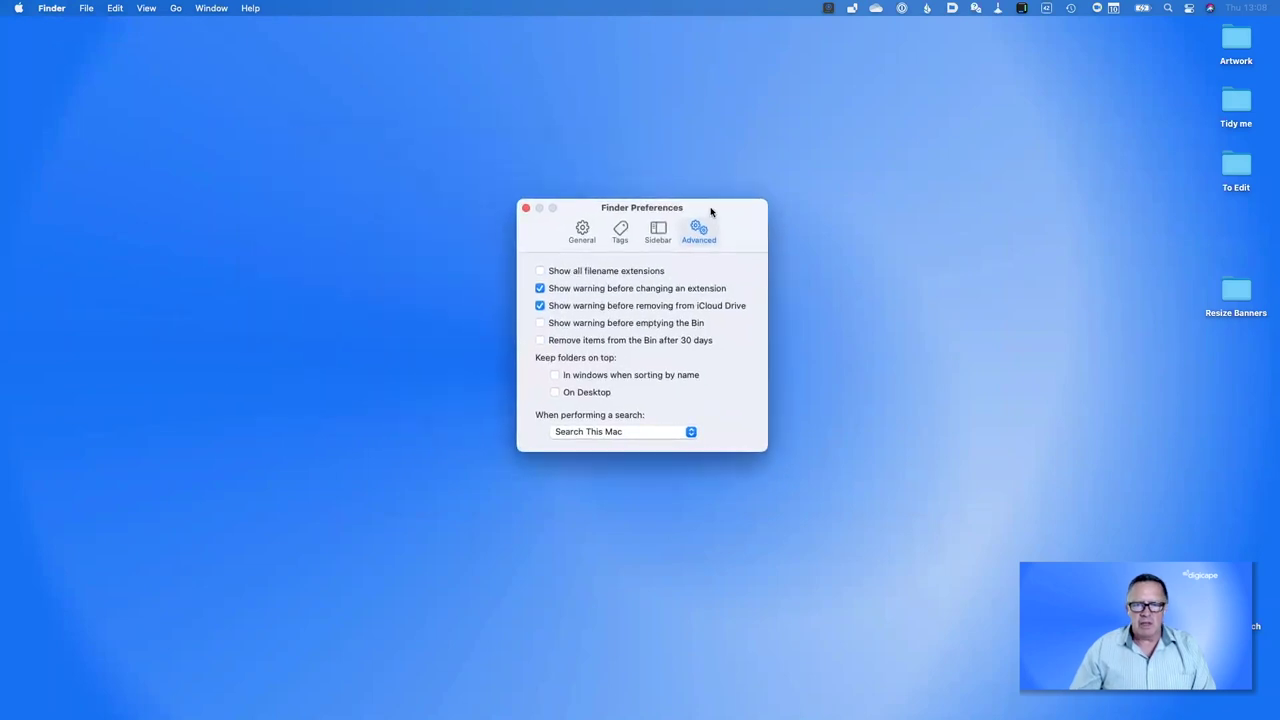
{"action": "left_click", "coordinate": [600, 430]}
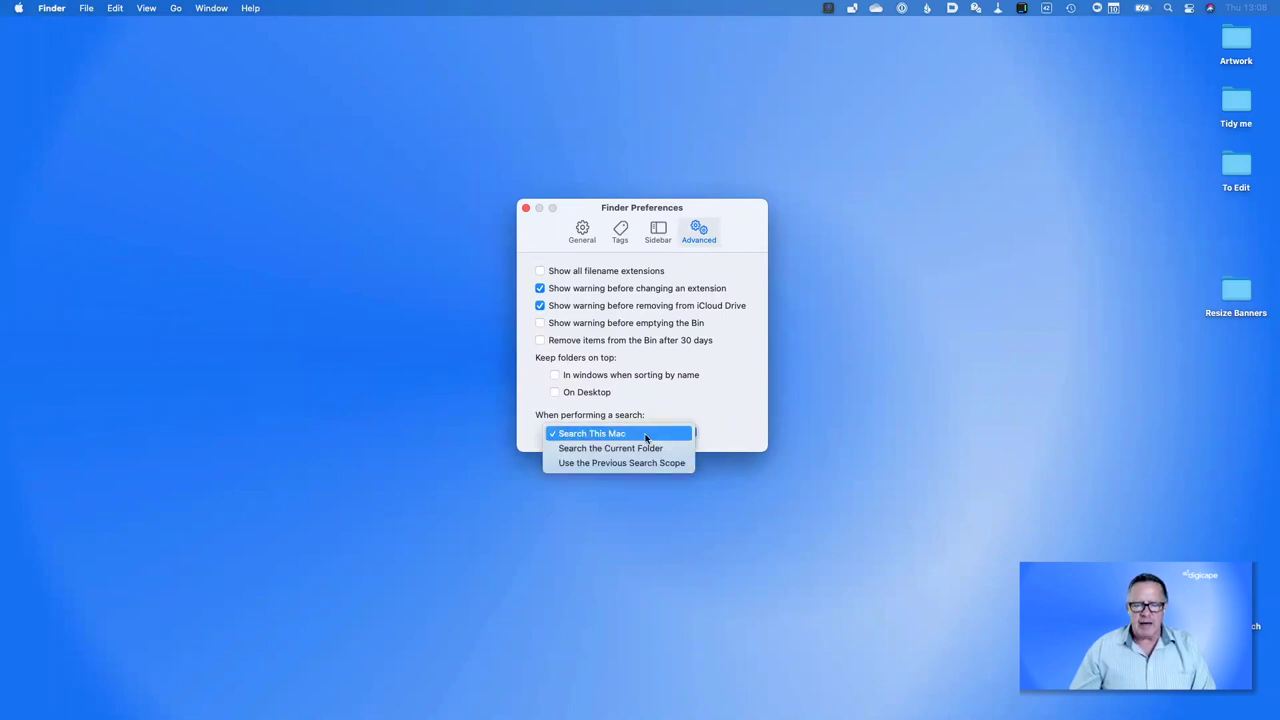
{"action": "left_click", "coordinate": [637, 453]}
{"action": "left_click", "coordinate": [526, 208]}
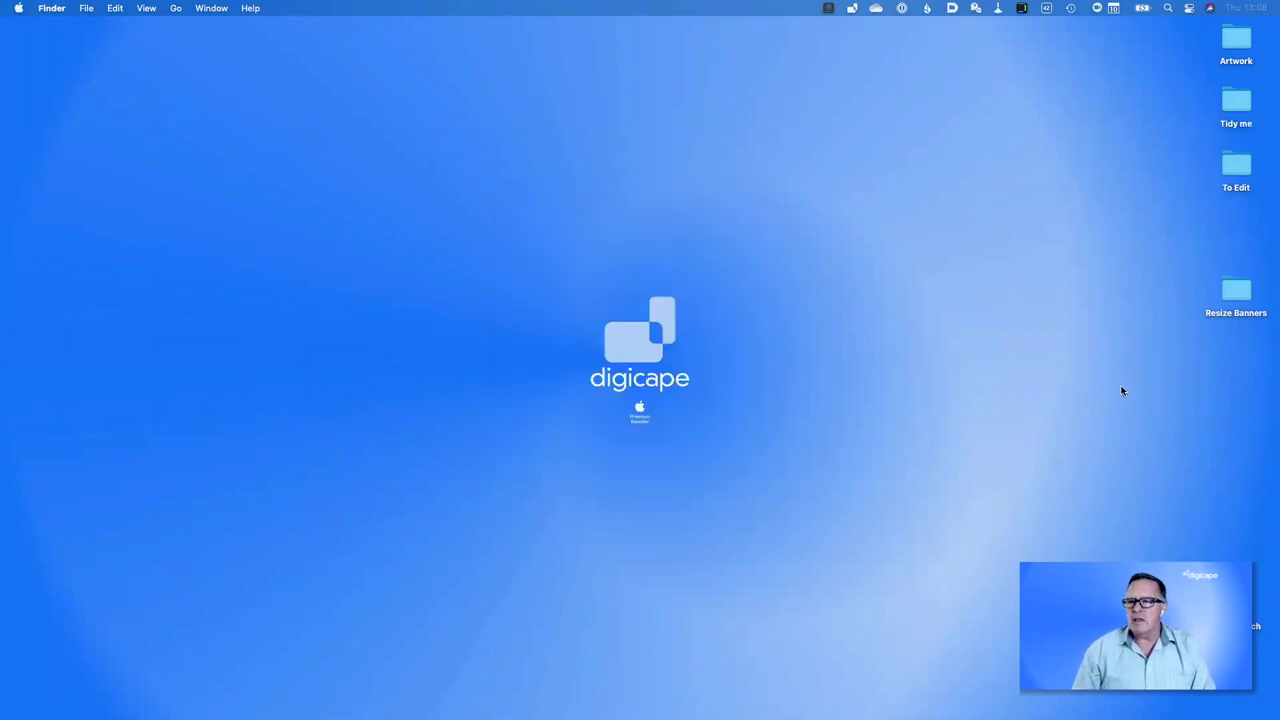
Open the Artwork folder, switch its window to Documents, search there for "proposal" and clear the search
{"action": "double_click", "coordinate": [1236, 40]}
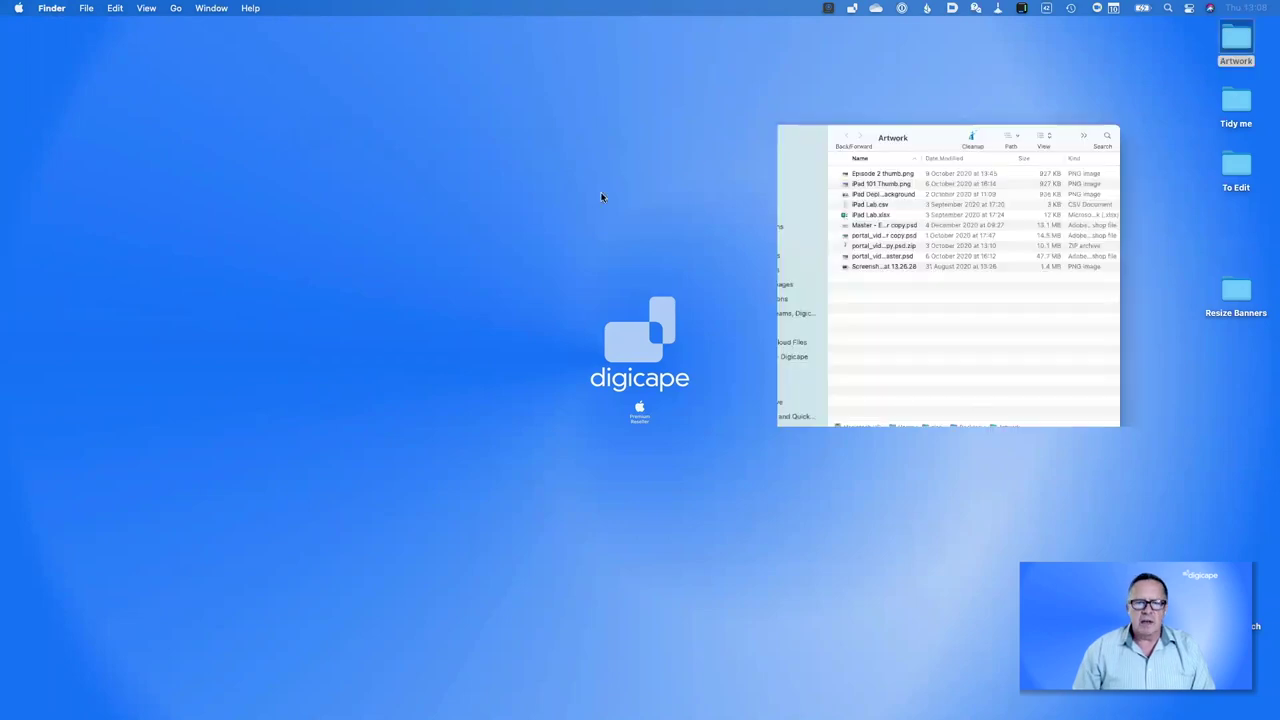
{"action": "left_click", "coordinate": [613, 326]}
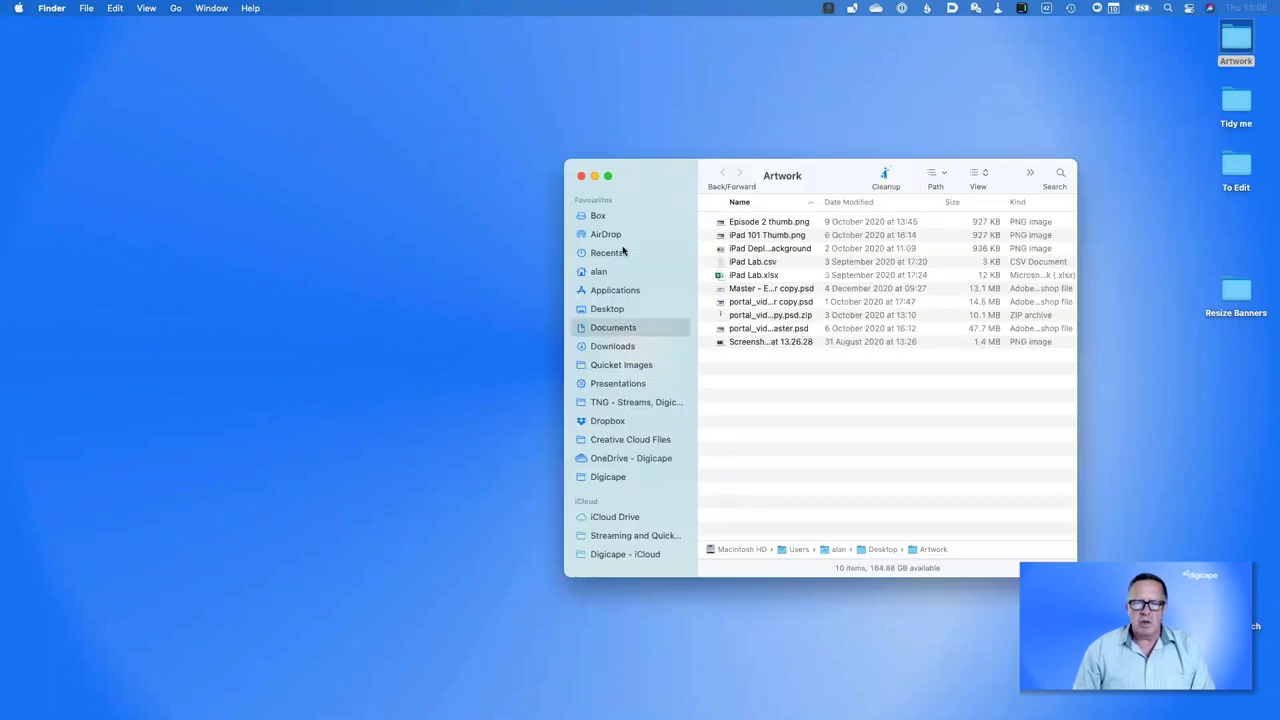
{"action": "left_click_drag", "start_coordinate": [631, 170], "coordinate": [430, 131]}
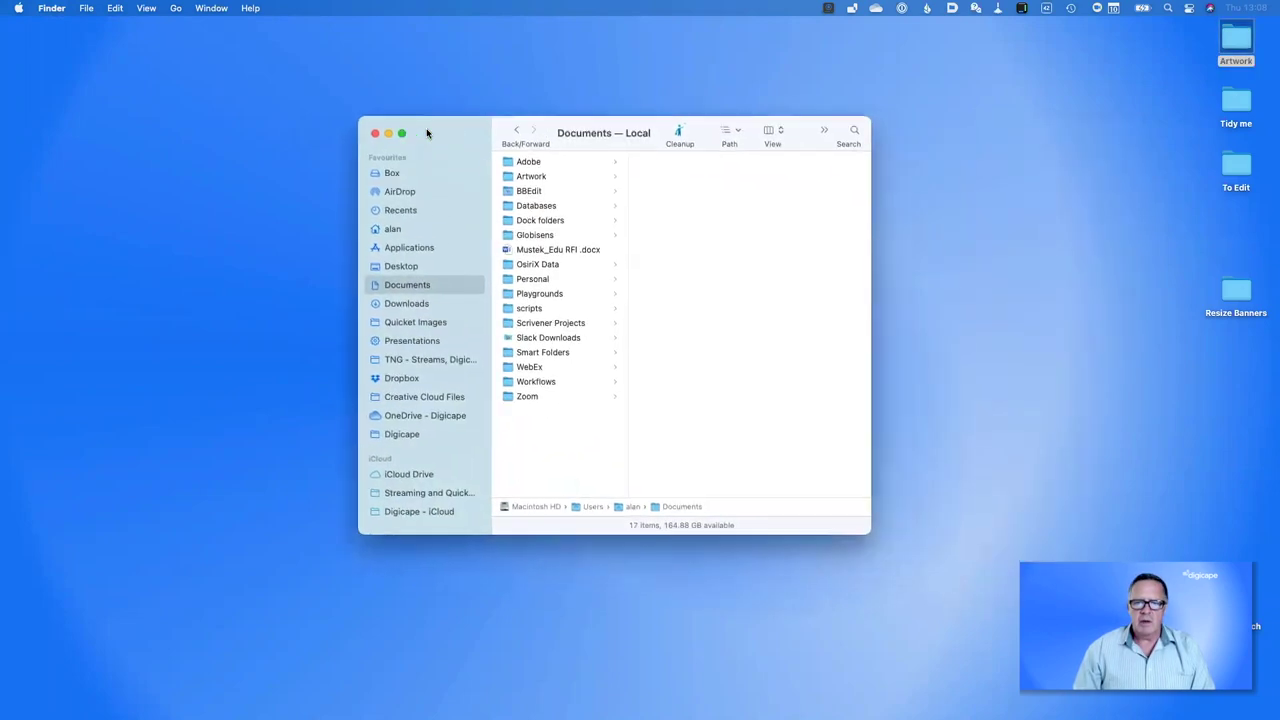
{"action": "left_click", "coordinate": [853, 130]}
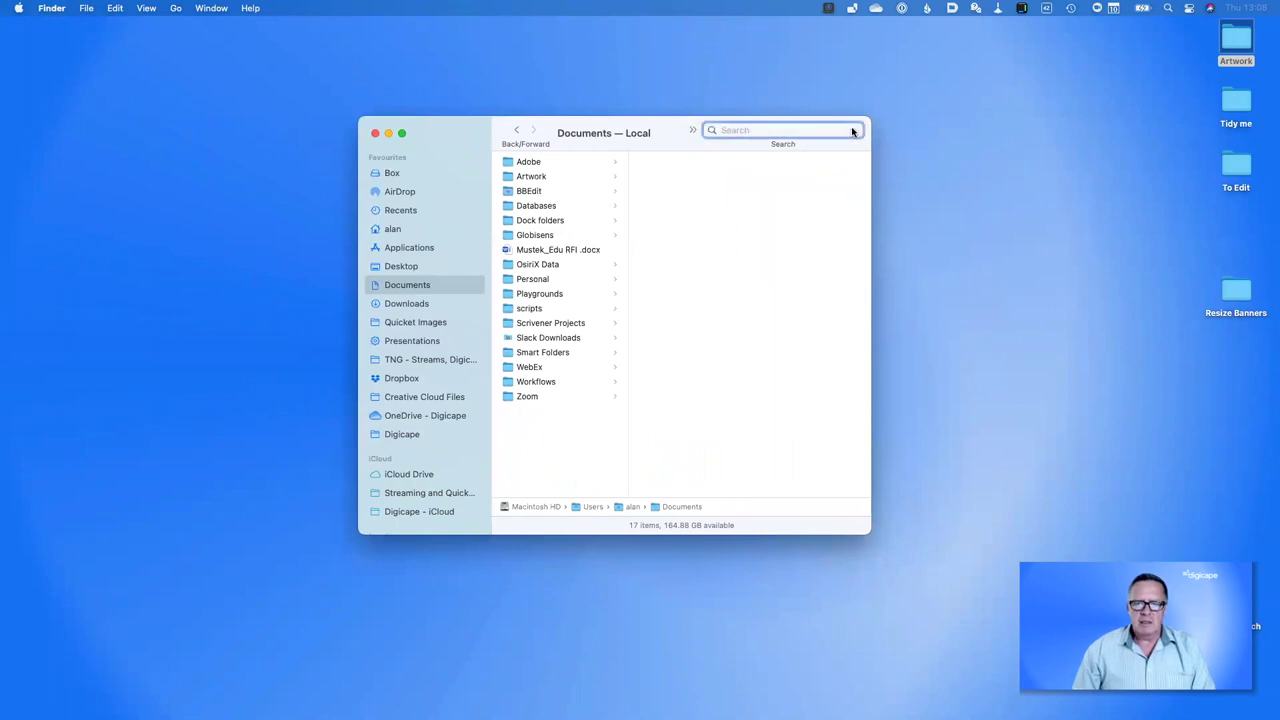
{"action": "type", "text": "proposal"}
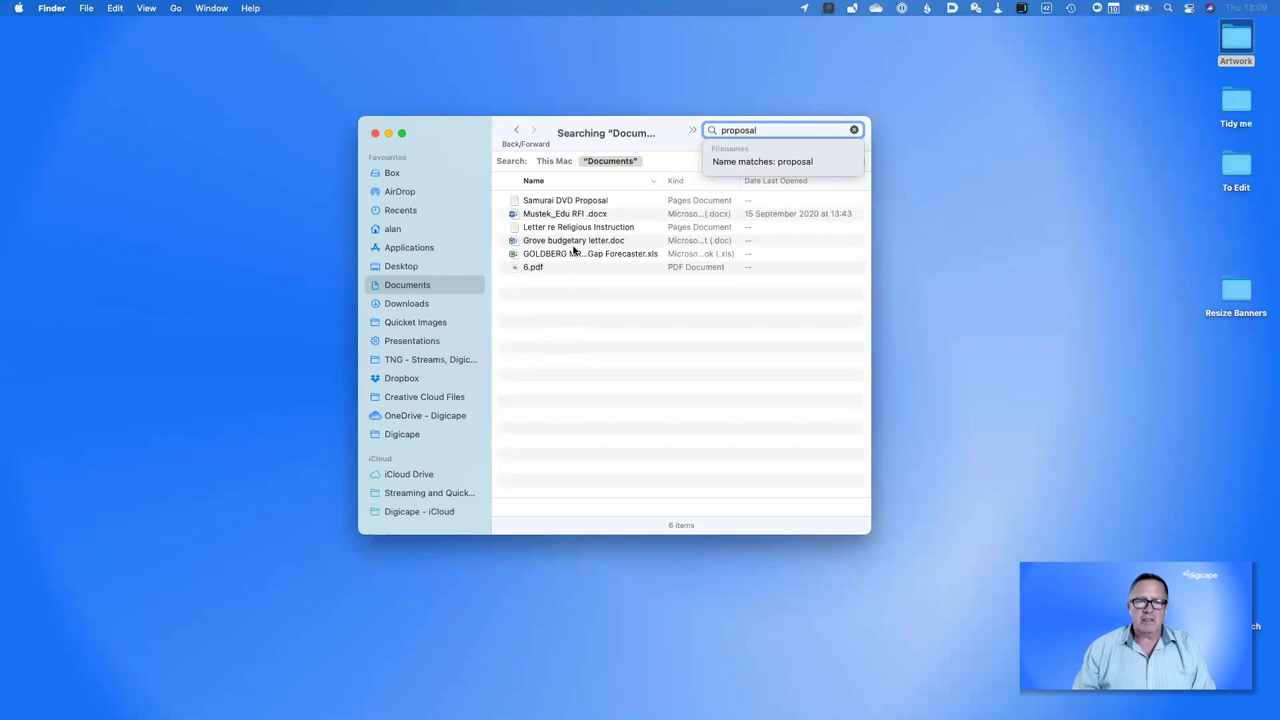
{"action": "left_click", "coordinate": [854, 130]}
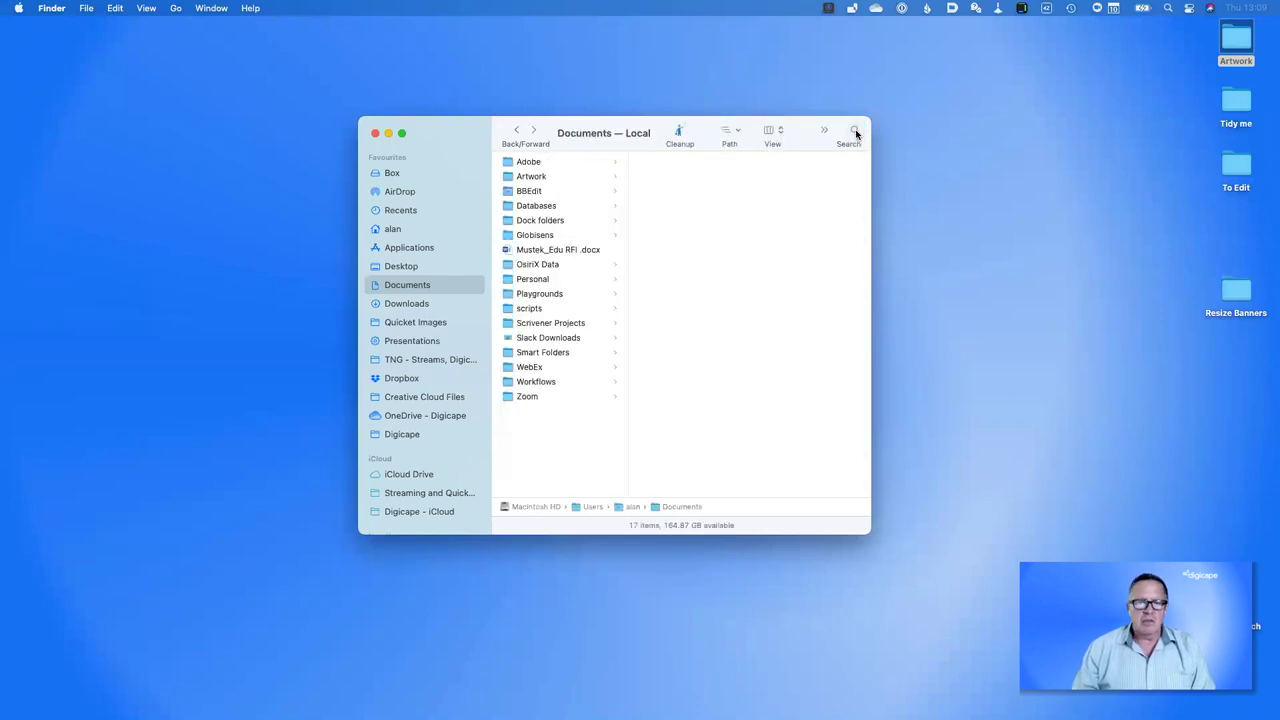
Search the home folder for "proposal" and return to the home folder's contents
{"action": "left_click", "coordinate": [392, 229]}
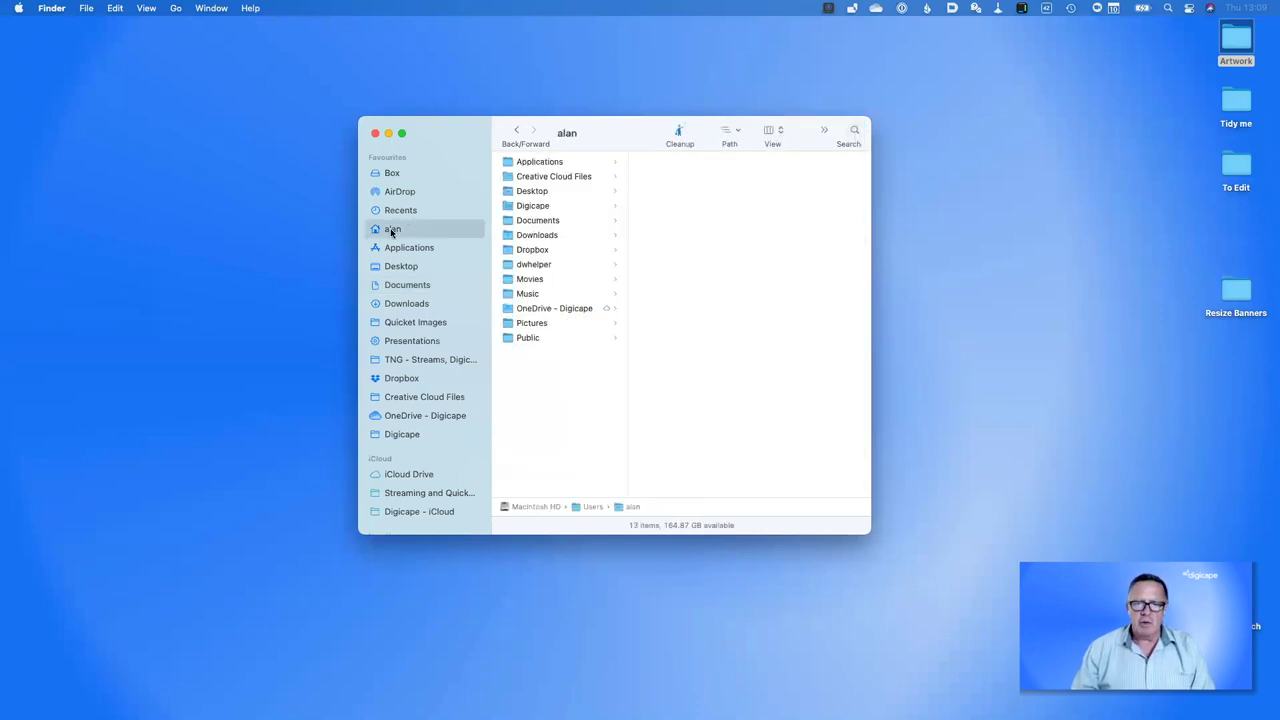
{"action": "left_click", "coordinate": [854, 130]}
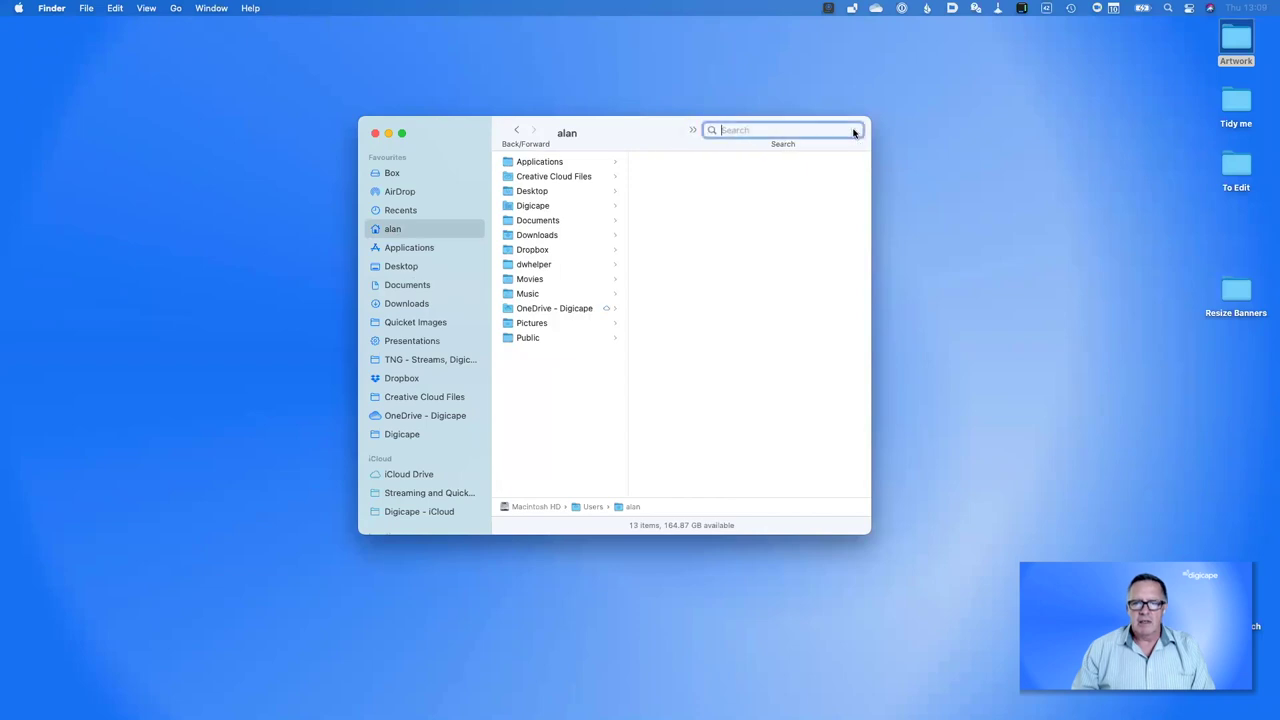
{"action": "type", "text": "proposal"}
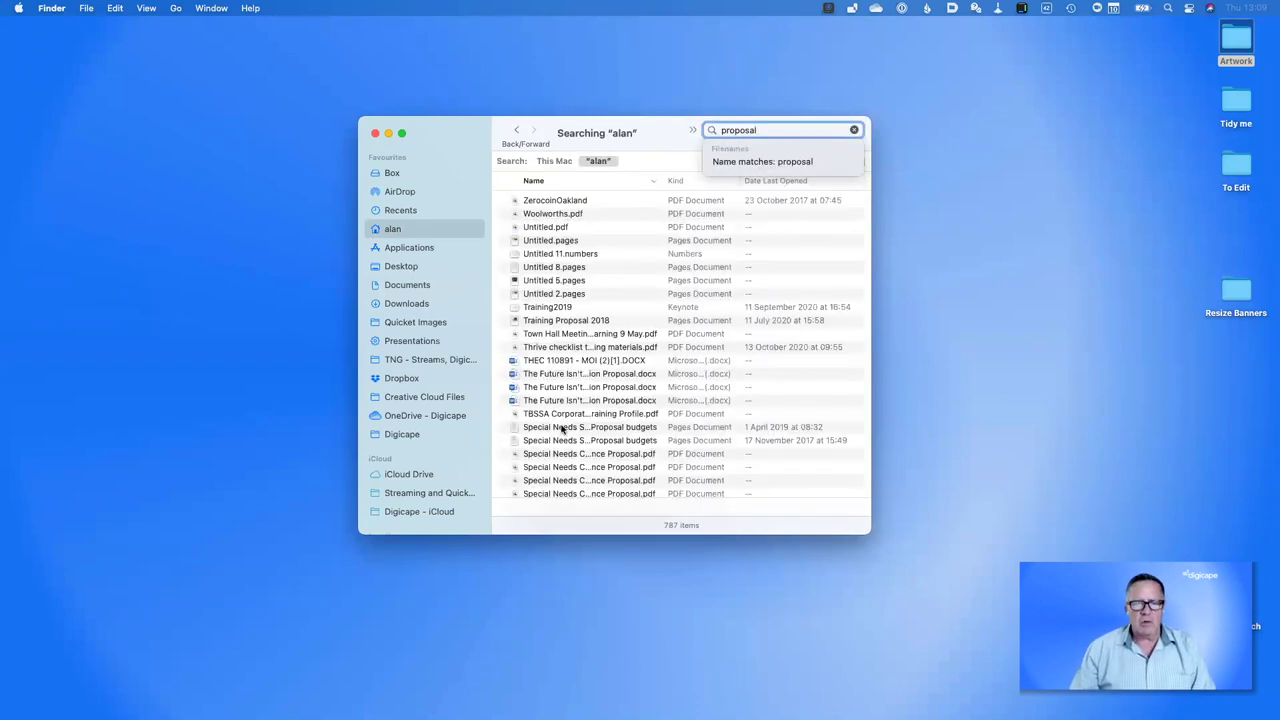
{"action": "left_click", "coordinate": [380, 230]}
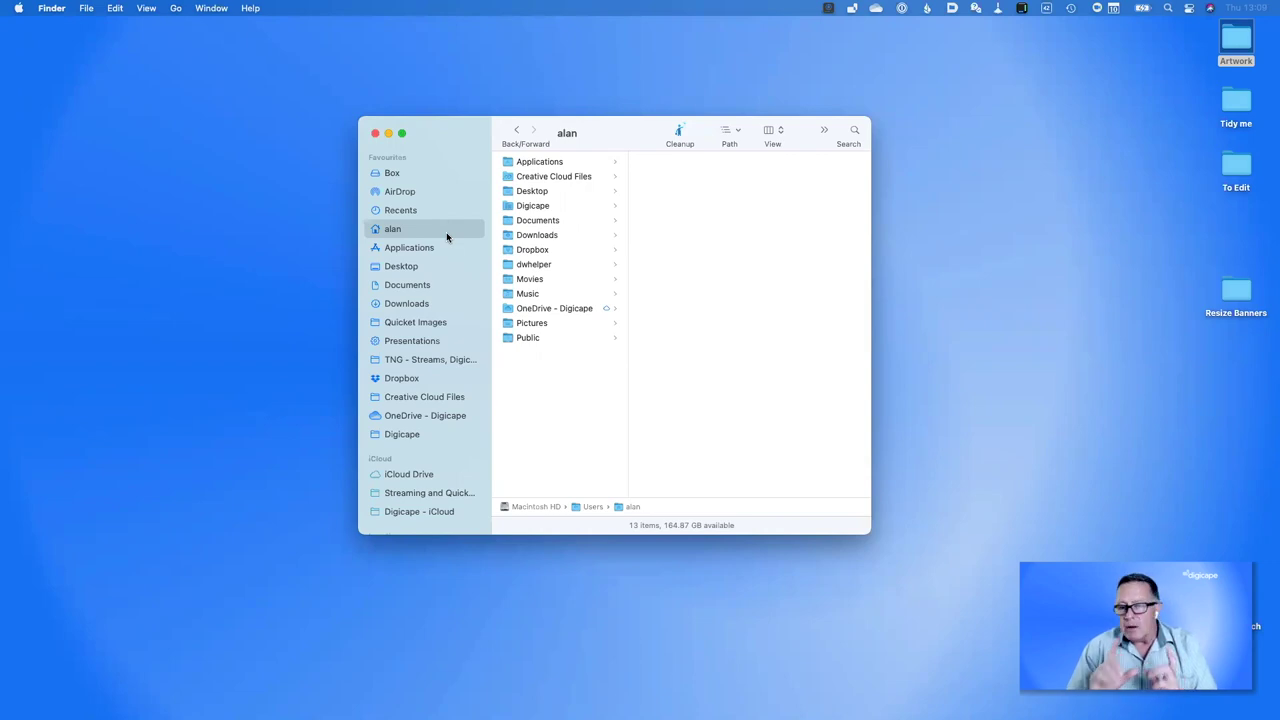
Search the Documents folder inside the home folder for "proposal" and widen the search scope to This Mac
{"action": "left_click", "coordinate": [524, 222]}
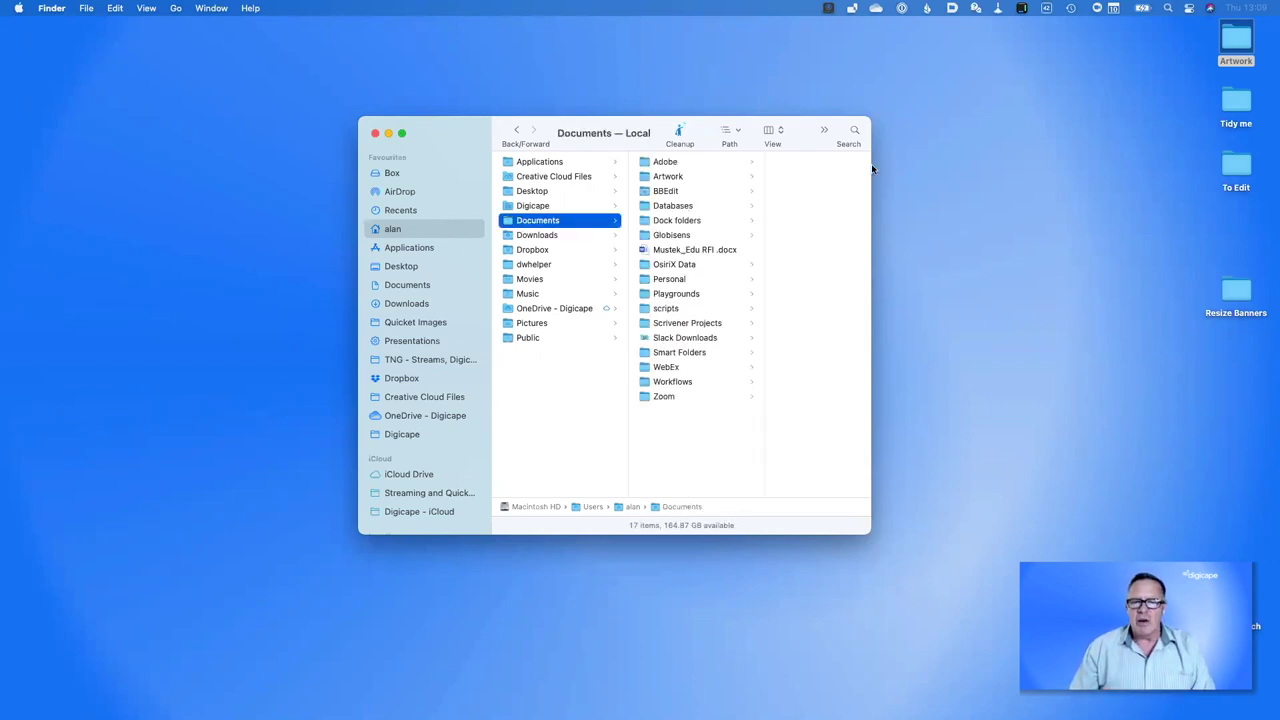
{"action": "left_click", "coordinate": [854, 134]}
{"action": "type", "text": "pro"}
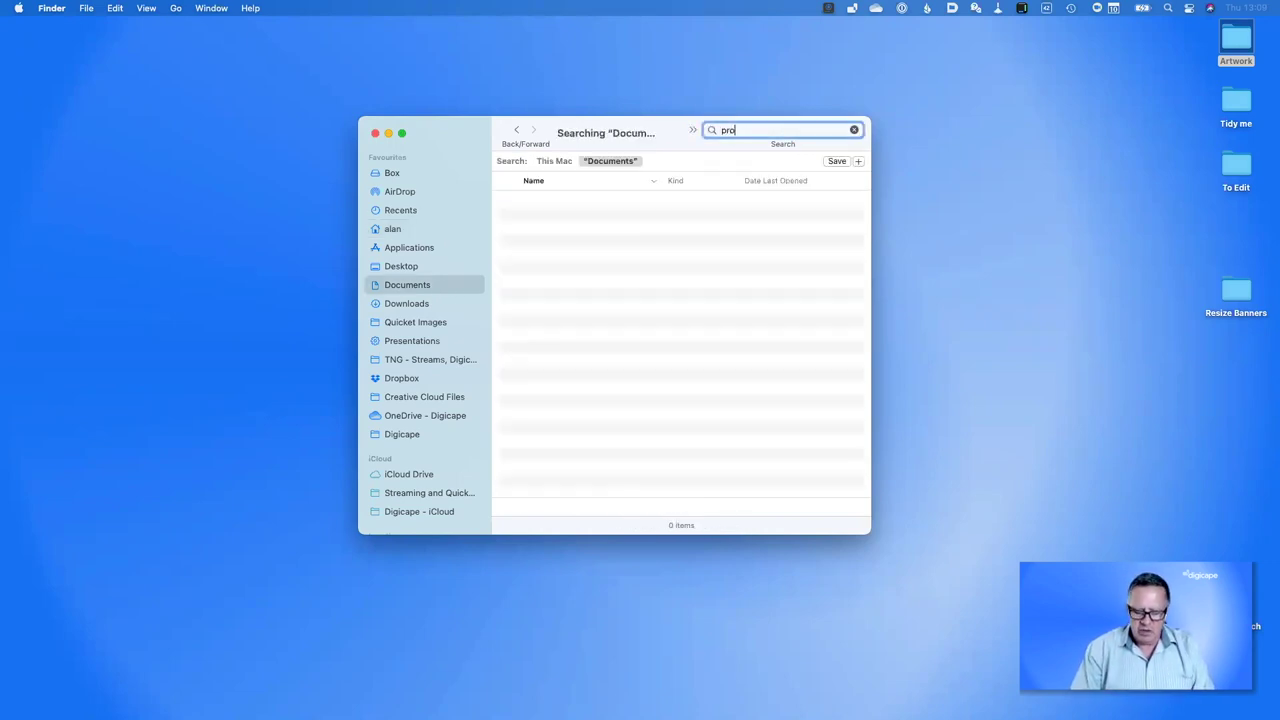
{"action": "type", "text": "posal"}
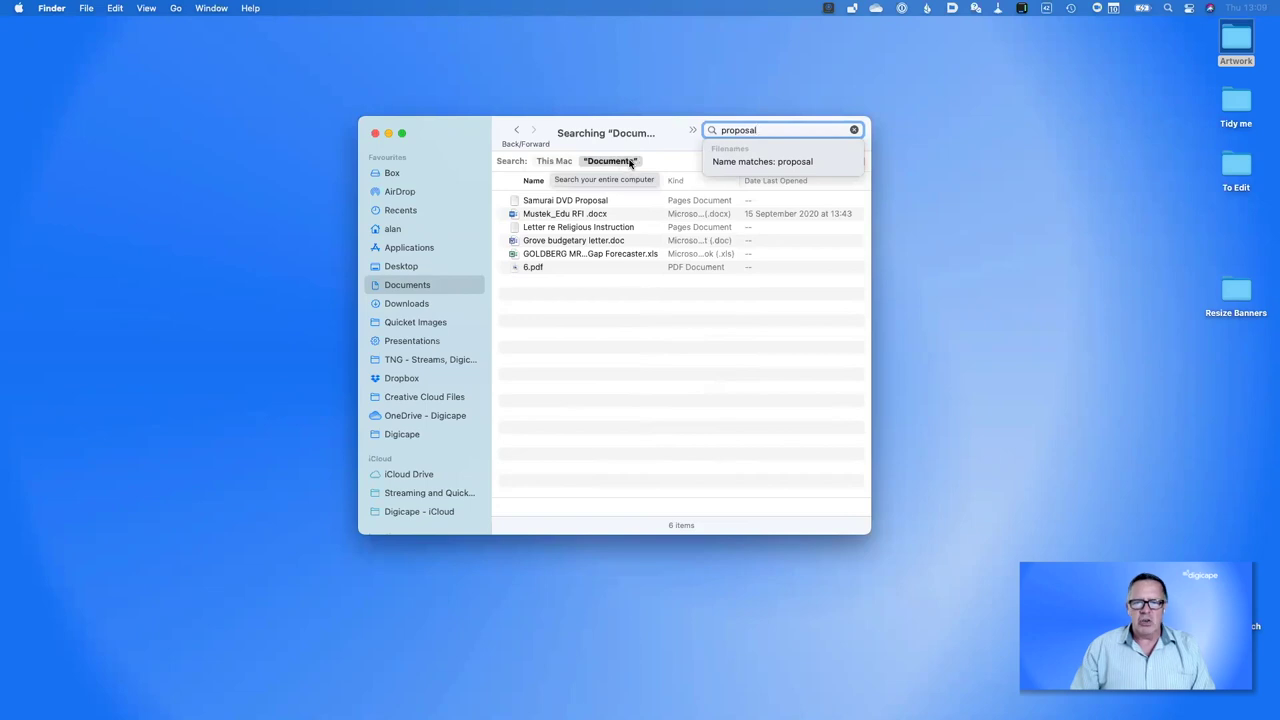
{"action": "left_click", "coordinate": [555, 161]}
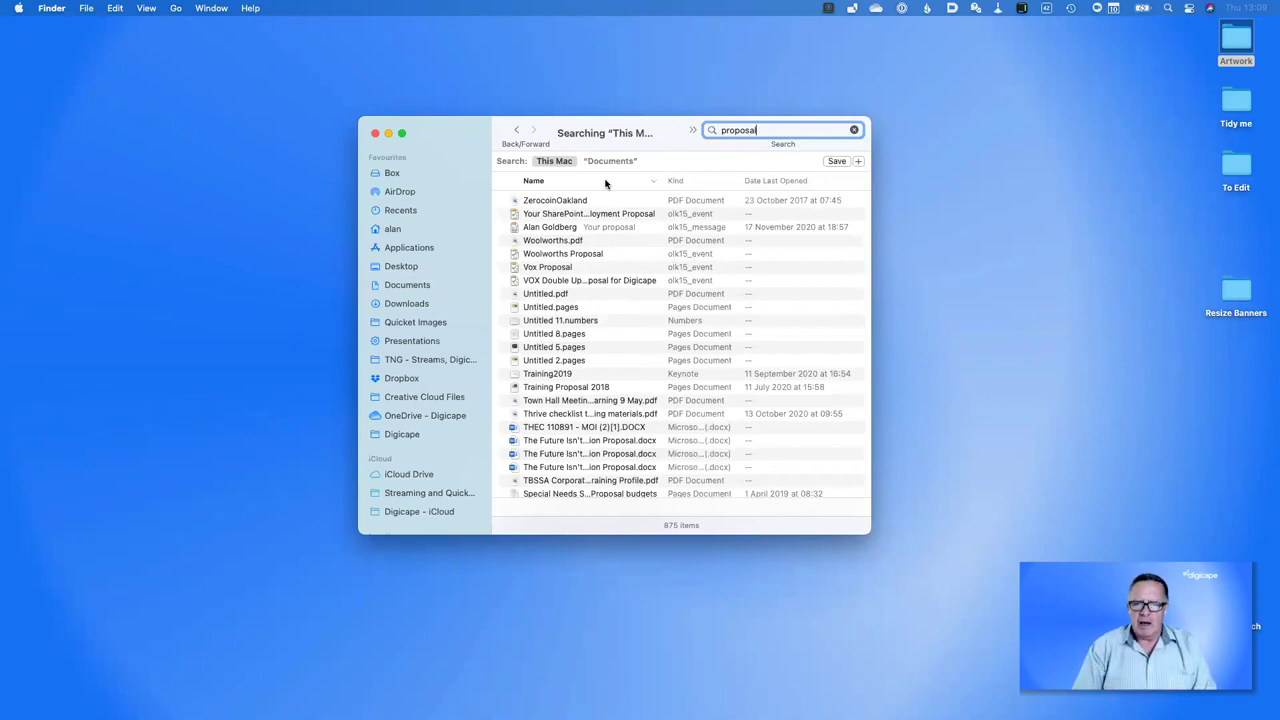
Delete the query, enter "proposal" again for This Mac and look through the first results
{"action": "key", "text": "BackSpace"}
{"action": "key", "text": "BackSpace"}
{"action": "key", "text": "BackSpace"}
{"action": "key", "text": "BackSpace"}
{"action": "key", "text": "BackSpace"}
{"action": "key", "text": "BackSpace"}
{"action": "key", "text": "BackSpace"}
{"action": "key", "text": "BackSpace"}
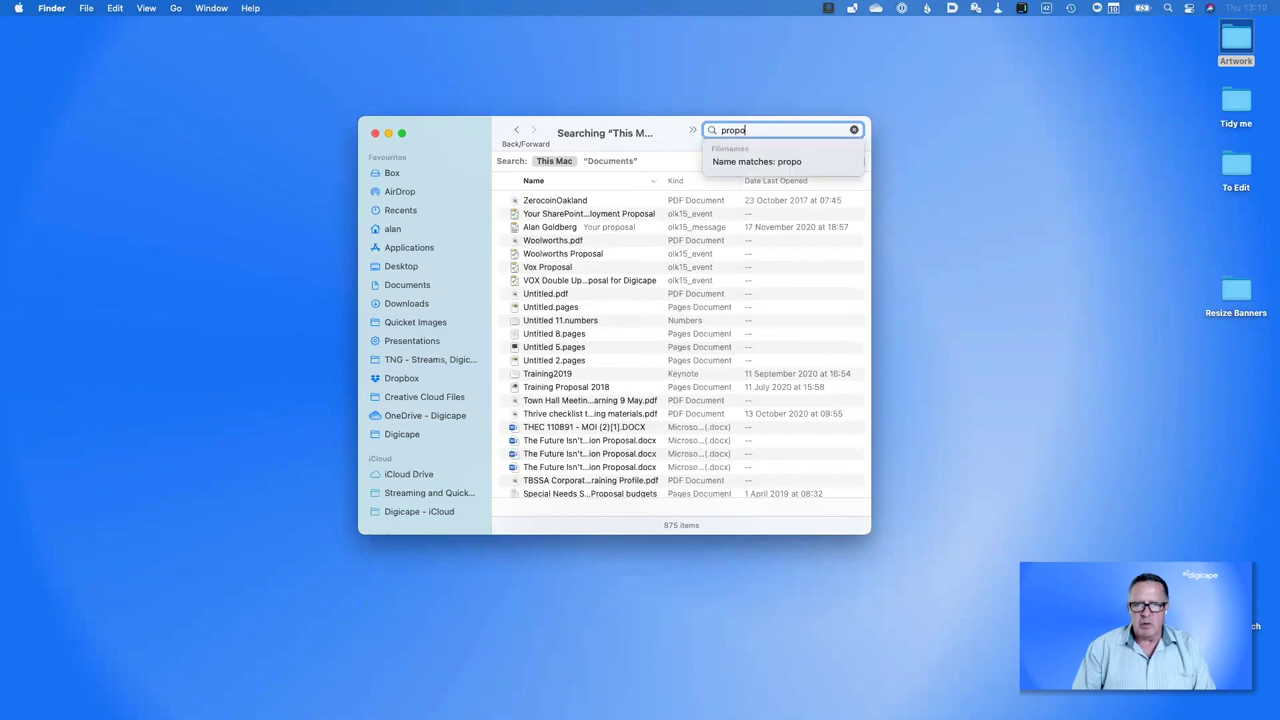
{"action": "type", "text": "po"}
{"action": "key", "text": "BackSpace"}
{"action": "type", "text": "rop"}
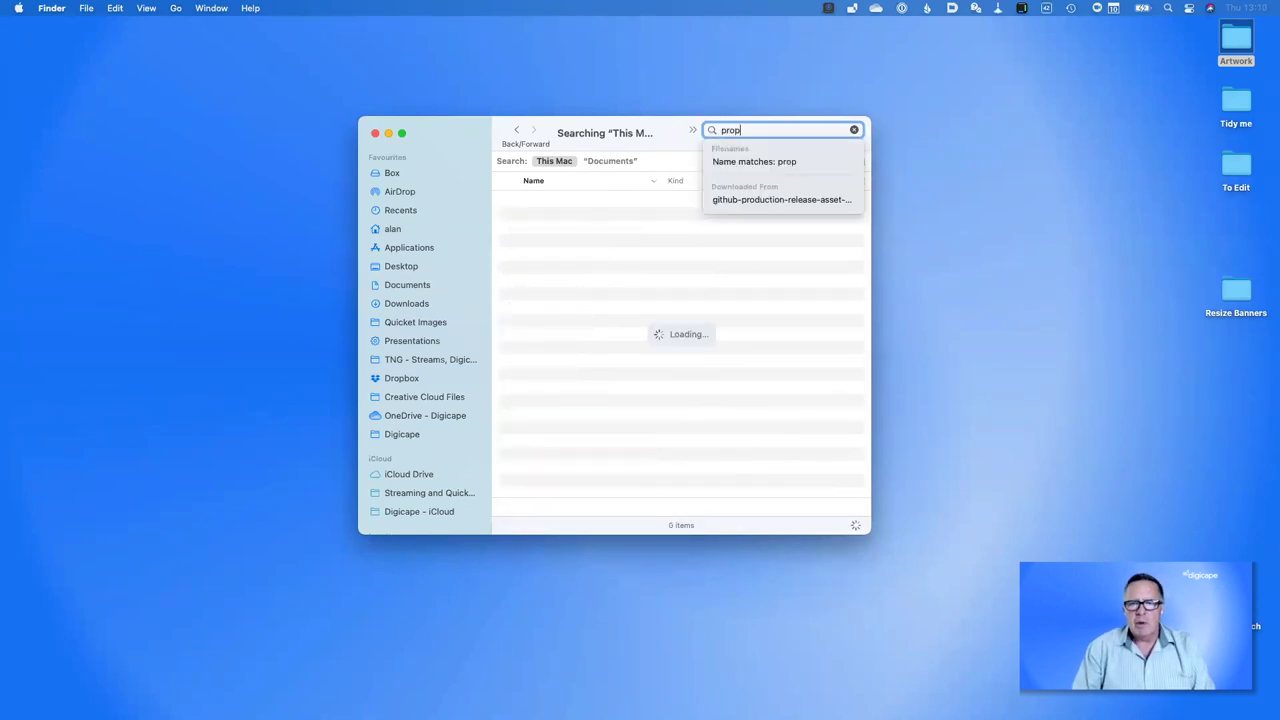
{"action": "type", "text": "osal"}
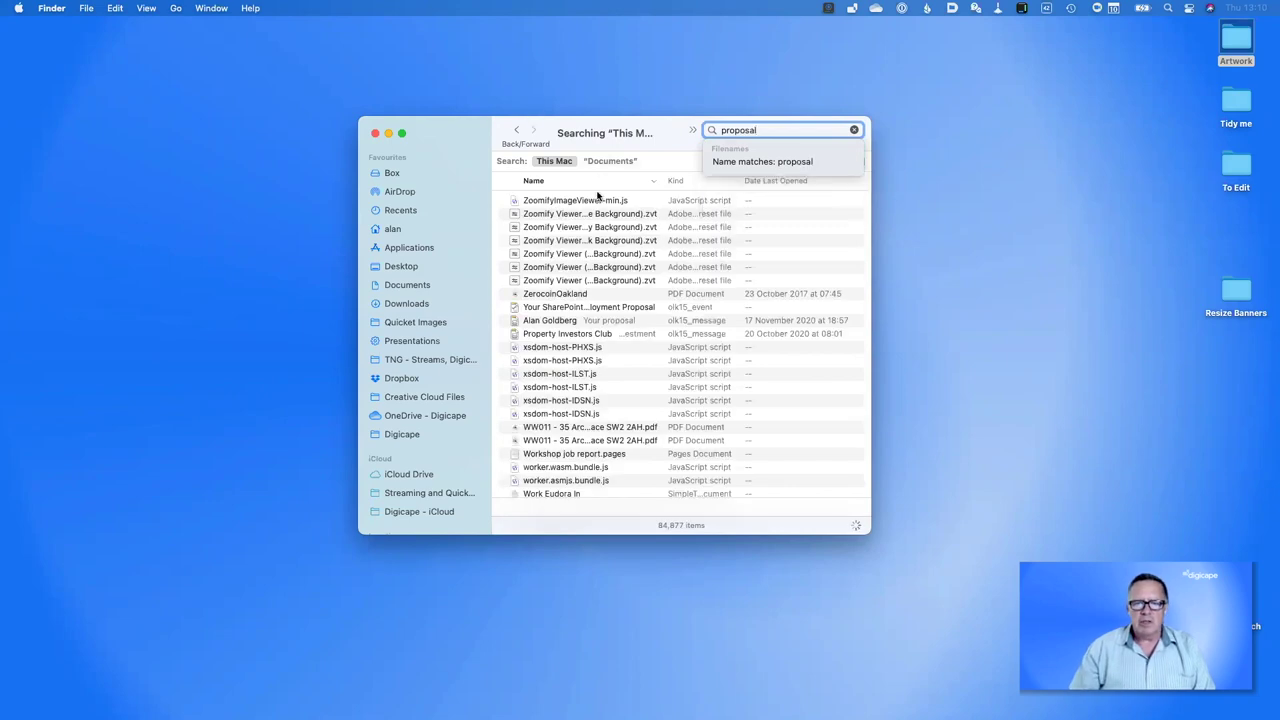
{"action": "scroll", "coordinate": [612, 362], "scroll_direction": "down", "scroll_amount": 5}
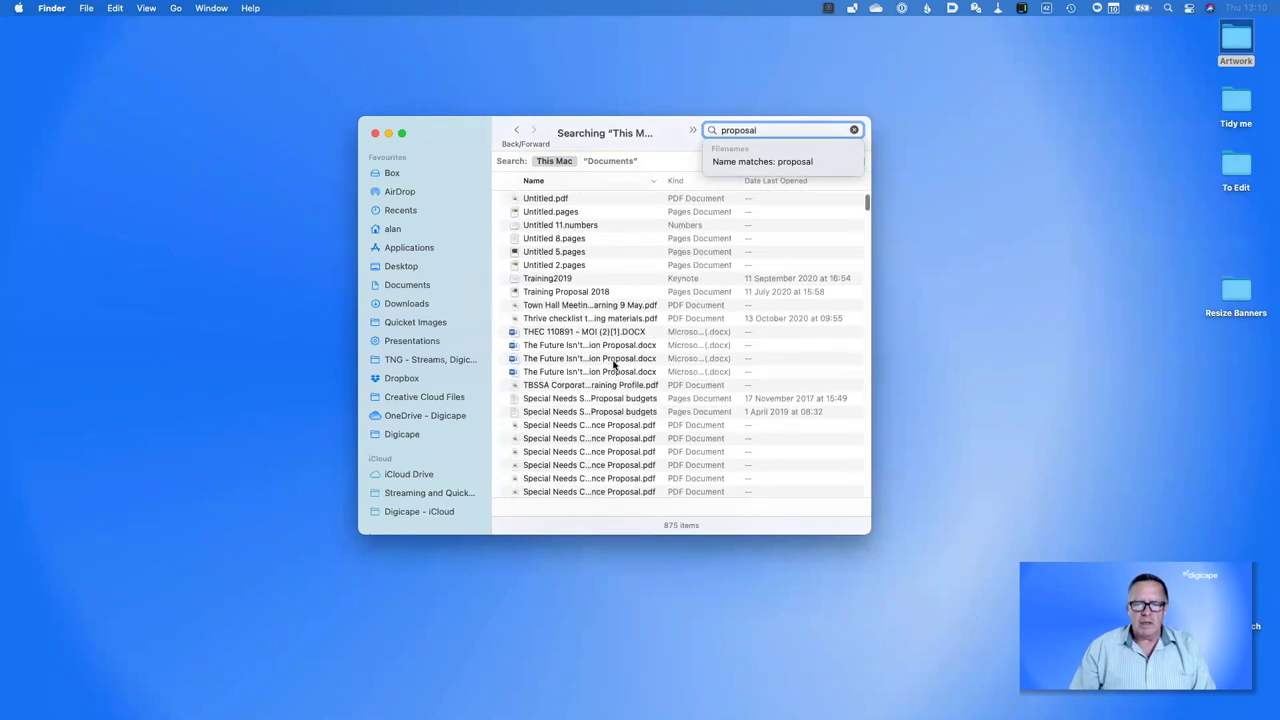
{"action": "scroll", "coordinate": [614, 365], "scroll_direction": "down", "scroll_amount": 7}
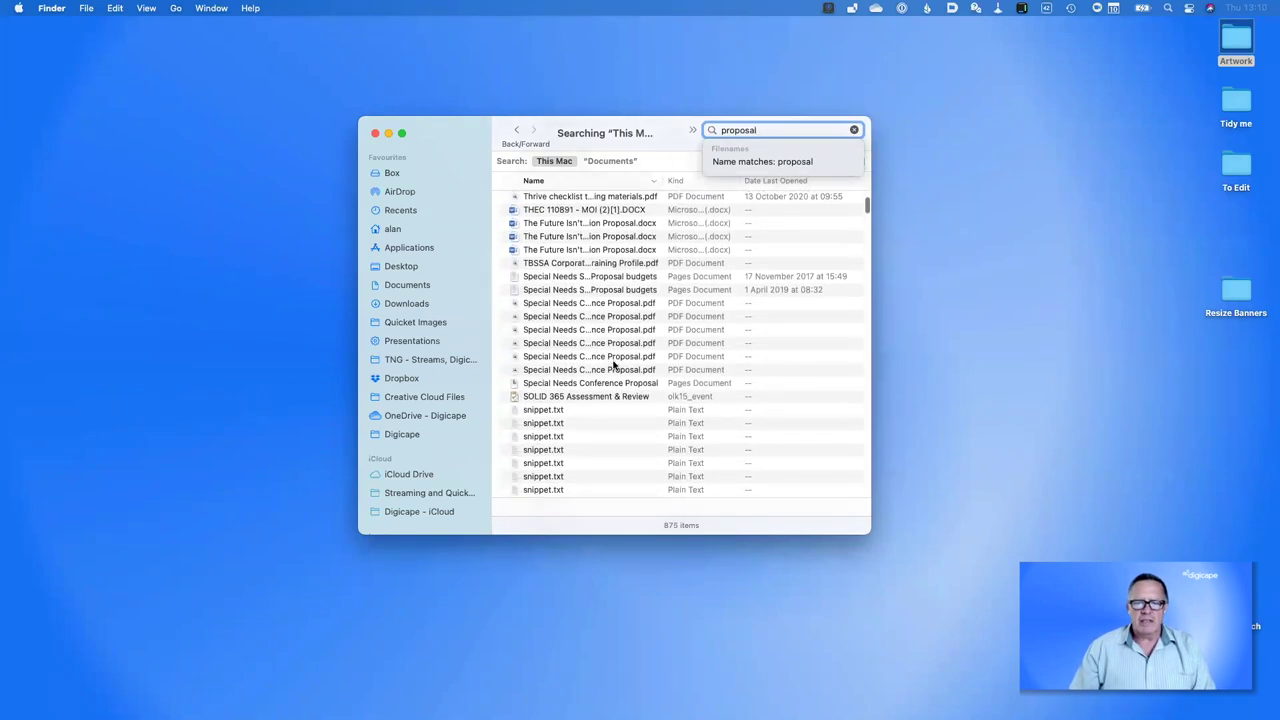
{"action": "scroll", "coordinate": [614, 365], "scroll_direction": "up", "scroll_amount": 12}
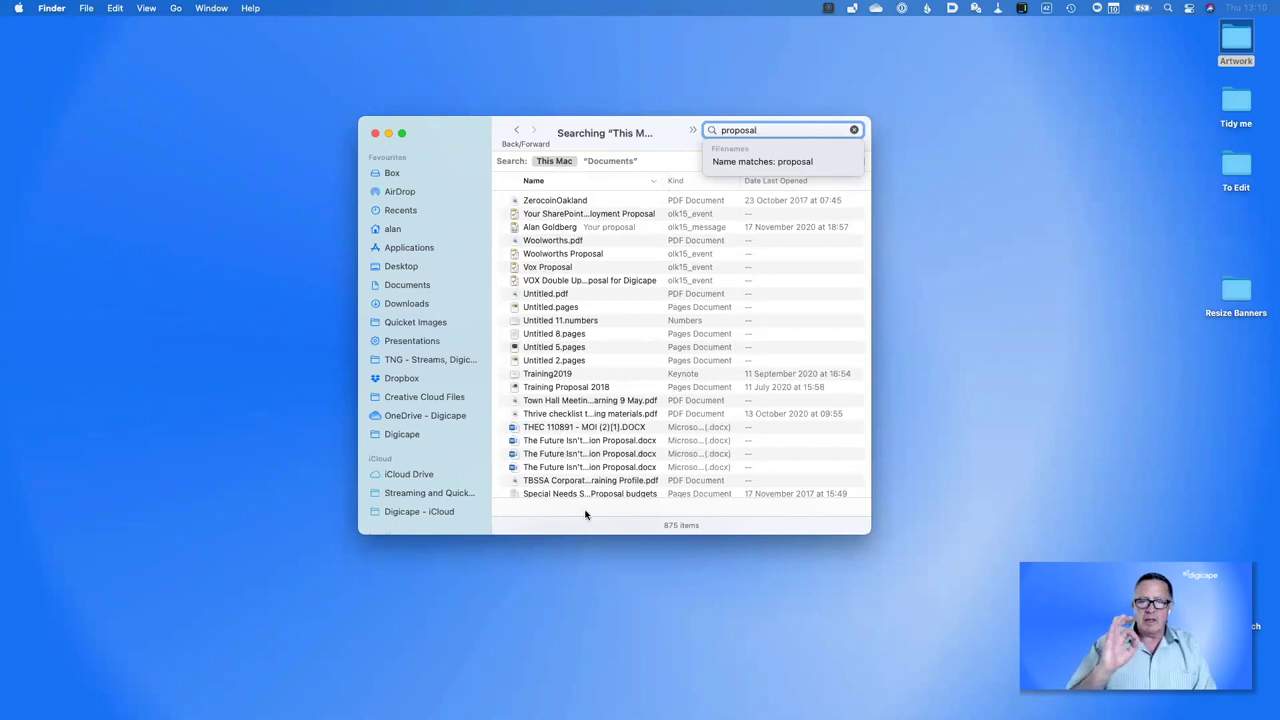
Restrict the search to file names matching "proposal", enlarge the window and look through the results
{"action": "left_click", "coordinate": [735, 162]}
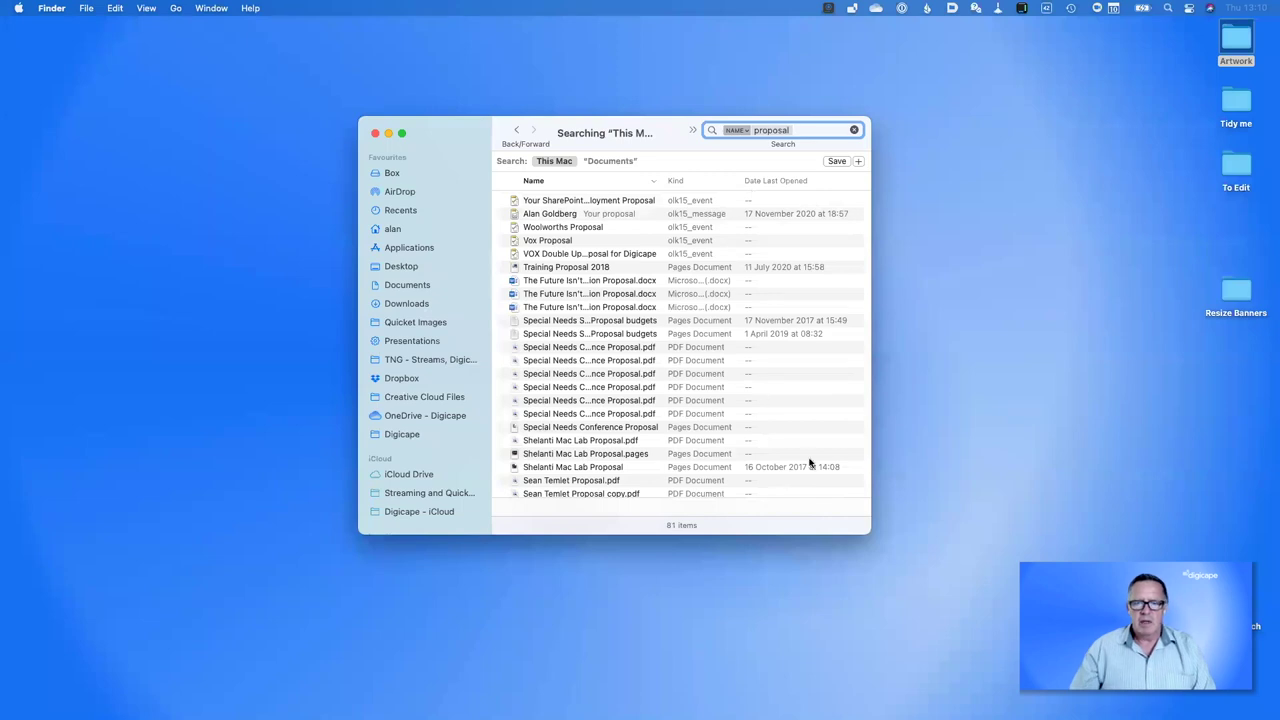
{"action": "left_click_drag", "start_coordinate": [868, 532], "coordinate": [1046, 650]}
{"action": "scroll", "coordinate": [700, 475], "scroll_direction": "down", "scroll_amount": 5}
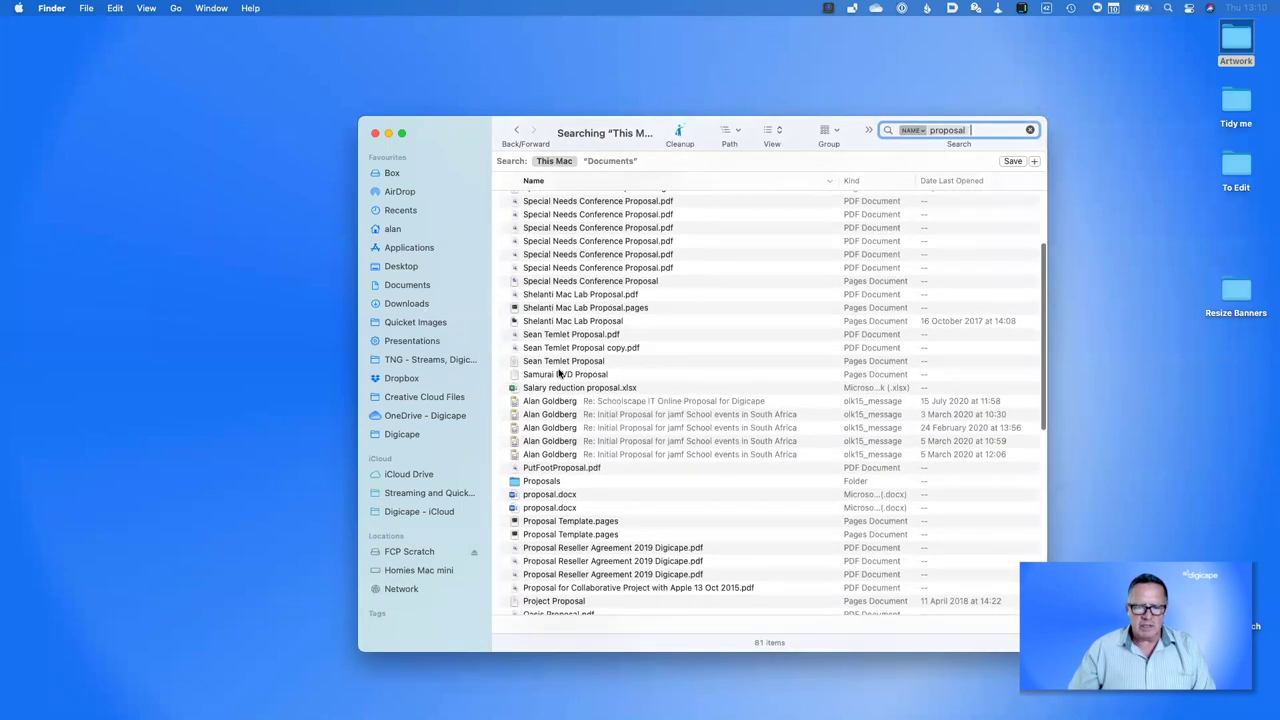
{"action": "scroll", "coordinate": [563, 547], "scroll_direction": "down", "scroll_amount": 5}
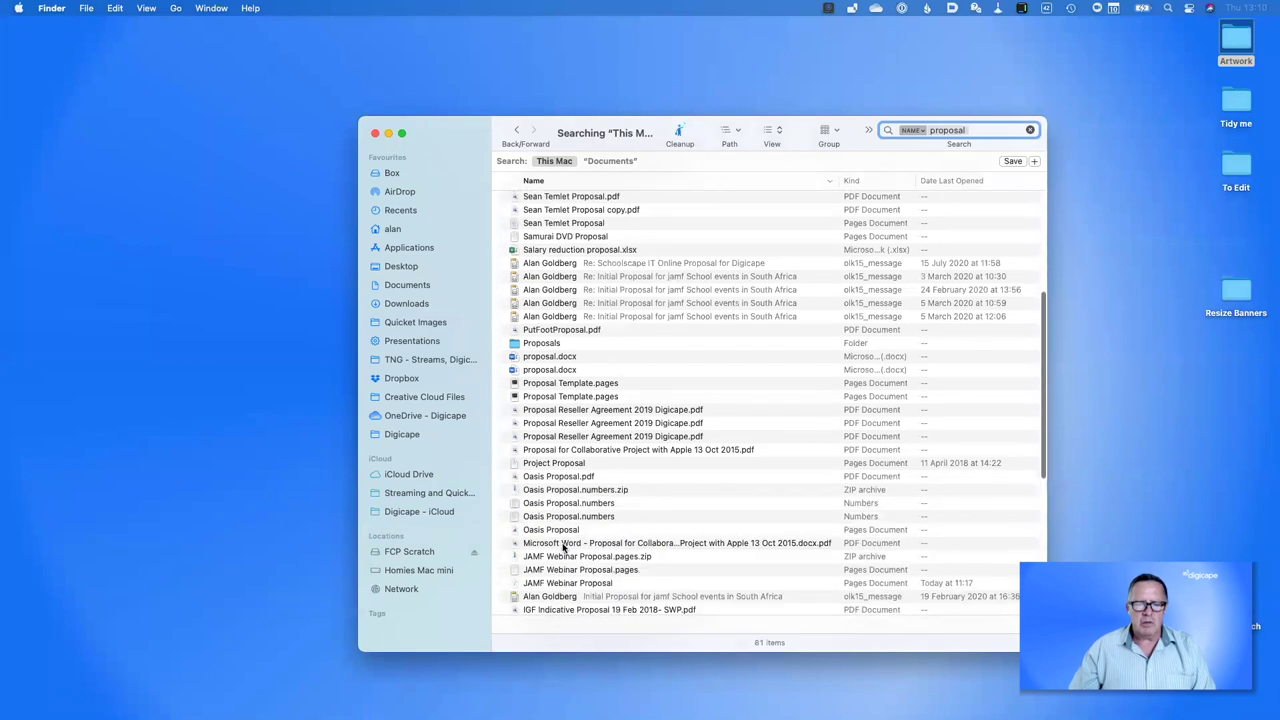
{"action": "scroll", "coordinate": [563, 545], "scroll_direction": "up", "scroll_amount": 10}
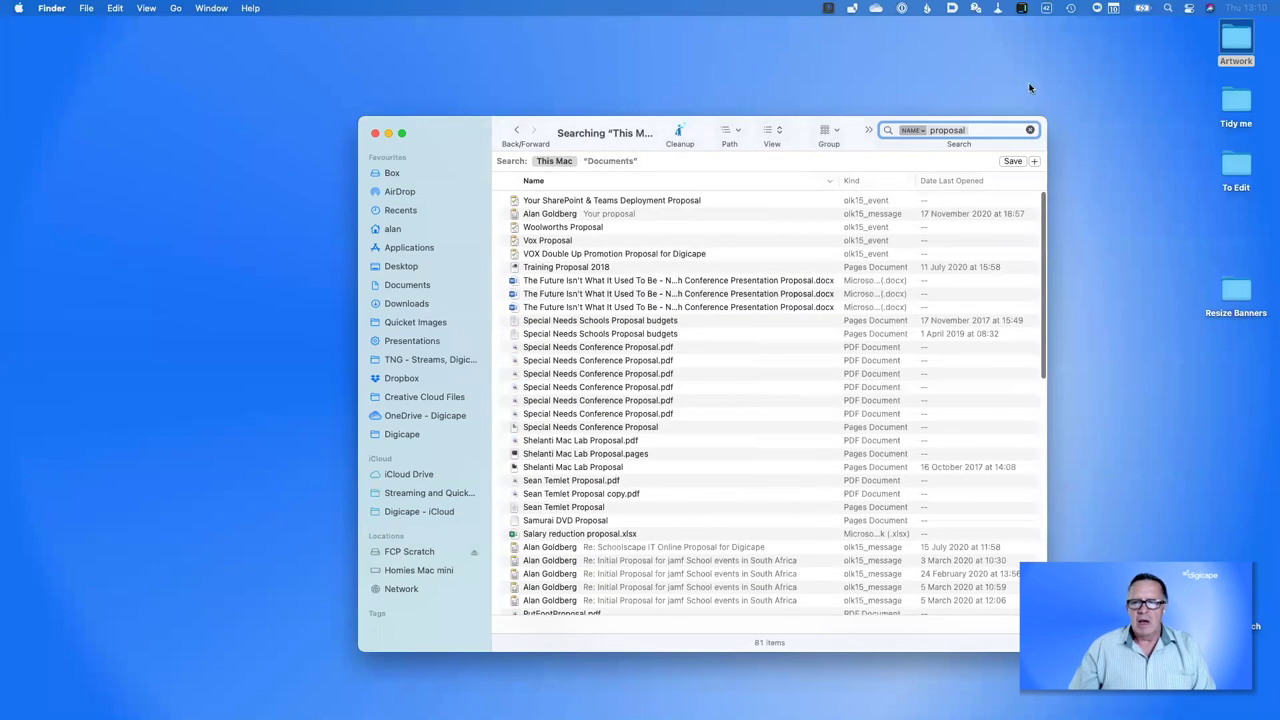
Switch the "proposal" search to match everything, return it to file names only, and look through the file name matches
{"action": "left_click", "coordinate": [912, 131]}
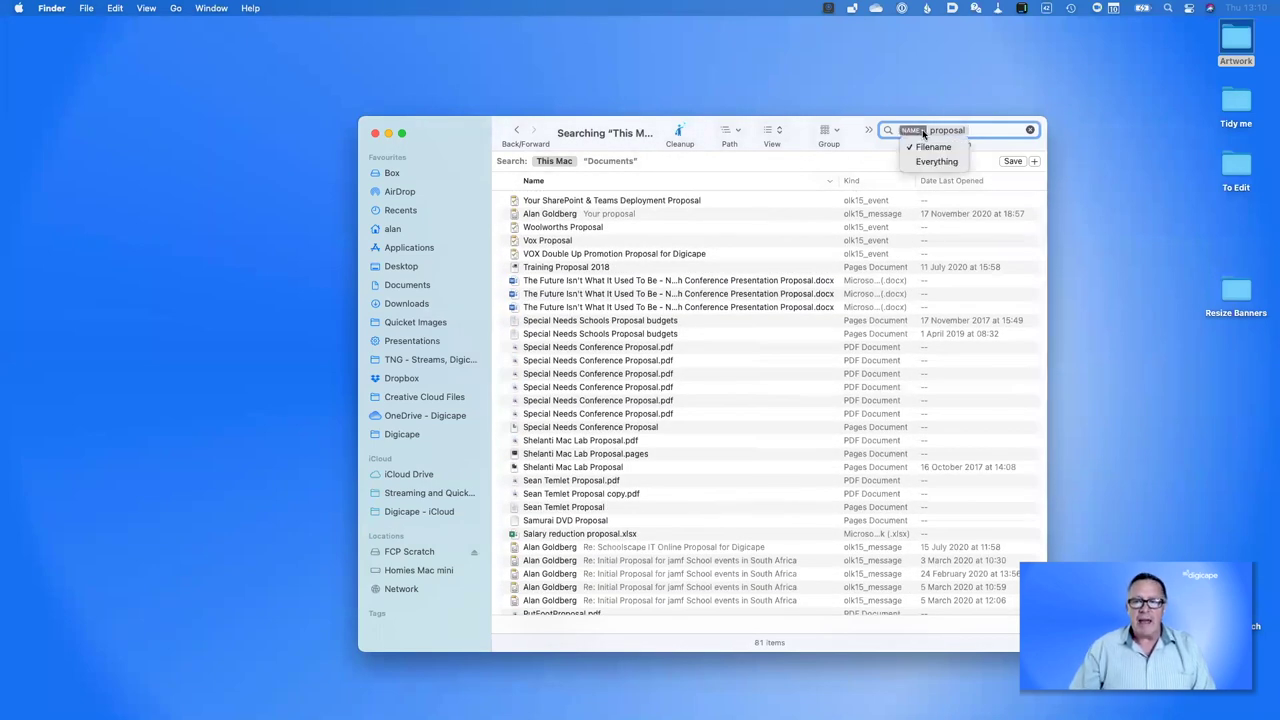
{"action": "left_click", "coordinate": [917, 166]}
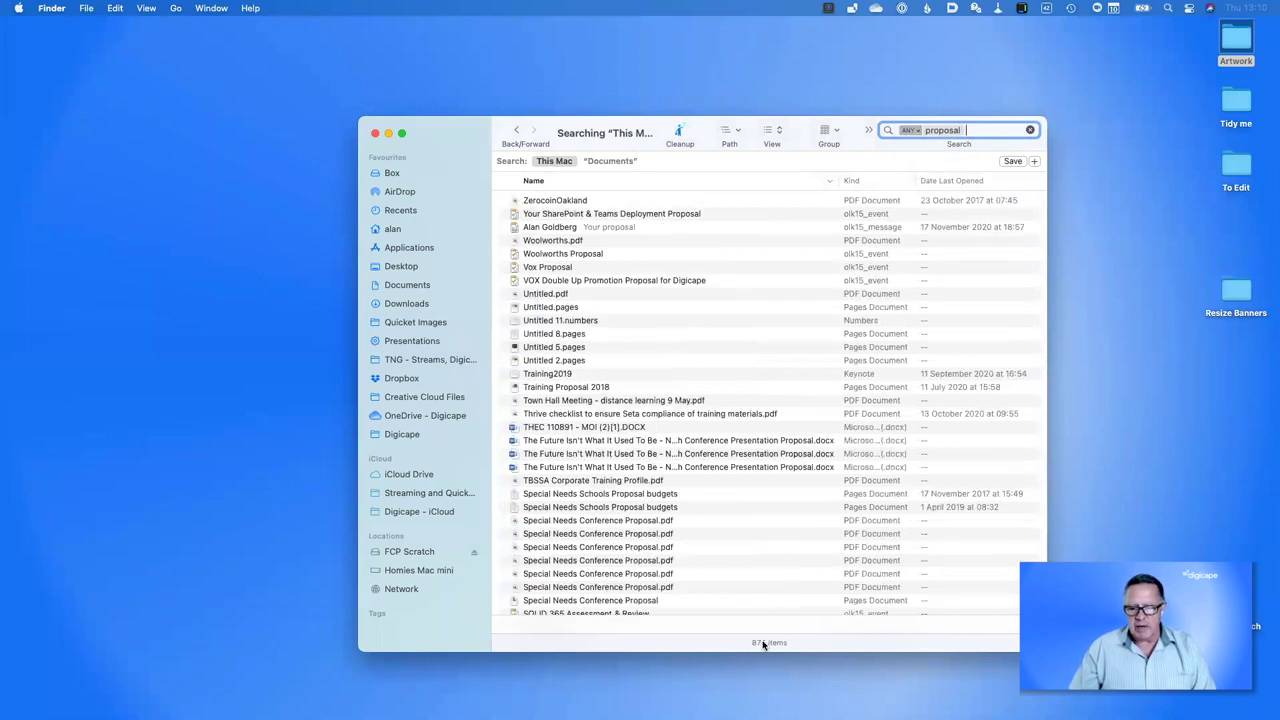
{"action": "left_click", "coordinate": [918, 131]}
{"action": "left_click", "coordinate": [920, 146]}
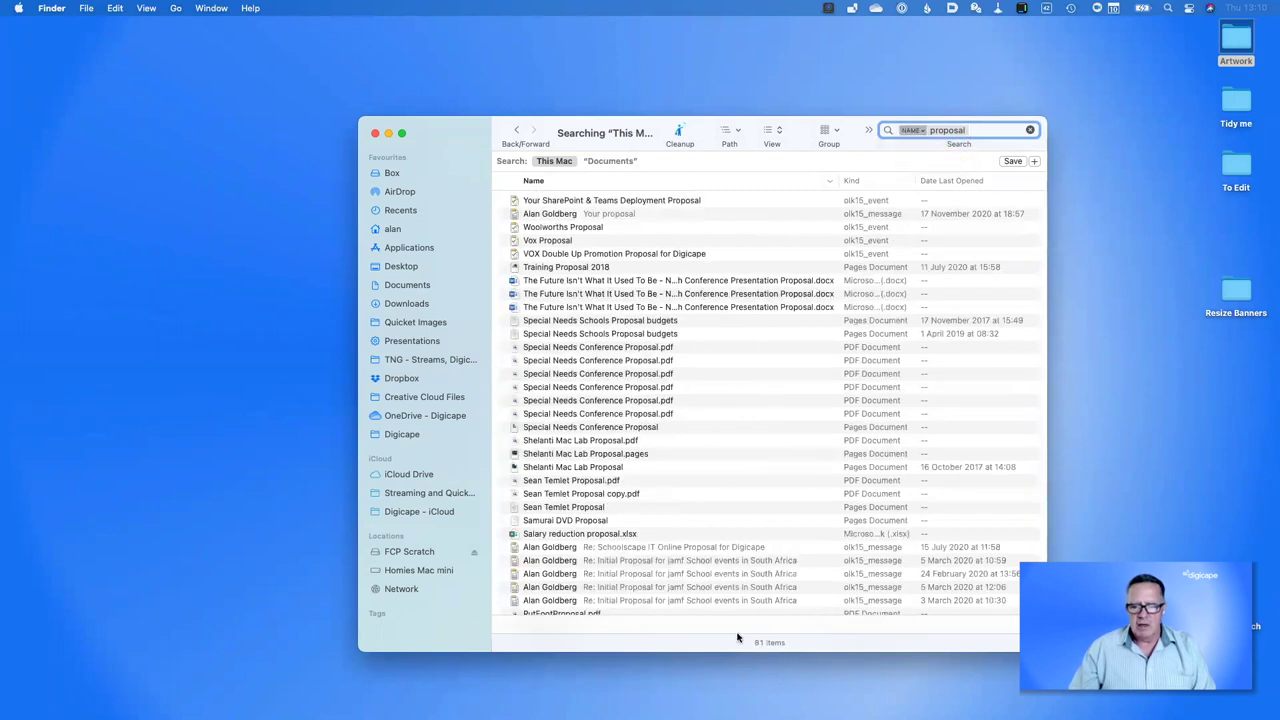
{"action": "scroll", "coordinate": [645, 508], "scroll_direction": "down", "scroll_amount": 15}
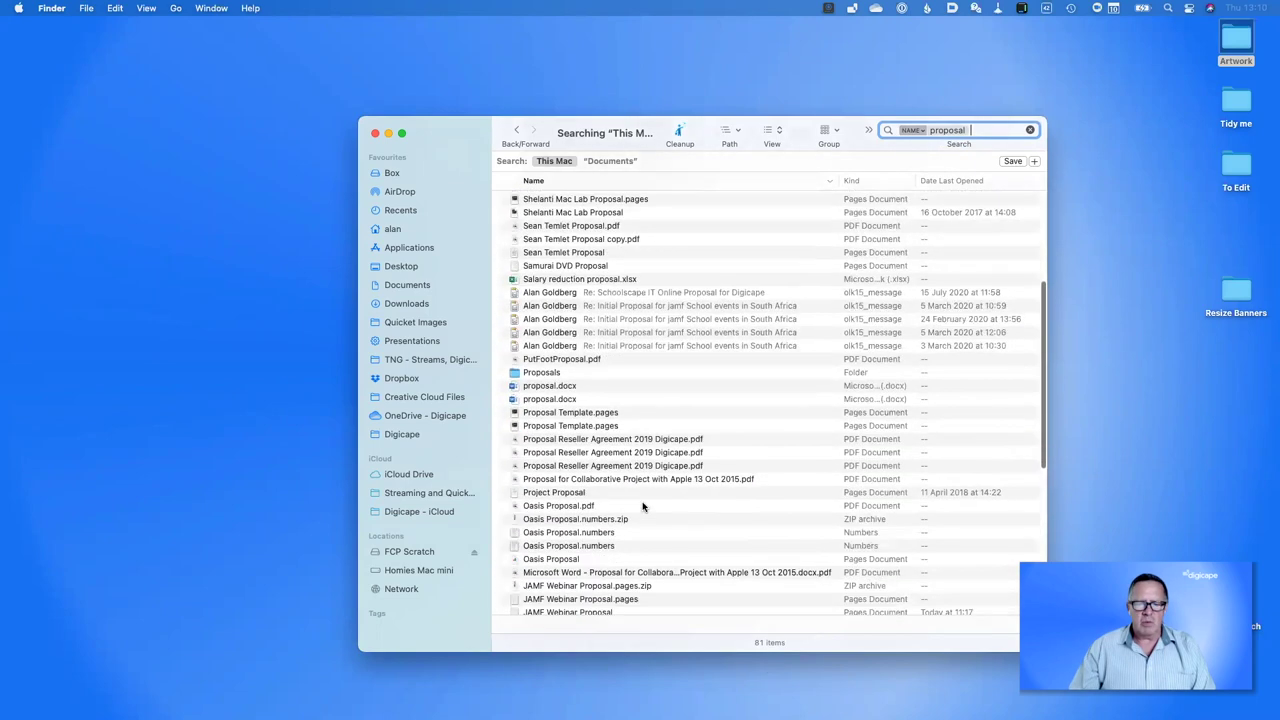
{"action": "scroll", "coordinate": [643, 507], "scroll_direction": "down", "scroll_amount": 2}
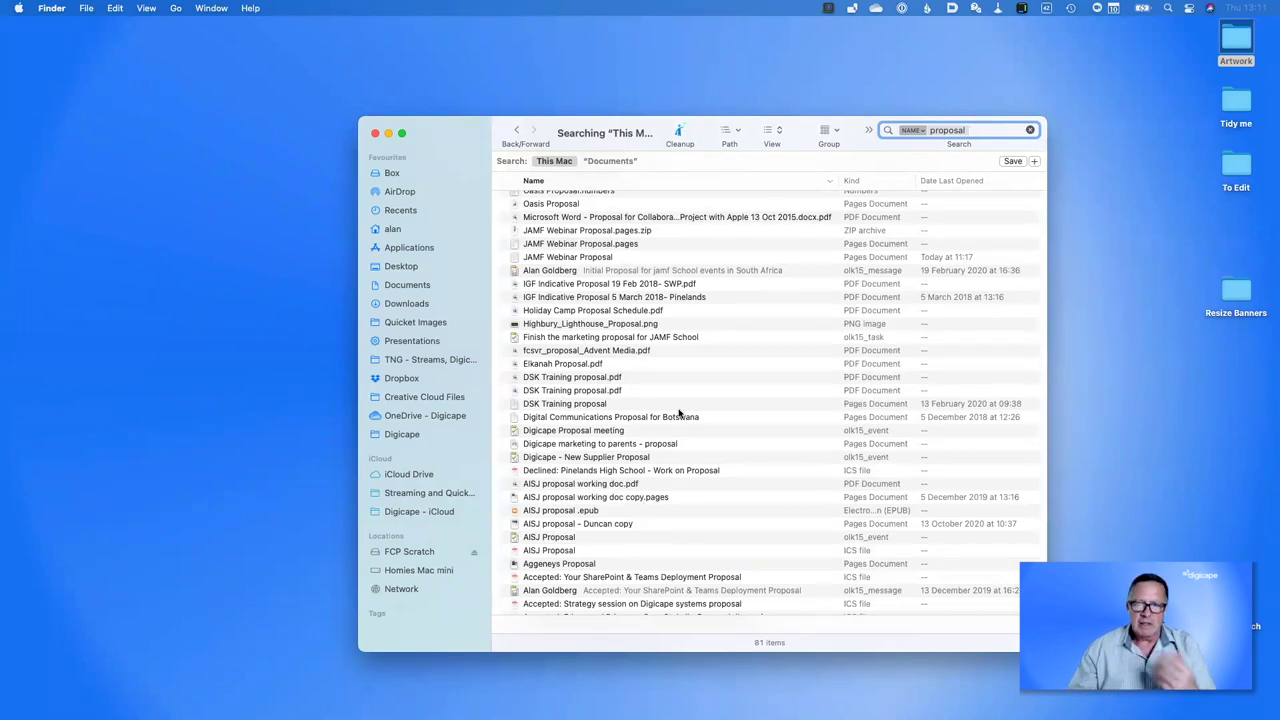
Set the "proposal" search to match everything, preview Woolworths.pdf with Quick Look and close the preview
{"action": "left_click", "coordinate": [921, 132]}
{"action": "left_click", "coordinate": [932, 162]}
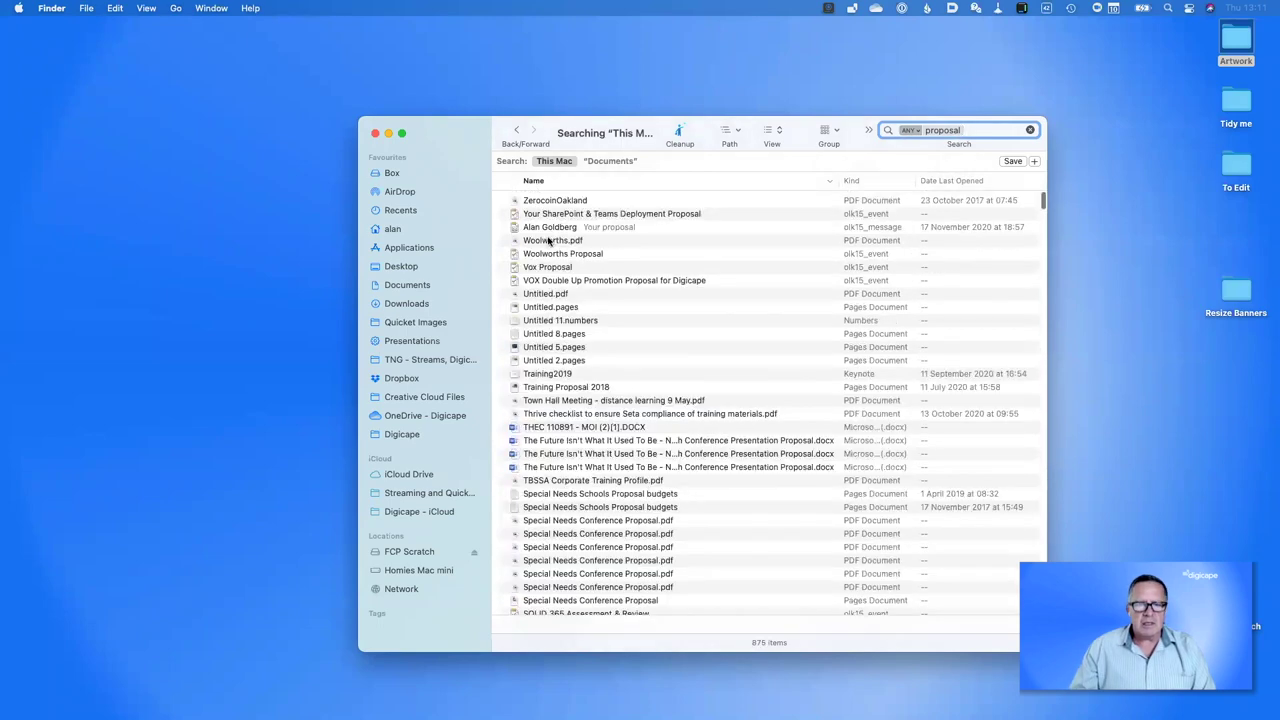
{"action": "left_click", "coordinate": [548, 241]}
{"action": "key", "text": "space"}
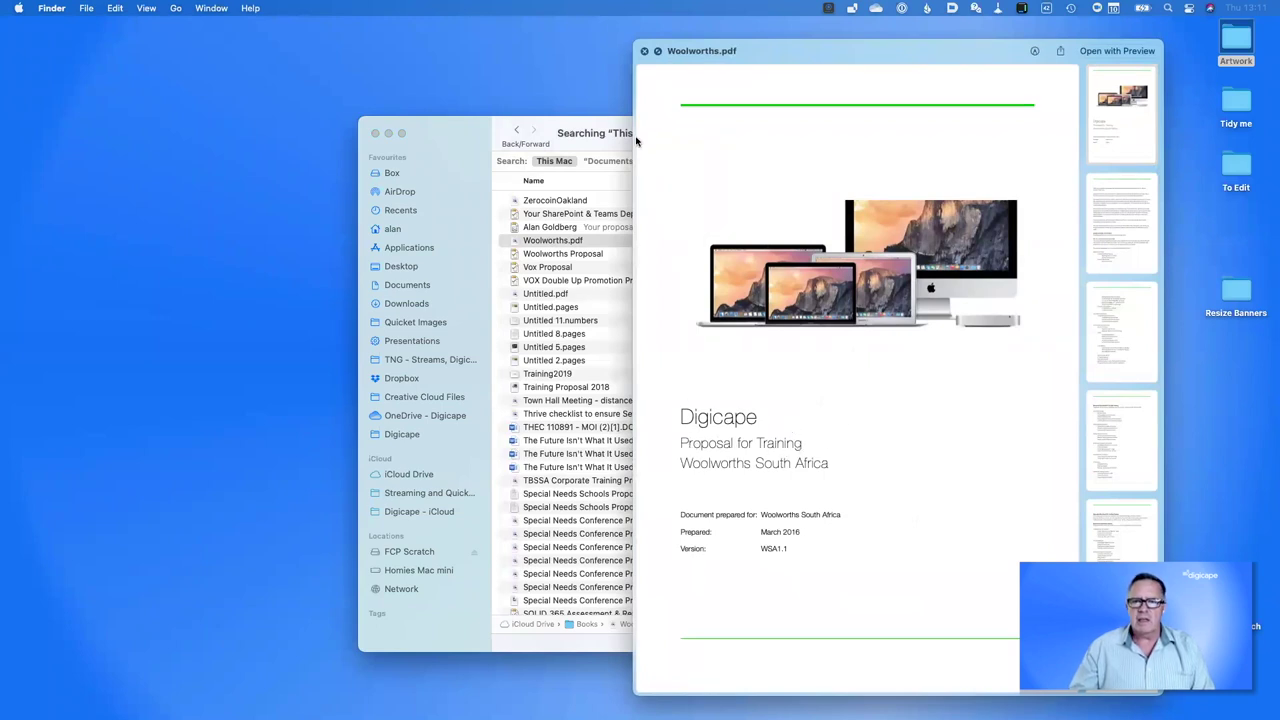
{"action": "left_click", "coordinate": [645, 52]}
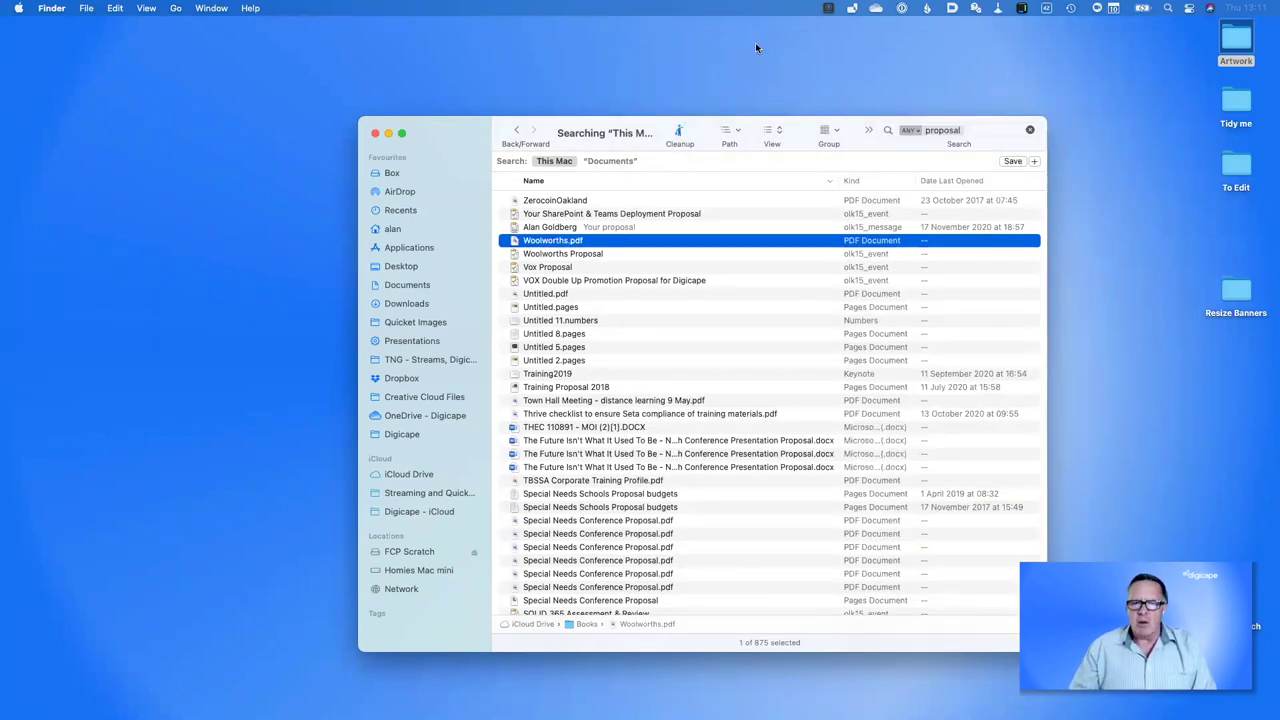
Move the search window up the desktop and add a criterion for a created date within the last 1 years
{"action": "left_click_drag", "start_coordinate": [456, 130], "coordinate": [415, 57]}
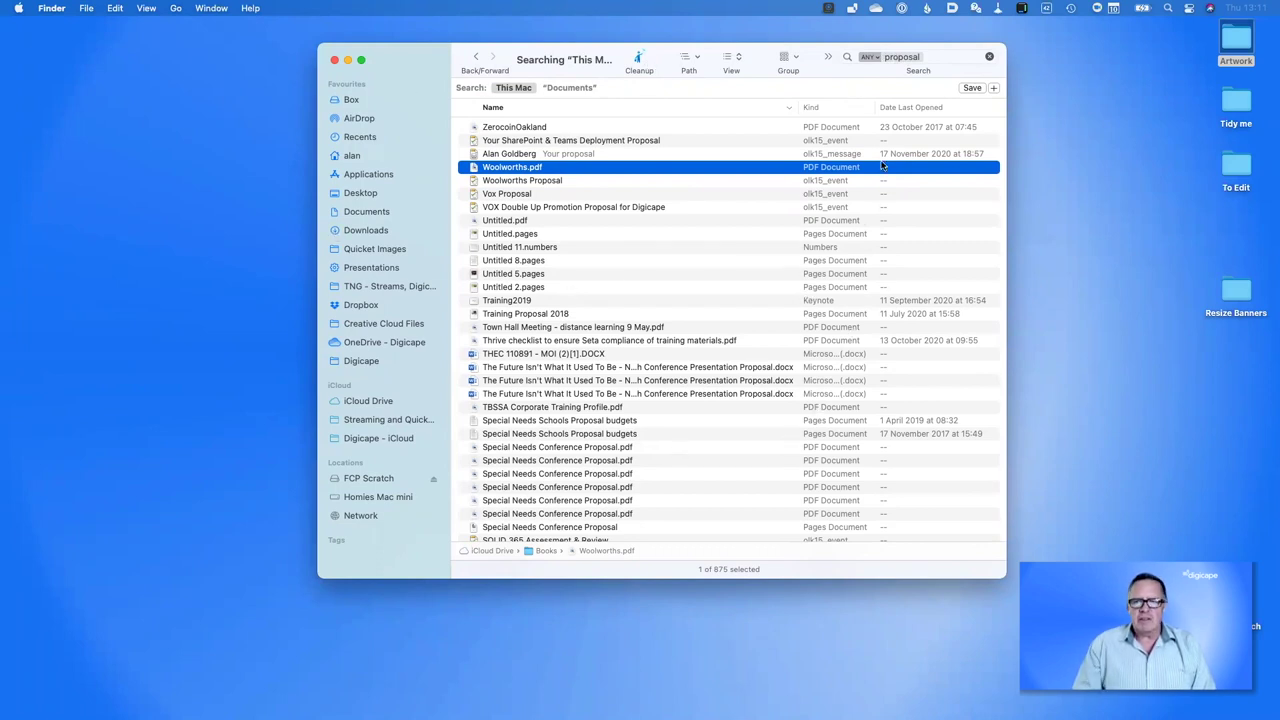
{"action": "left_click", "coordinate": [993, 90]}
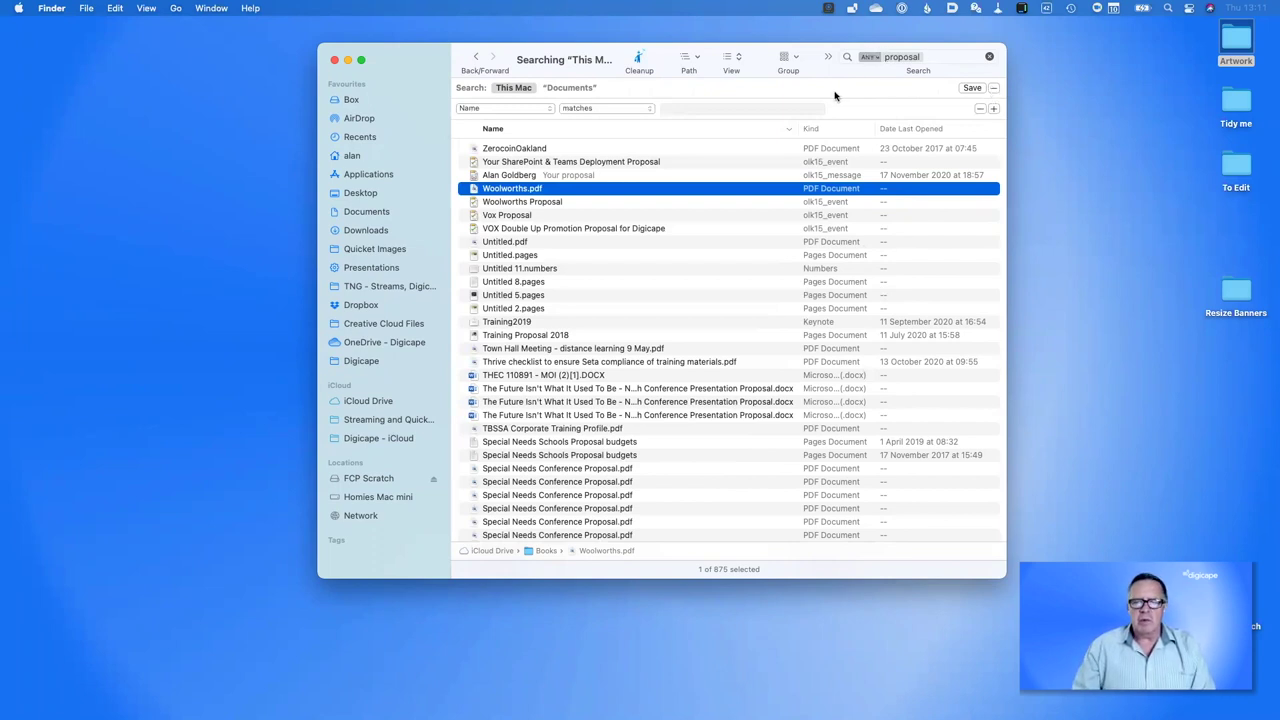
{"action": "left_click", "coordinate": [536, 109]}
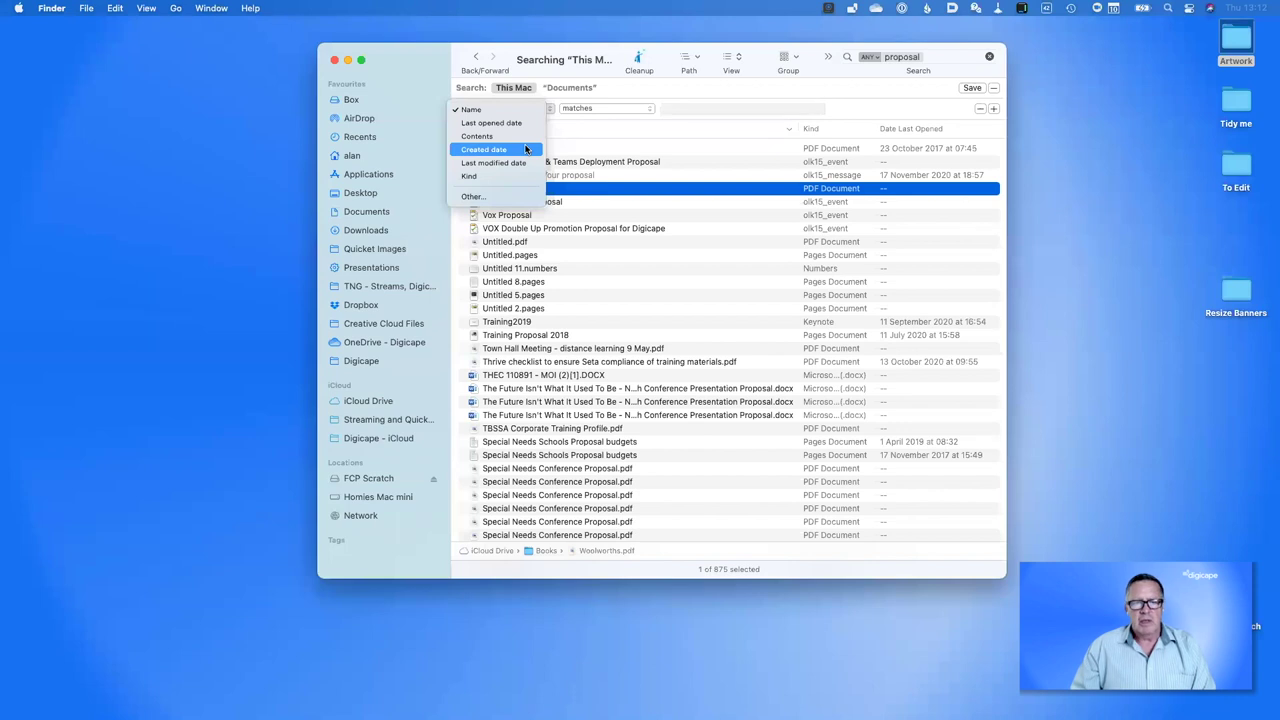
{"action": "left_click", "coordinate": [526, 150]}
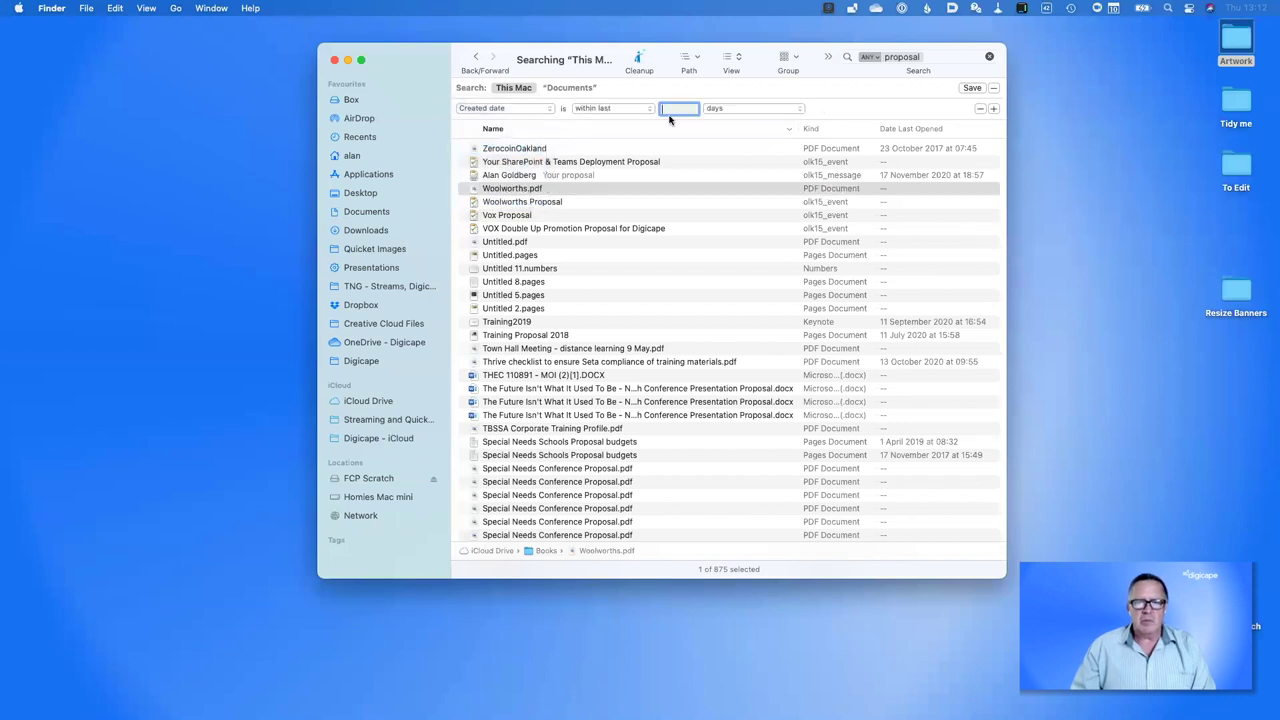
{"action": "type", "text": "1"}
{"action": "left_click", "coordinate": [745, 108]}
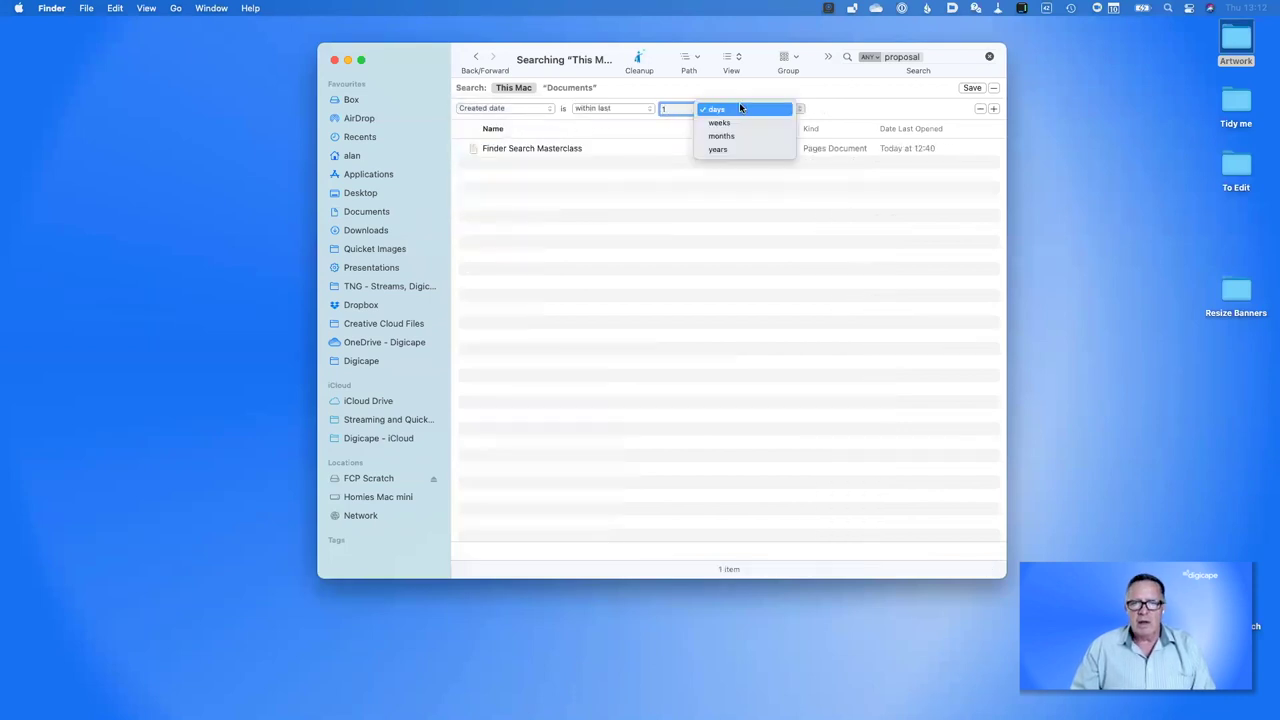
{"action": "left_click", "coordinate": [727, 150]}
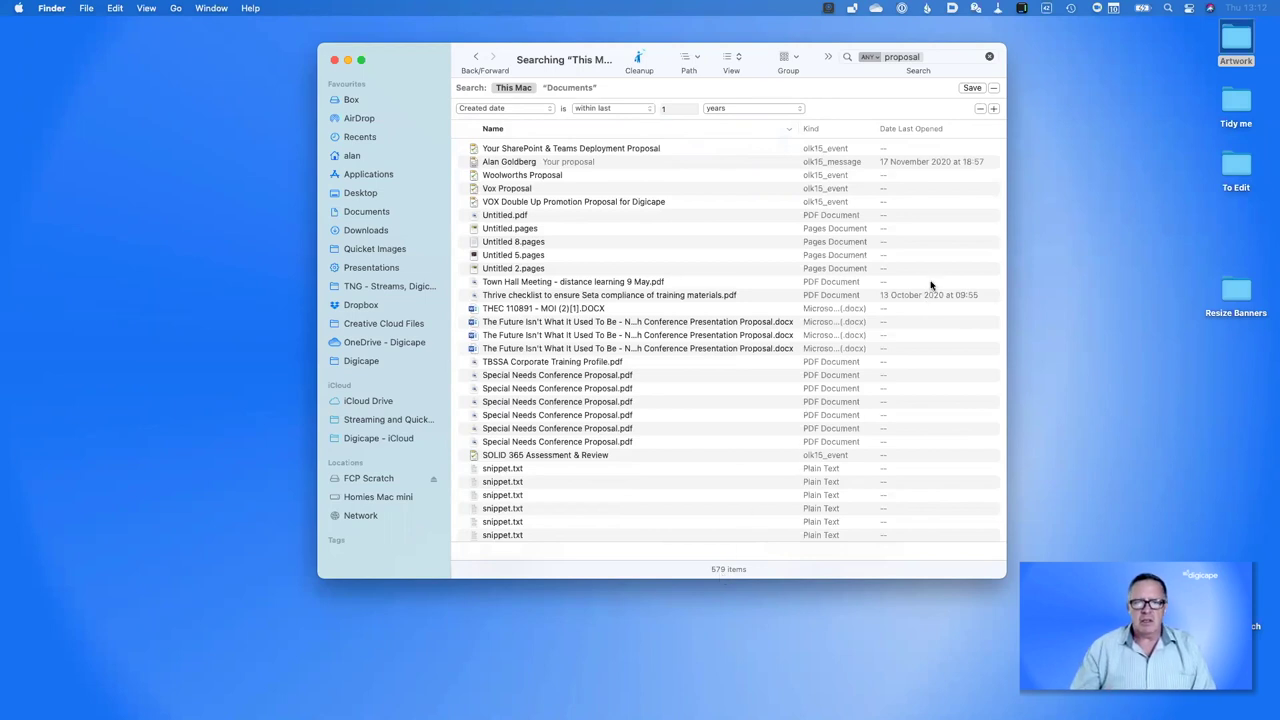
Add a second search criterion for Kind is Other with the value "pages"
{"action": "left_click", "coordinate": [993, 108]}
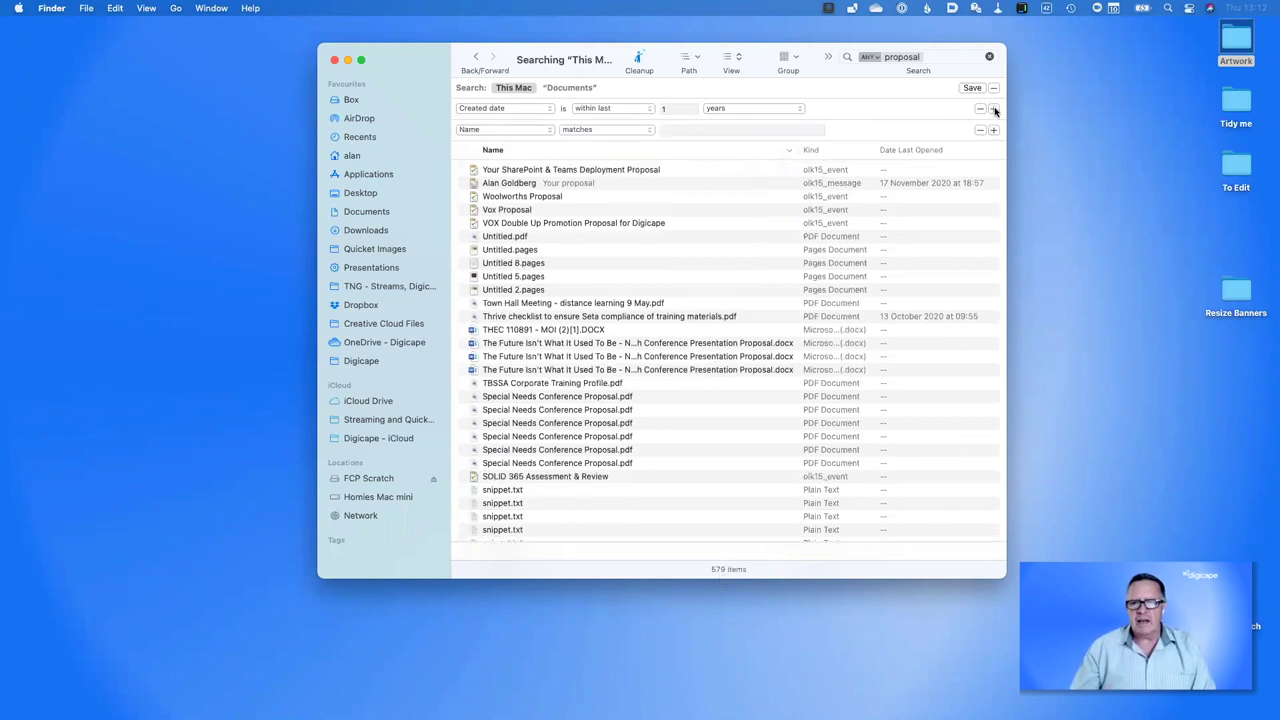
{"action": "left_click", "coordinate": [539, 131]}
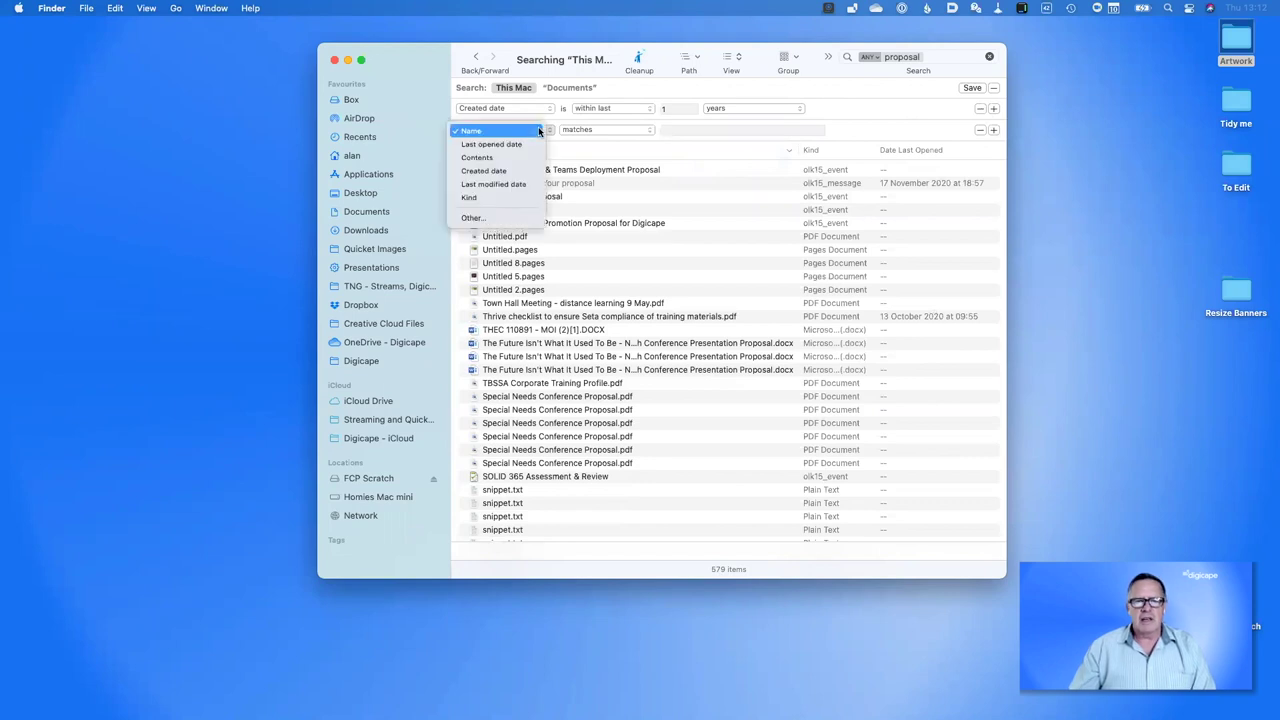
{"action": "left_click", "coordinate": [468, 198]}
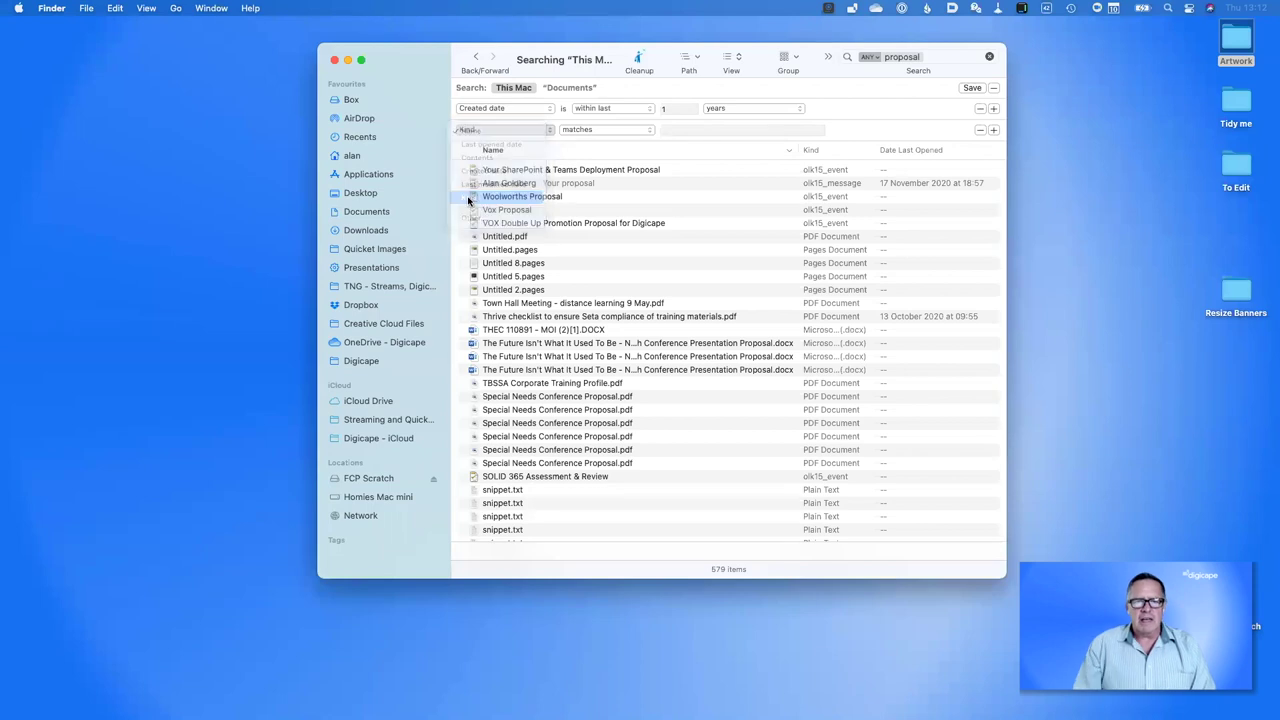
{"action": "left_click", "coordinate": [599, 130]}
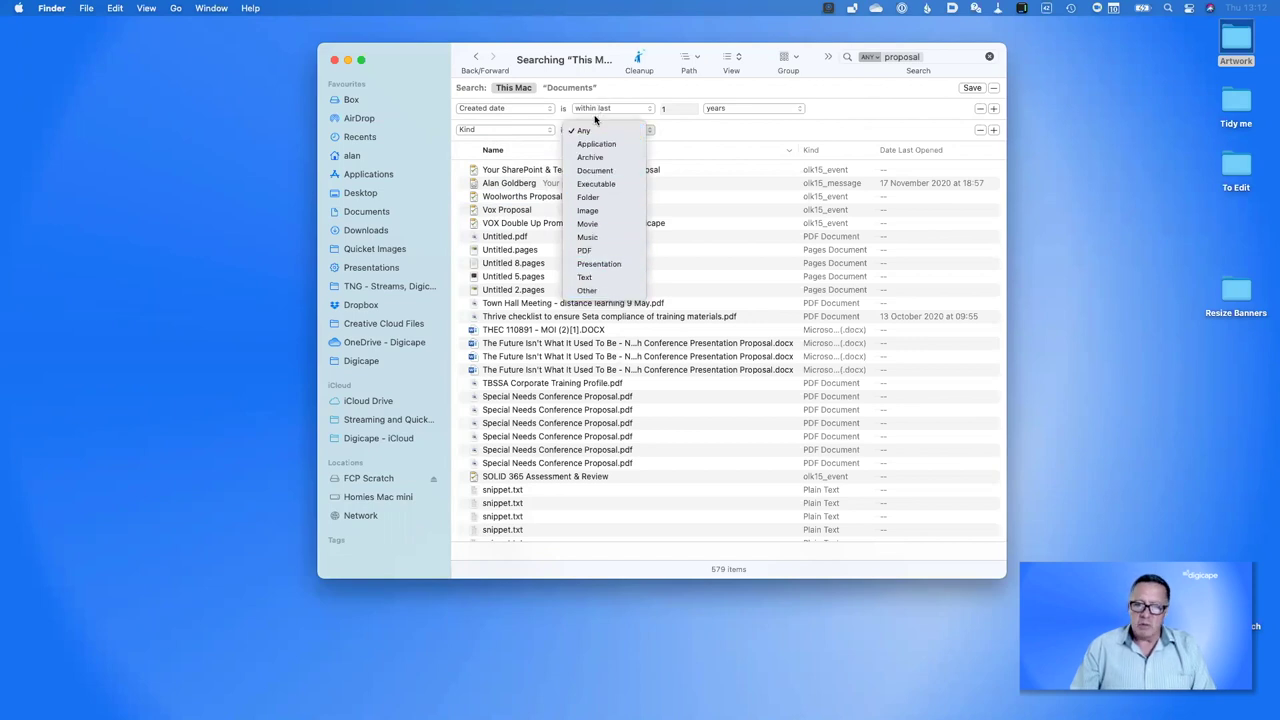
{"action": "left_click", "coordinate": [600, 291]}
{"action": "type", "text": "pages"}
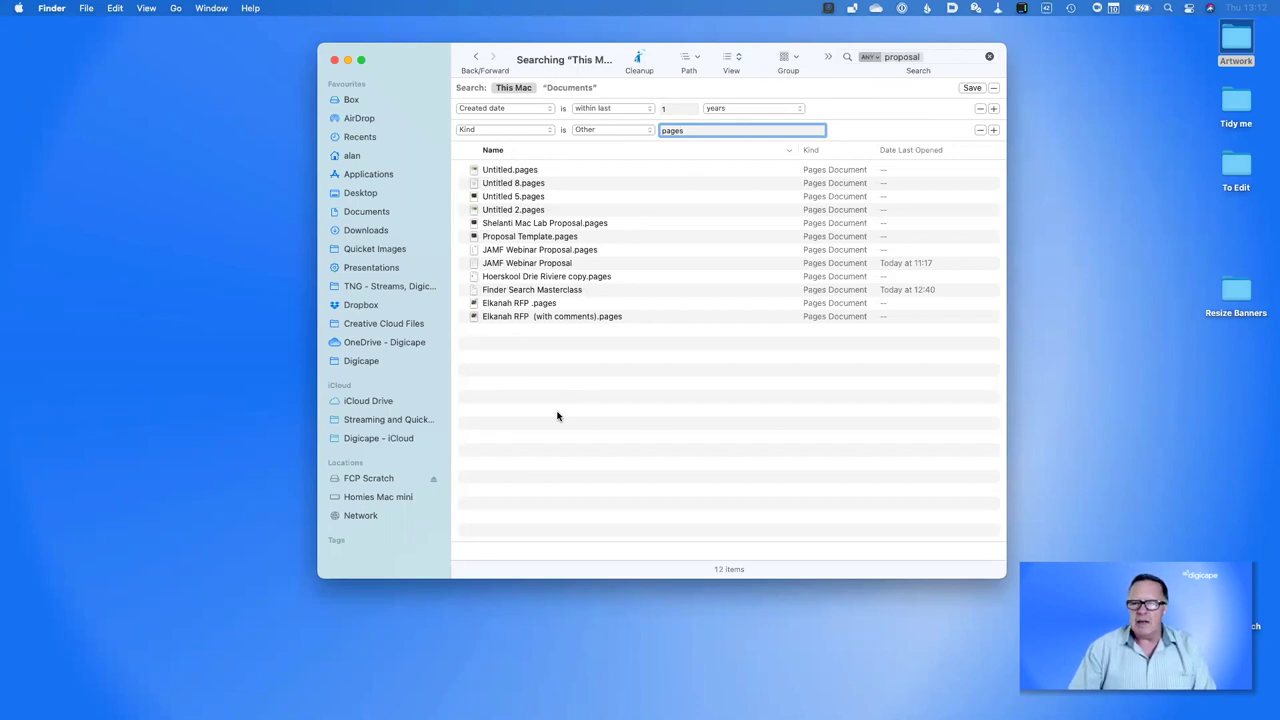
Try adding a further criterion for Kind is PDF, and remove both kind criteria while keeping the created date one
{"action": "left_click", "coordinate": [992, 131]}
{"action": "left_click", "coordinate": [488, 152]}
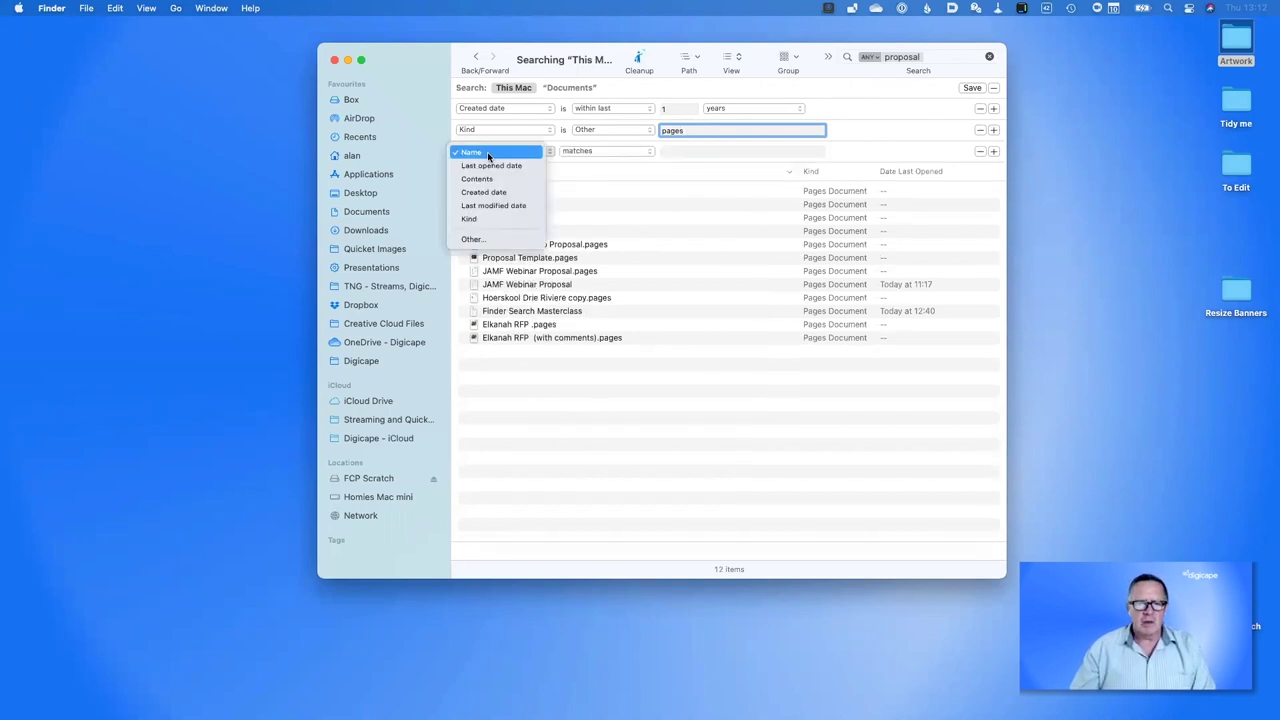
{"action": "left_click", "coordinate": [483, 219]}
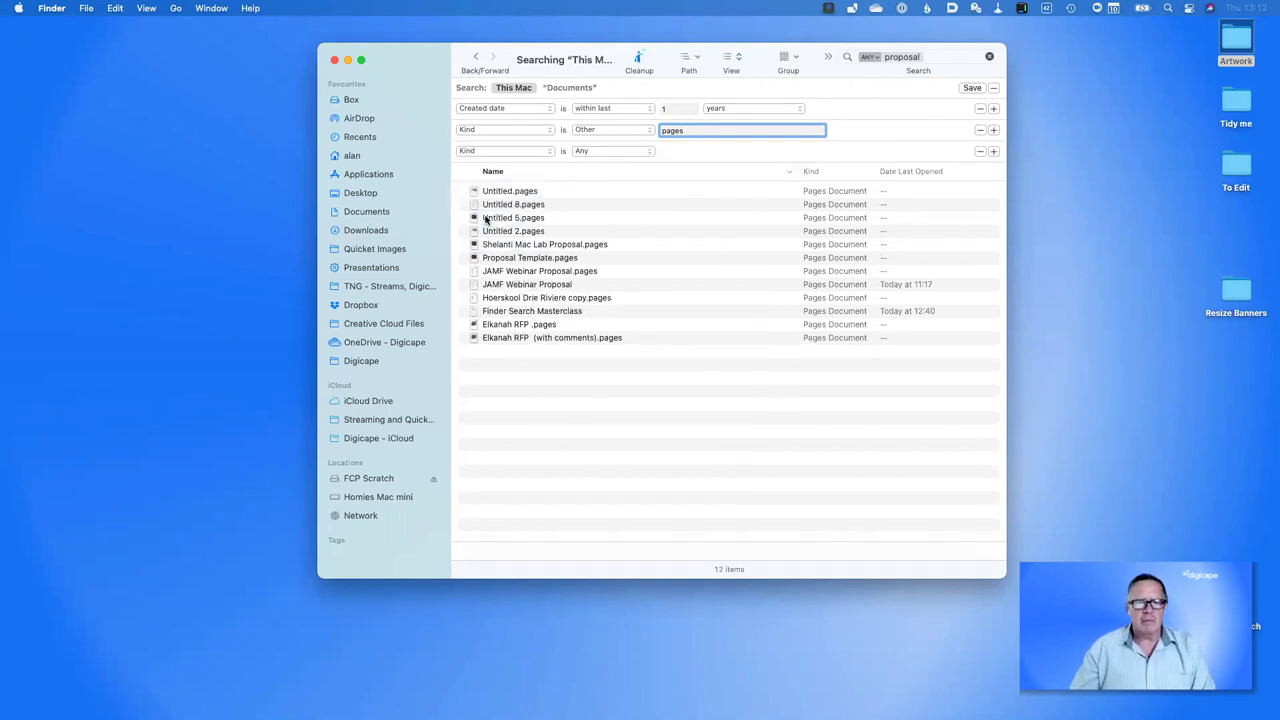
{"action": "left_click", "coordinate": [605, 152]}
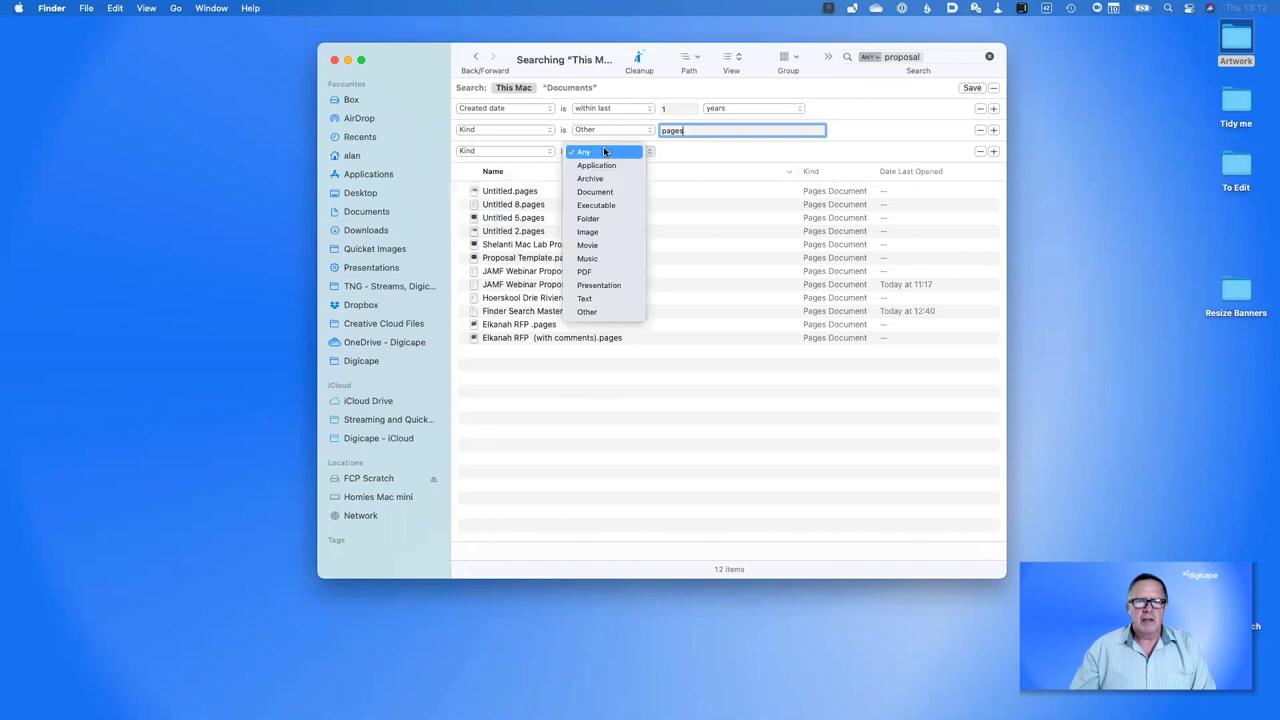
{"action": "left_click", "coordinate": [599, 271]}
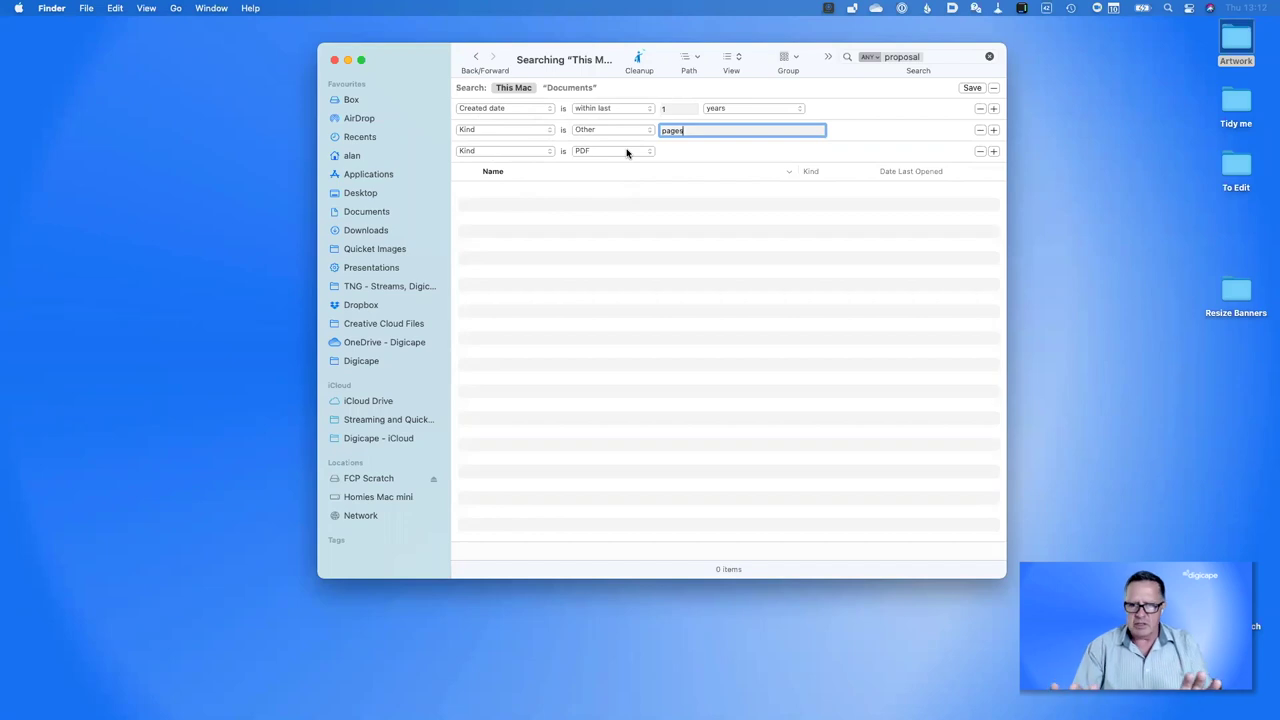
{"action": "left_click", "coordinate": [980, 151]}
{"action": "left_click", "coordinate": [980, 131]}
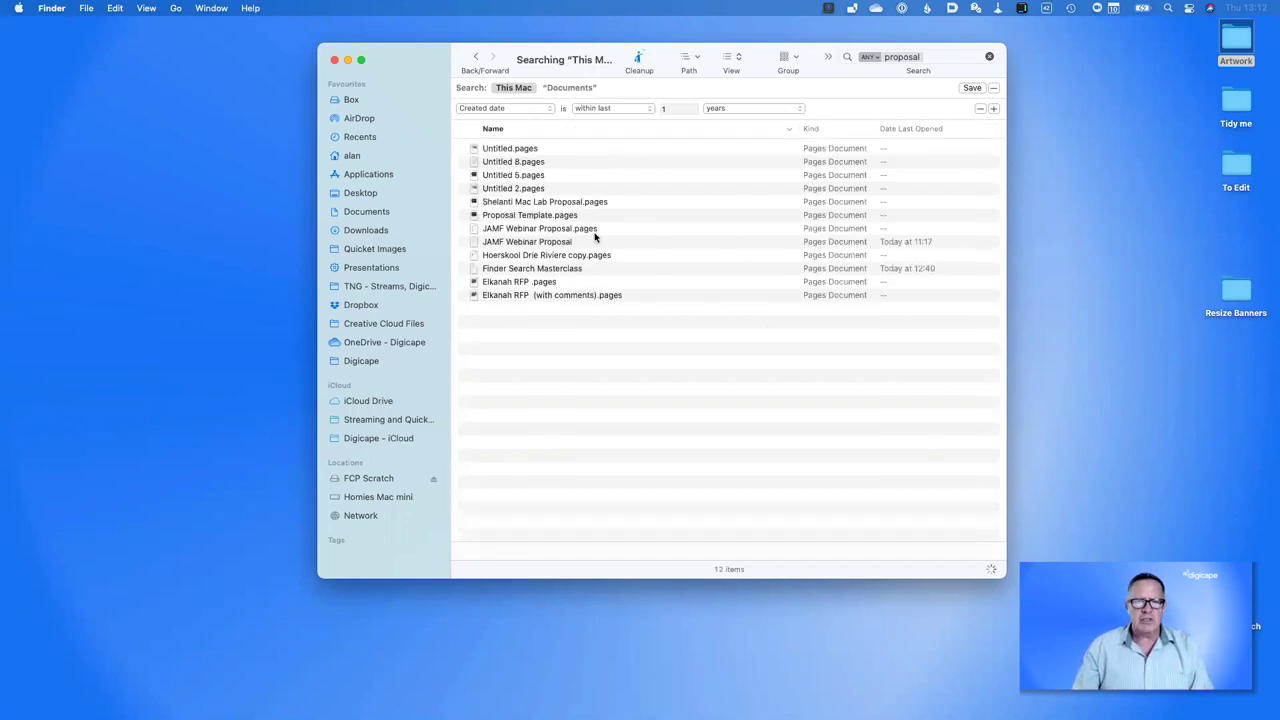
Add a nested Any group below the created date criterion, with its condition set to Kind is Other, "pages"
{"action": "left_click", "coordinate": [993, 109], "text": "alt"}
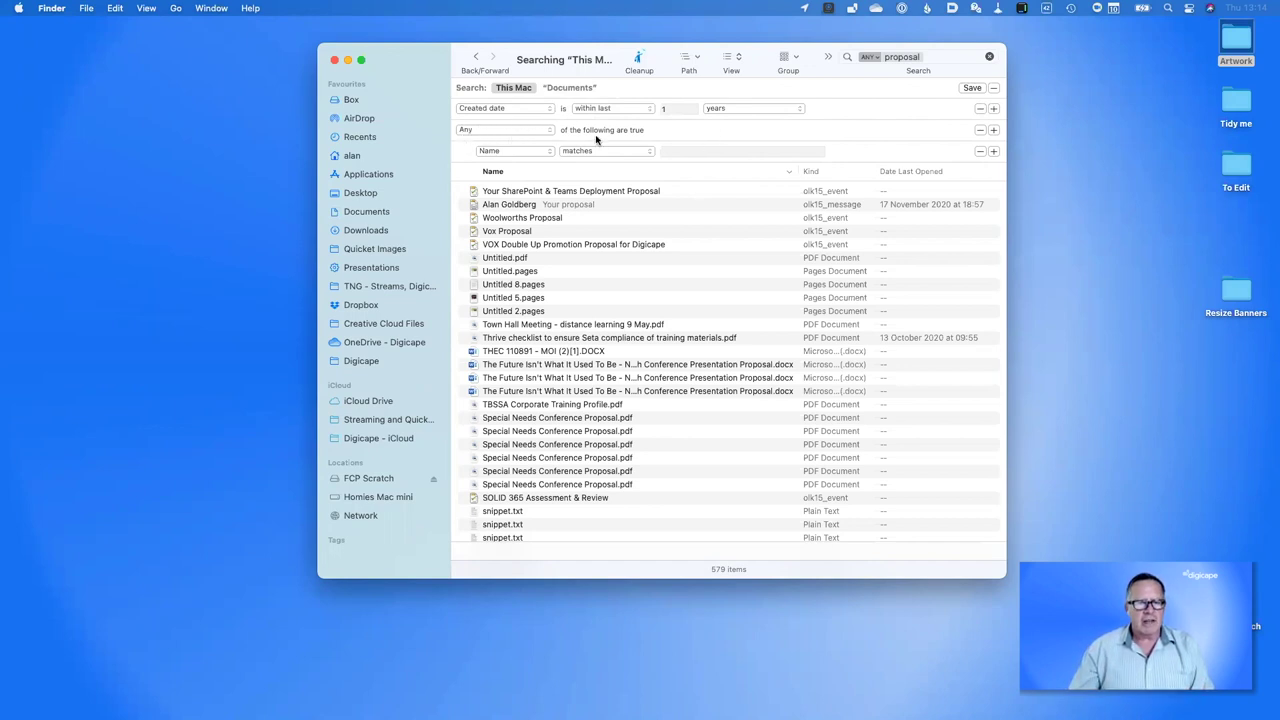
{"action": "left_click", "coordinate": [535, 157]}
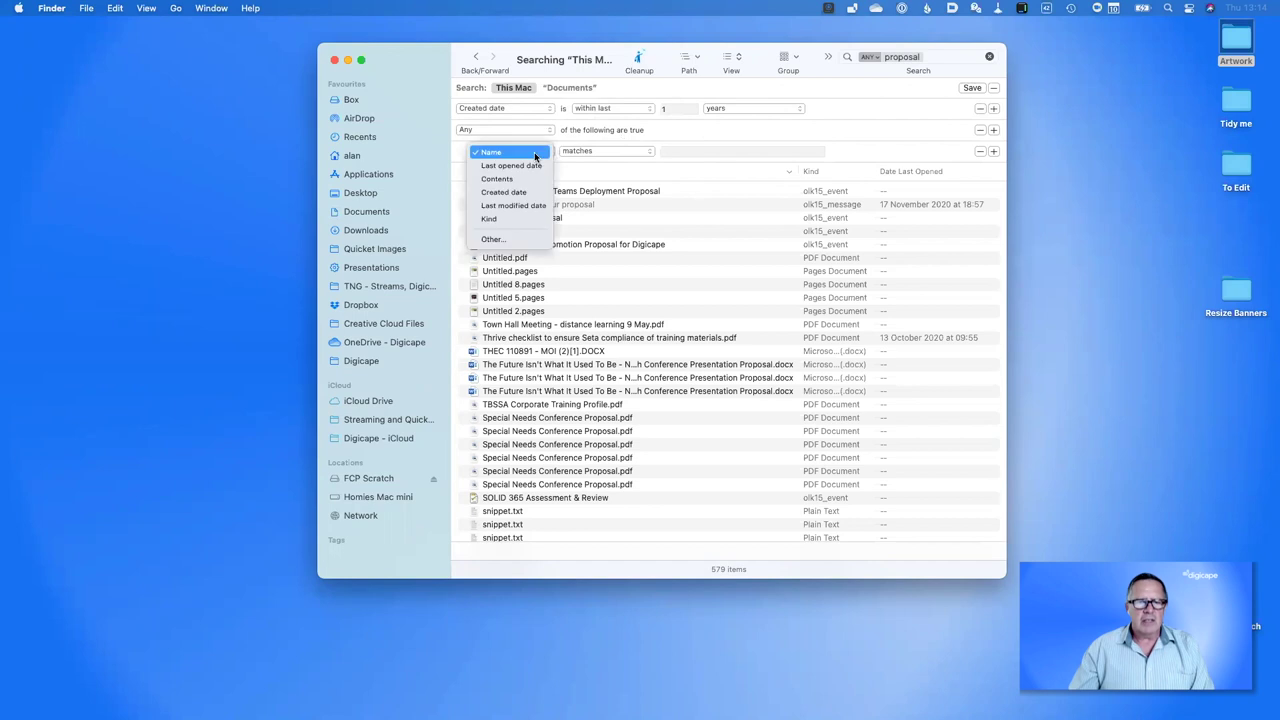
{"action": "left_click", "coordinate": [514, 219]}
{"action": "left_click", "coordinate": [640, 152]}
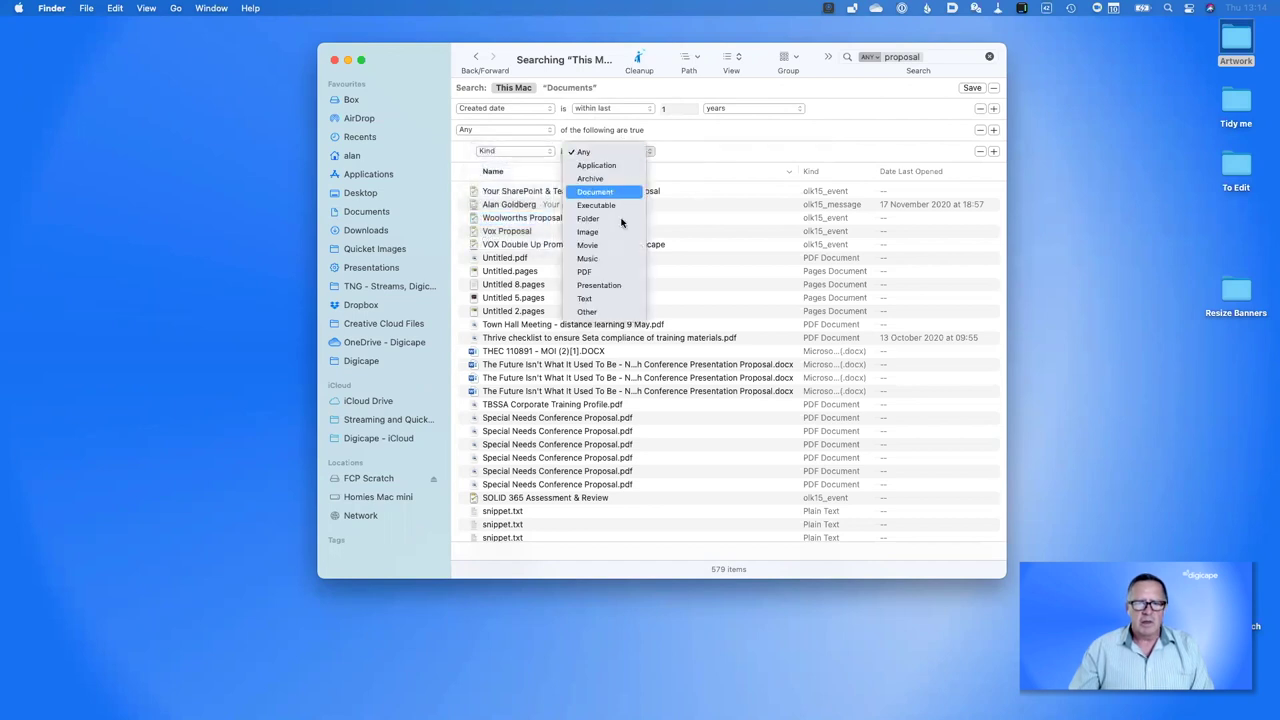
{"action": "key", "text": "Return"}
{"action": "type", "text": "pages"}
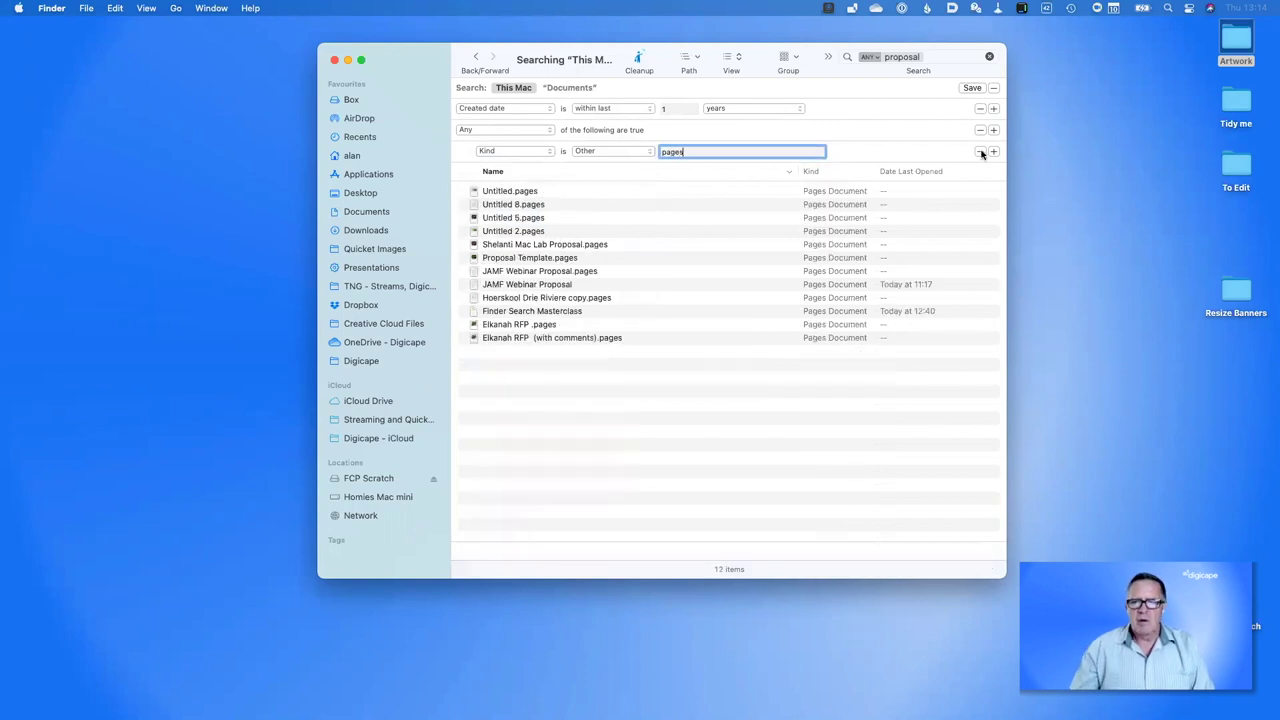
Add a second condition, Kind is PDF, to the Any group beneath the pages condition
{"action": "left_click", "coordinate": [993, 151]}
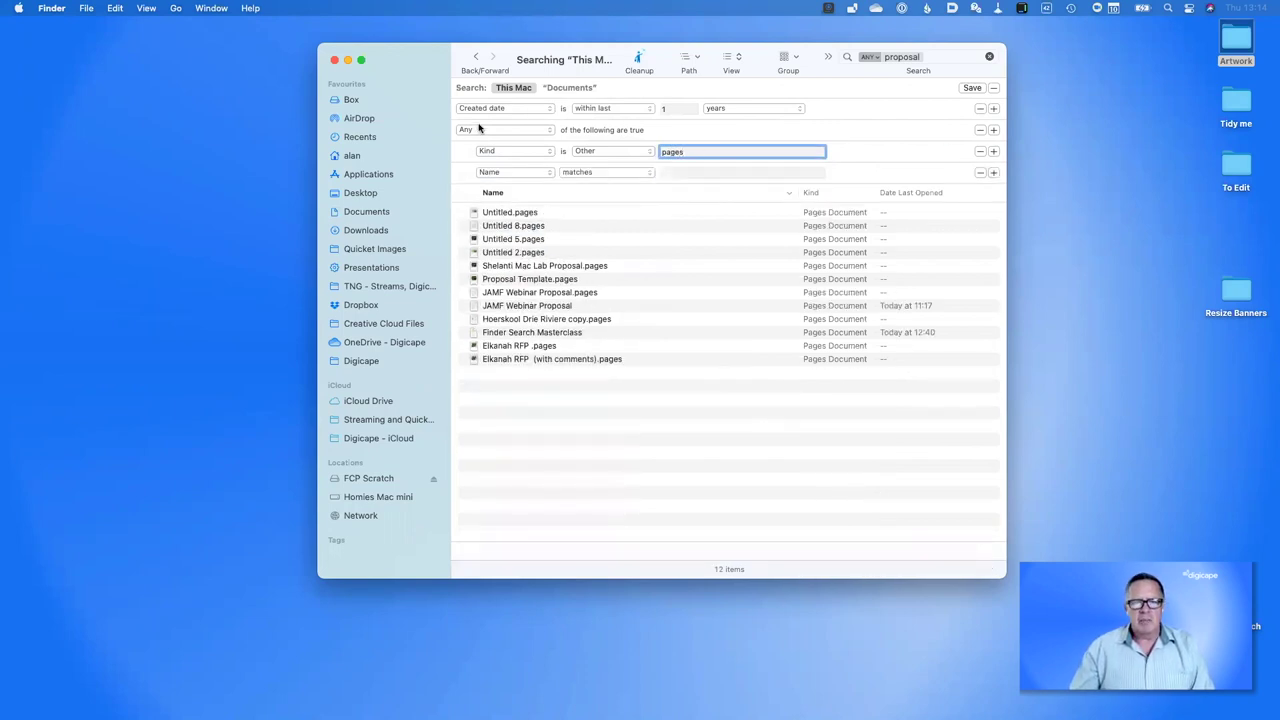
{"action": "left_click", "coordinate": [496, 174]}
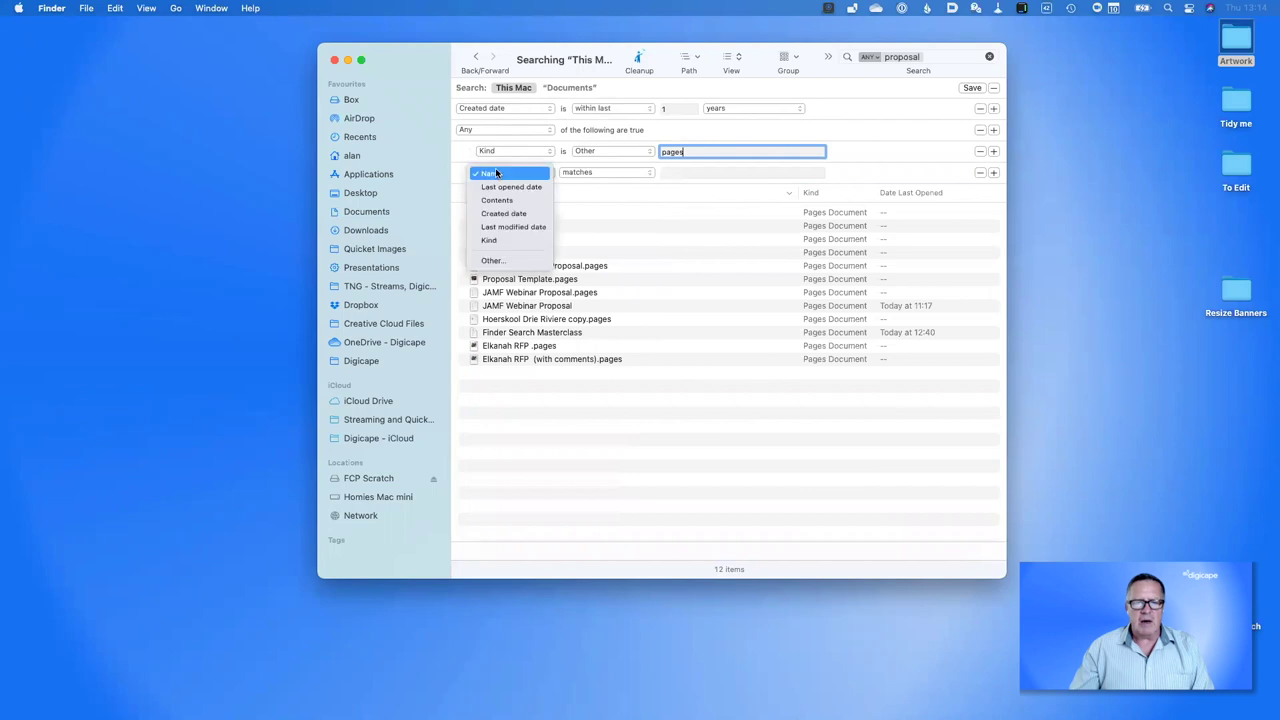
{"action": "key", "text": "Return"}
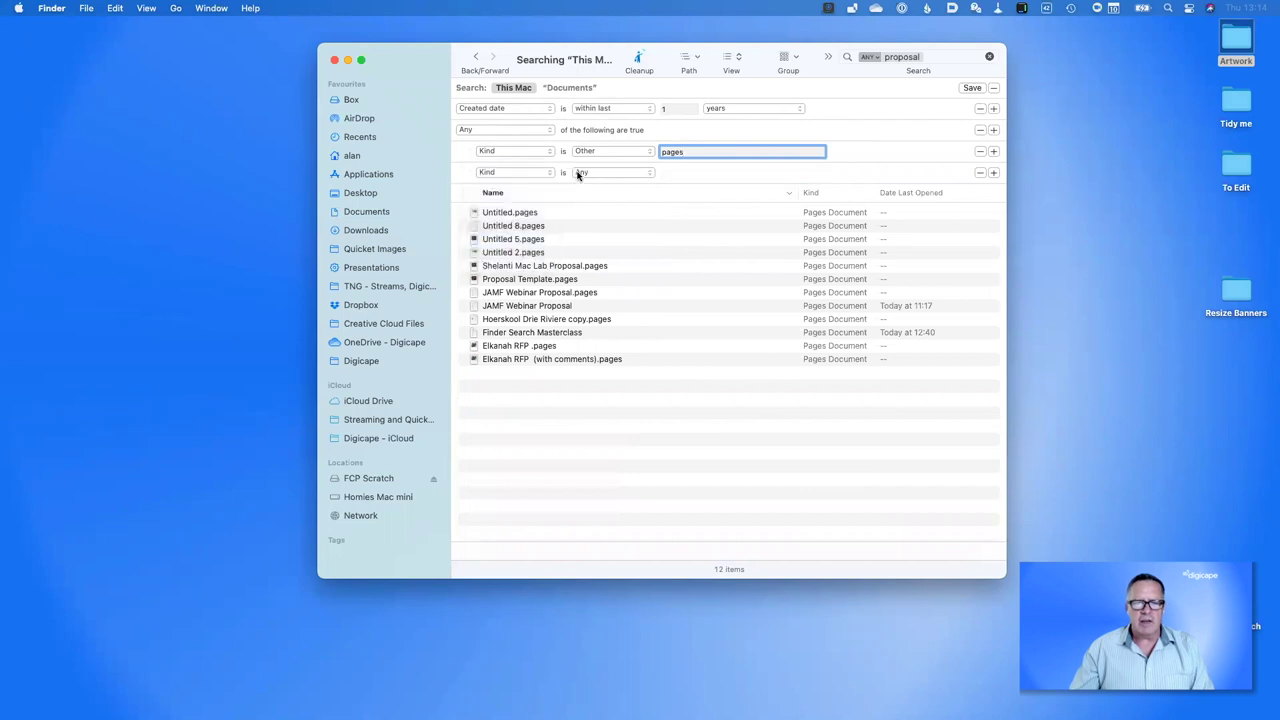
{"action": "left_click", "coordinate": [580, 172]}
{"action": "left_click", "coordinate": [590, 293]}
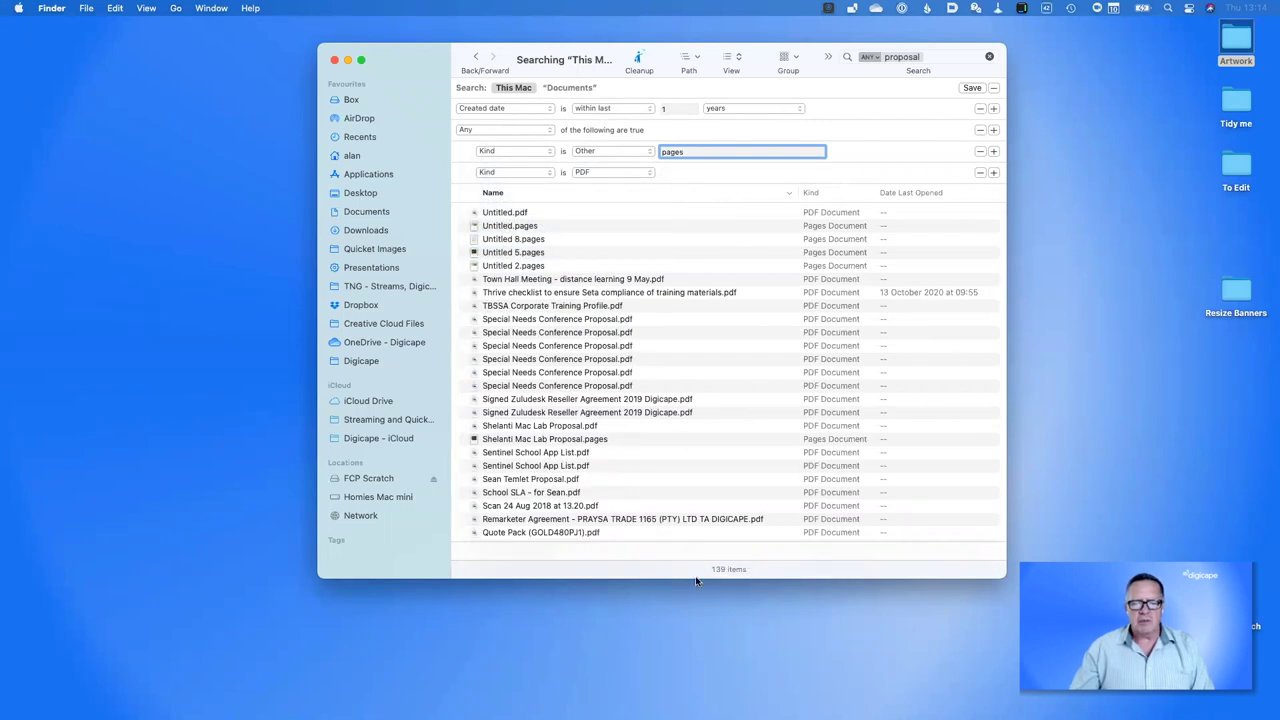
Restrict the "proposal" search to file names and look through the filtered results
{"action": "left_click", "coordinate": [874, 57]}
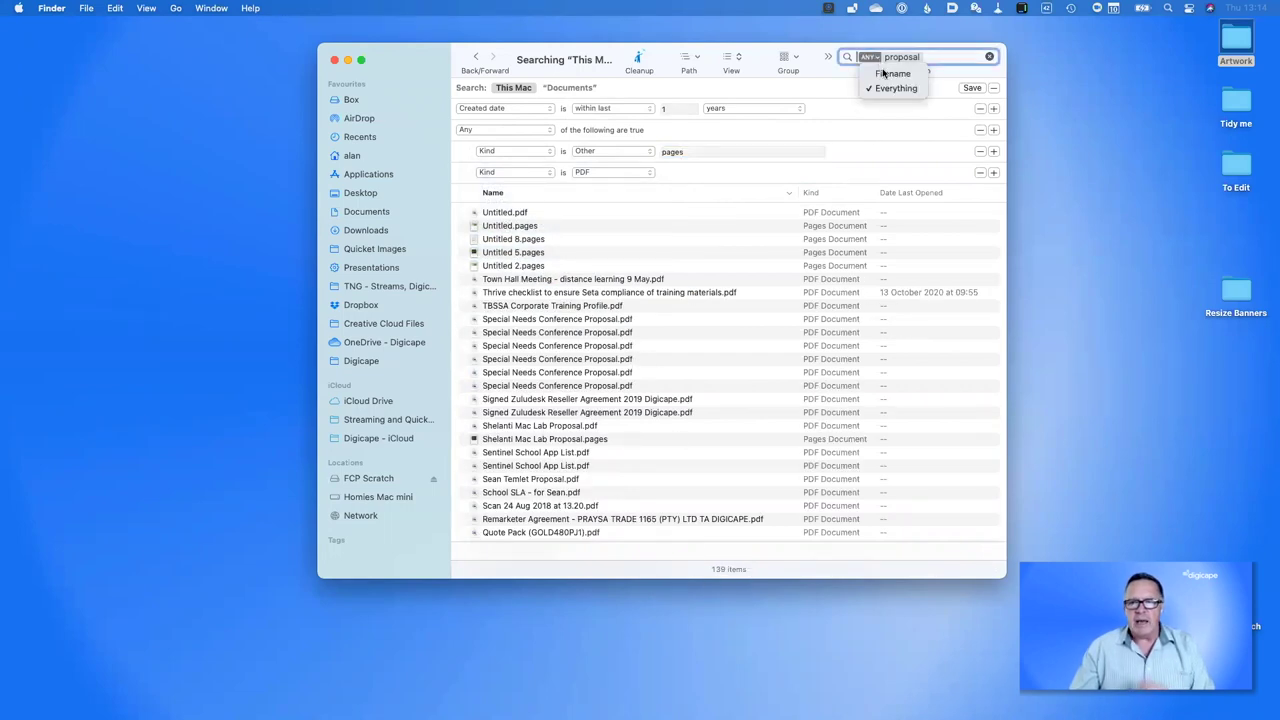
{"action": "left_click", "coordinate": [882, 74]}
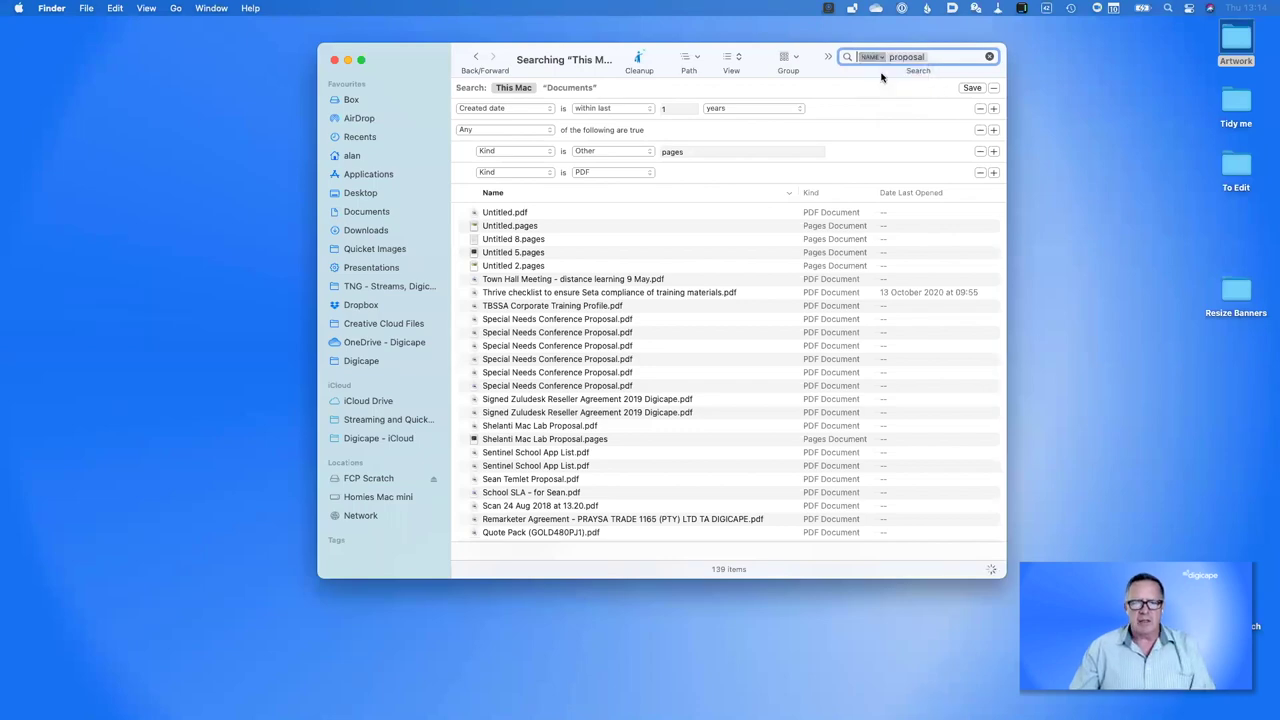
{"action": "scroll", "coordinate": [762, 452], "scroll_direction": "down", "scroll_amount": 2}
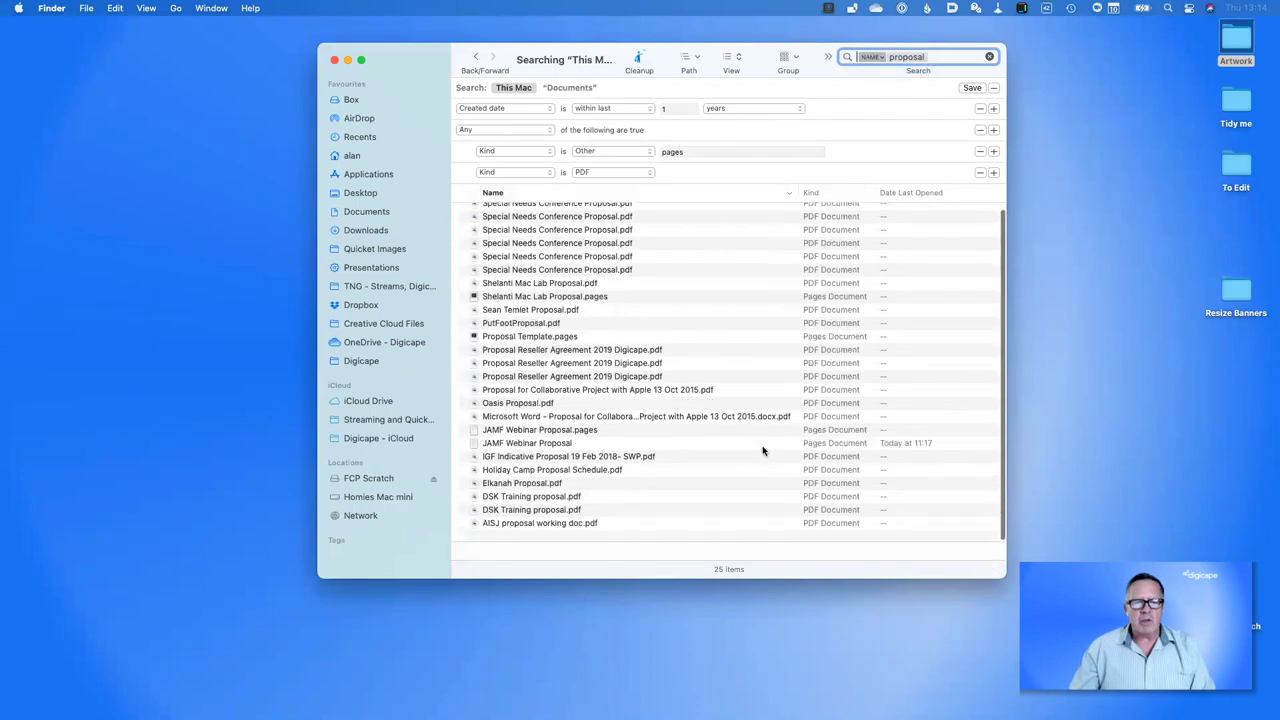
Sort the results by kind, and set the nested group's condition to None to look through the files of other kinds
{"action": "left_click", "coordinate": [818, 193]}
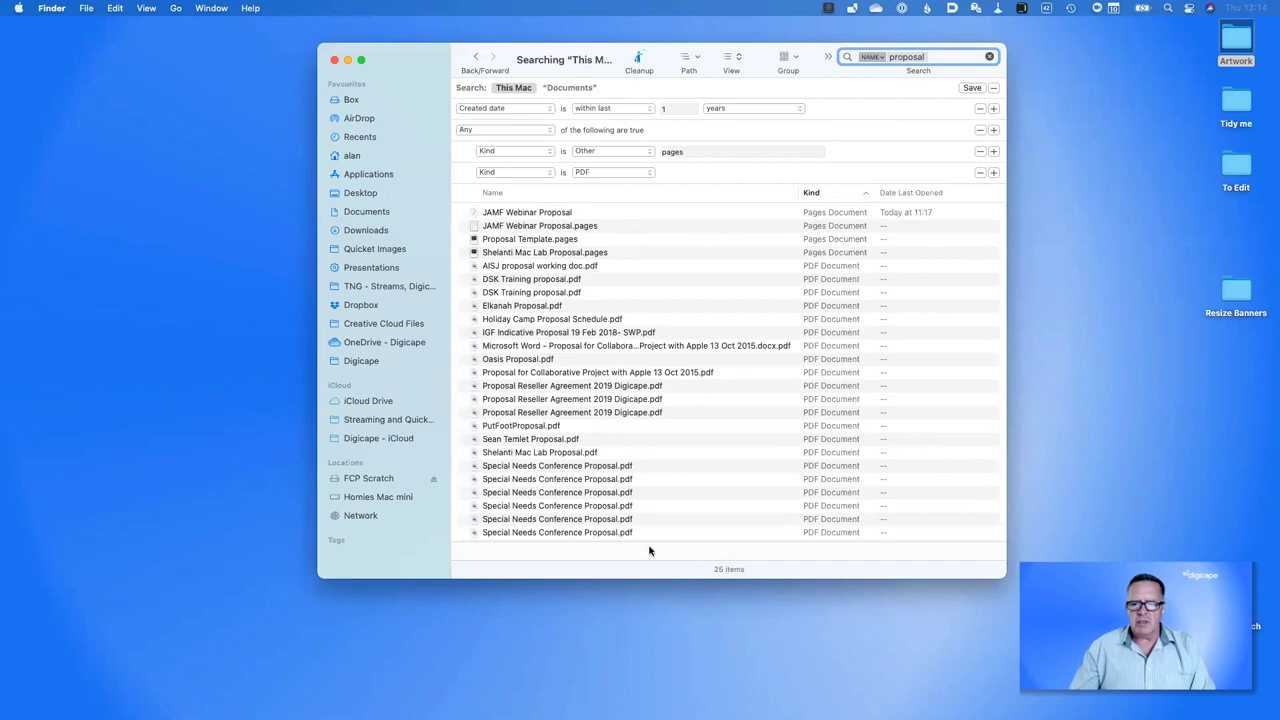
{"action": "scroll", "coordinate": [630, 260], "scroll_direction": "up", "scroll_amount": 3}
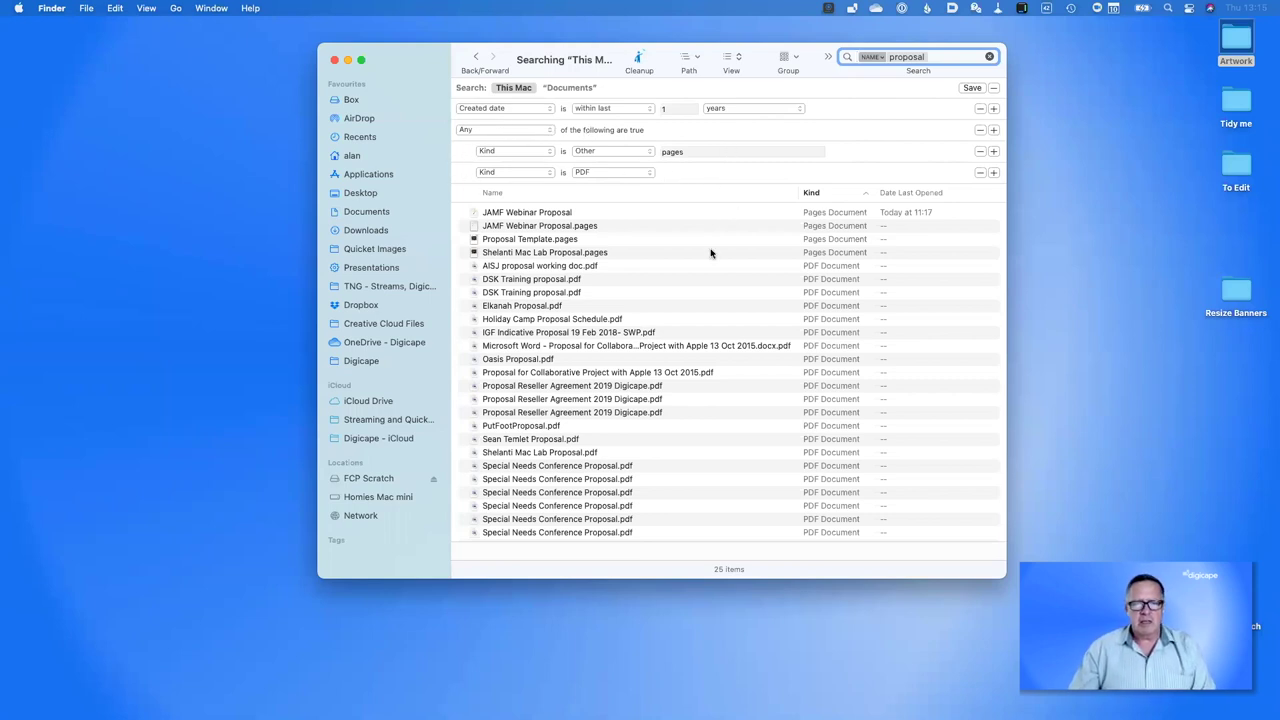
{"action": "left_click", "coordinate": [550, 133]}
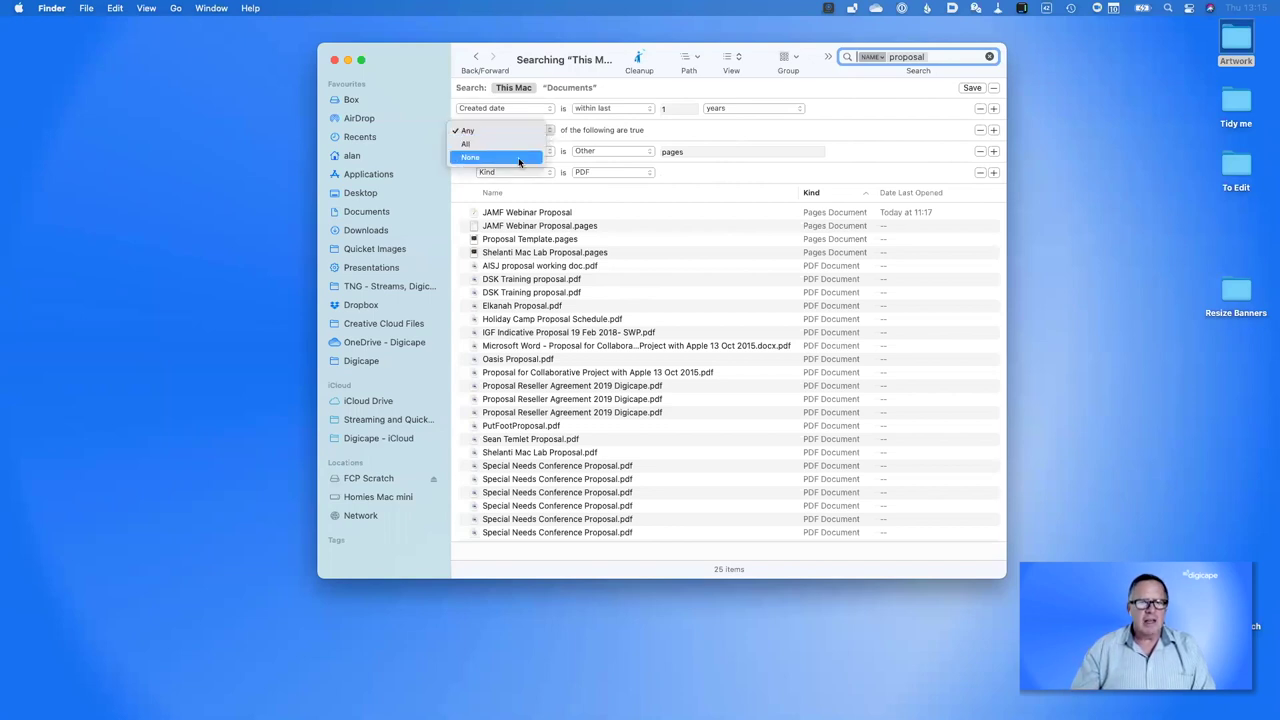
{"action": "left_click", "coordinate": [519, 158]}
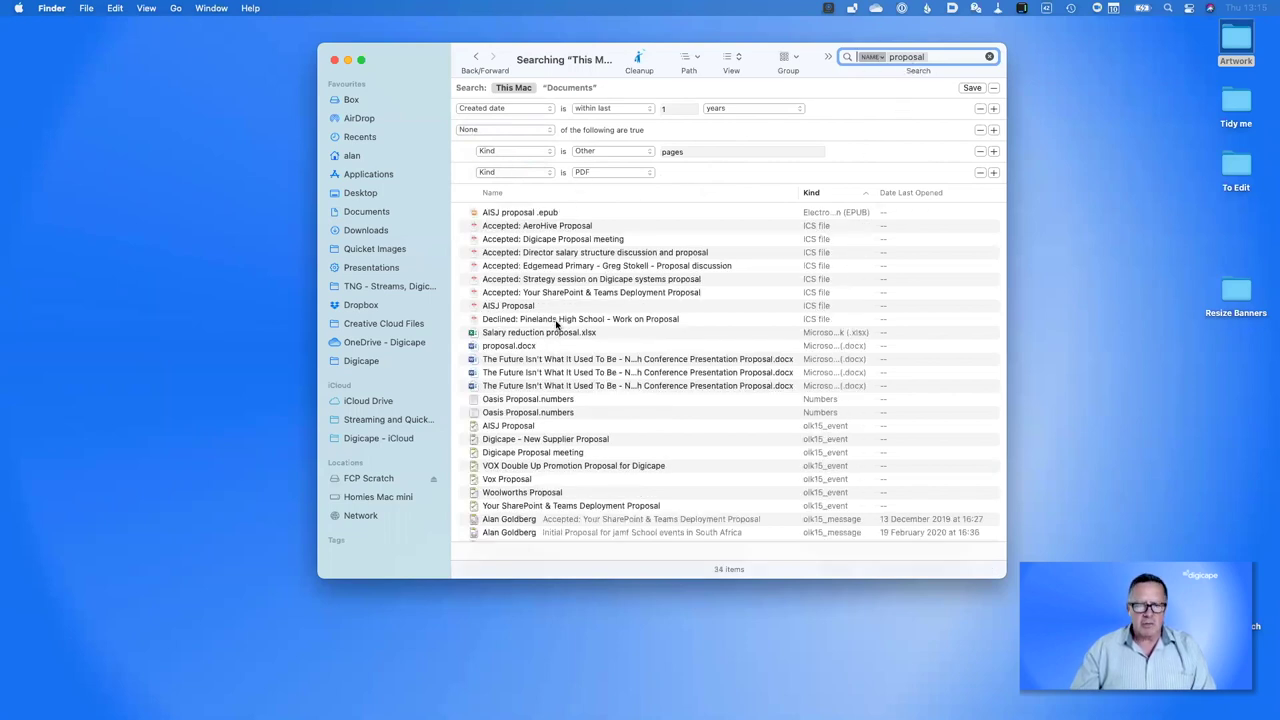
{"action": "scroll", "coordinate": [550, 380], "scroll_direction": "down", "scroll_amount": 3}
{"action": "scroll", "coordinate": [550, 380], "scroll_direction": "up", "scroll_amount": 3}
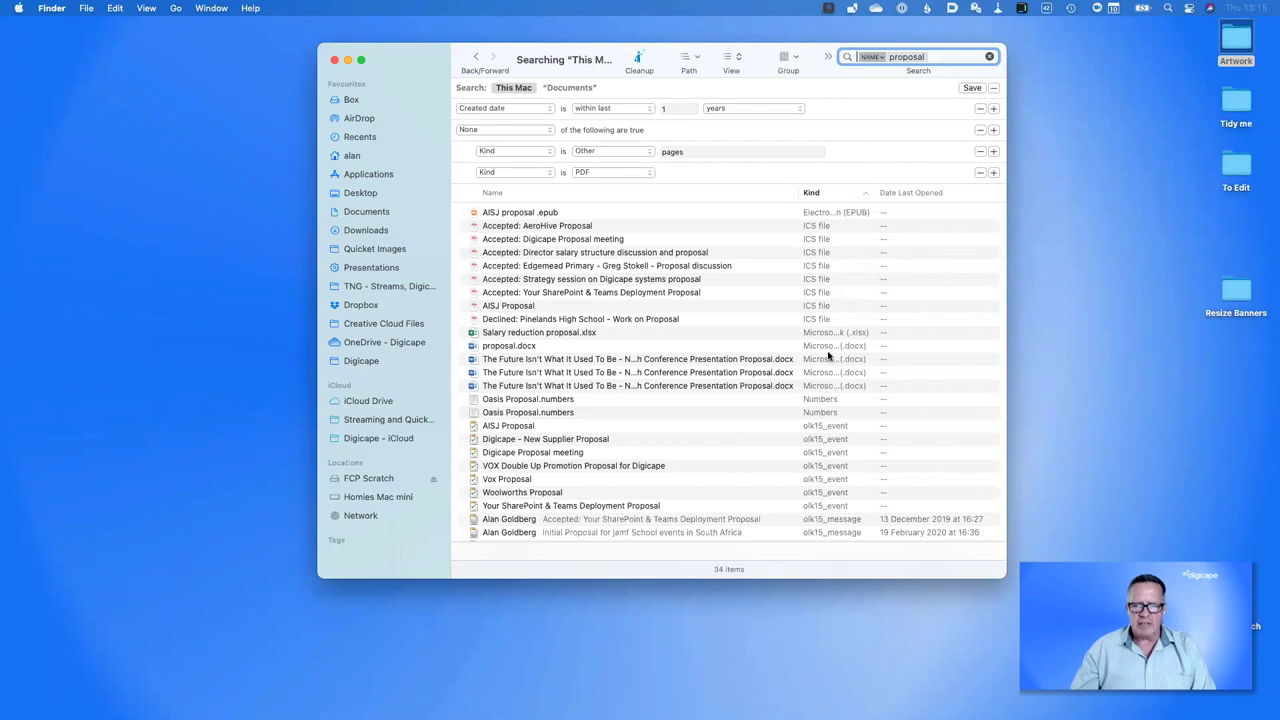
{"action": "scroll", "coordinate": [829, 360], "scroll_direction": "down", "scroll_amount": 5}
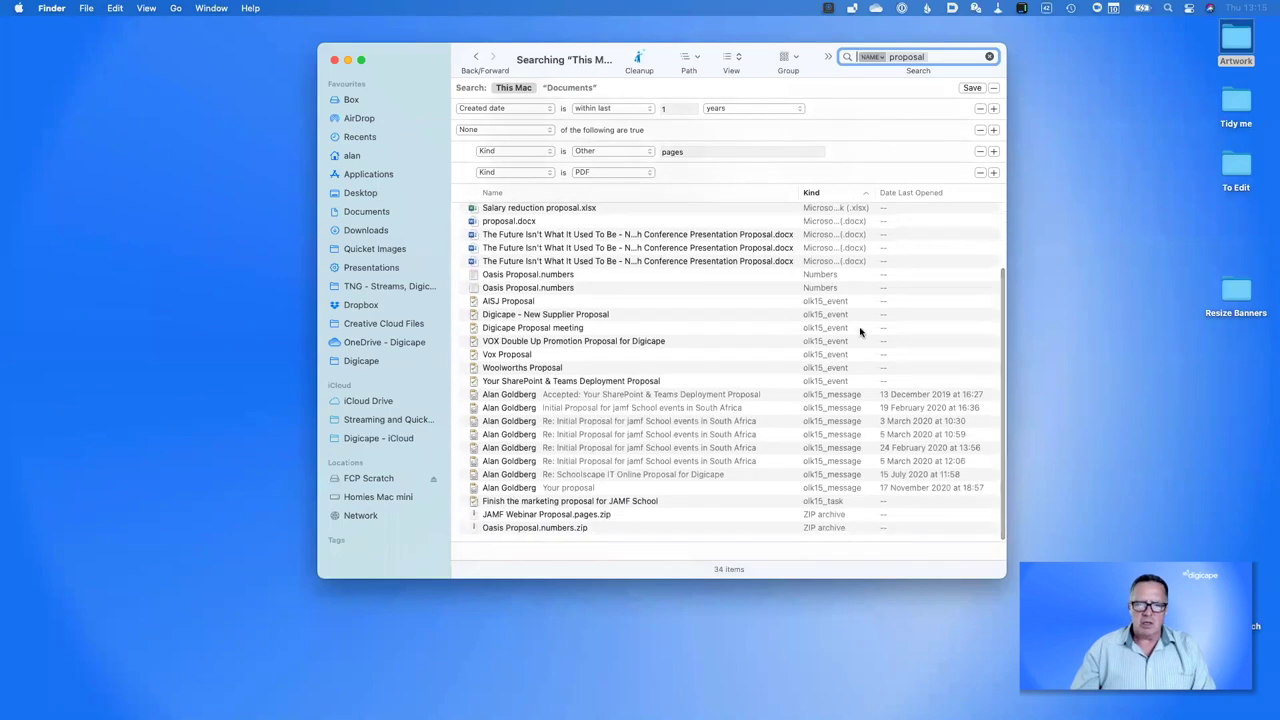
{"action": "scroll", "coordinate": [822, 518], "scroll_direction": "up", "scroll_amount": 1}
{"action": "scroll", "coordinate": [822, 518], "scroll_direction": "up", "scroll_amount": 5}
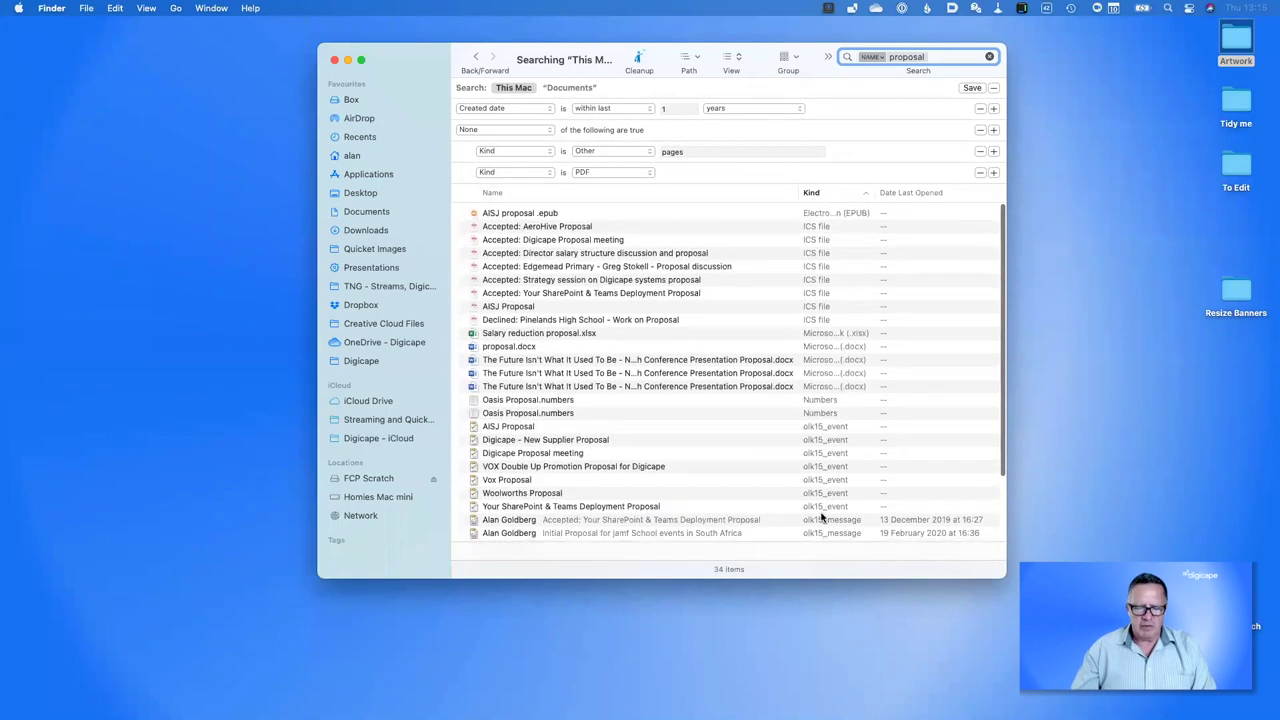
Set the nested group's condition to All and remove its Kind is PDF condition
{"action": "left_click", "coordinate": [539, 131]}
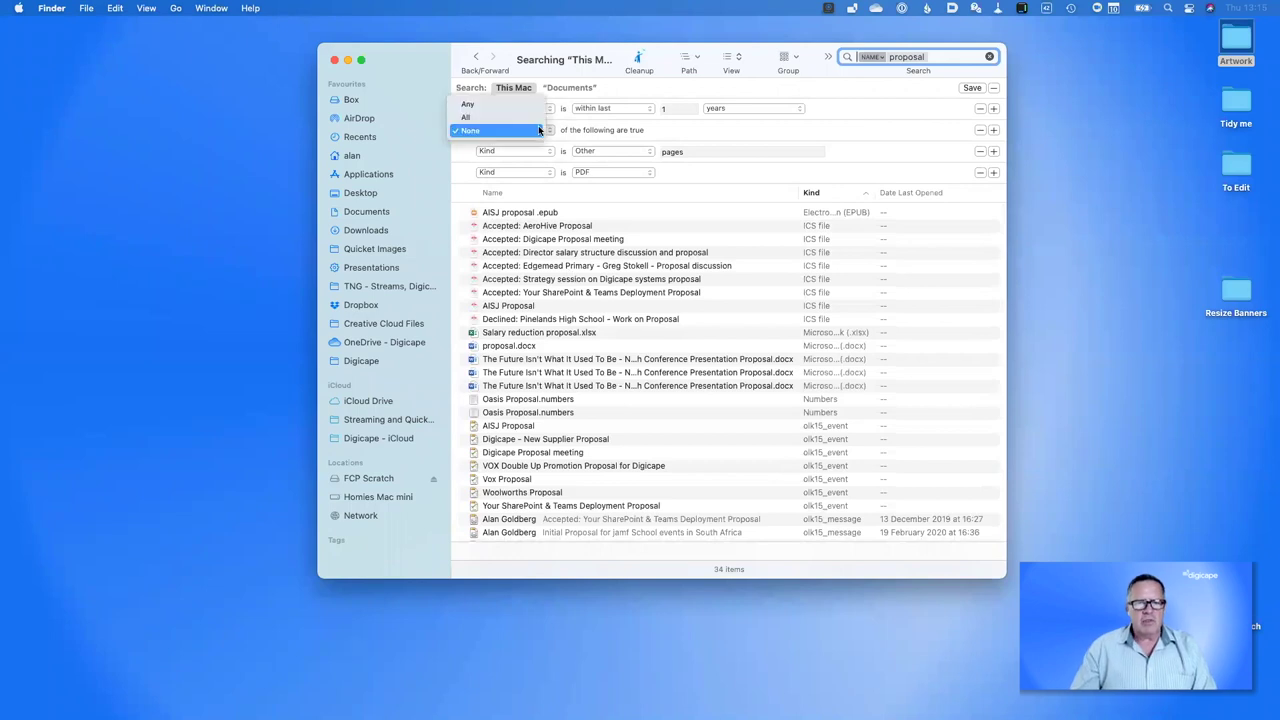
{"action": "left_click", "coordinate": [505, 117]}
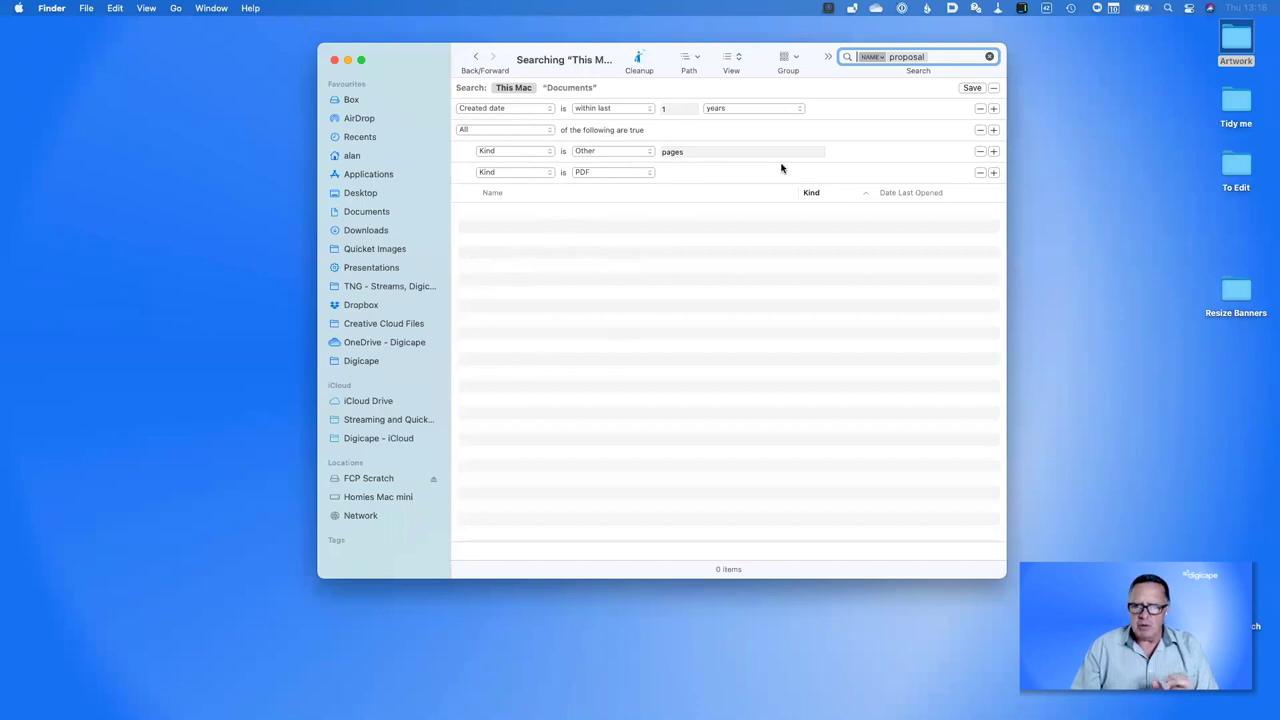
{"action": "left_click", "coordinate": [979, 173]}
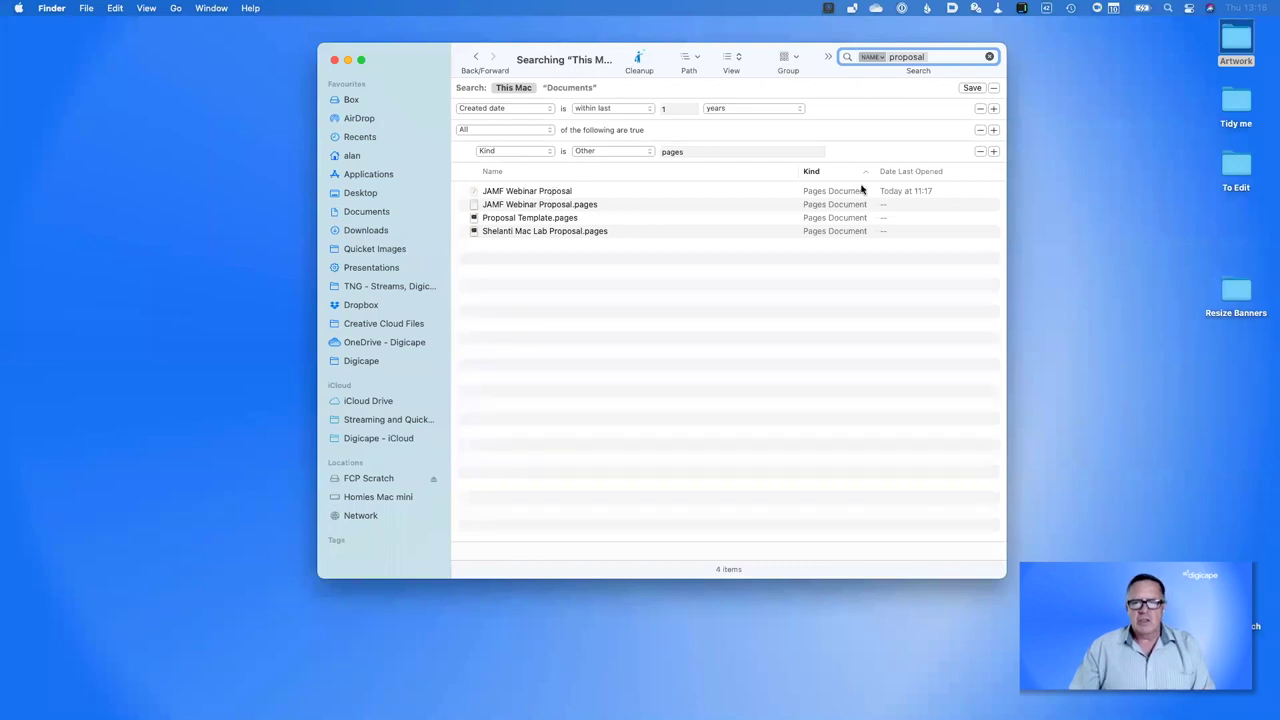
Add a Contents contains "technician" condition beneath the pages condition in the nested group
{"action": "left_click", "coordinate": [993, 152]}
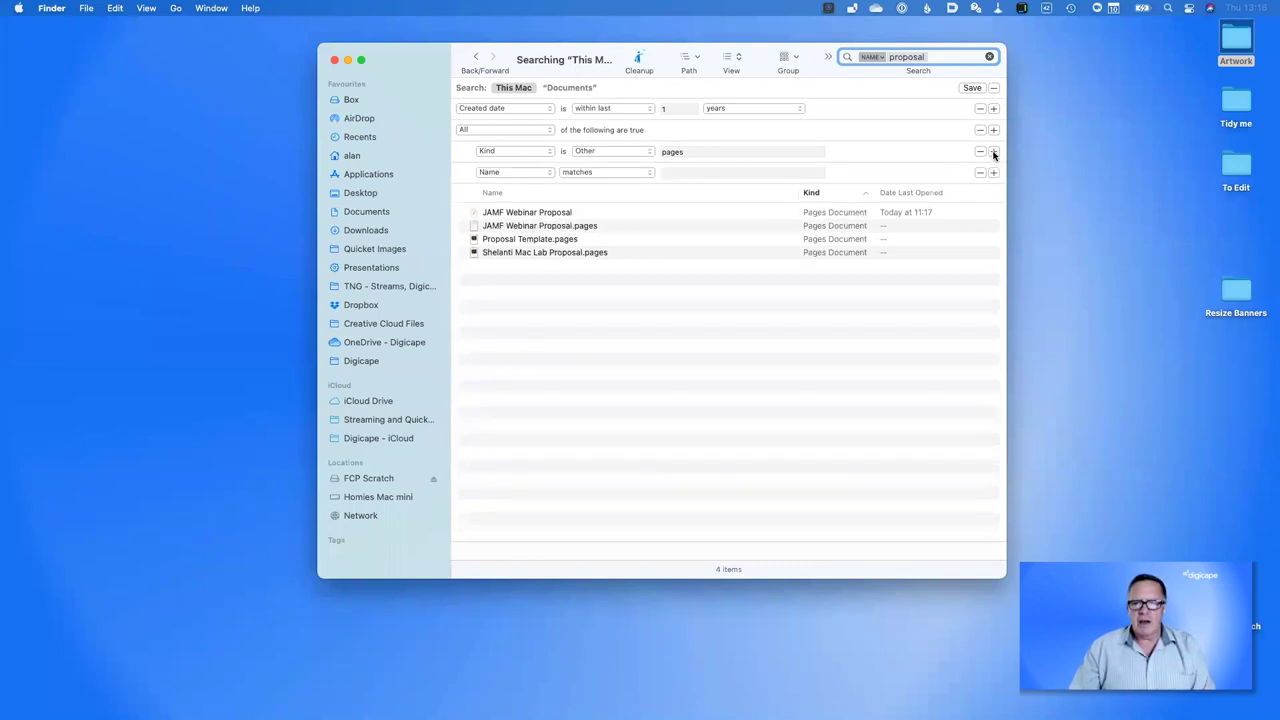
{"action": "left_click", "coordinate": [538, 172]}
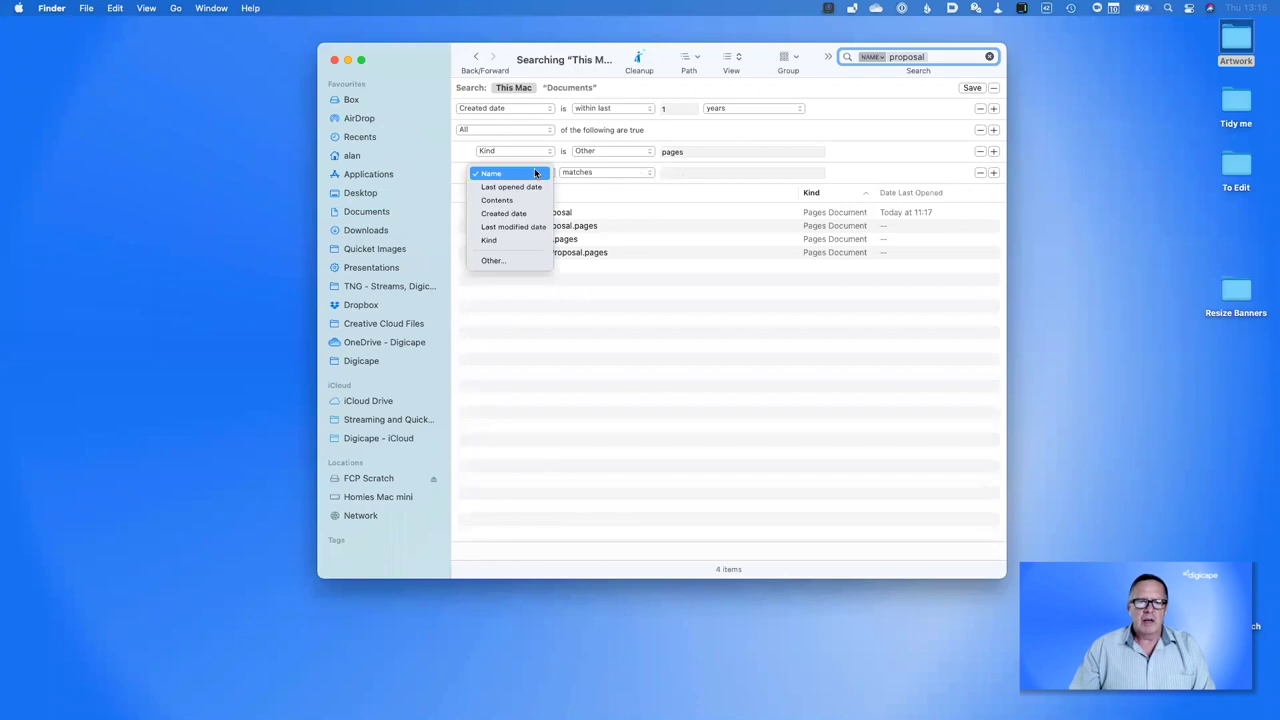
{"action": "left_click", "coordinate": [497, 200]}
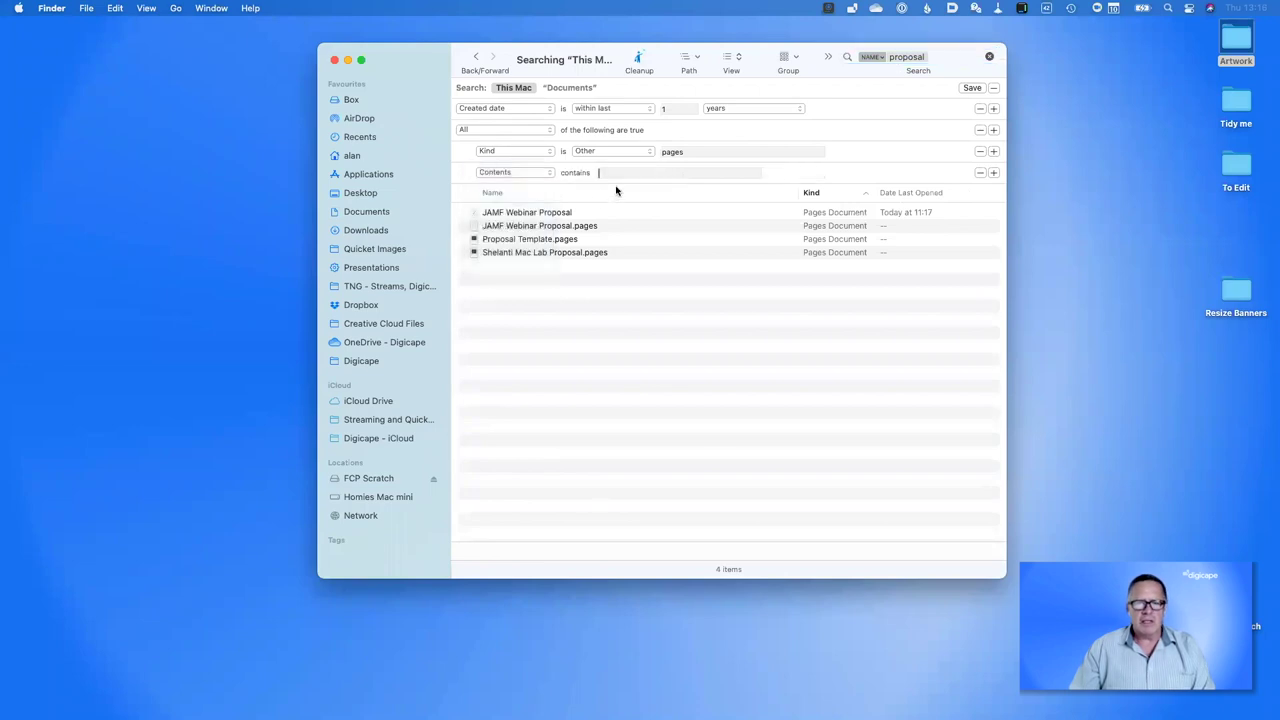
{"action": "type", "text": "te"}
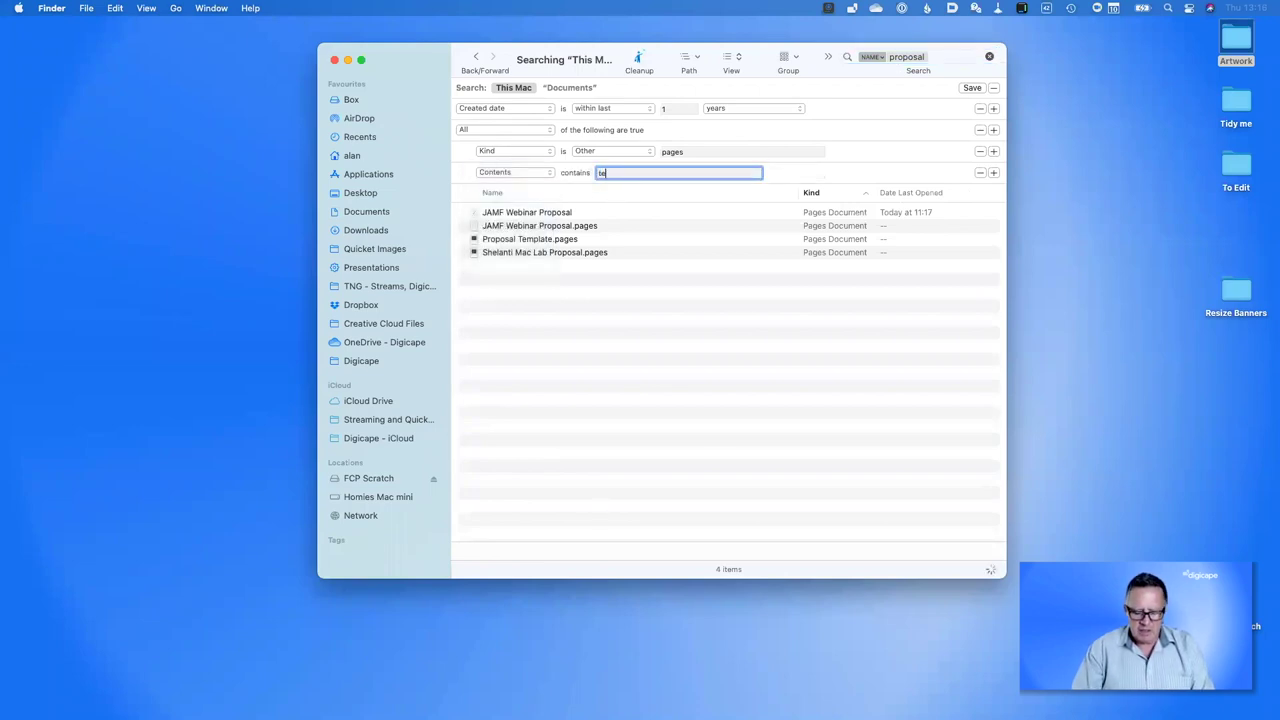
{"action": "type", "text": "chnician"}
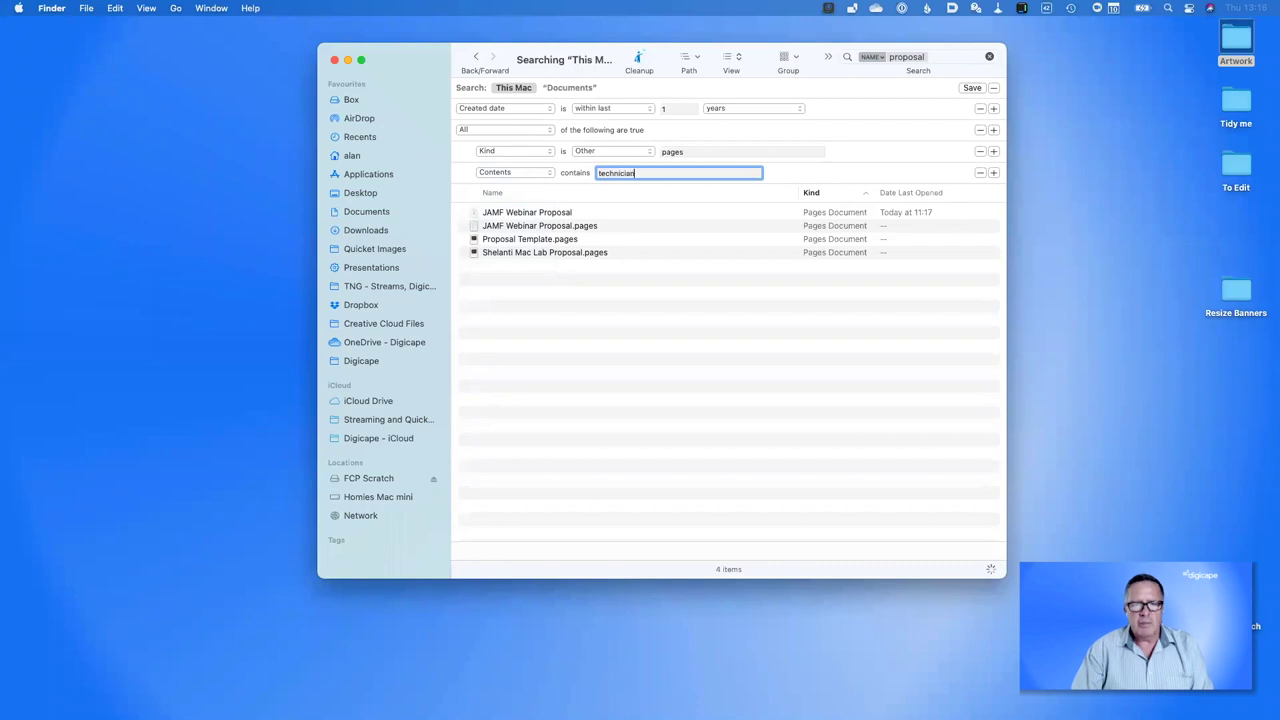
Preview the JAMF Webinar Proposal document to check where the searched word appears, and close the preview
{"action": "left_click", "coordinate": [546, 213]}
{"action": "key", "text": "space"}
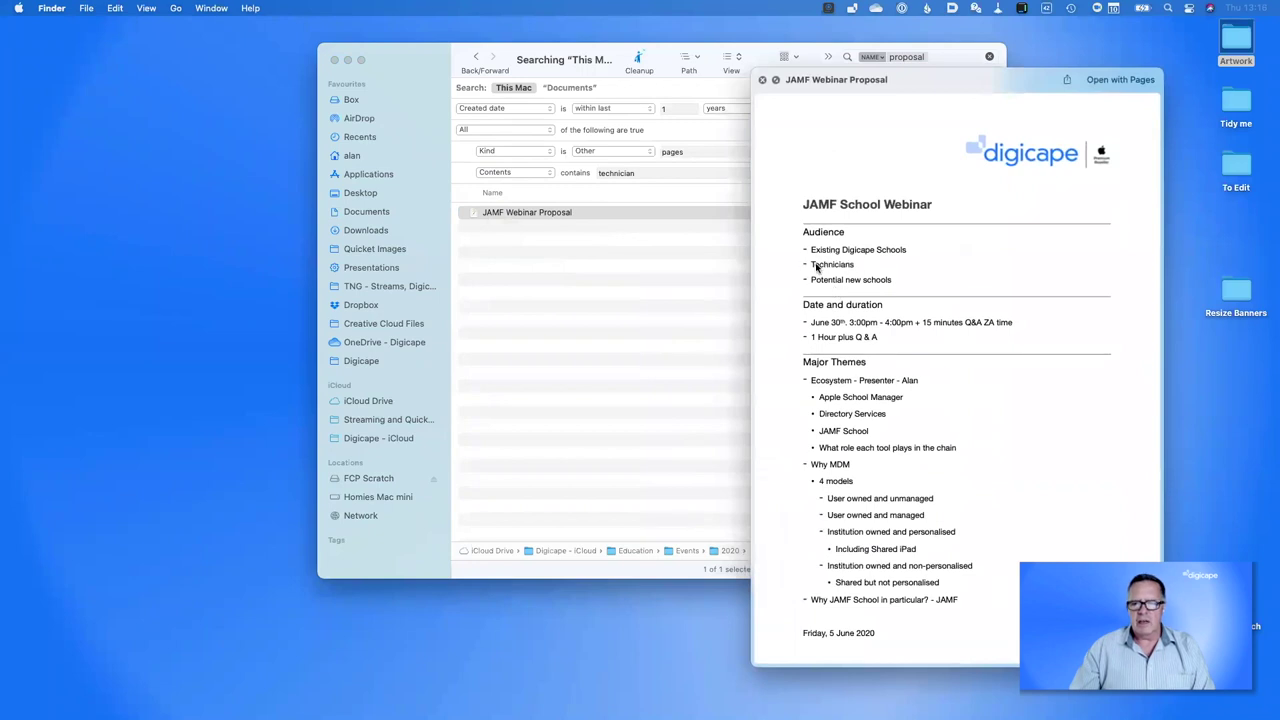
{"action": "left_click", "coordinate": [762, 81]}
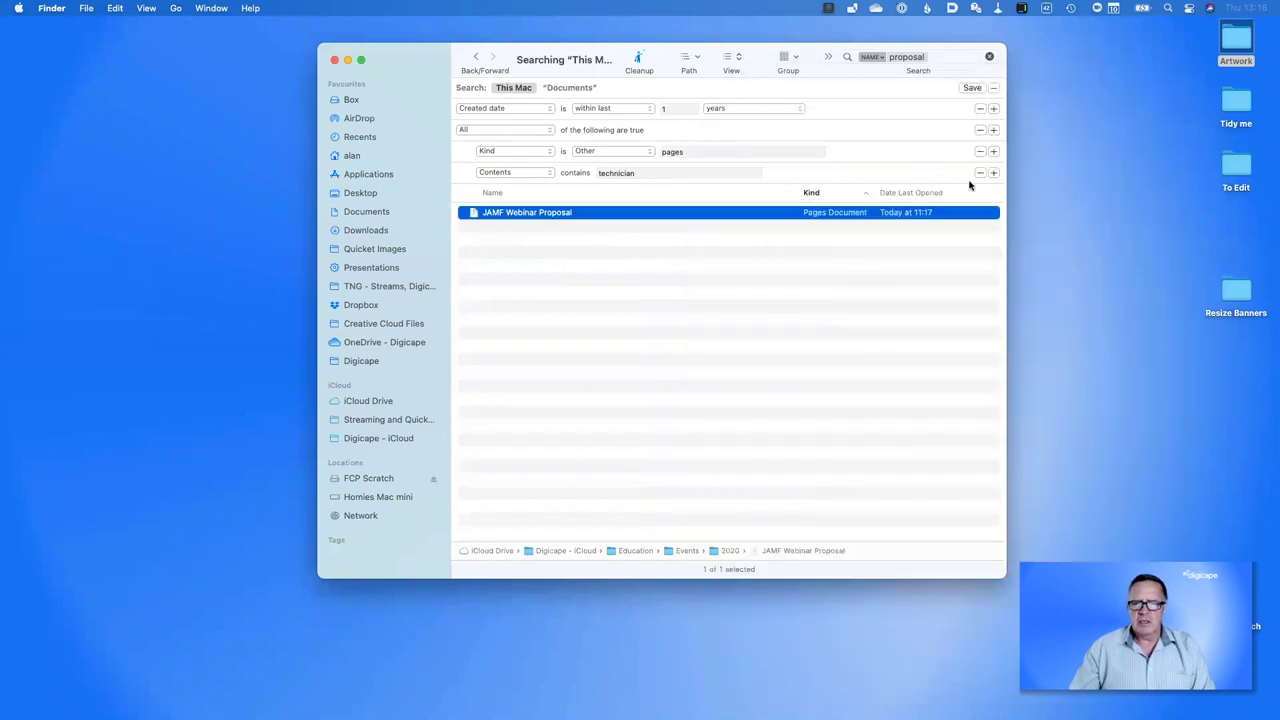
Remove the contents condition, and preview JAMF Webinar Proposal and JAMF Webinar Proposal.pages to compare their text
{"action": "left_click", "coordinate": [980, 172]}
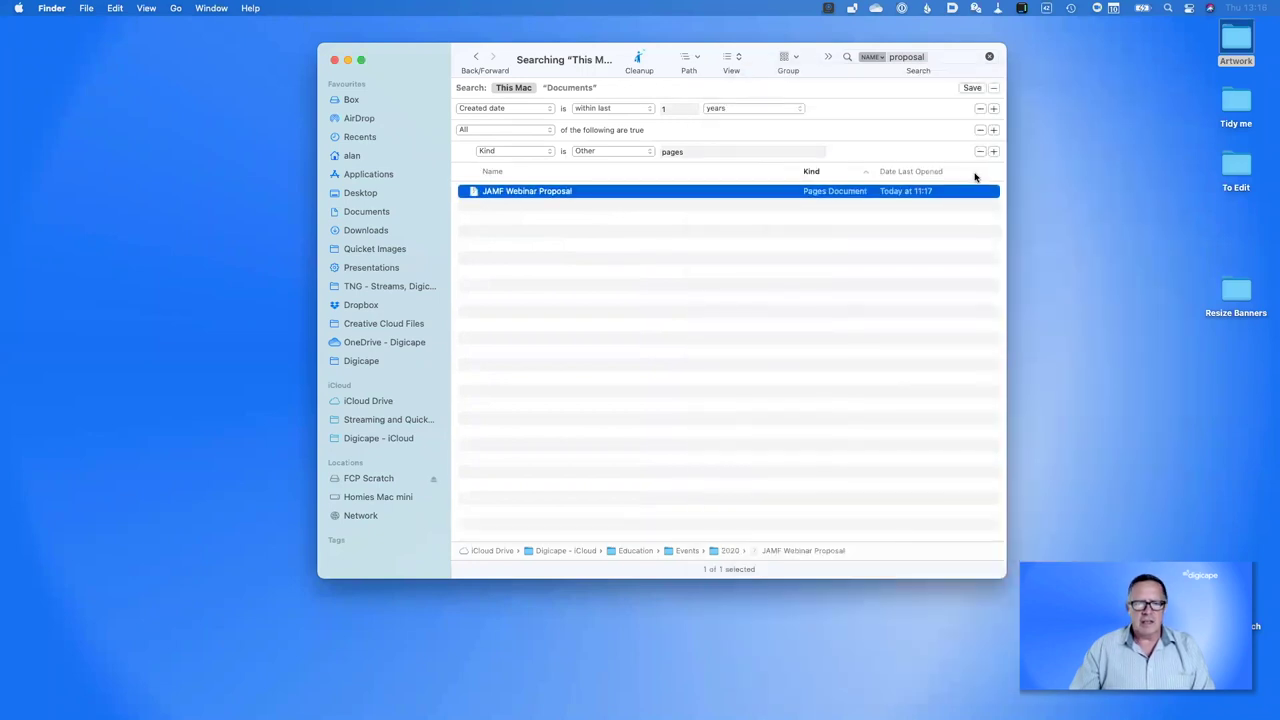
{"action": "left_click", "coordinate": [572, 192]}
{"action": "key", "text": "space"}
{"action": "key", "text": "space"}
{"action": "left_click", "coordinate": [549, 205]}
{"action": "key", "text": "space"}
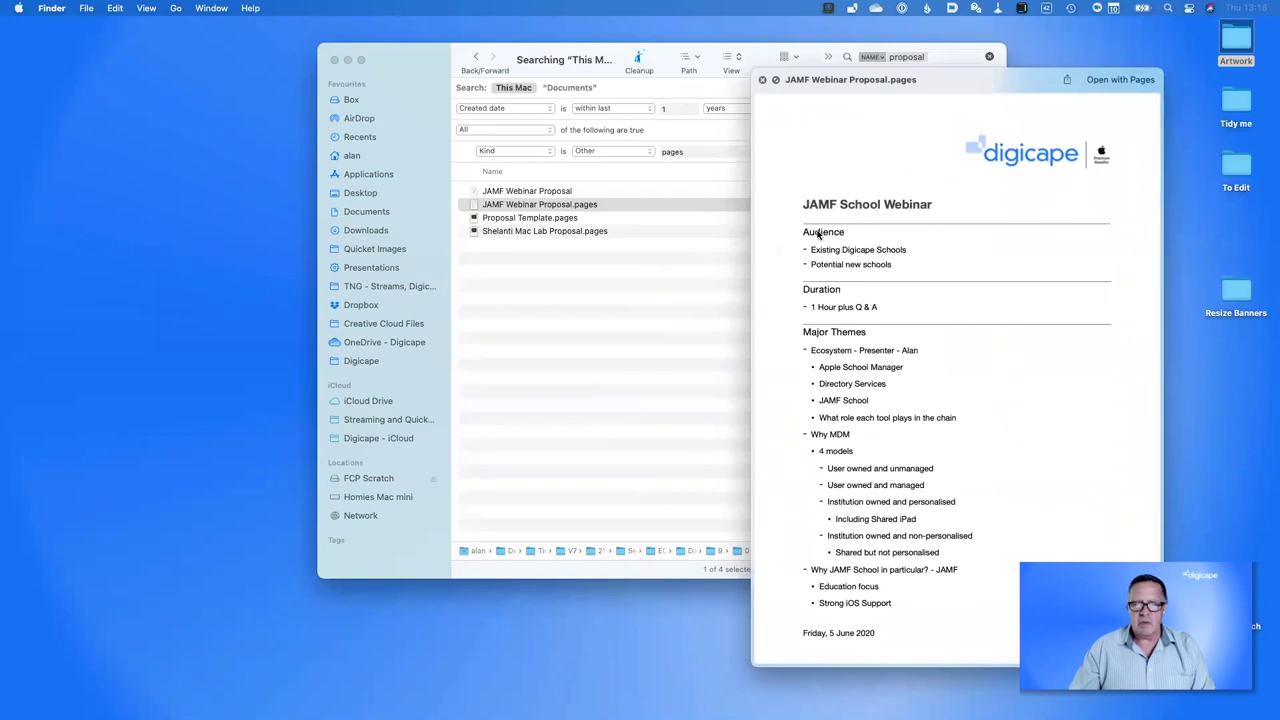
{"action": "key", "text": "space"}
{"action": "left_click", "coordinate": [581, 192]}
{"action": "key", "text": "space"}
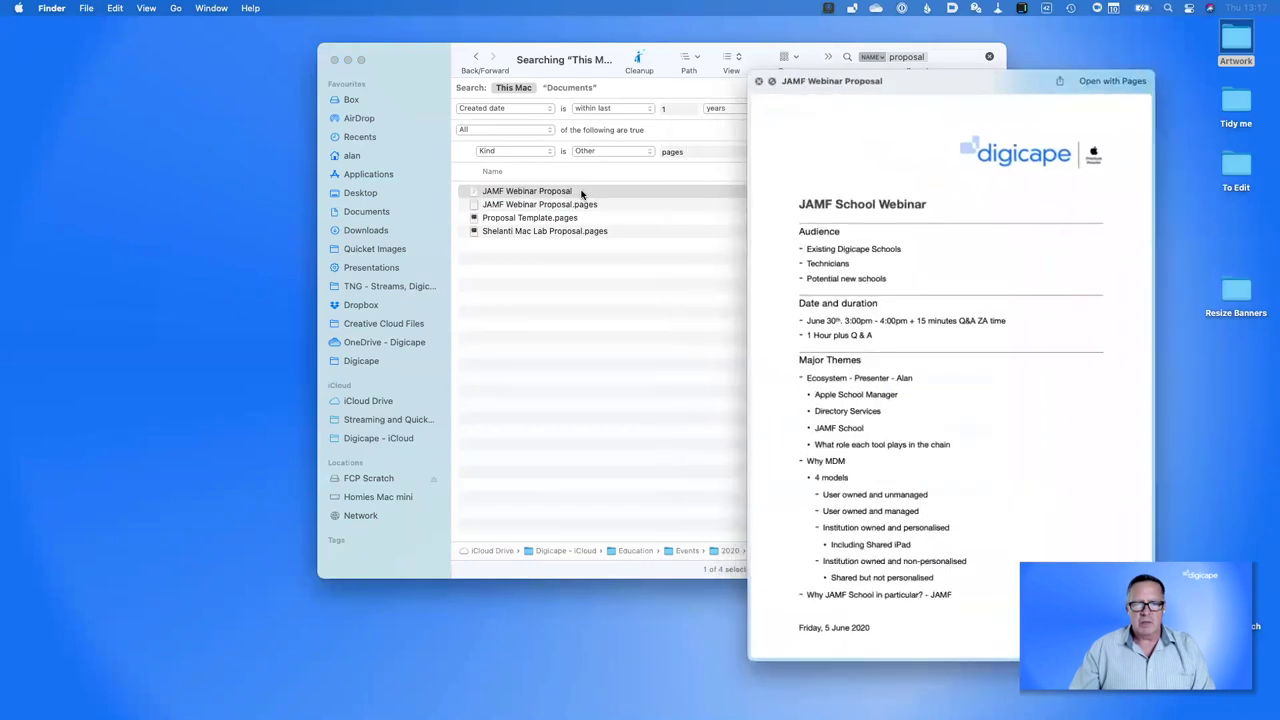
{"action": "key", "text": "space"}
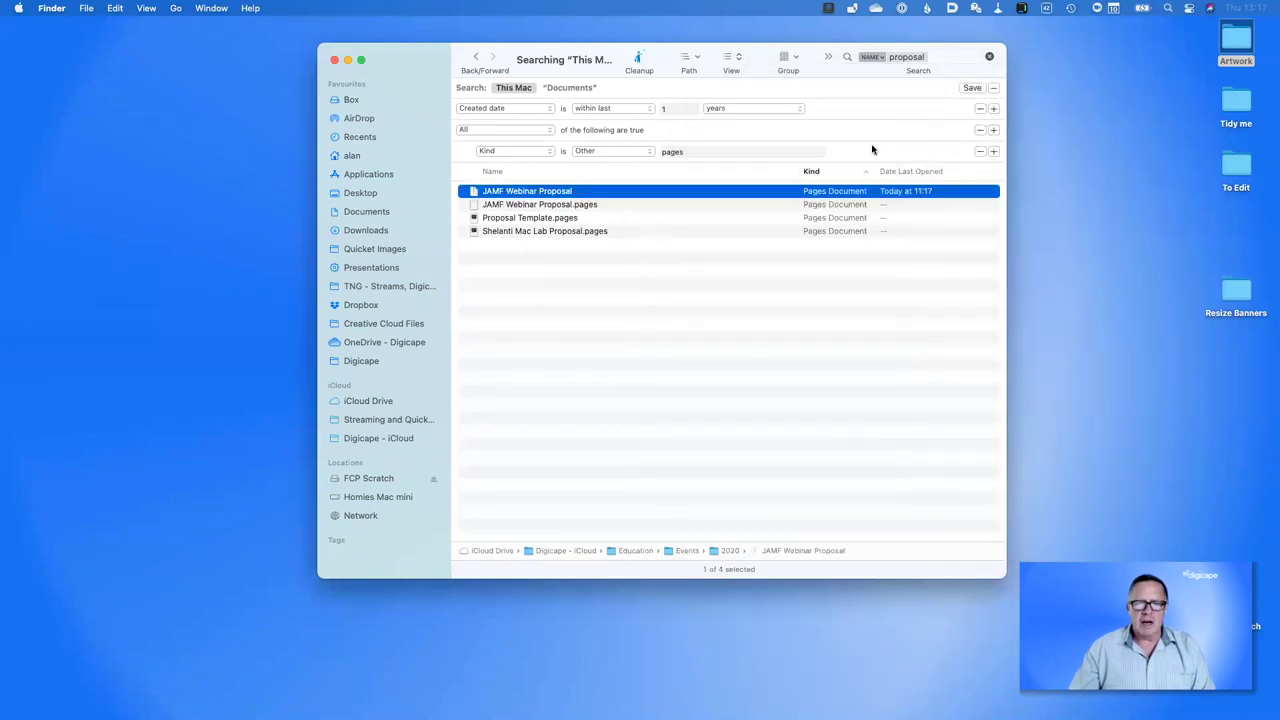
Try a Contents contains "tech" condition in the nested group, and remove it together with the pages condition
{"action": "left_click", "coordinate": [993, 151]}
{"action": "left_click", "coordinate": [520, 172]}
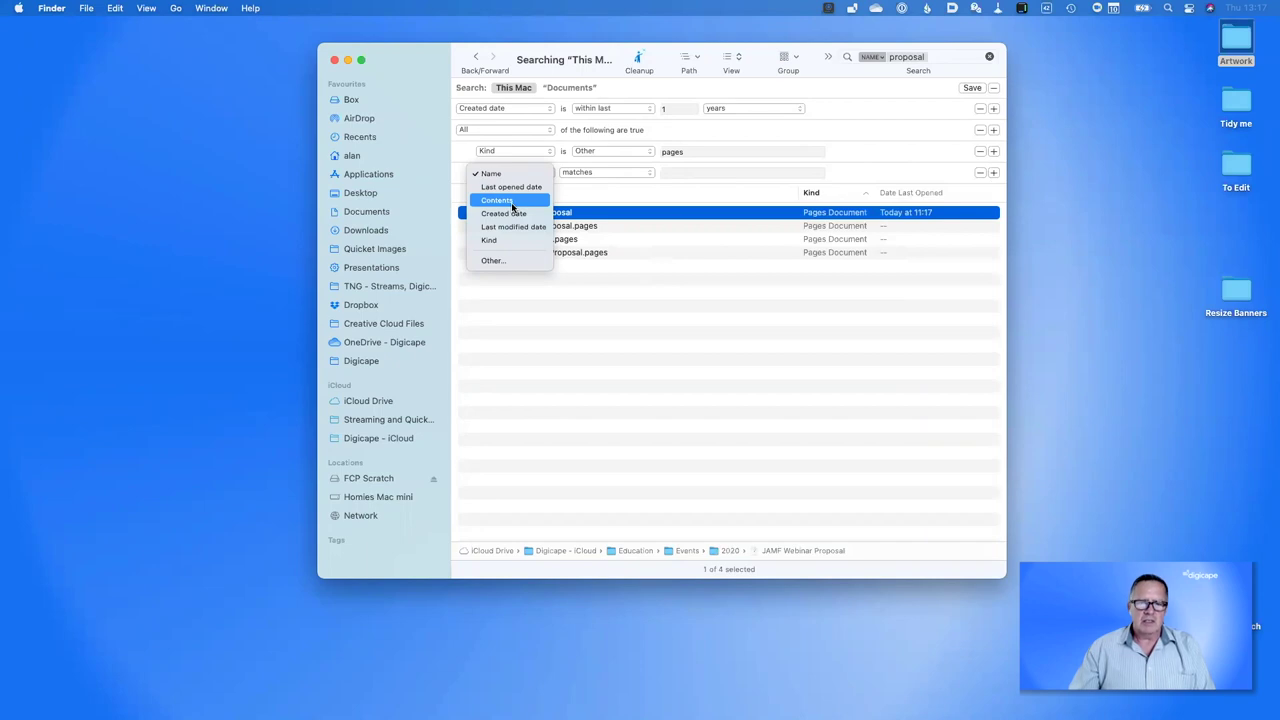
{"action": "left_click", "coordinate": [512, 202]}
{"action": "type", "text": "tech"}
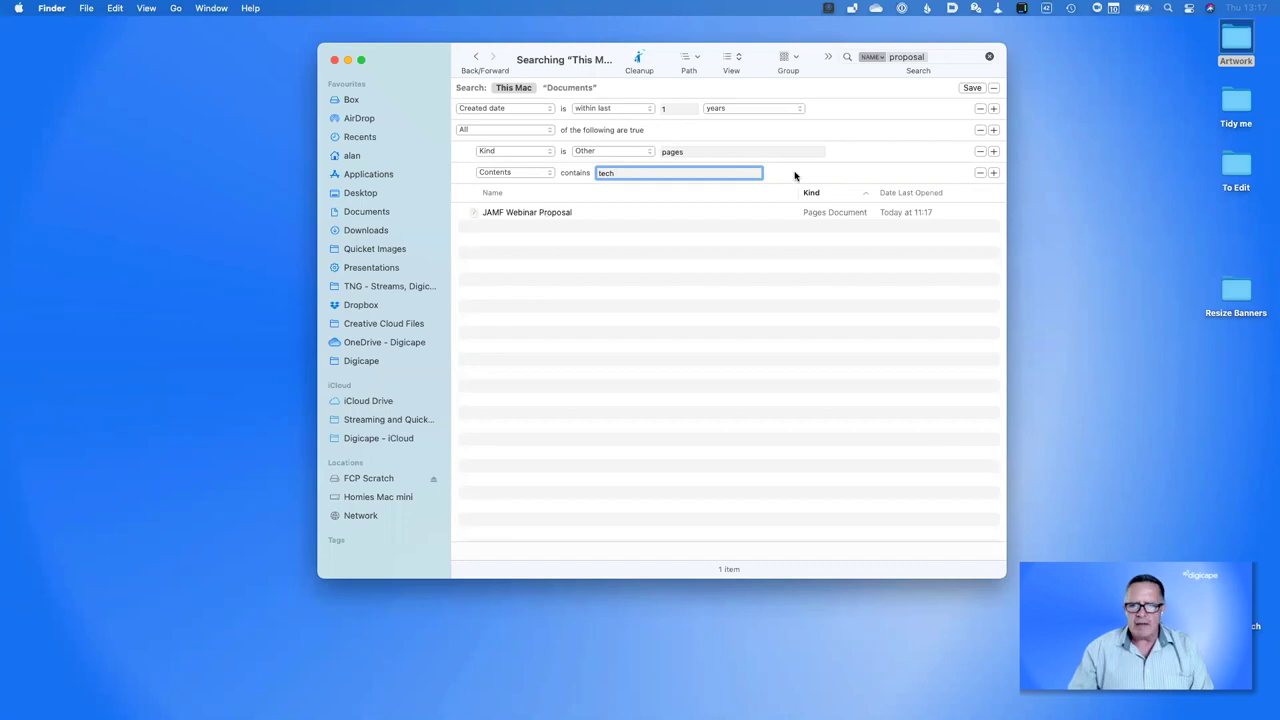
{"action": "left_click", "coordinate": [980, 173]}
{"action": "left_click", "coordinate": [979, 151]}
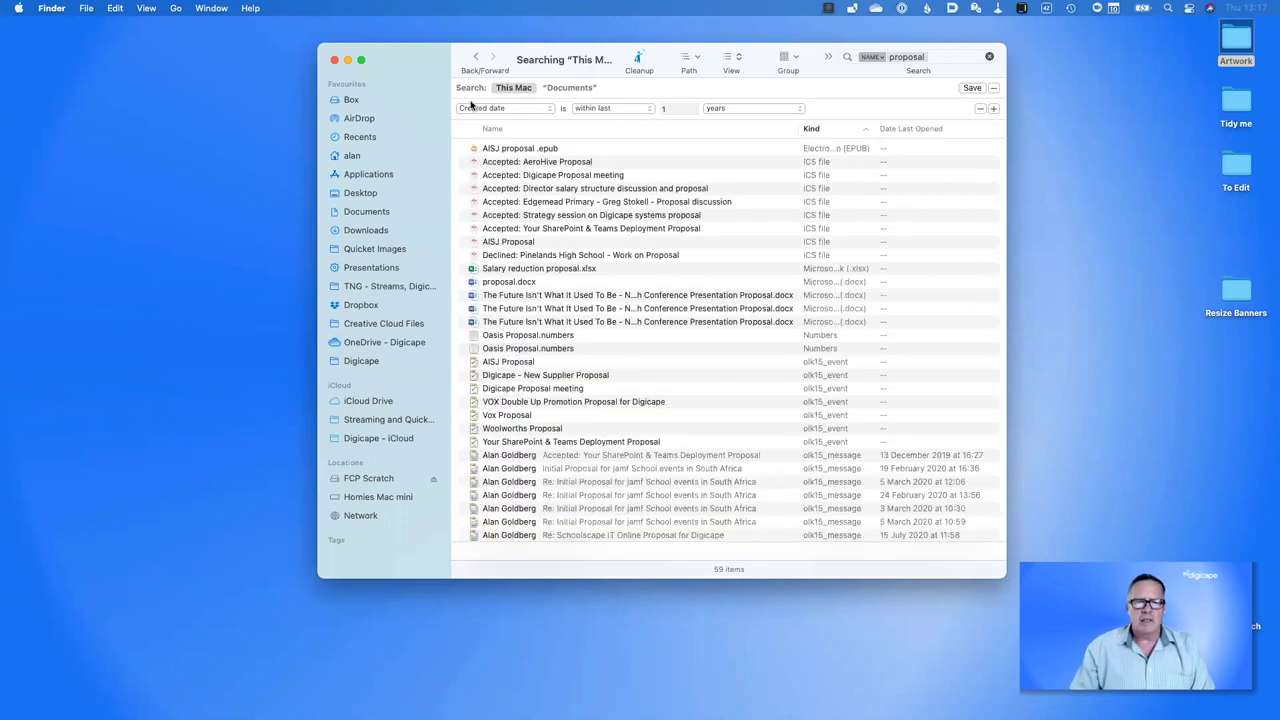
Examine the full list of other search attributes and their descriptions, and close it without choosing one
{"action": "left_click", "coordinate": [505, 110]}
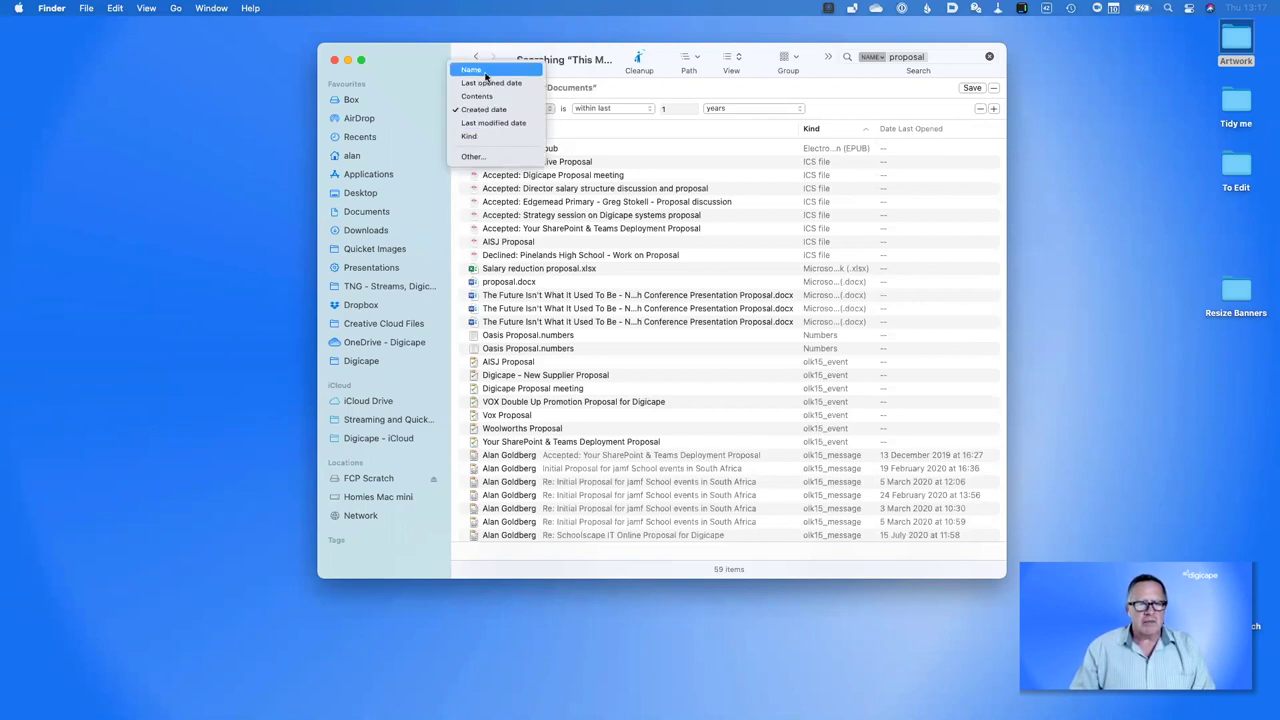
{"action": "left_click", "coordinate": [486, 160]}
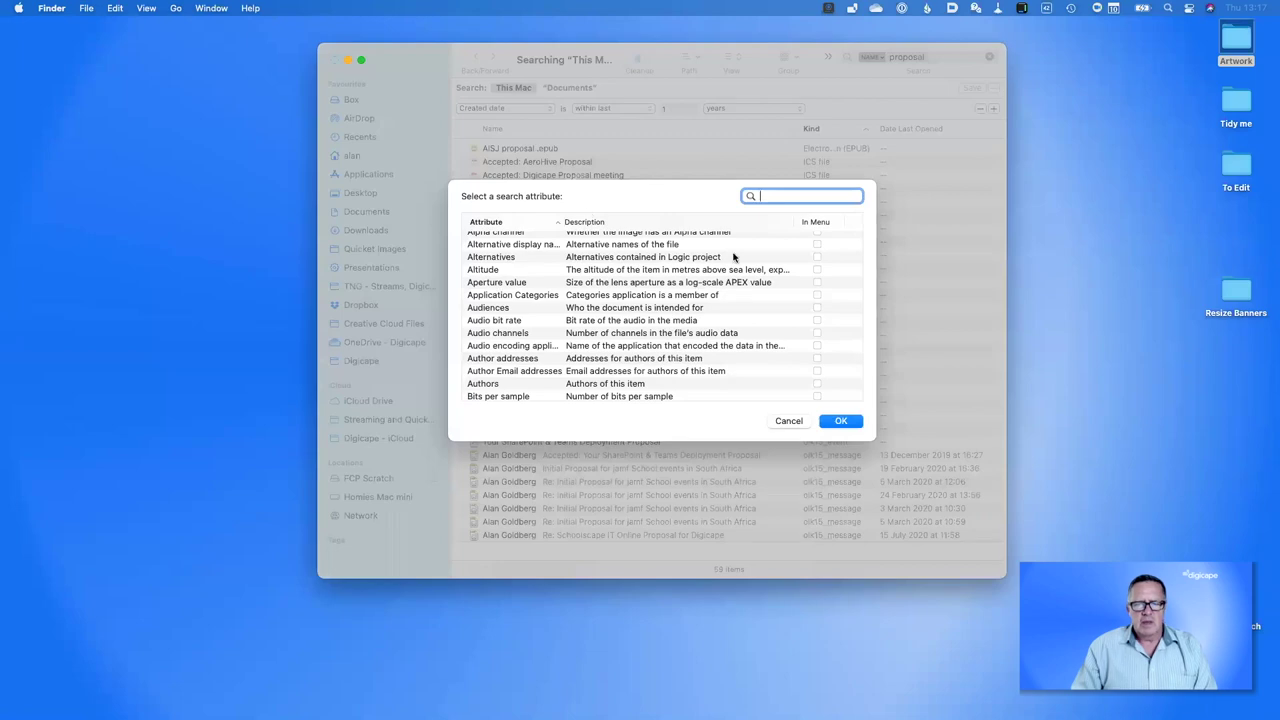
{"action": "scroll", "coordinate": [613, 302], "scroll_direction": "up", "scroll_amount": 2}
{"action": "scroll", "coordinate": [613, 302], "scroll_direction": "down", "scroll_amount": 10}
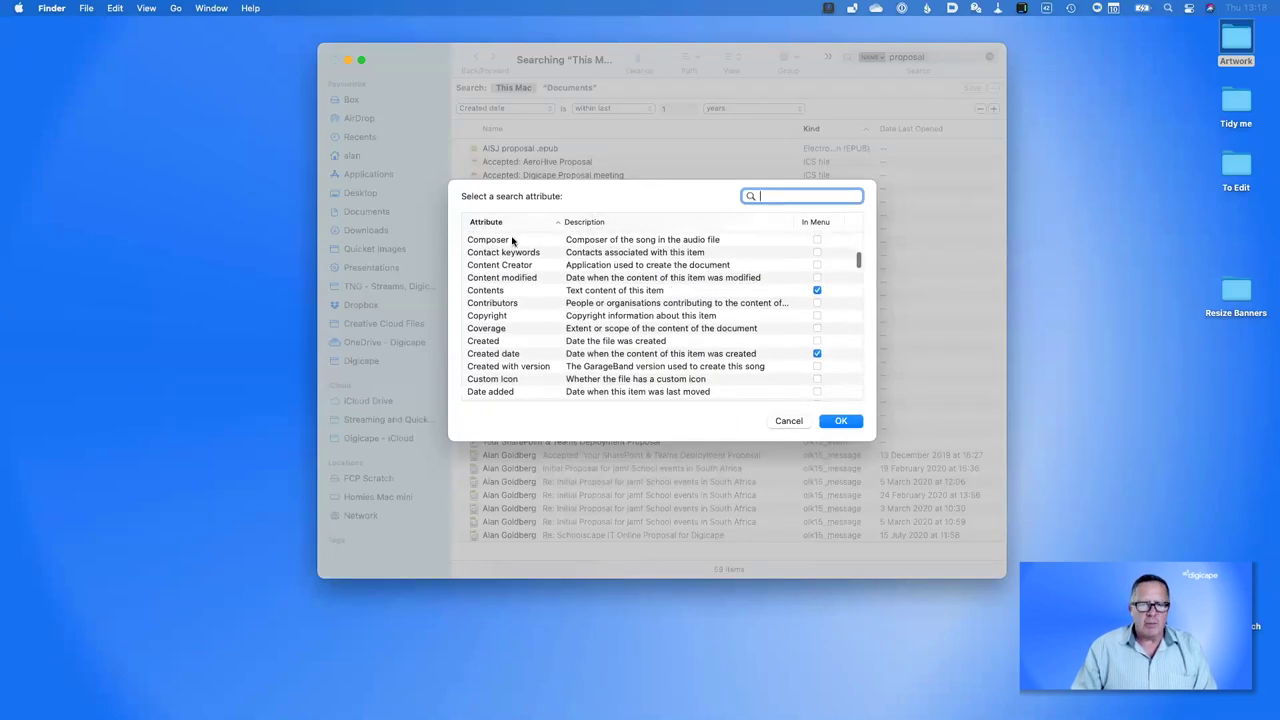
{"action": "scroll", "coordinate": [678, 262], "scroll_direction": "up", "scroll_amount": 10}
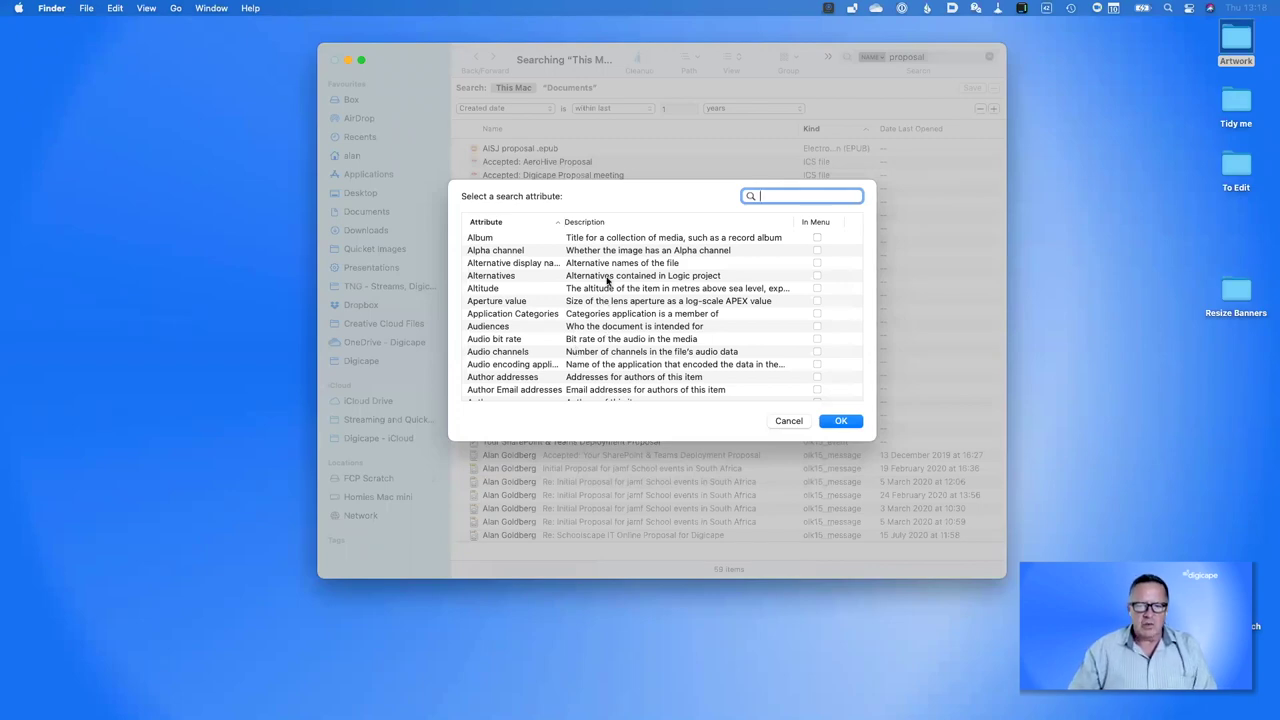
{"action": "scroll", "coordinate": [632, 320], "scroll_direction": "down", "scroll_amount": 3}
{"action": "scroll", "coordinate": [632, 320], "scroll_direction": "down", "scroll_amount": 5}
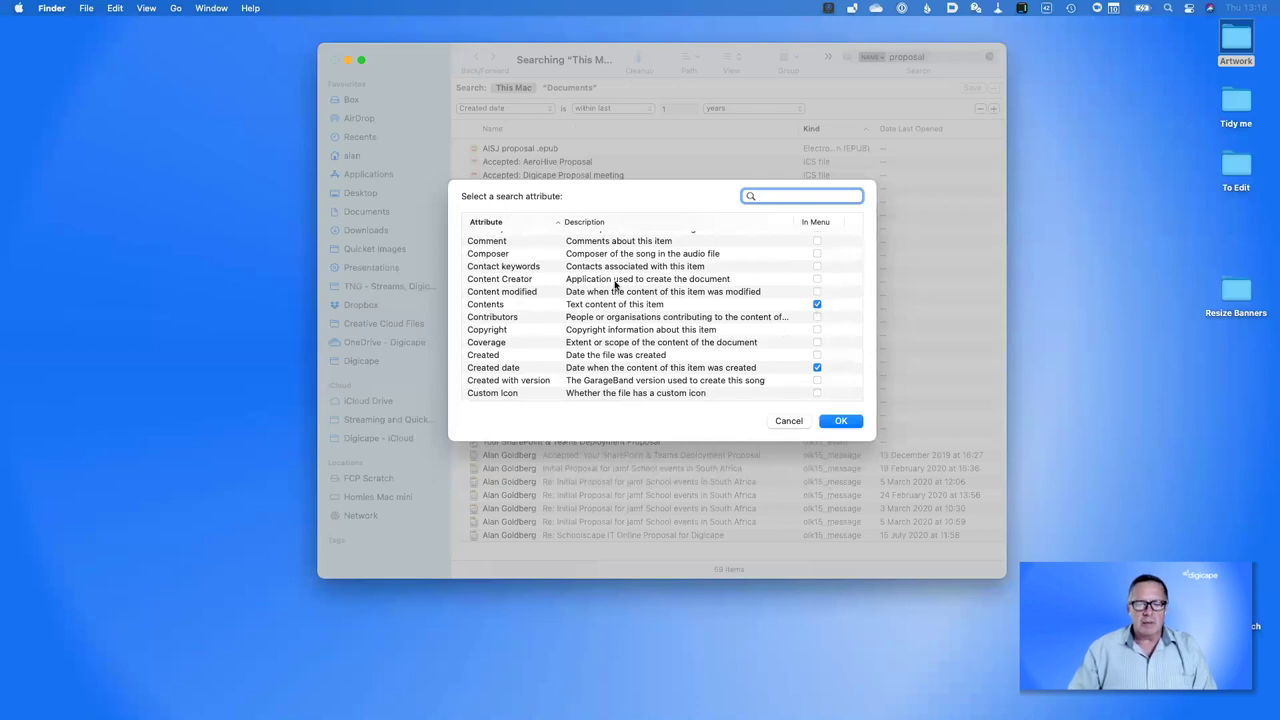
{"action": "scroll", "coordinate": [643, 366], "scroll_direction": "up", "scroll_amount": 4}
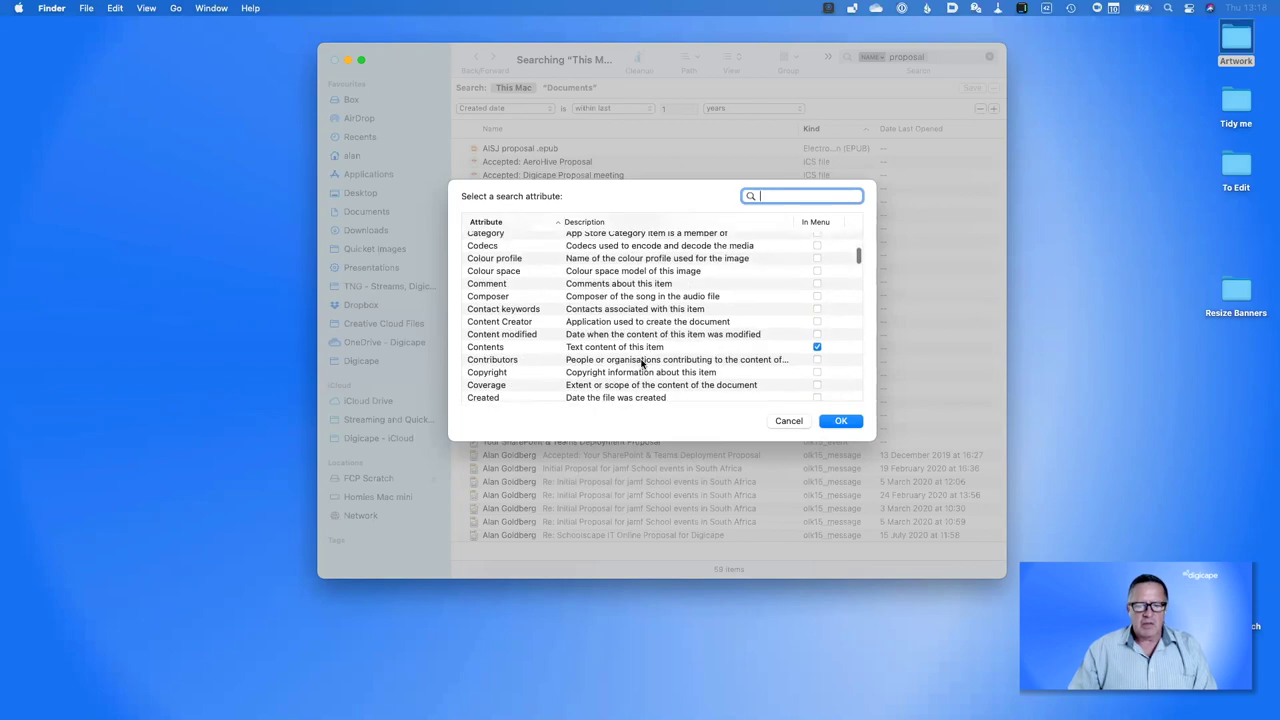
{"action": "scroll", "coordinate": [643, 362], "scroll_direction": "up", "scroll_amount": 3}
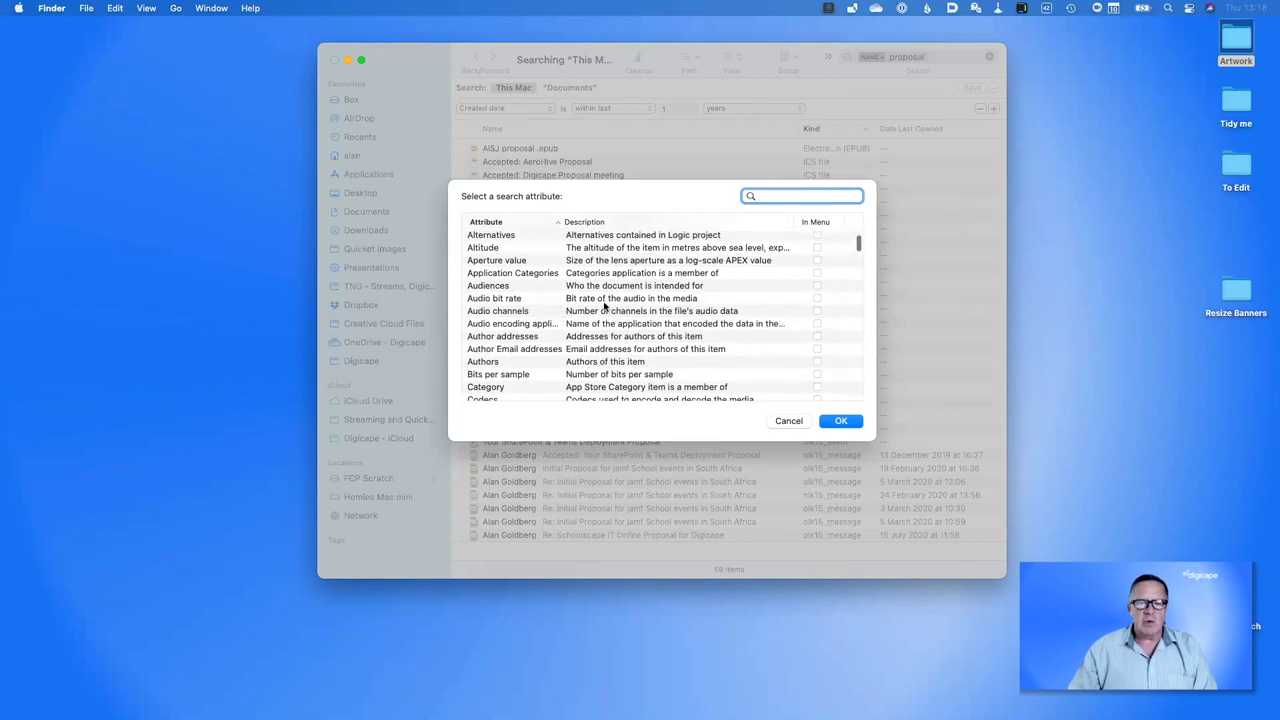
{"action": "scroll", "coordinate": [617, 306], "scroll_direction": "down", "scroll_amount": 2}
{"action": "scroll", "coordinate": [545, 240], "scroll_direction": "up", "scroll_amount": 2}
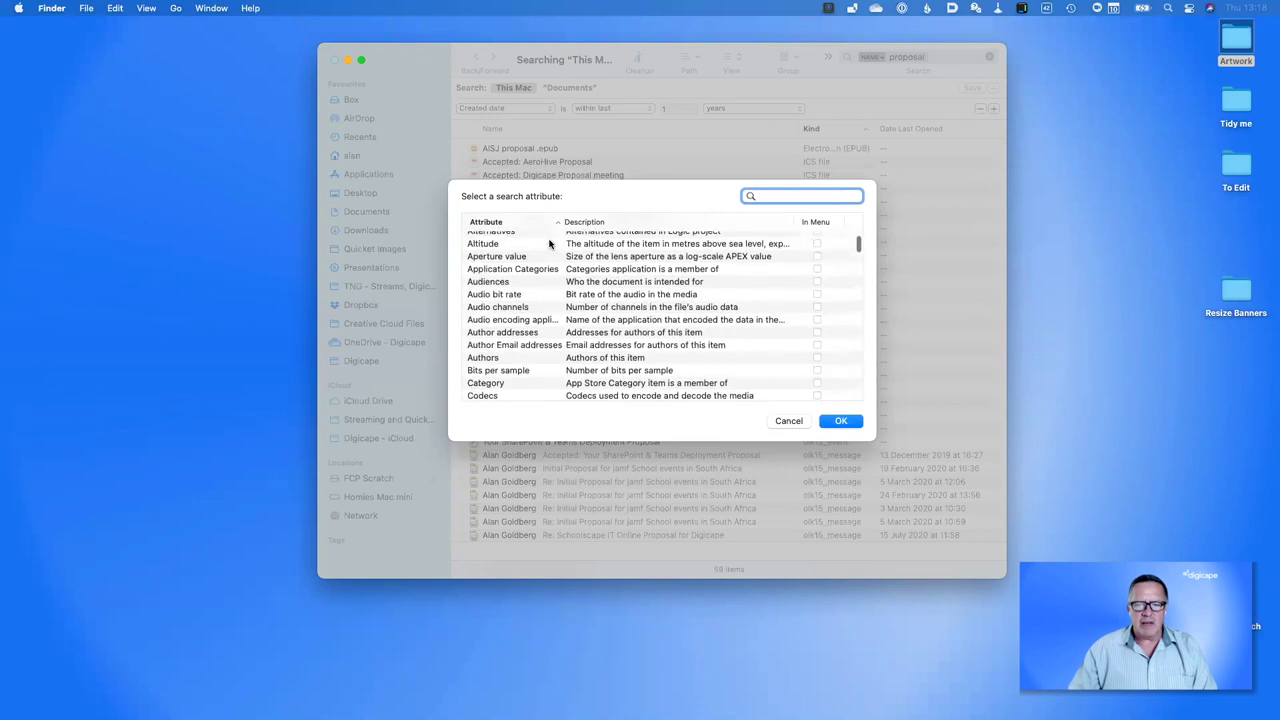
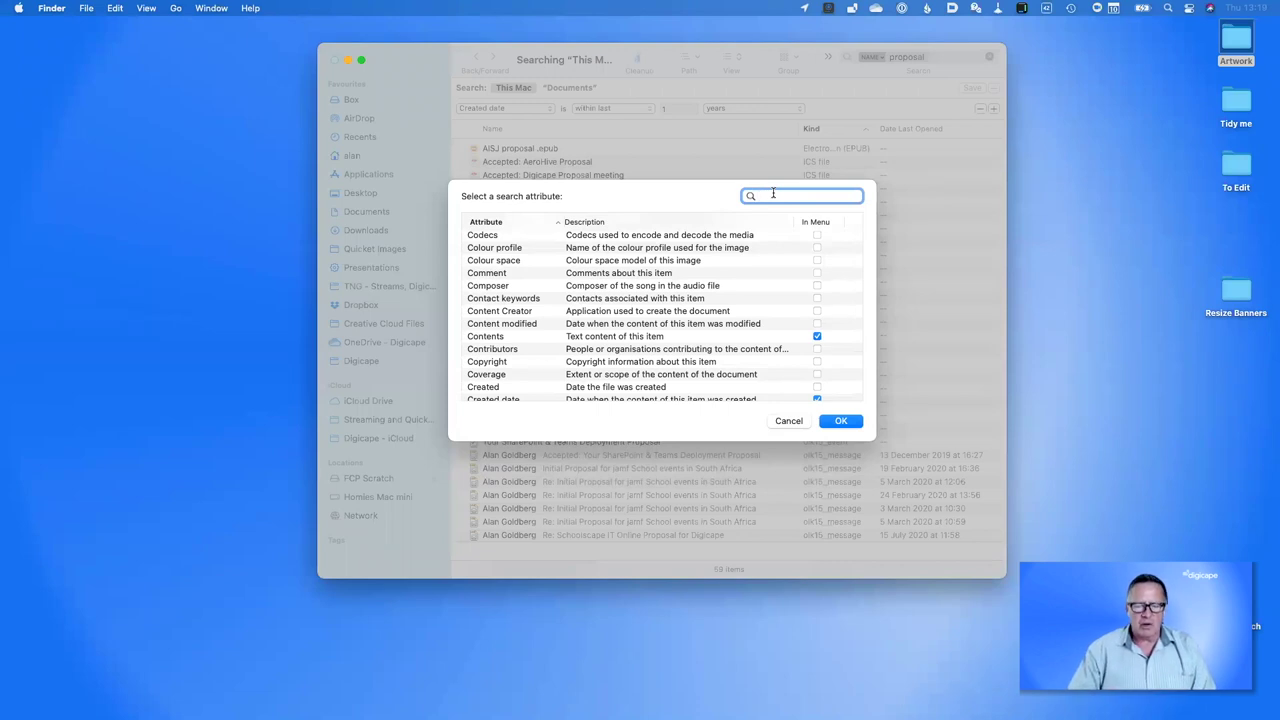
{"action": "left_click", "coordinate": [780, 427]}
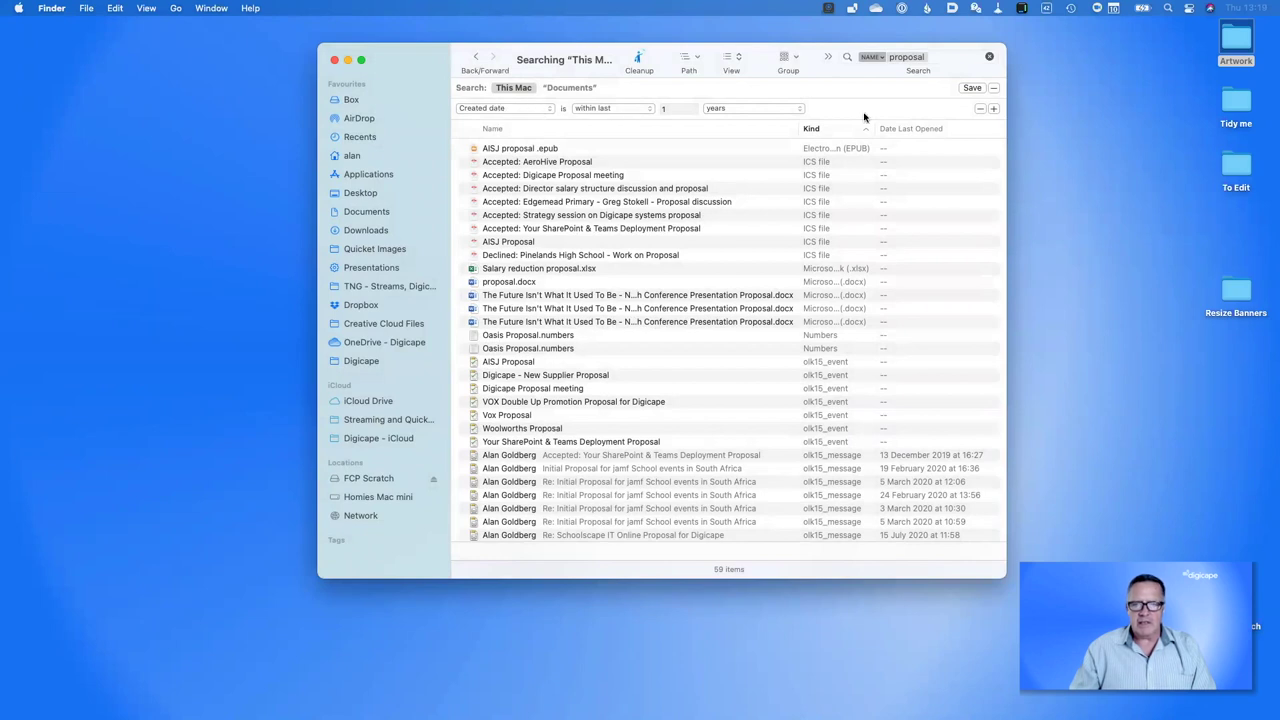
Add a Kind is Image condition below the created date condition and search the whole Mac
{"action": "left_click", "coordinate": [994, 110]}
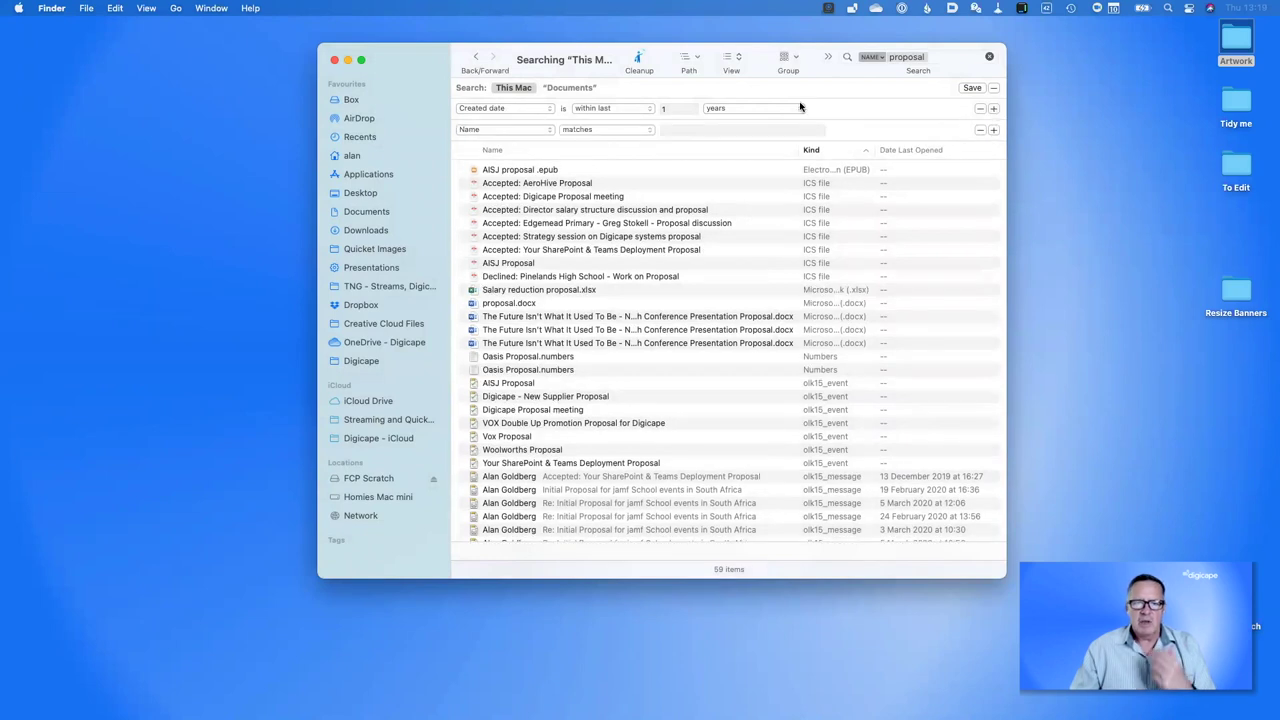
{"action": "left_click", "coordinate": [526, 130]}
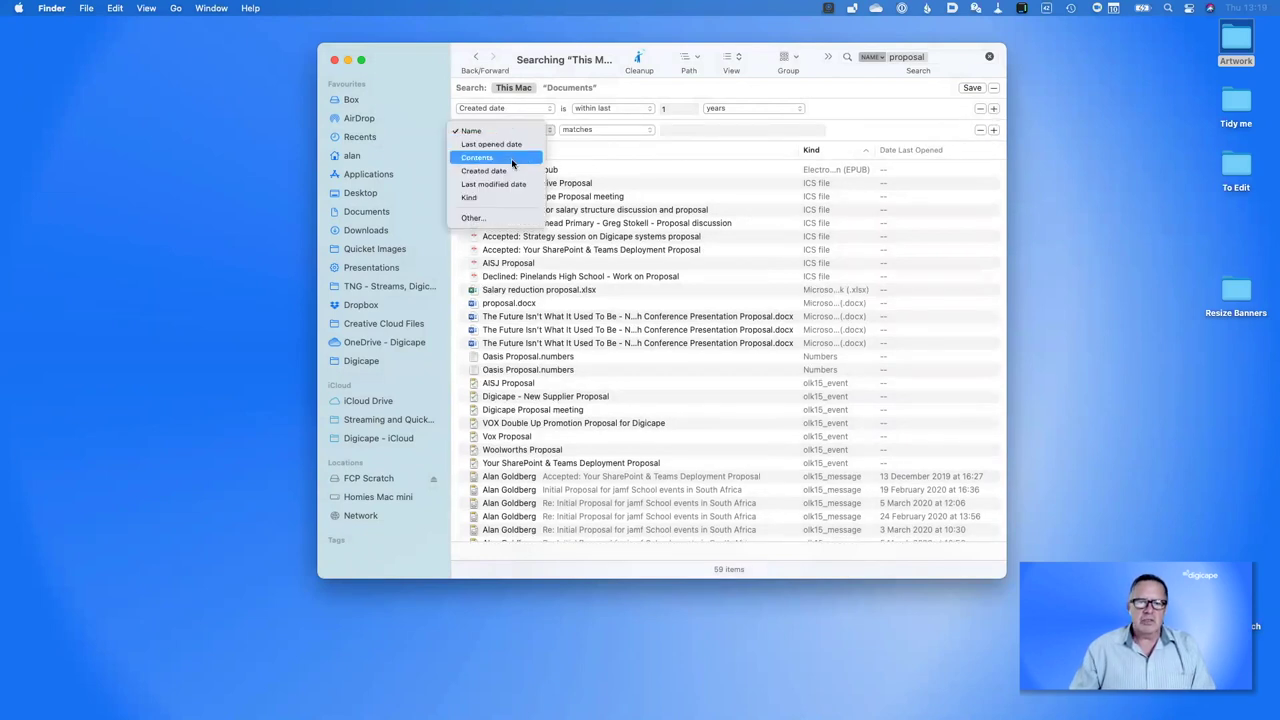
{"action": "left_click", "coordinate": [490, 197]}
{"action": "left_click", "coordinate": [603, 130]}
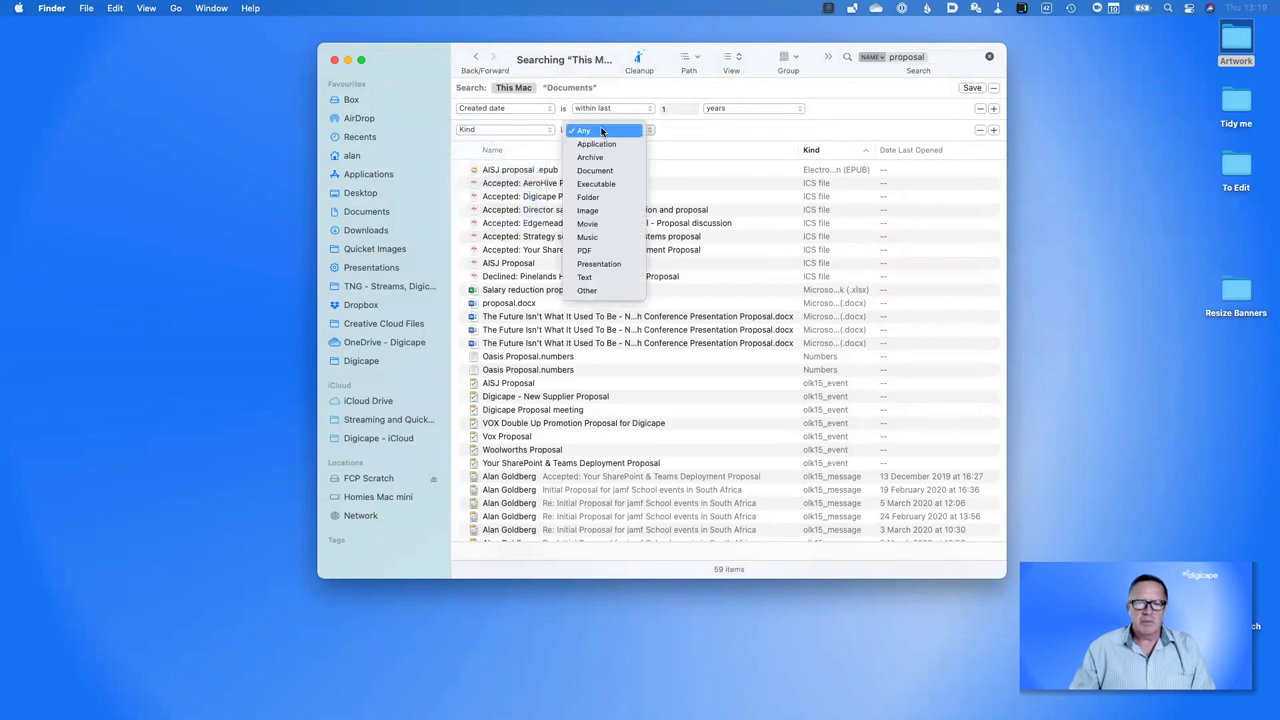
{"action": "left_click", "coordinate": [600, 213]}
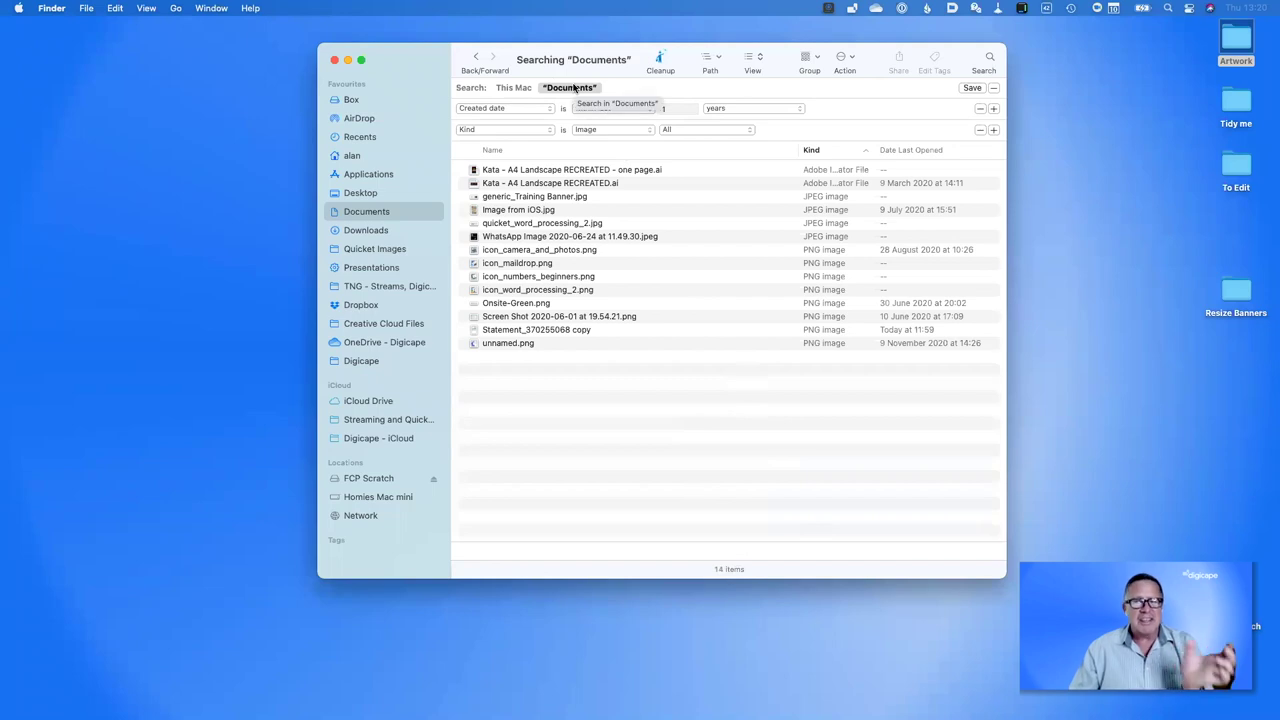
{"action": "left_click", "coordinate": [512, 88]}
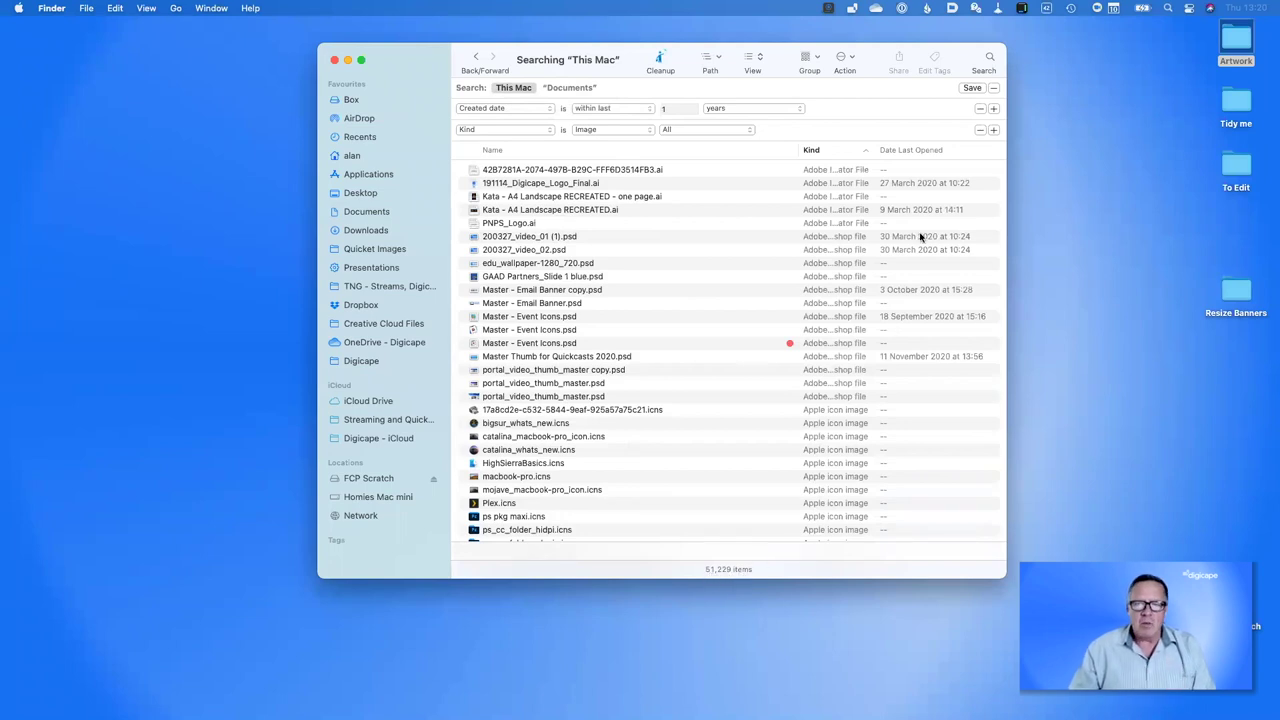
Add another search condition and include the Flash attribute among the selectable search attributes
{"action": "left_click", "coordinate": [993, 130]}
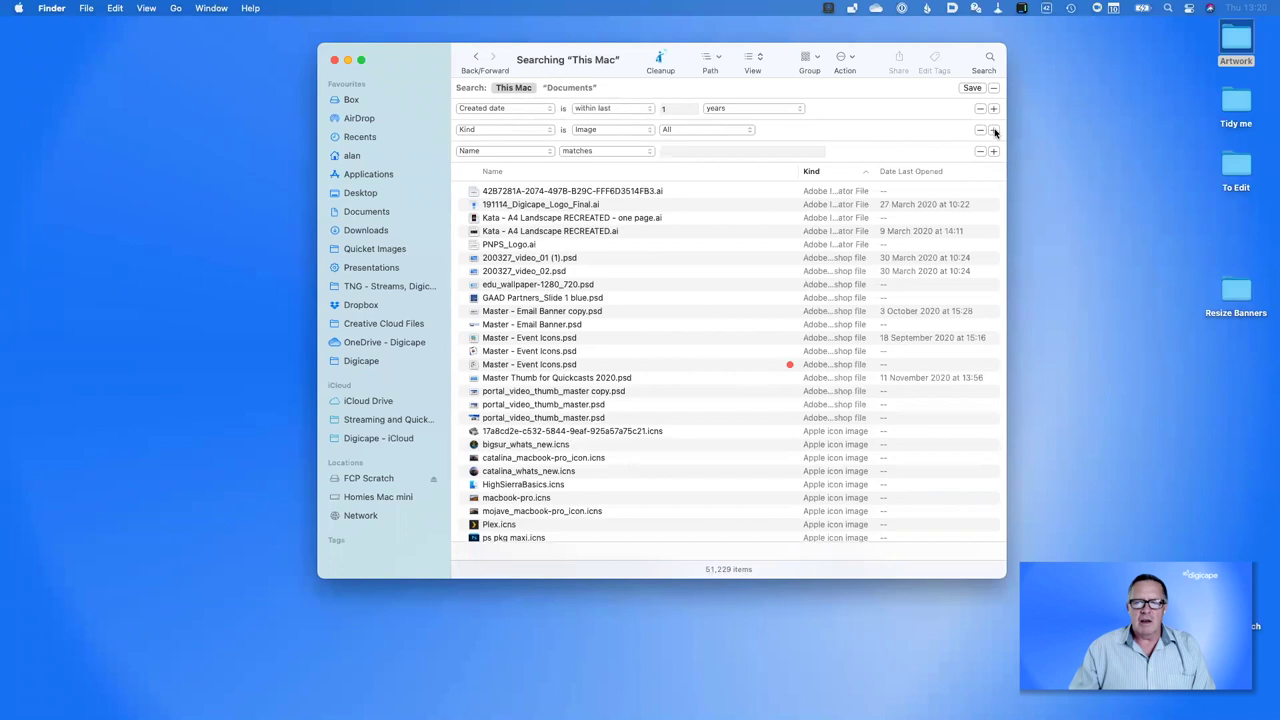
{"action": "left_click", "coordinate": [519, 152]}
{"action": "left_click", "coordinate": [475, 240]}
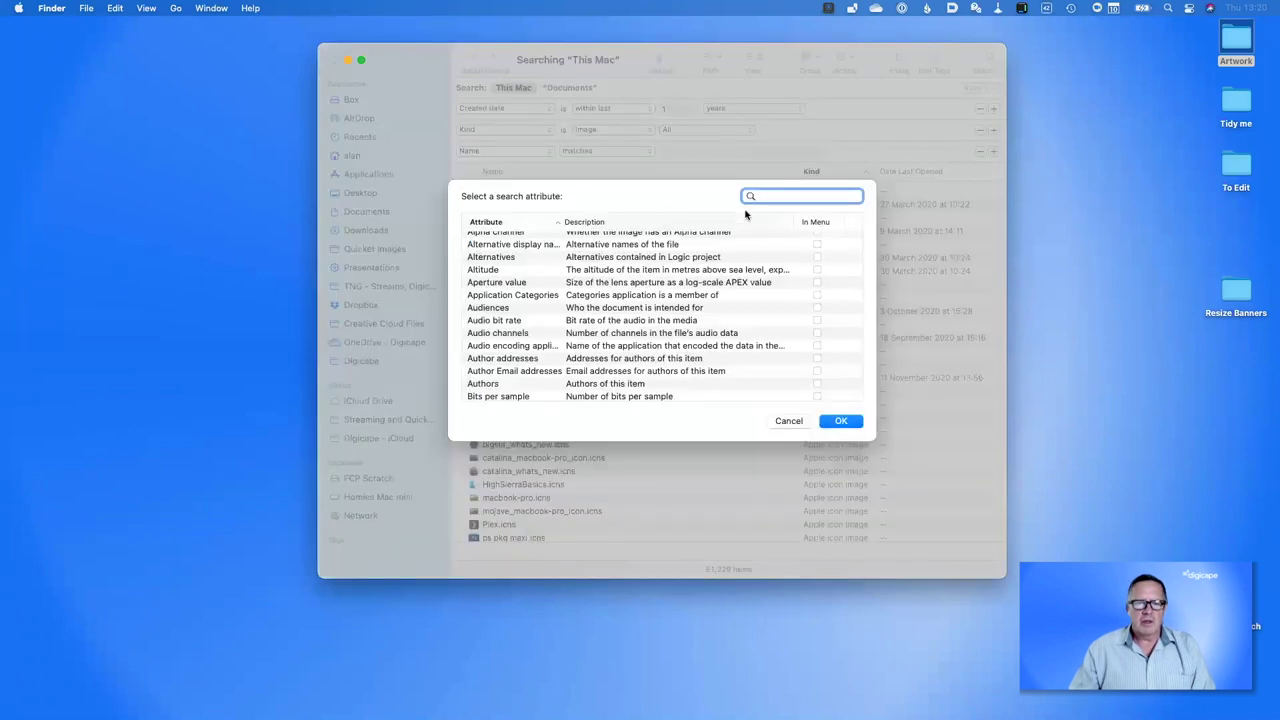
{"action": "type", "text": "flash"}
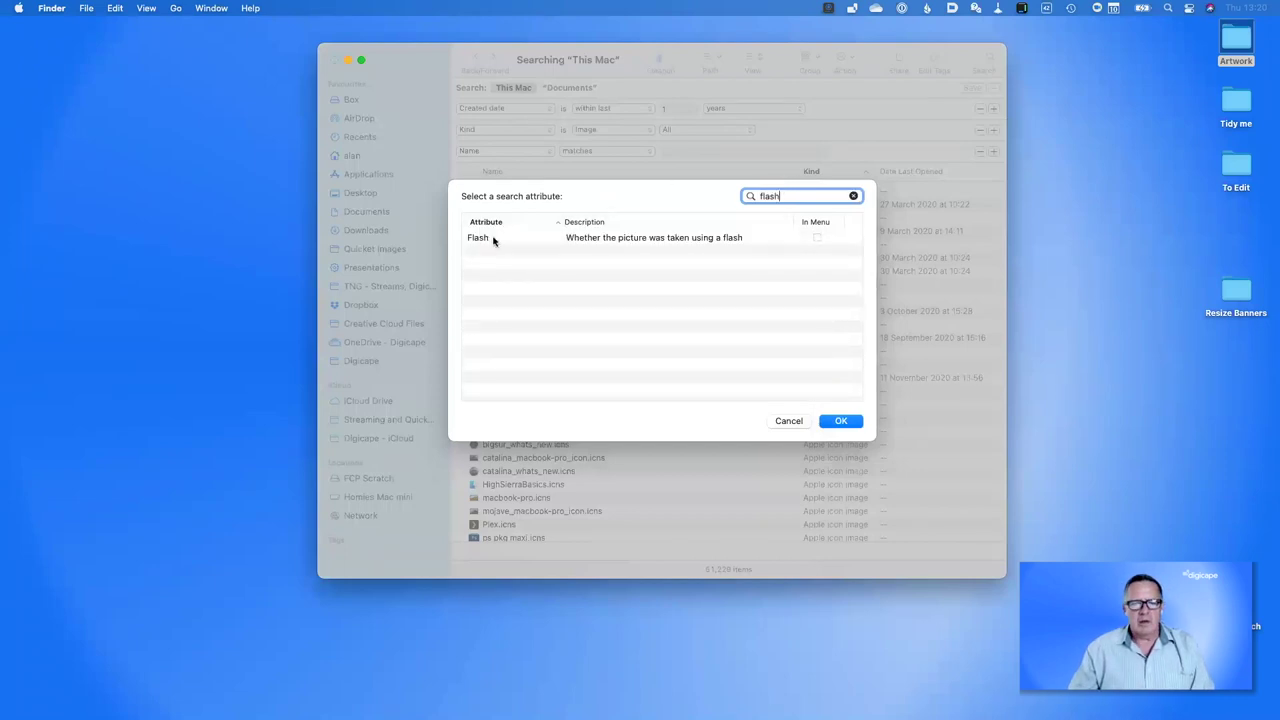
{"action": "left_click", "coordinate": [817, 238]}
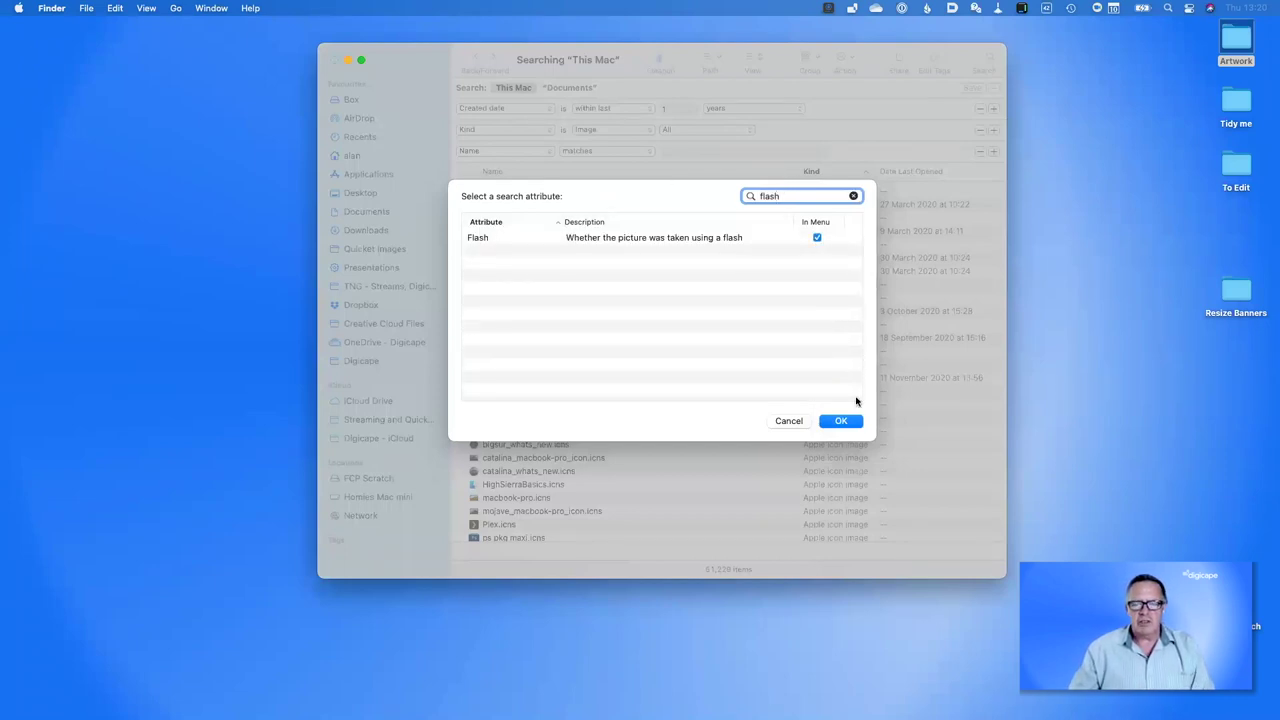
{"action": "left_click", "coordinate": [848, 421]}
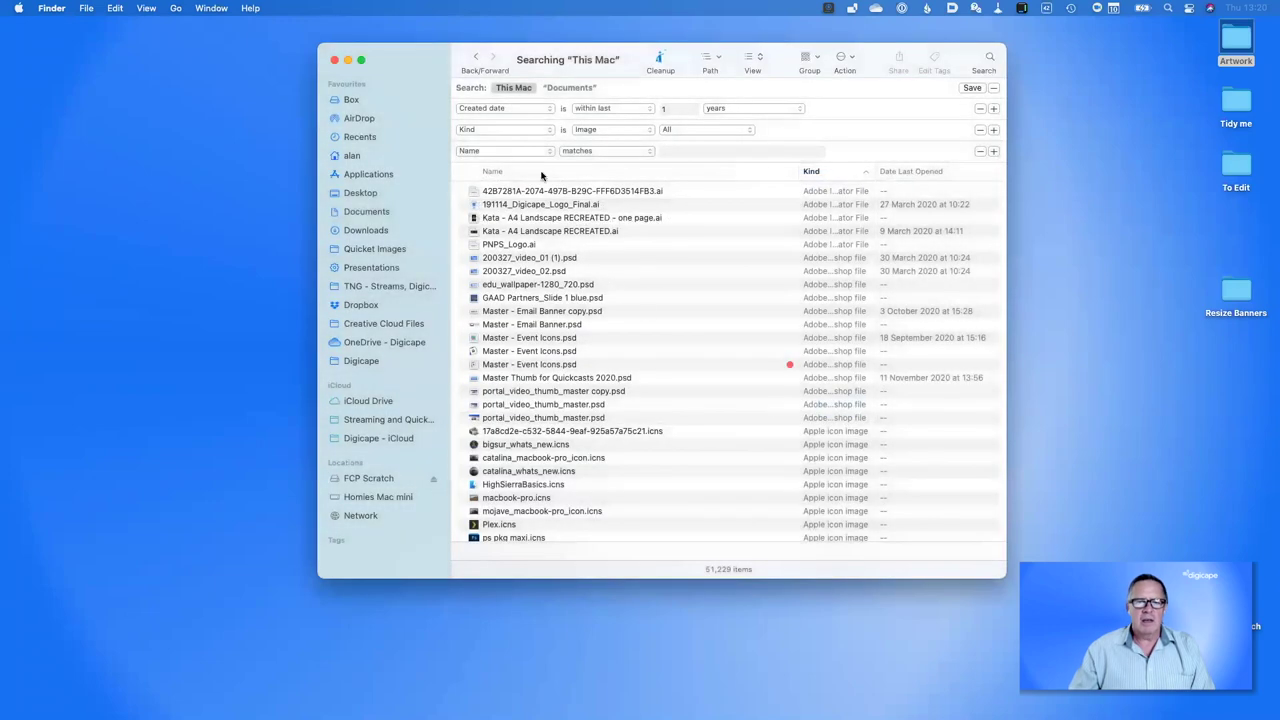
Set the new condition to Flash Yes to find pictures taken using a flash
{"action": "left_click", "coordinate": [527, 156]}
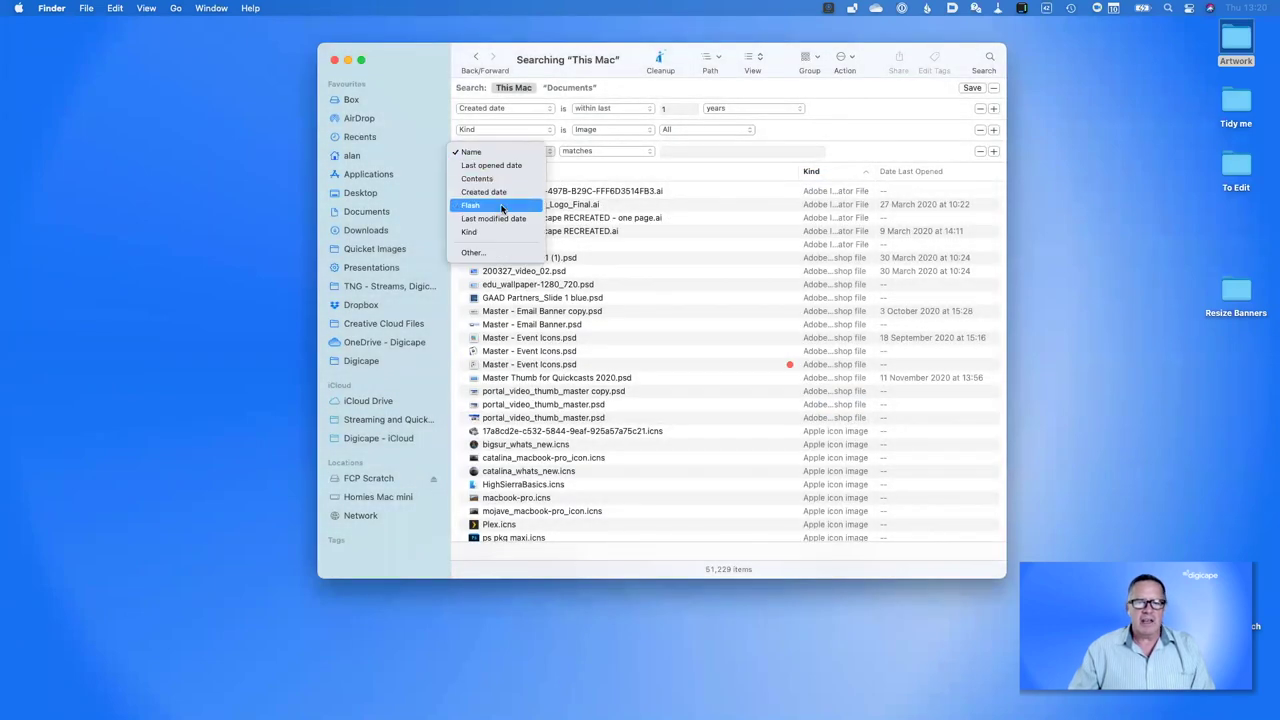
{"action": "left_click", "coordinate": [502, 205]}
{"action": "left_click", "coordinate": [574, 151]}
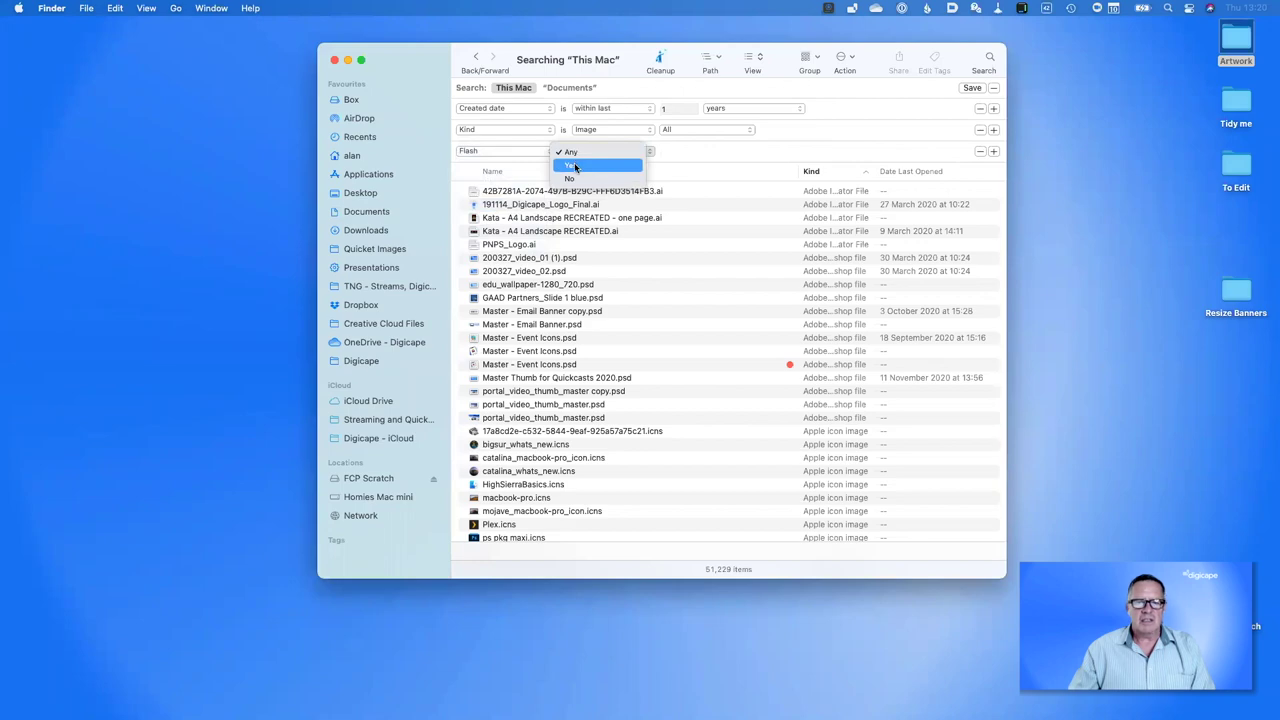
{"action": "left_click", "coordinate": [575, 166]}
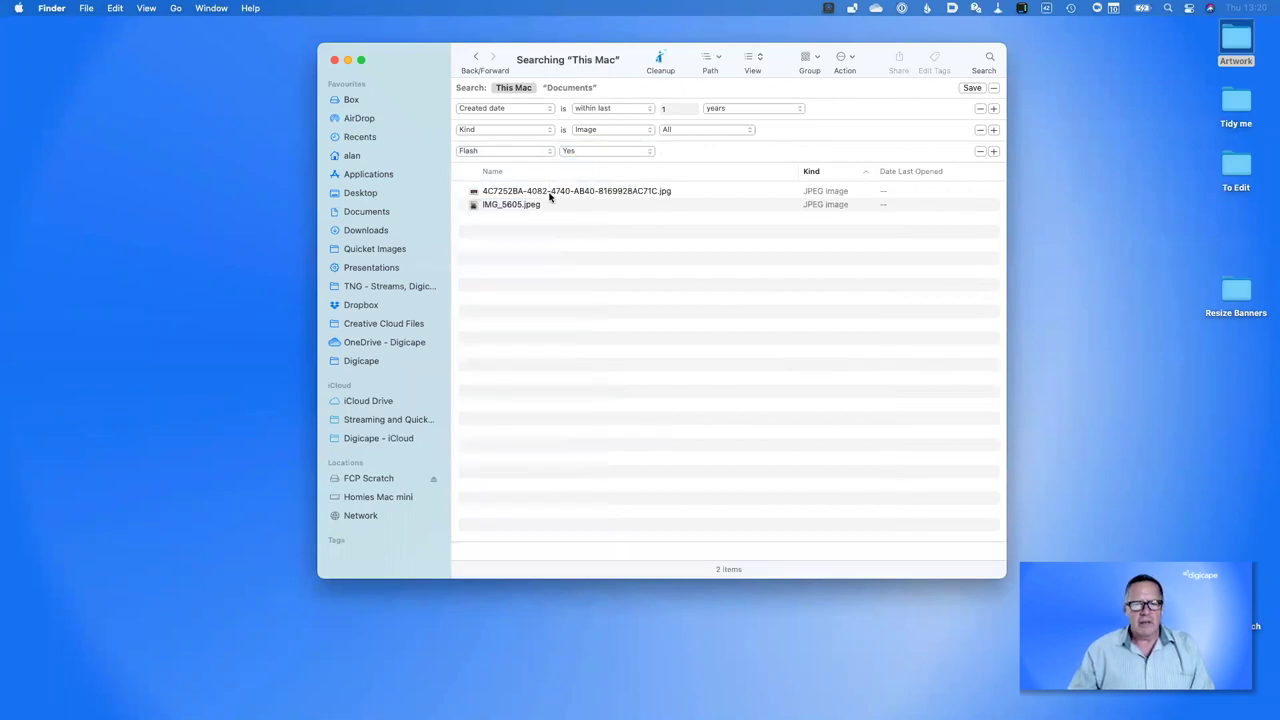
Preview the JPG image whose name starts with 4C7252BA, and close the preview
{"action": "left_click", "coordinate": [549, 196]}
{"action": "key", "text": "space"}
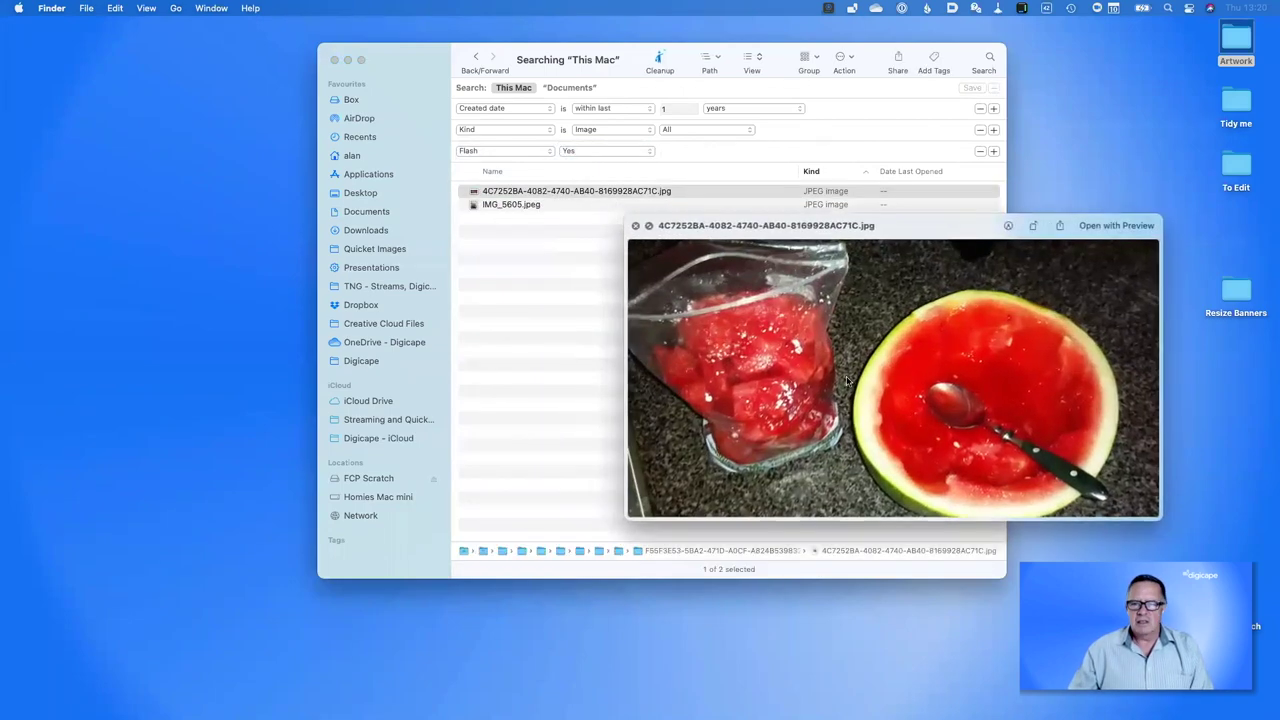
{"action": "key", "text": "space"}
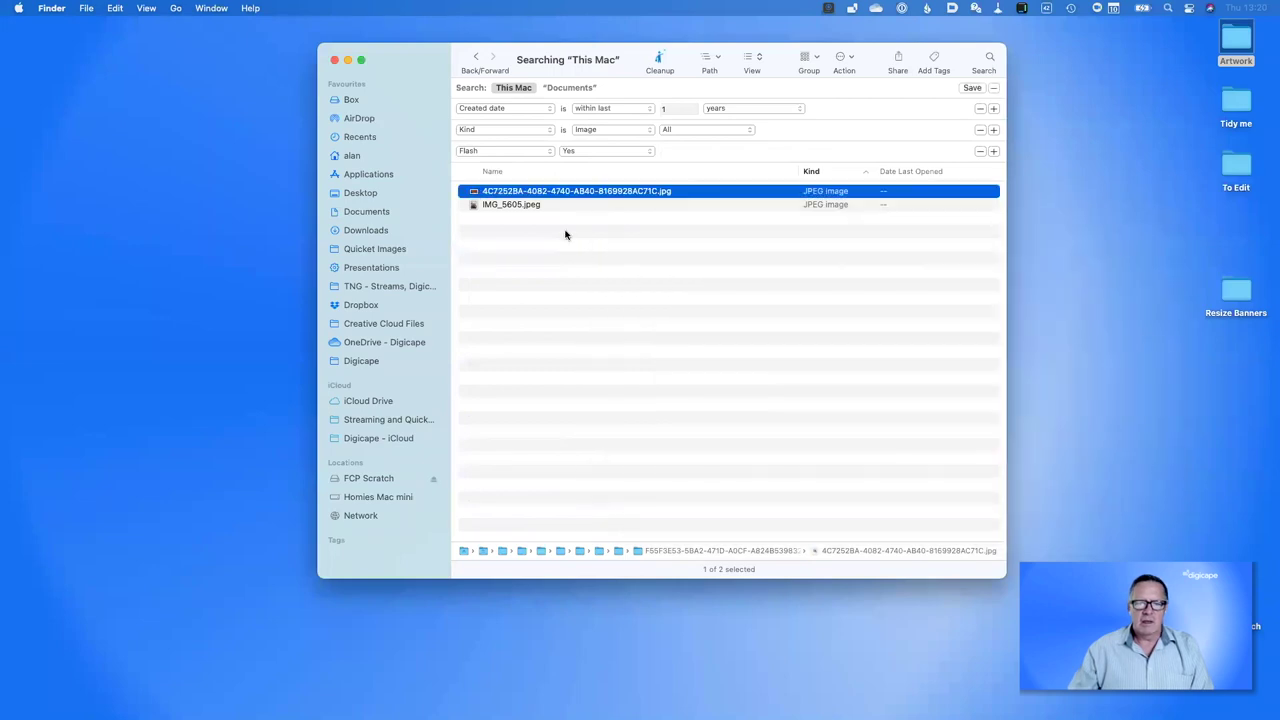
Preview IMG_5605.jpeg, examine its detailed file information such as camera and location data, and close it
{"action": "left_click", "coordinate": [543, 204]}
{"action": "key", "text": "space"}
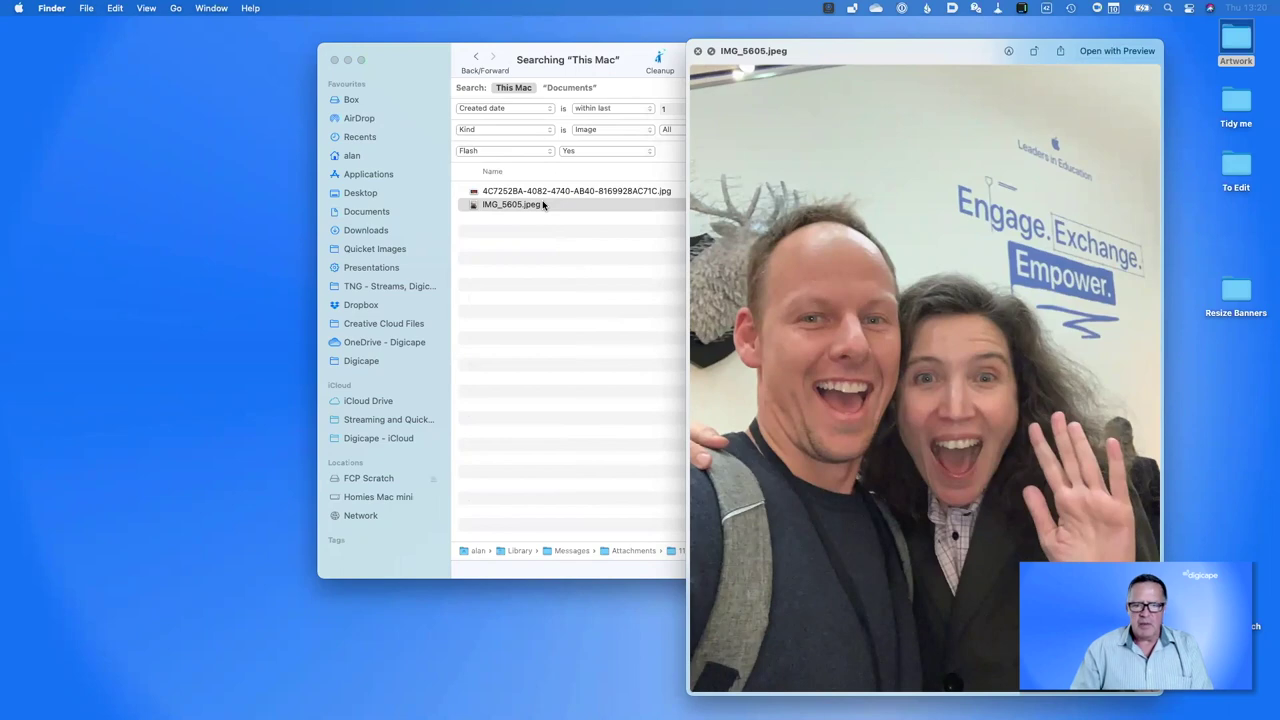
{"action": "key", "text": "space"}
{"action": "key", "text": "super+i"}
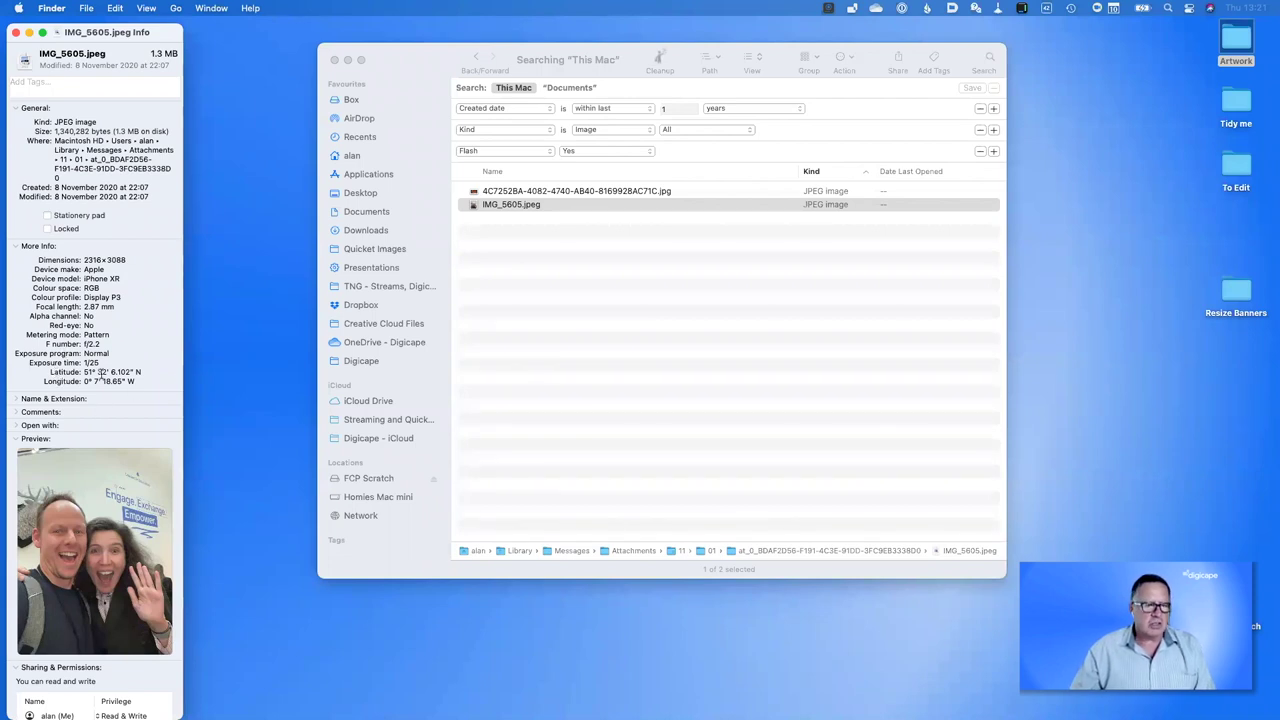
{"action": "left_click", "coordinate": [16, 32]}
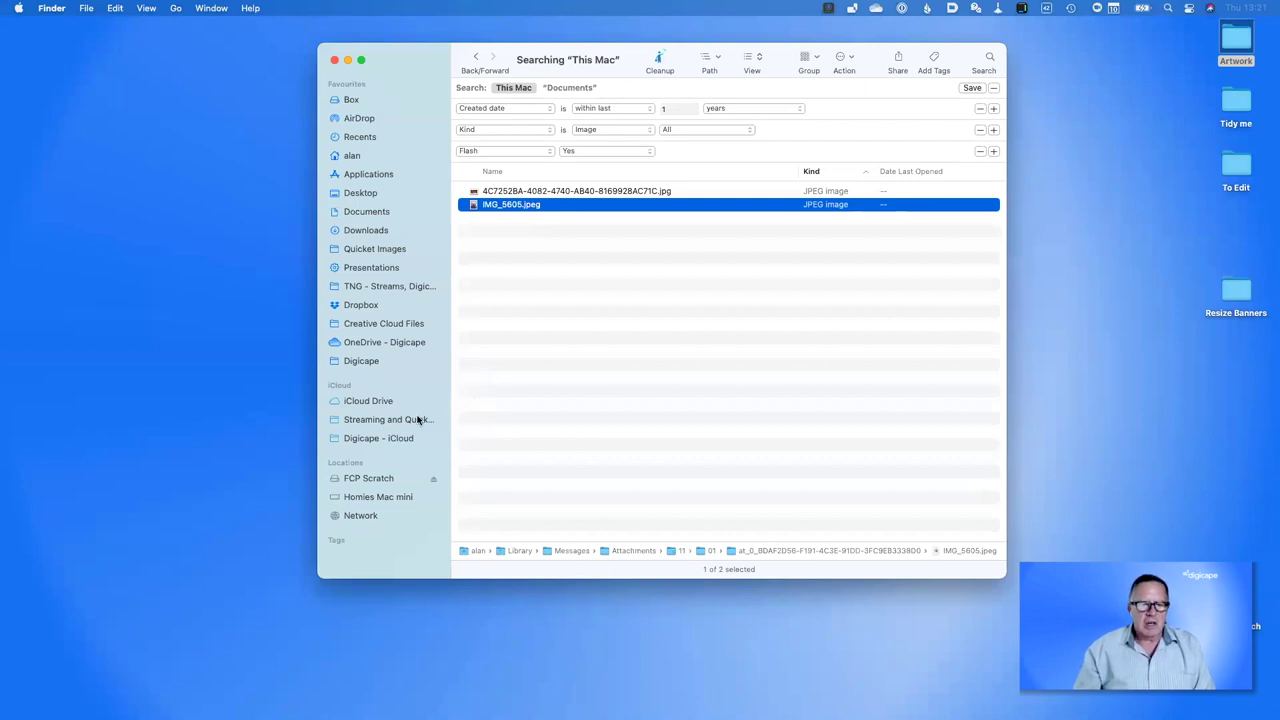
Search the TNG - Streams, Digicasts and Quickcasts folder for files whose kind is Image
{"action": "left_click", "coordinate": [392, 286]}
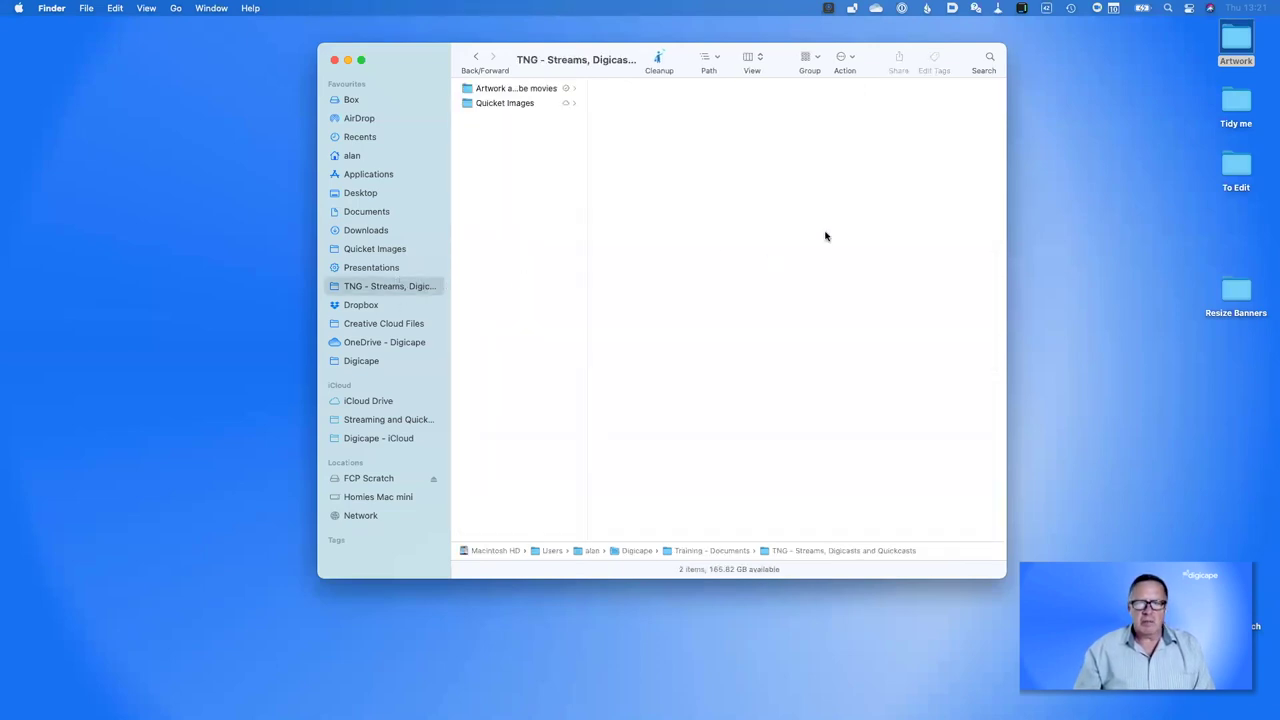
{"action": "left_click", "coordinate": [989, 58]}
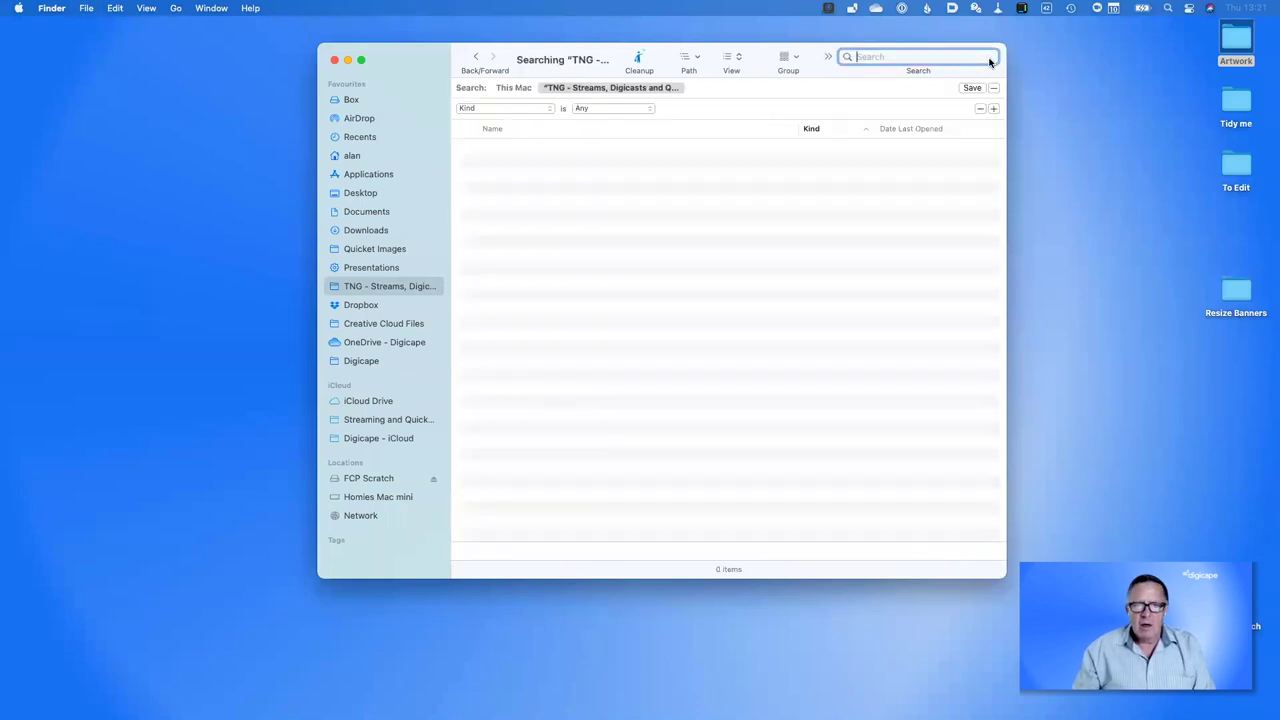
{"action": "left_click", "coordinate": [598, 109]}
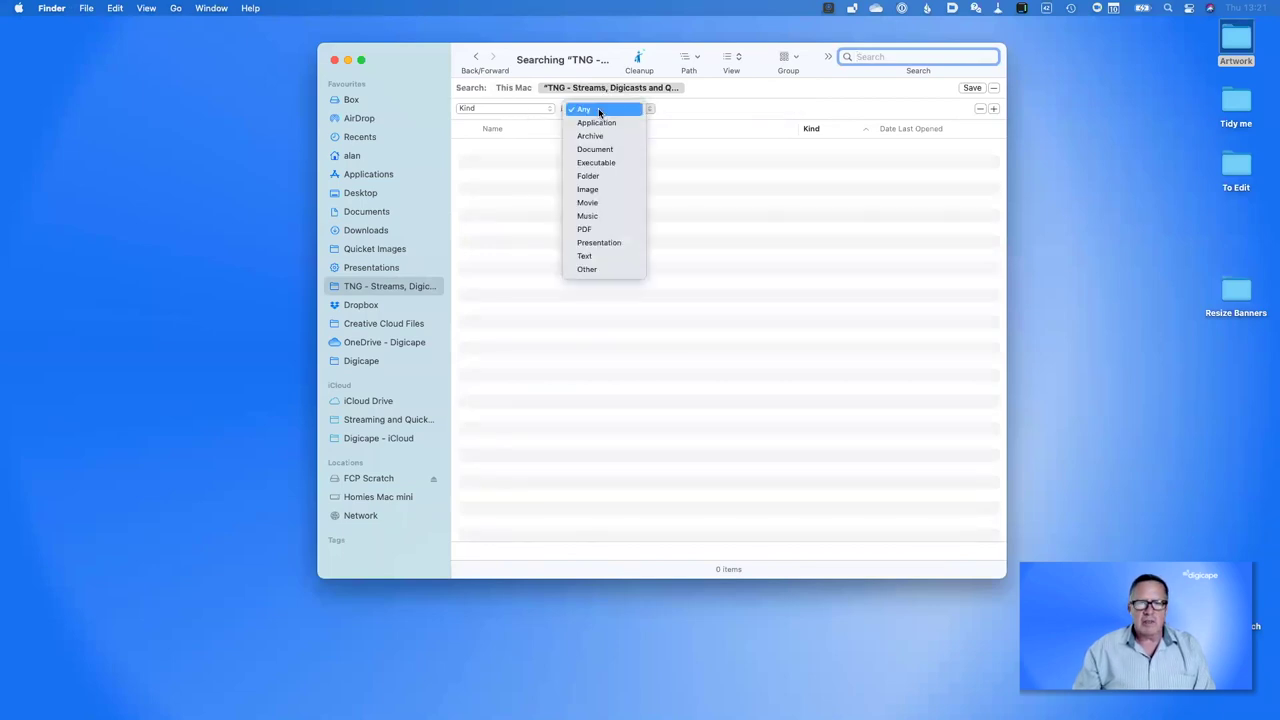
{"action": "left_click", "coordinate": [601, 190]}
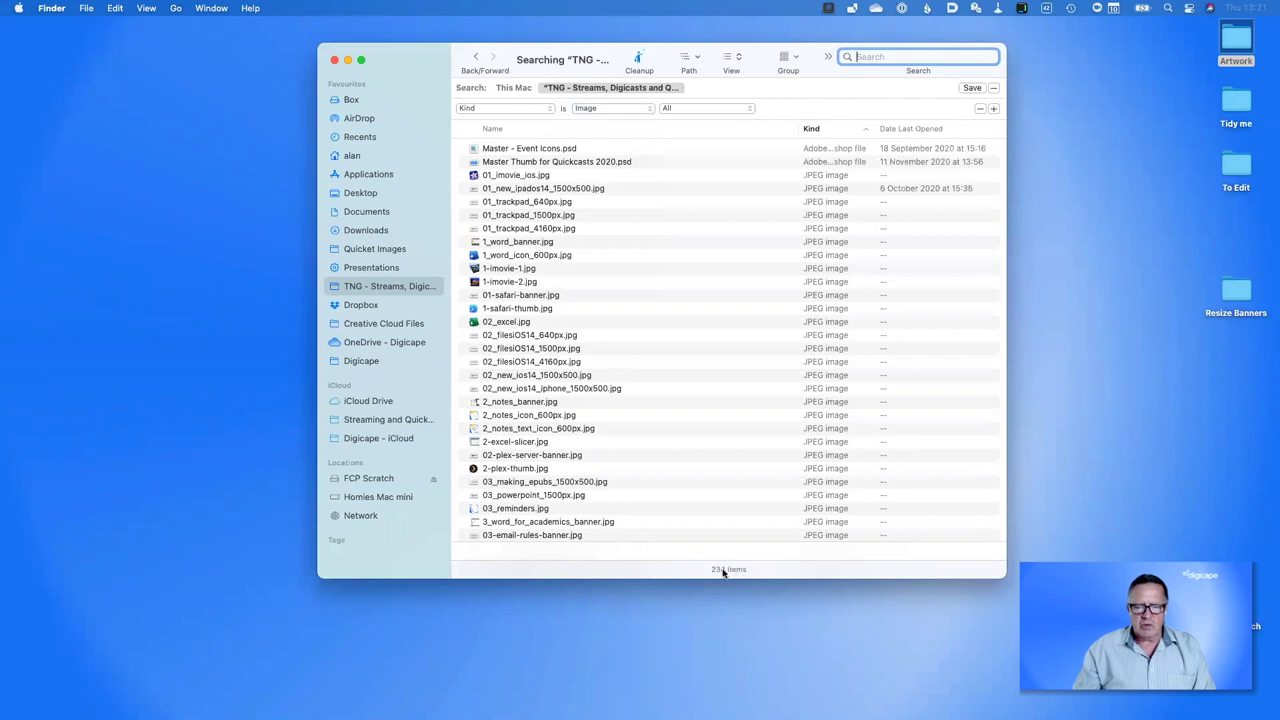
Add a Pixel width equals 600 condition and include the Pixel width attribute among the selectable attributes
{"action": "left_click", "coordinate": [993, 109]}
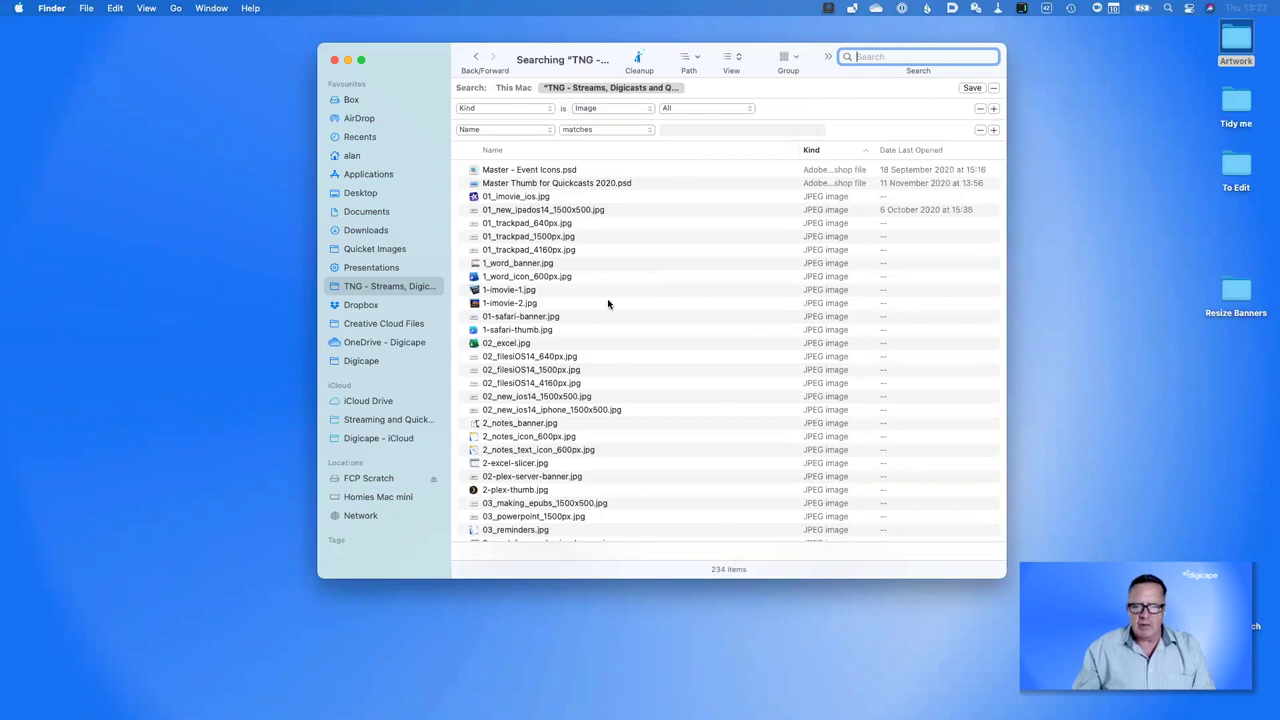
{"action": "left_click", "coordinate": [508, 129]}
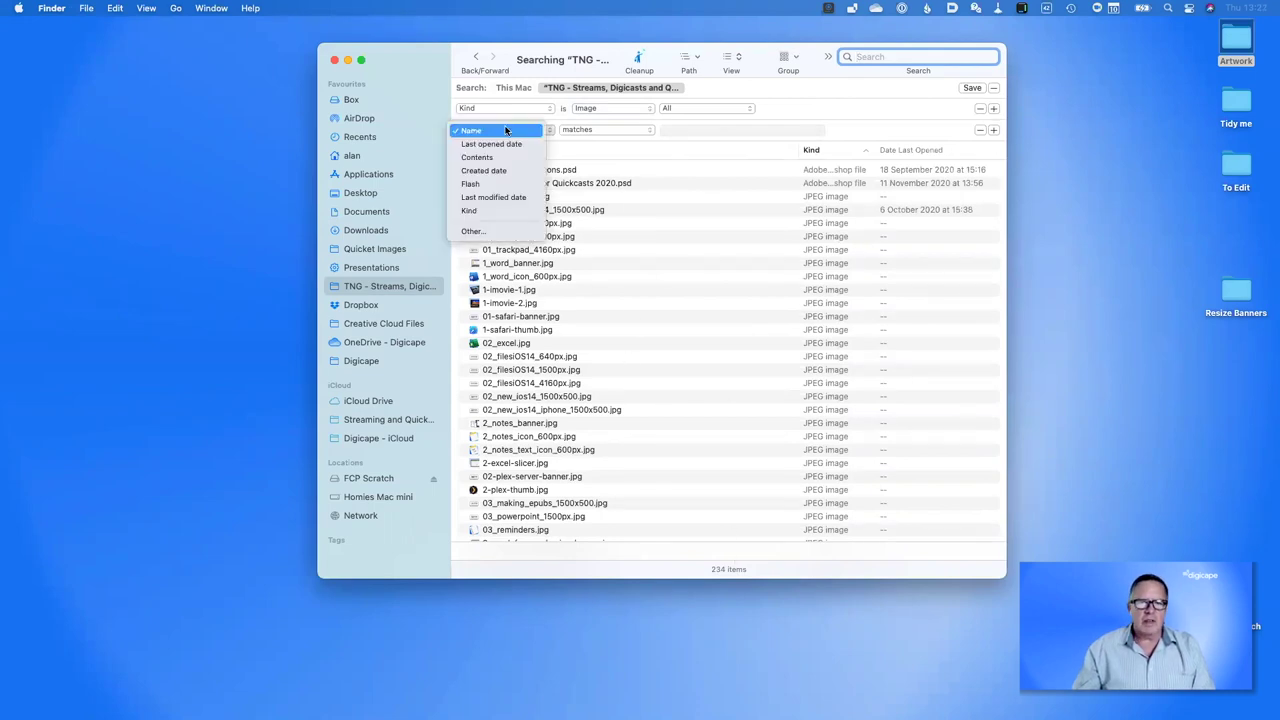
{"action": "left_click", "coordinate": [545, 229]}
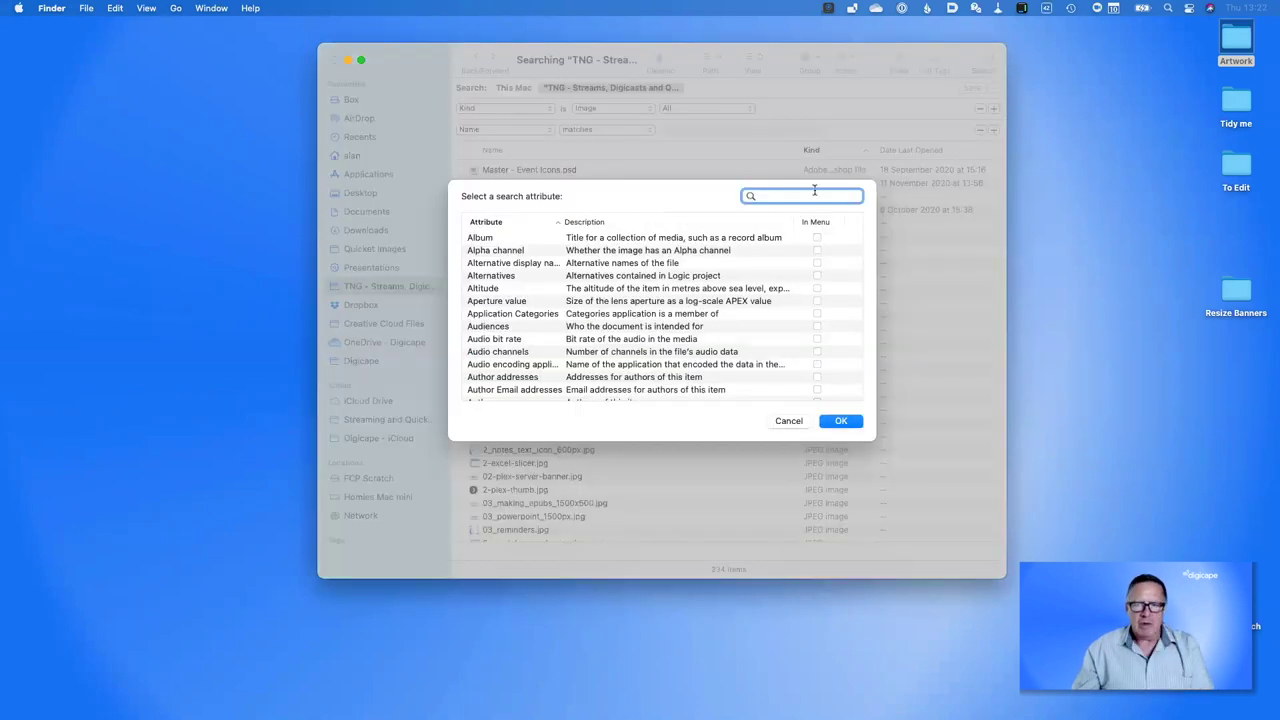
{"action": "type", "text": "pixel"}
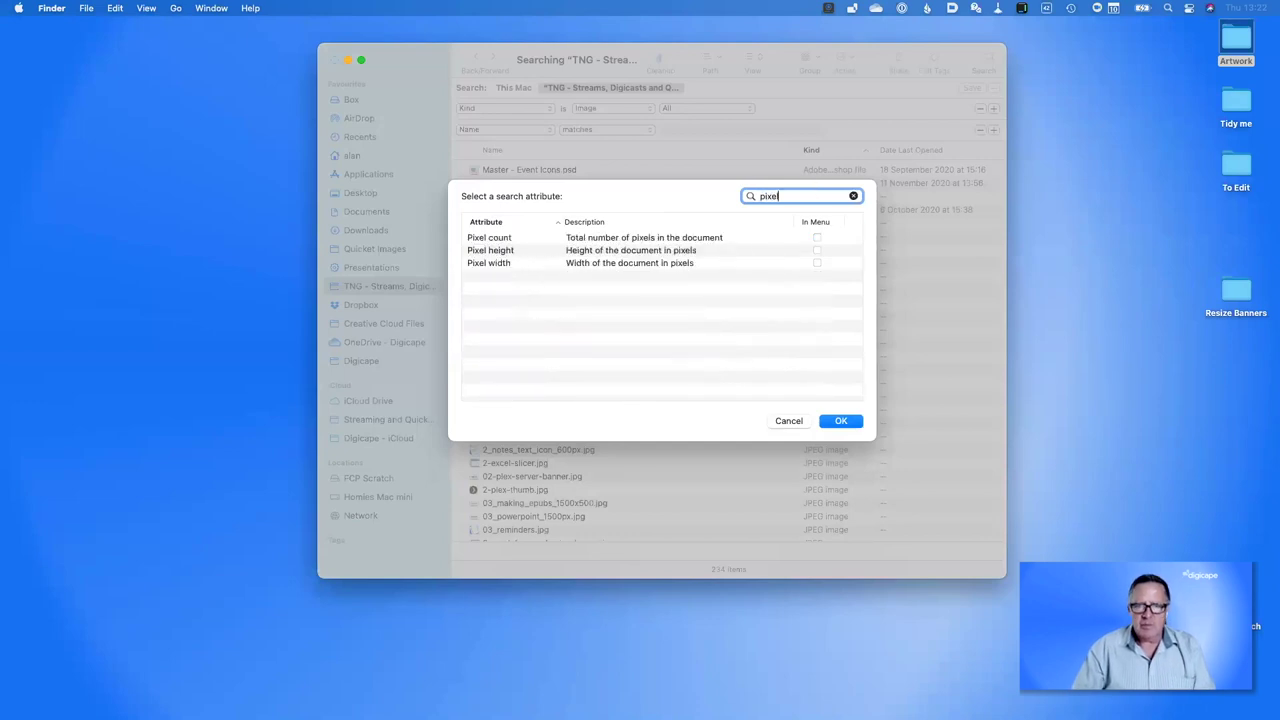
{"action": "left_click", "coordinate": [589, 263]}
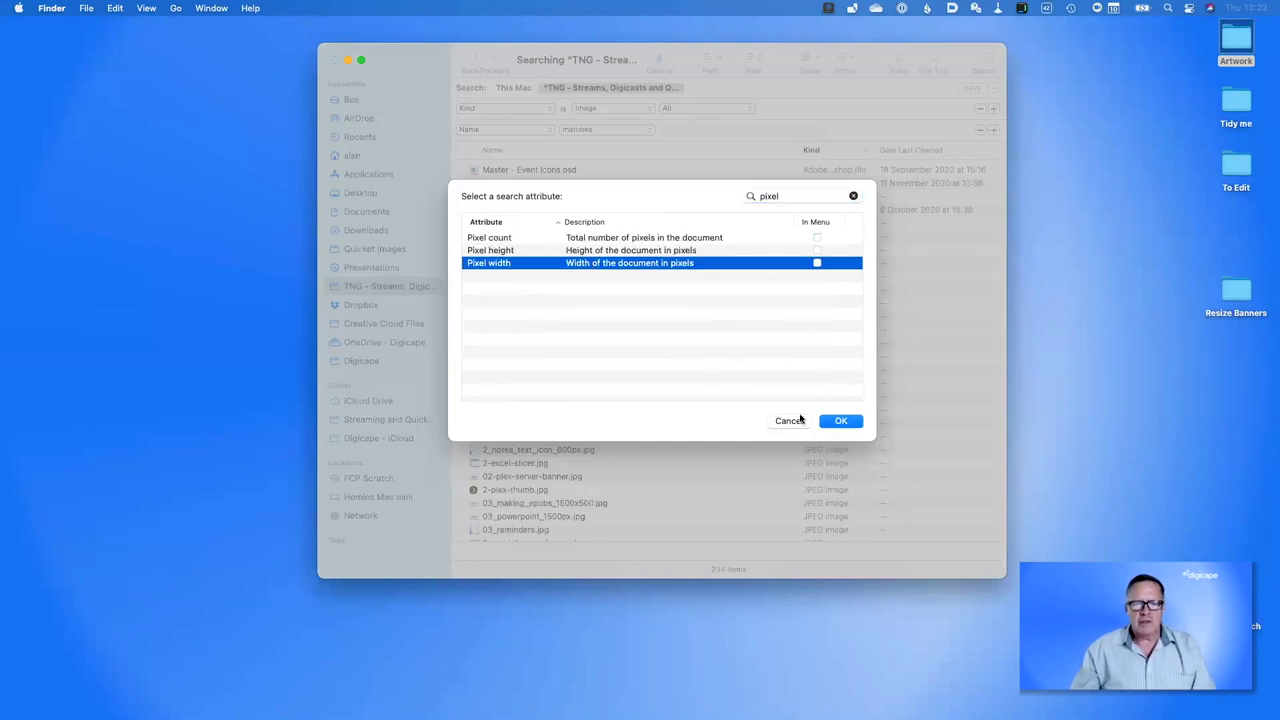
{"action": "left_click", "coordinate": [817, 263]}
{"action": "left_click", "coordinate": [841, 421]}
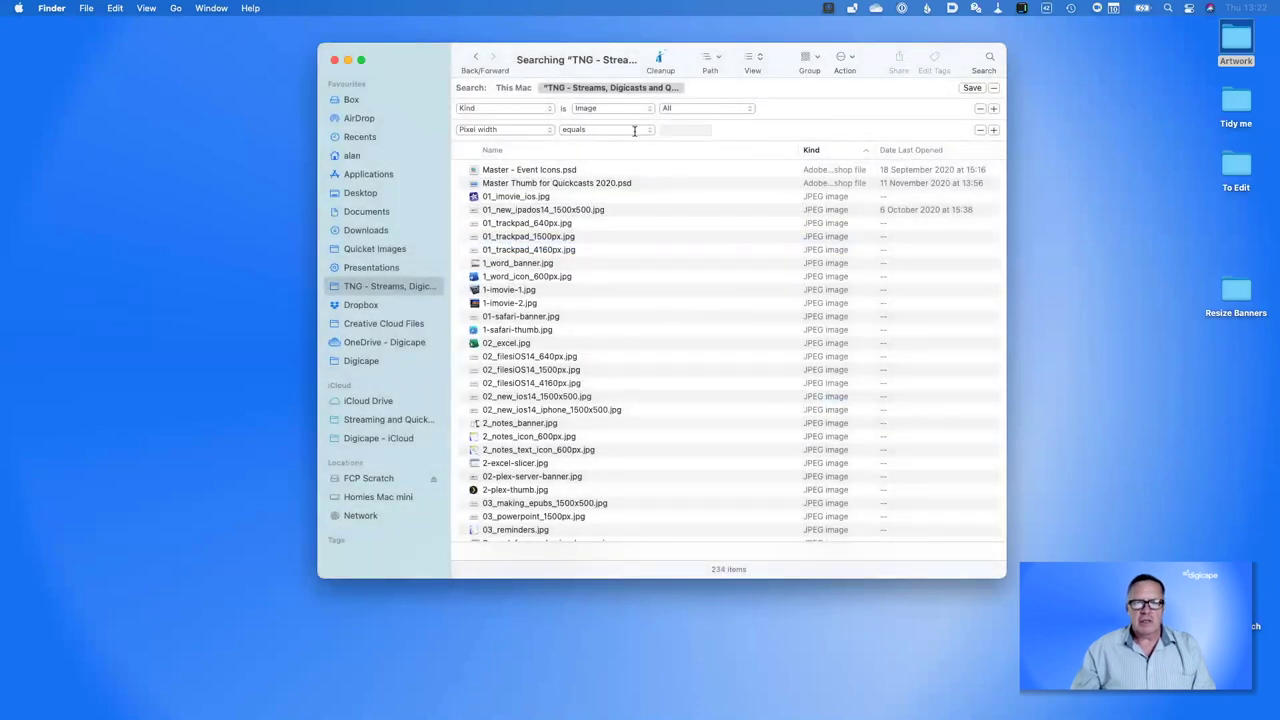
{"action": "left_click", "coordinate": [678, 130]}
{"action": "type", "text": "600"}
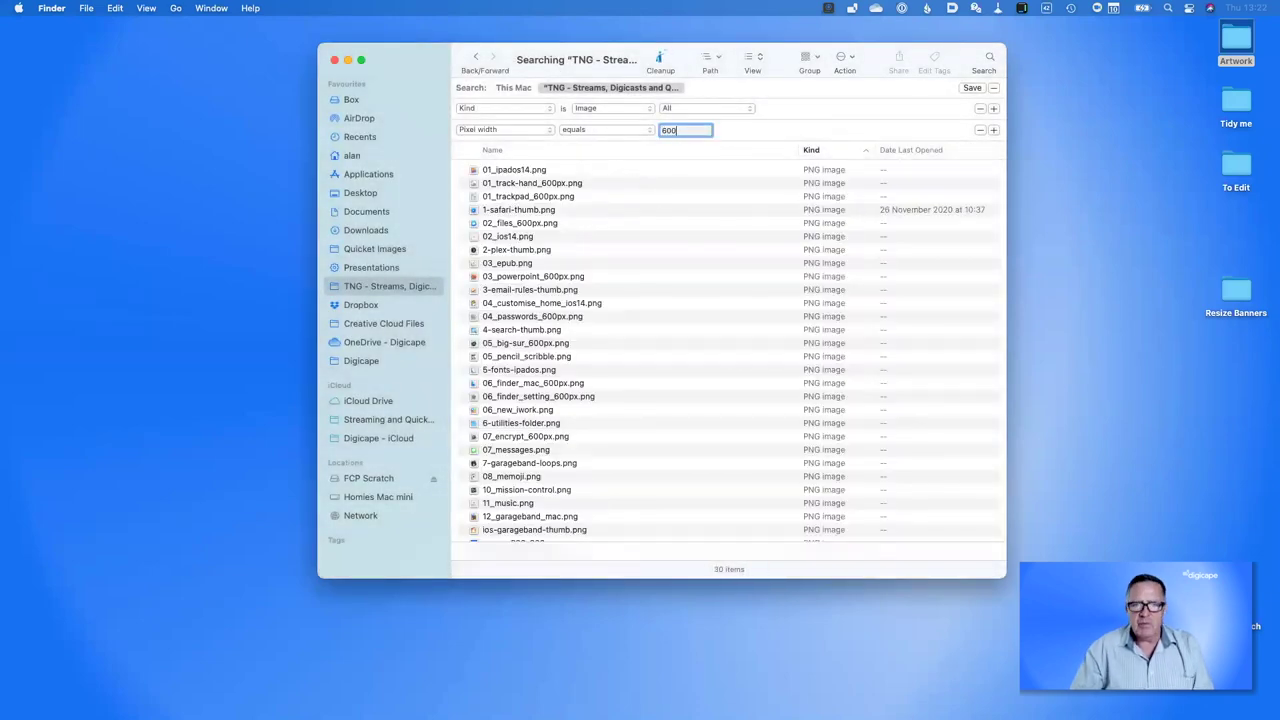
Preview images from 04_passwords_600px.png to 05_big-sur_600px.png, and check the dimensions in the latter's file information
{"action": "scroll", "coordinate": [665, 470], "scroll_direction": "down", "scroll_amount": 2}
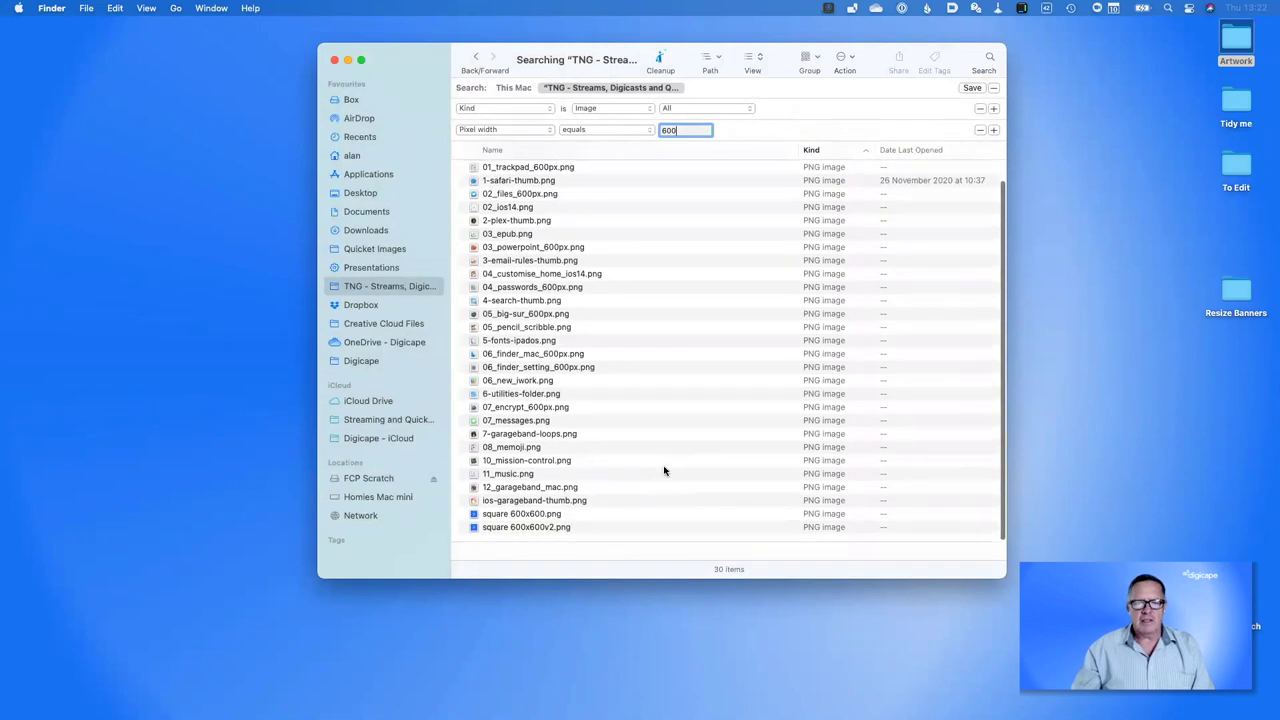
{"action": "left_click", "coordinate": [588, 289]}
{"action": "key", "text": "space"}
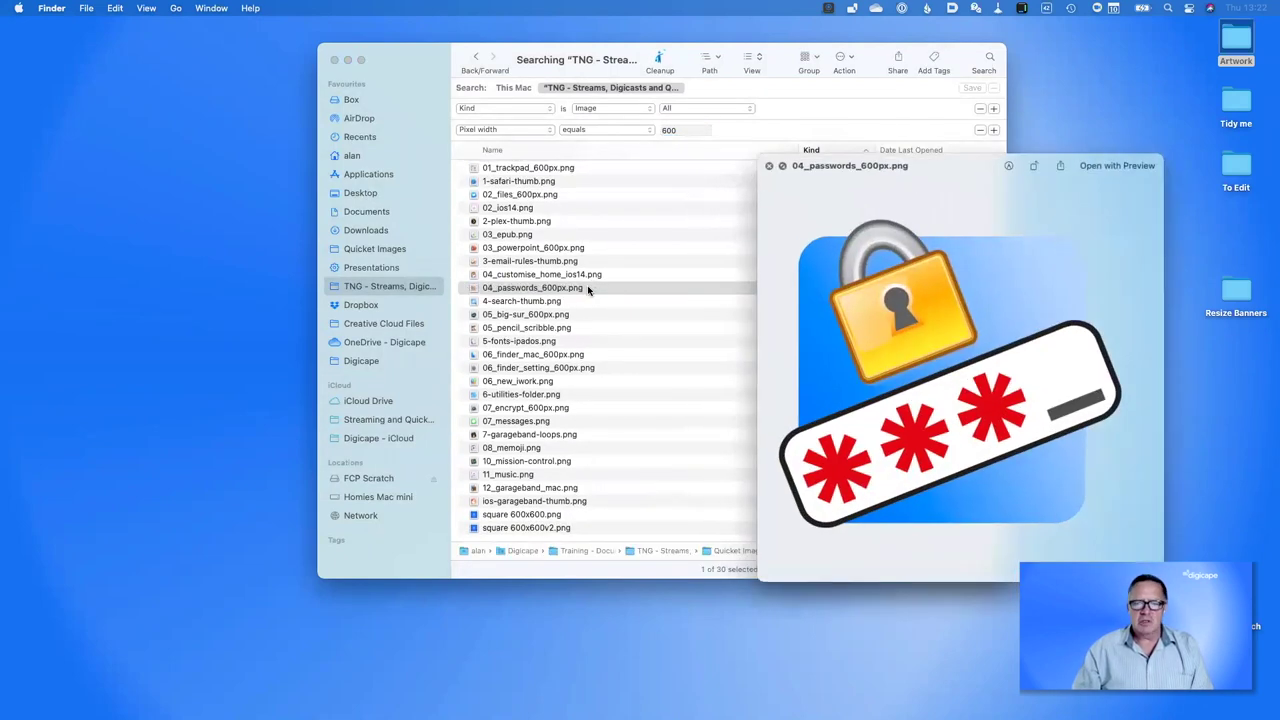
{"action": "key", "text": "Down"}
{"action": "key", "text": "Down"}
{"action": "key", "text": "space"}
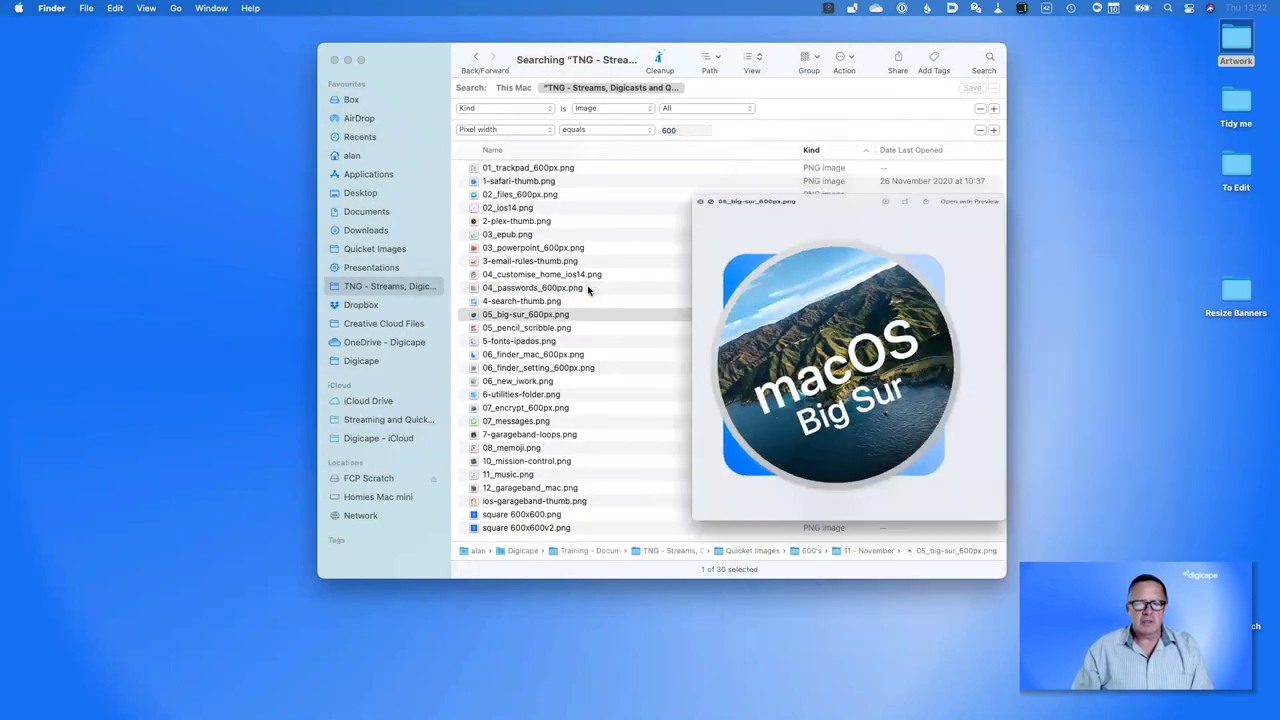
{"action": "key", "text": "super+i"}
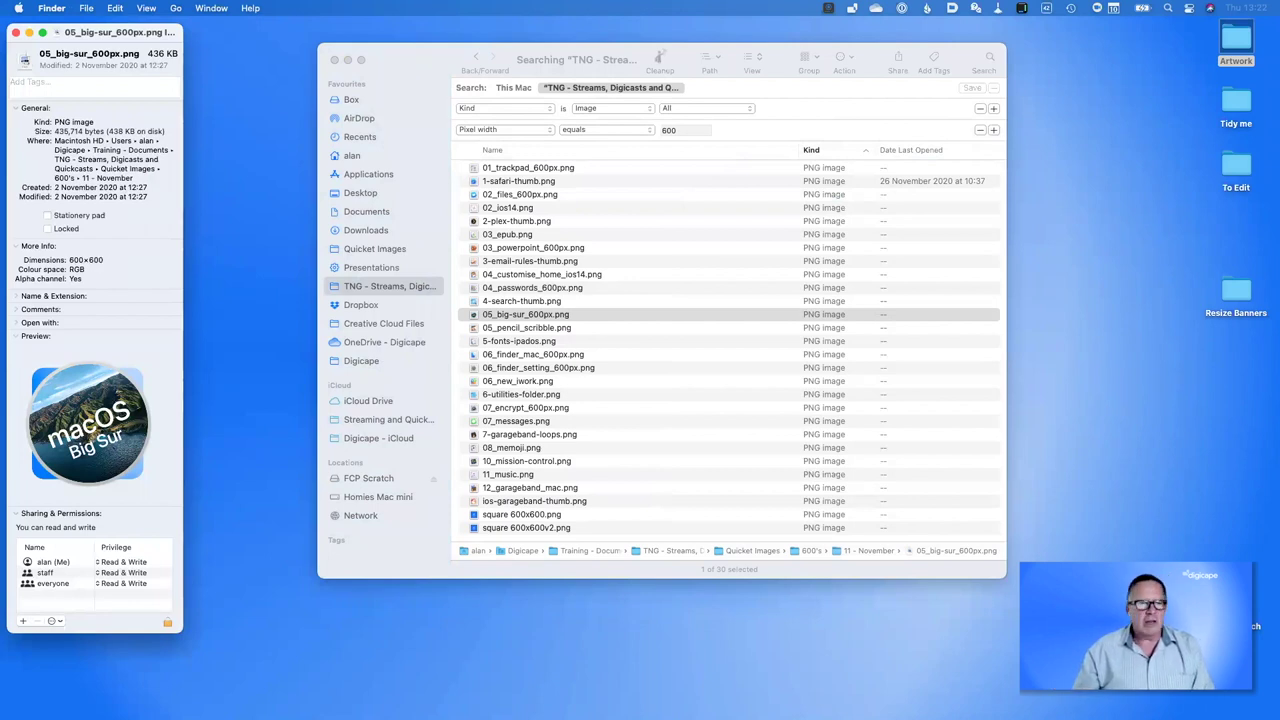
{"action": "left_click", "coordinate": [15, 33]}
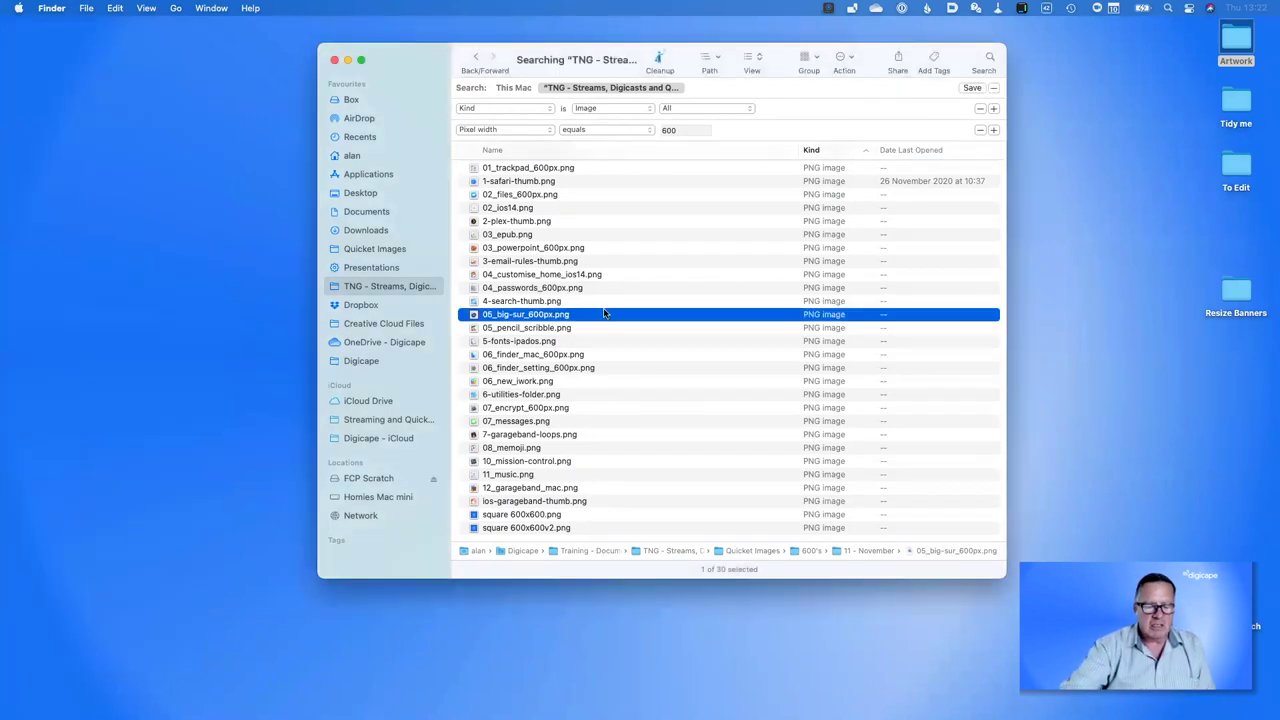
Search the available search attributes for "page" and examine the Pages attribute without applying it
{"action": "left_click", "coordinate": [506, 130]}
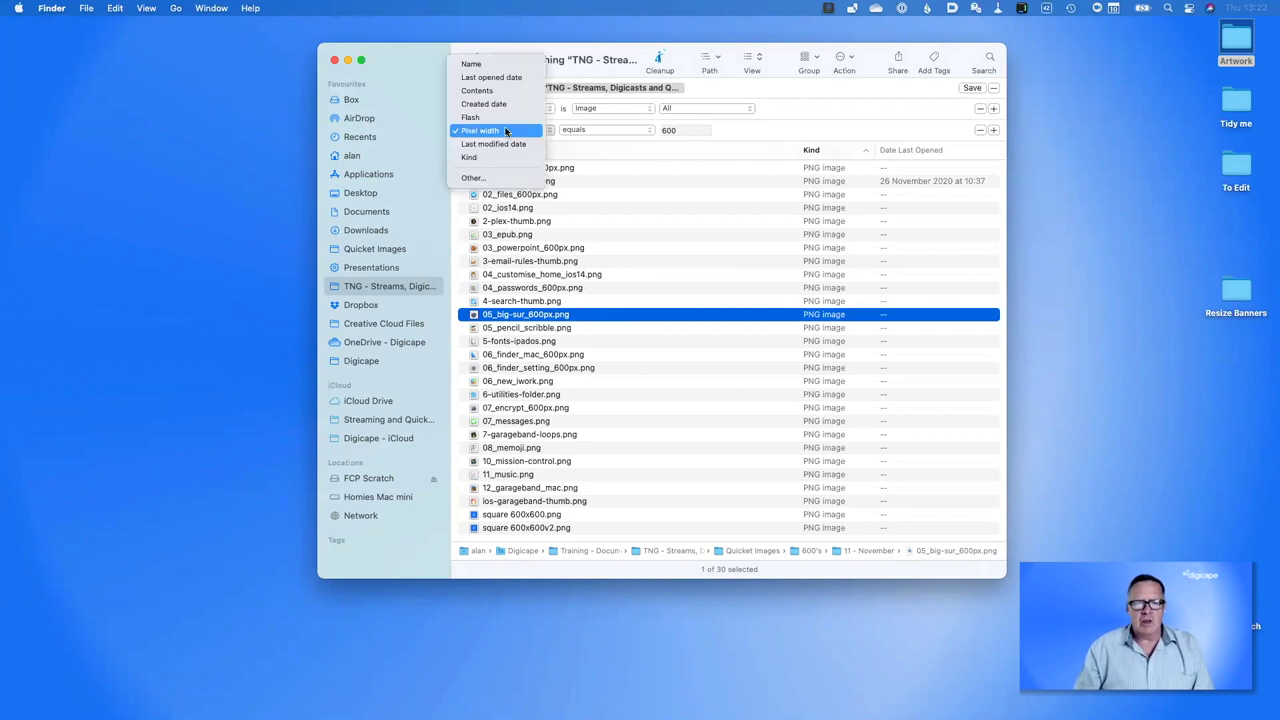
{"action": "left_click", "coordinate": [490, 176]}
{"action": "scroll", "coordinate": [648, 340], "scroll_direction": "down", "scroll_amount": 10}
{"action": "type", "text": "page"}
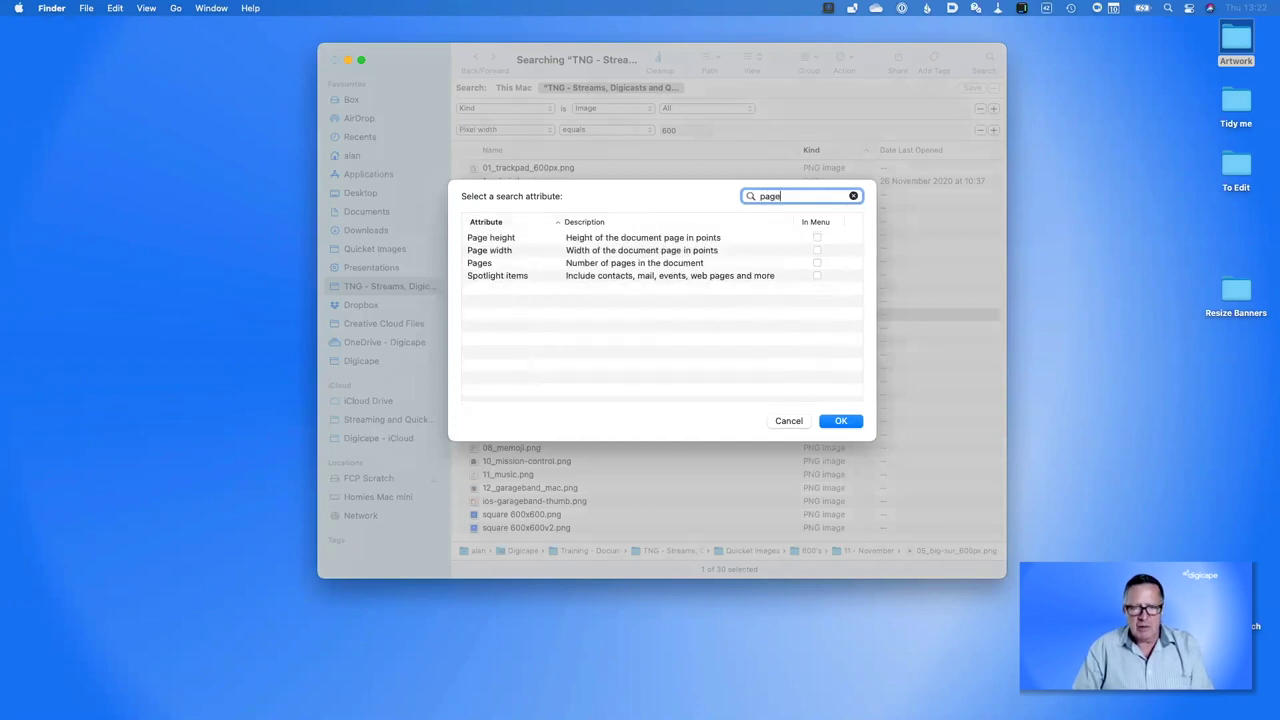
{"action": "left_click", "coordinate": [702, 263]}
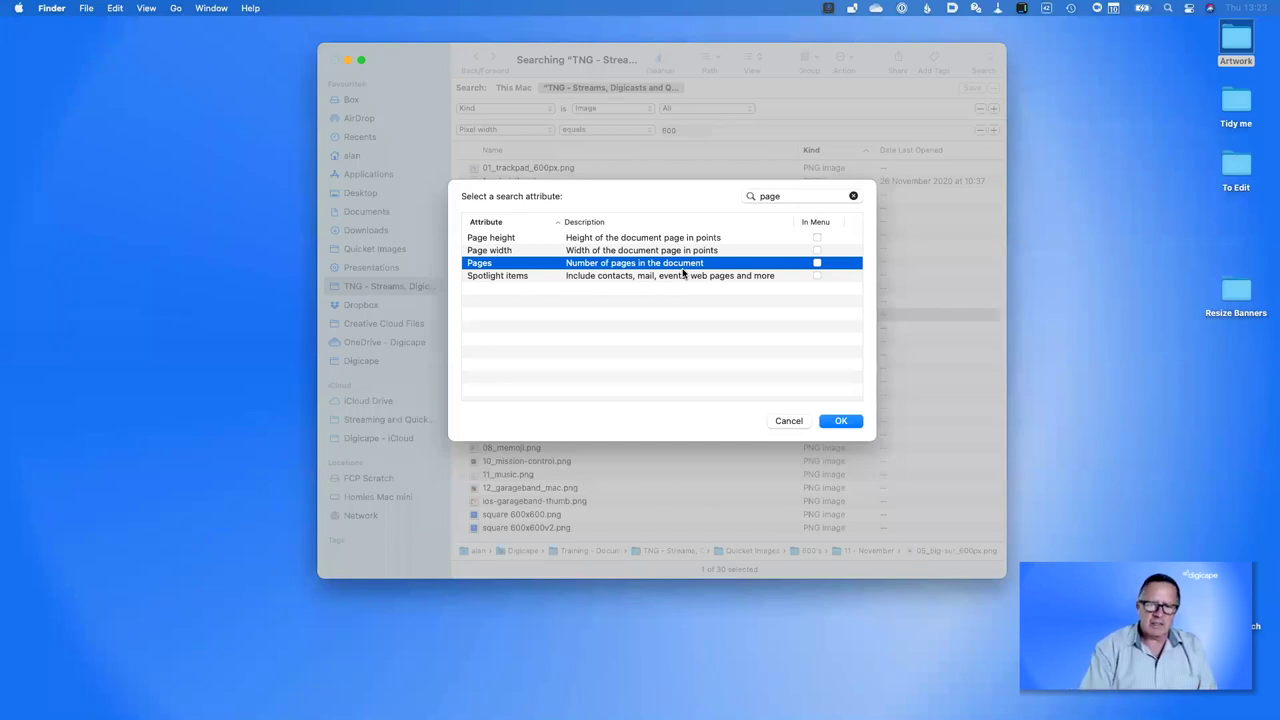
{"action": "left_click", "coordinate": [787, 421]}
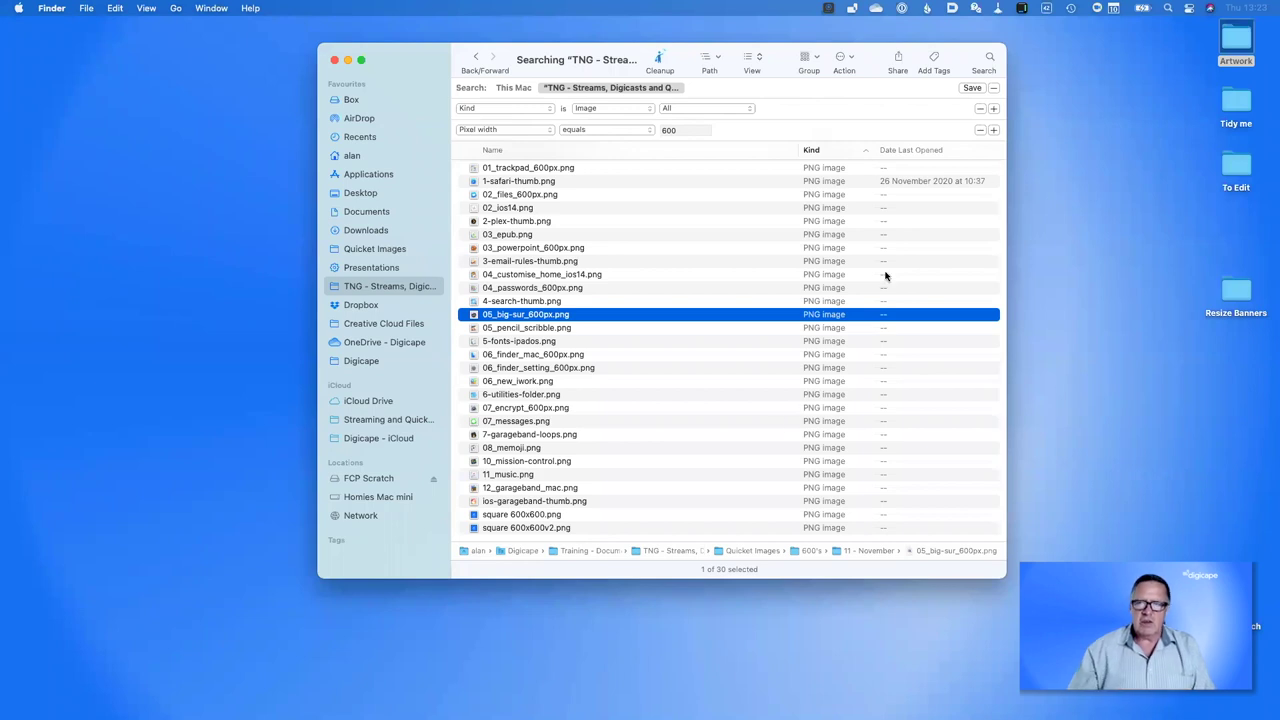
Replace the Image and Pixel width conditions with a search of This Mac for files whose kind is Presentation
{"action": "left_click", "coordinate": [980, 130]}
{"action": "left_click", "coordinate": [980, 109]}
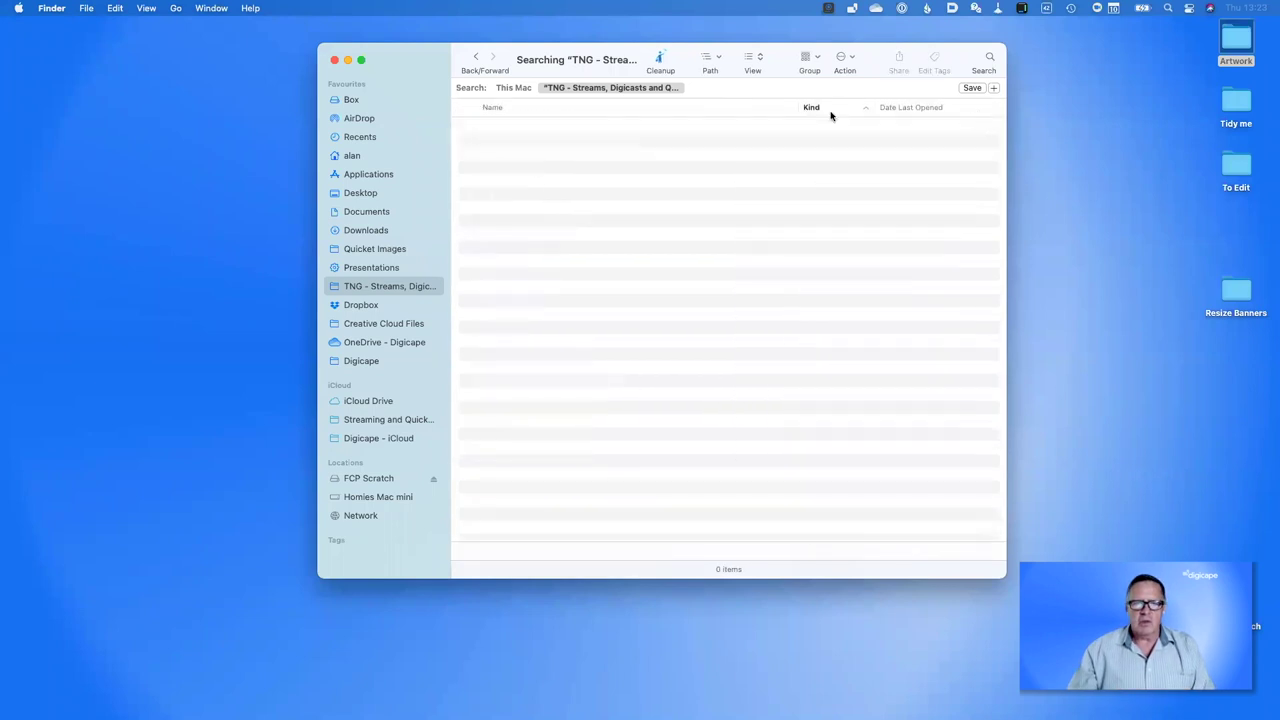
{"action": "left_click", "coordinate": [513, 88]}
{"action": "left_click", "coordinate": [992, 88]}
{"action": "left_click", "coordinate": [540, 108]}
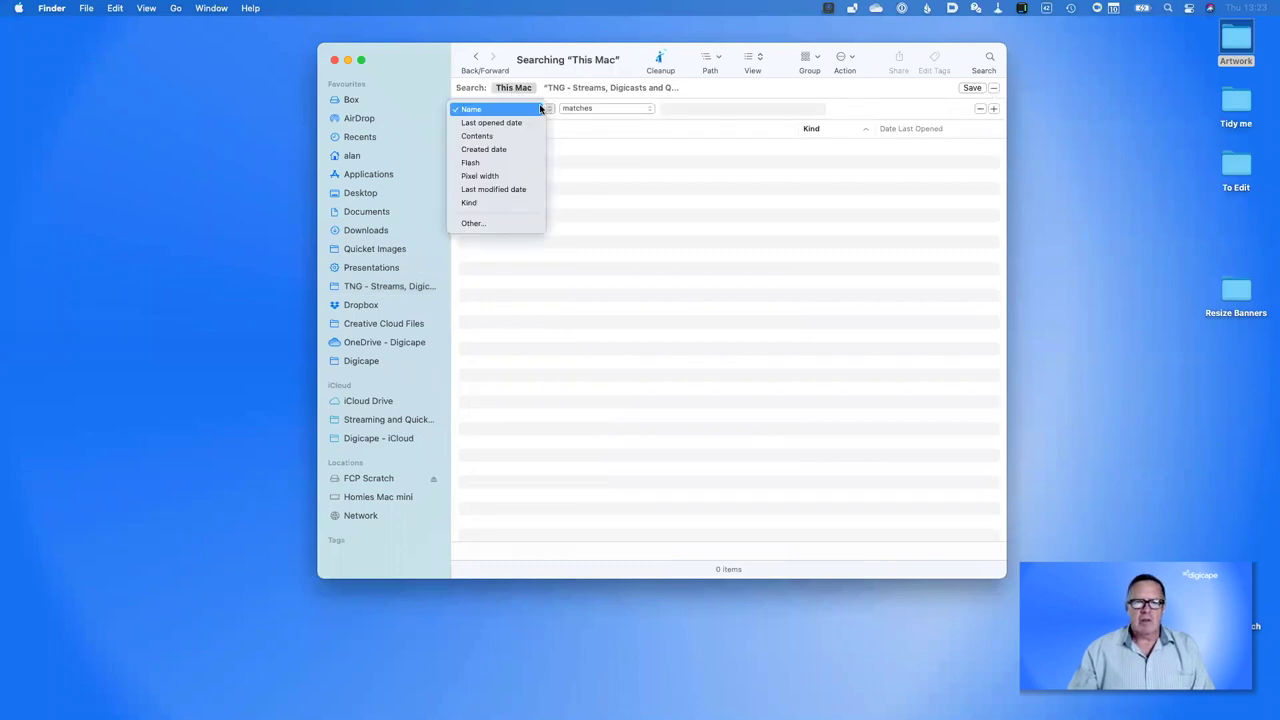
{"action": "left_click", "coordinate": [510, 202]}
{"action": "left_click", "coordinate": [611, 110]}
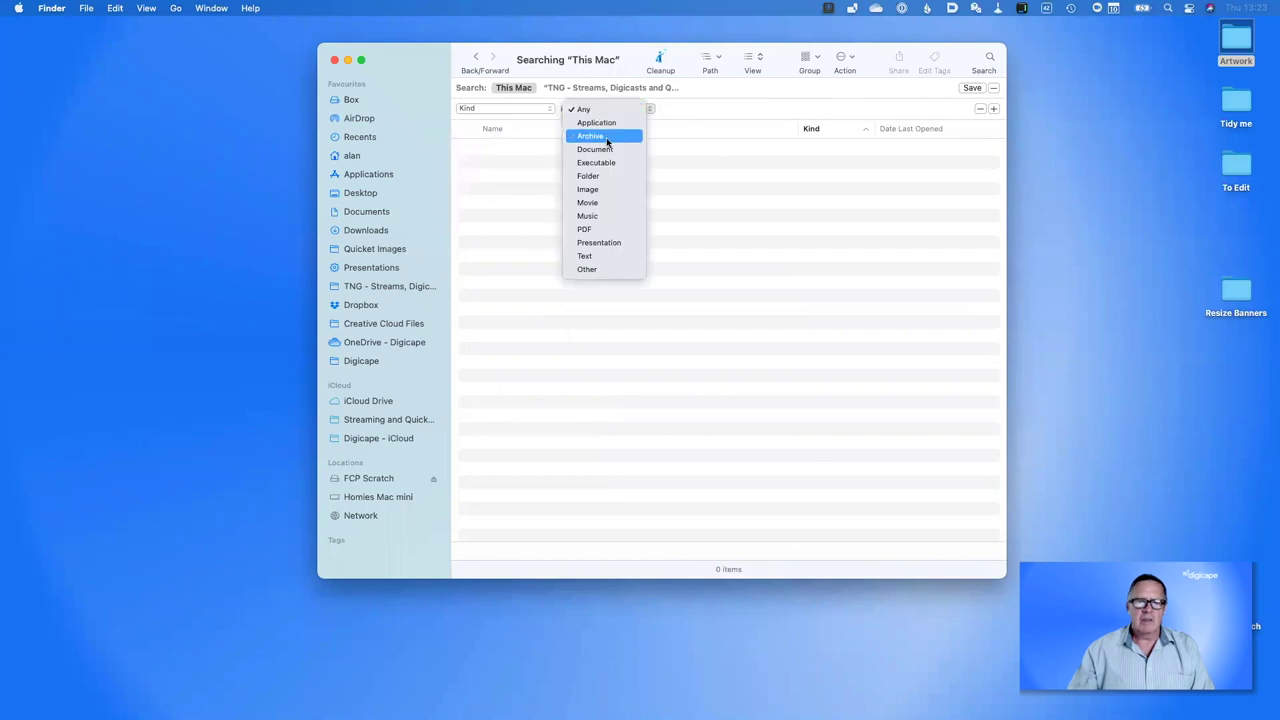
{"action": "left_click", "coordinate": [611, 242]}
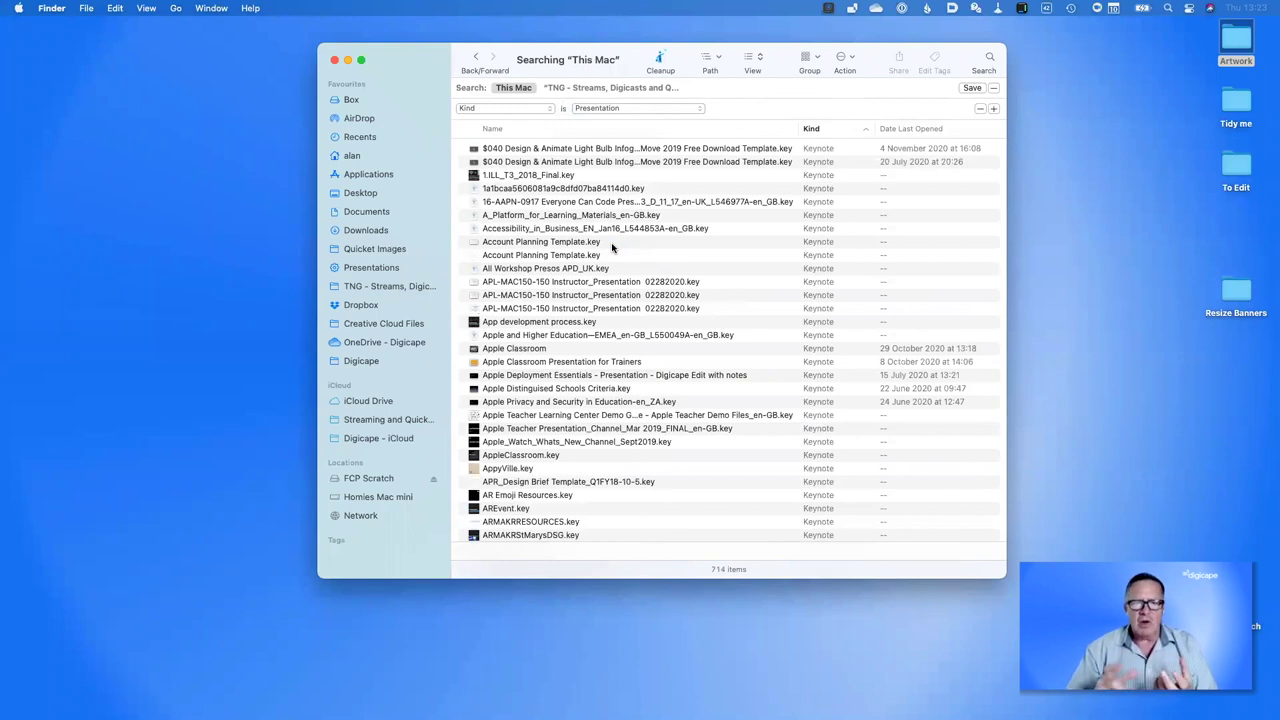
Add a condition for a created date within the last 6 months and look through the matching presentations
{"action": "left_click", "coordinate": [993, 108]}
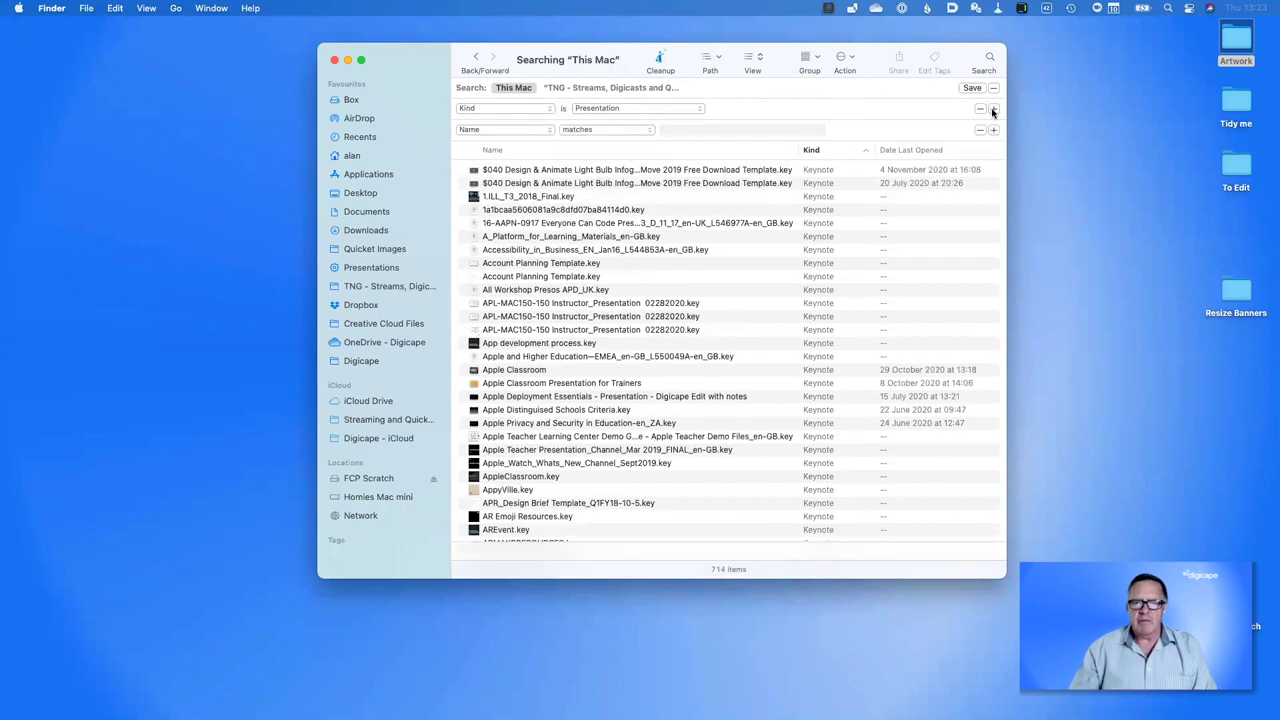
{"action": "left_click", "coordinate": [539, 131]}
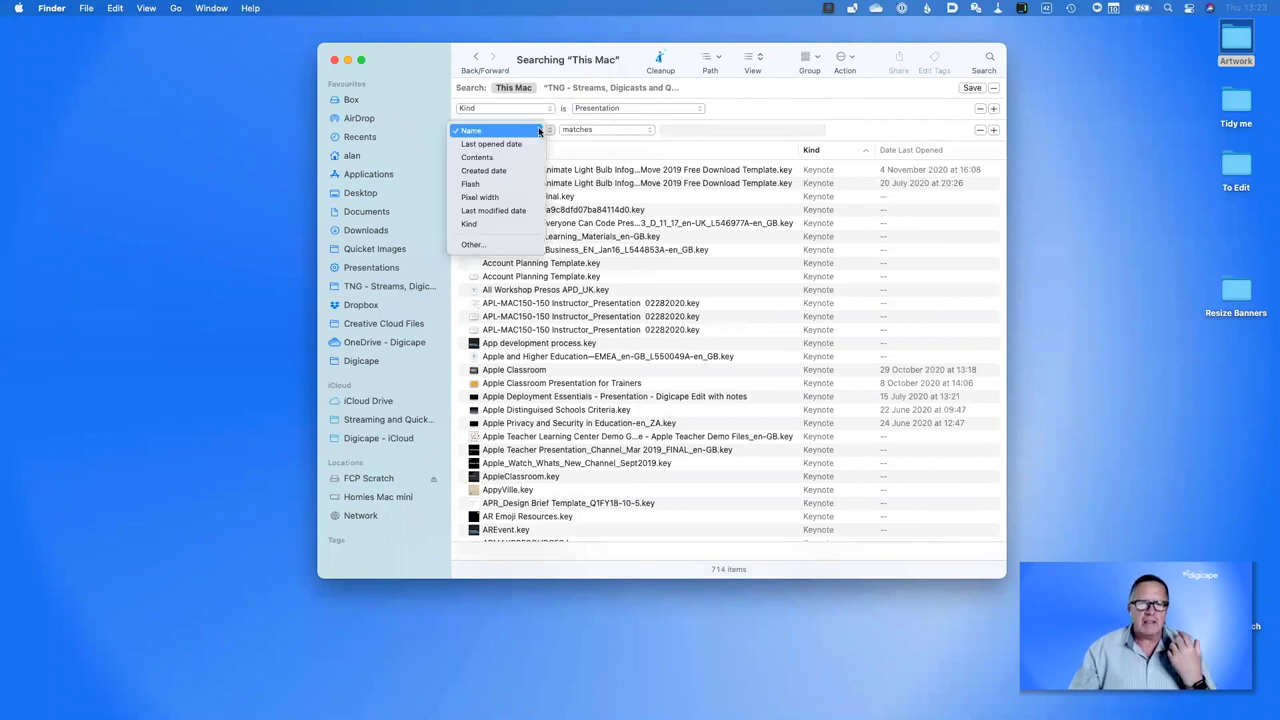
{"action": "left_click", "coordinate": [515, 170]}
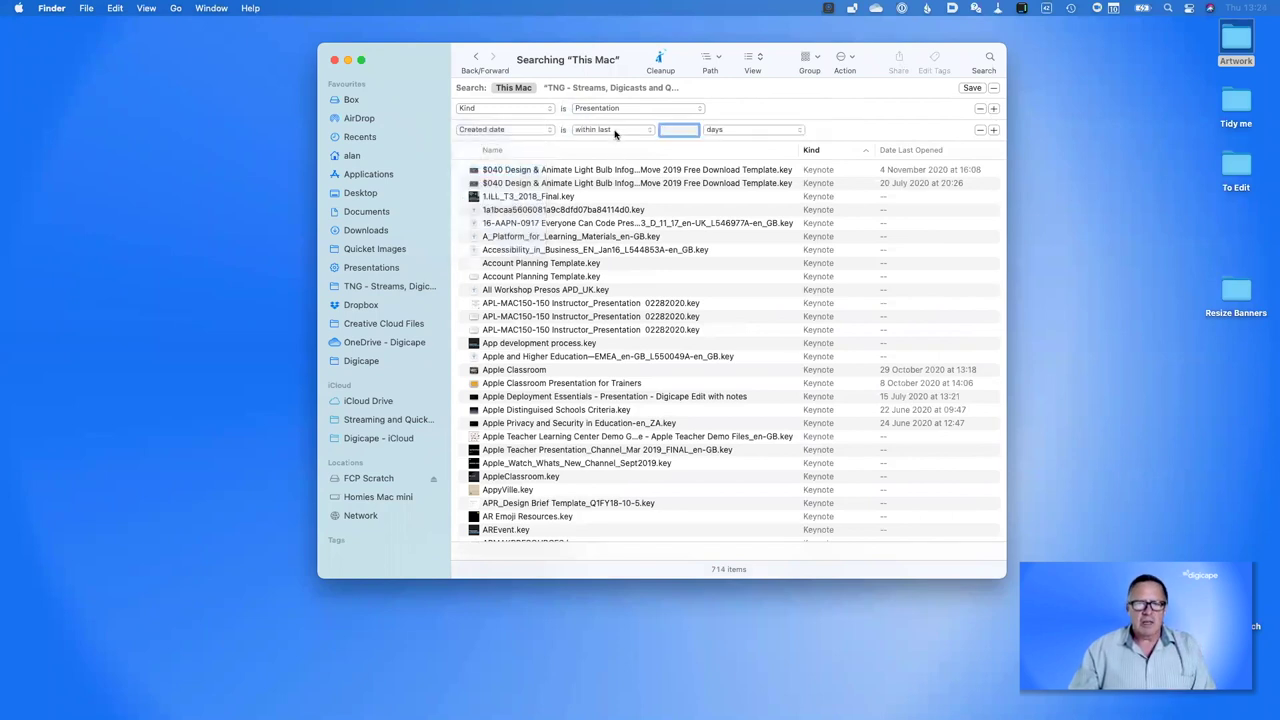
{"action": "type", "text": "6"}
{"action": "left_click", "coordinate": [728, 135]}
{"action": "left_click", "coordinate": [728, 160]}
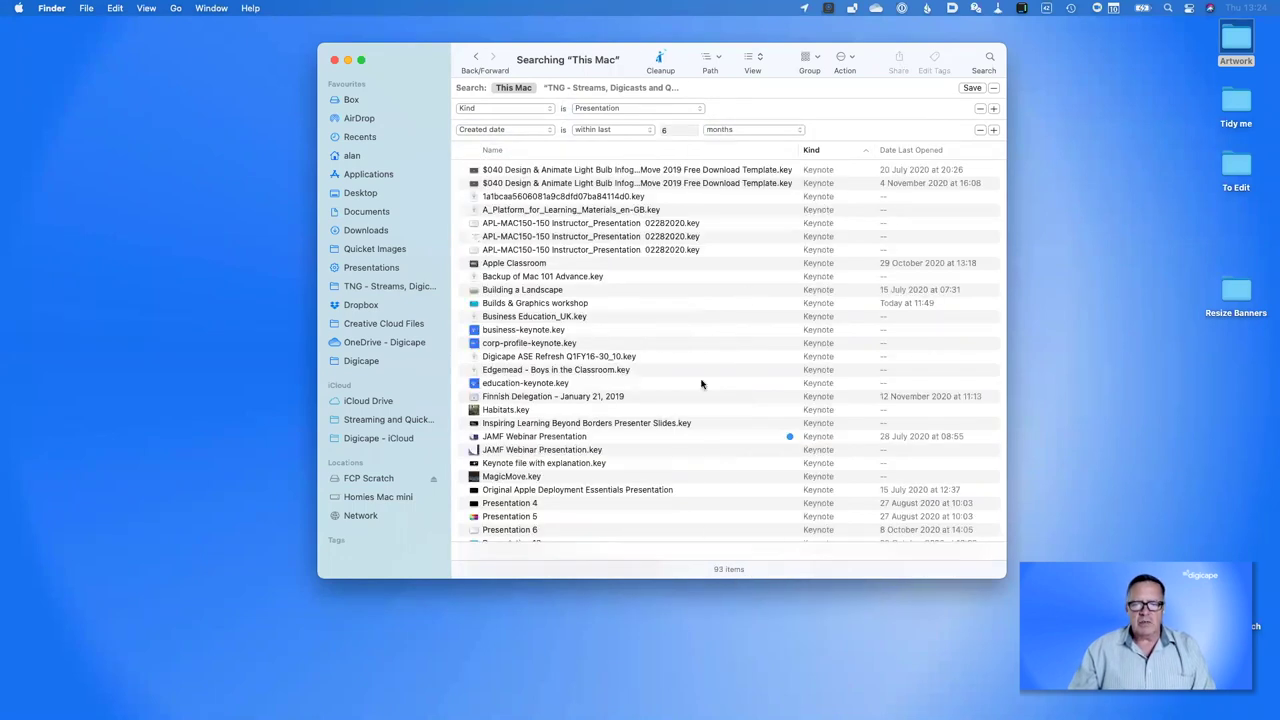
{"action": "scroll", "coordinate": [760, 437], "scroll_direction": "down", "scroll_amount": 15}
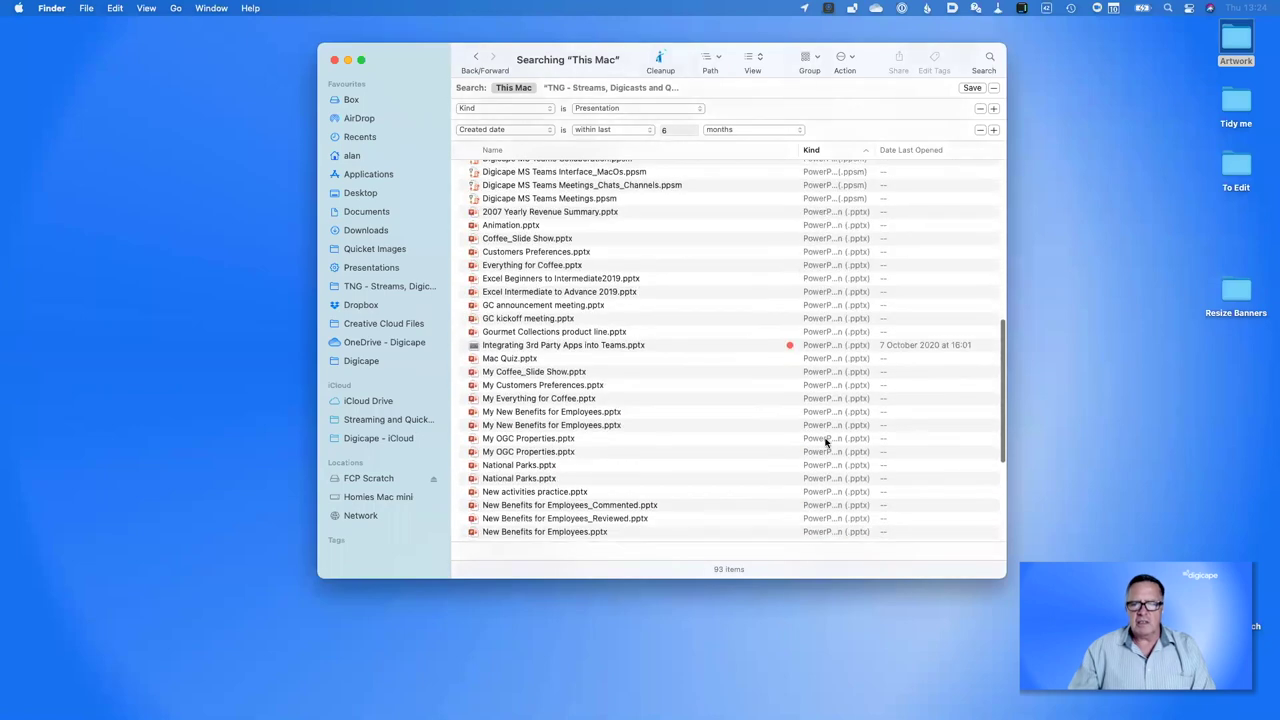
{"action": "scroll", "coordinate": [826, 441], "scroll_direction": "down", "scroll_amount": 3}
{"action": "scroll", "coordinate": [826, 441], "scroll_direction": "up", "scroll_amount": 15}
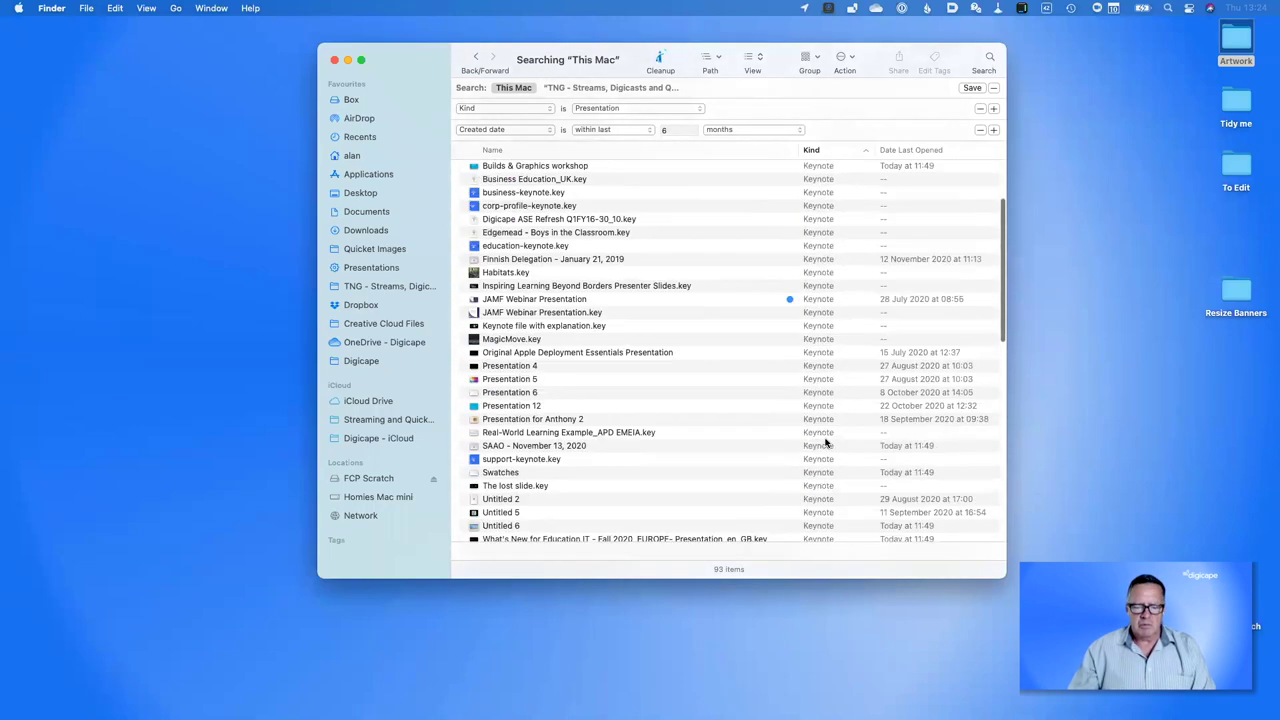
{"action": "scroll", "coordinate": [826, 441], "scroll_direction": "up", "scroll_amount": 5}
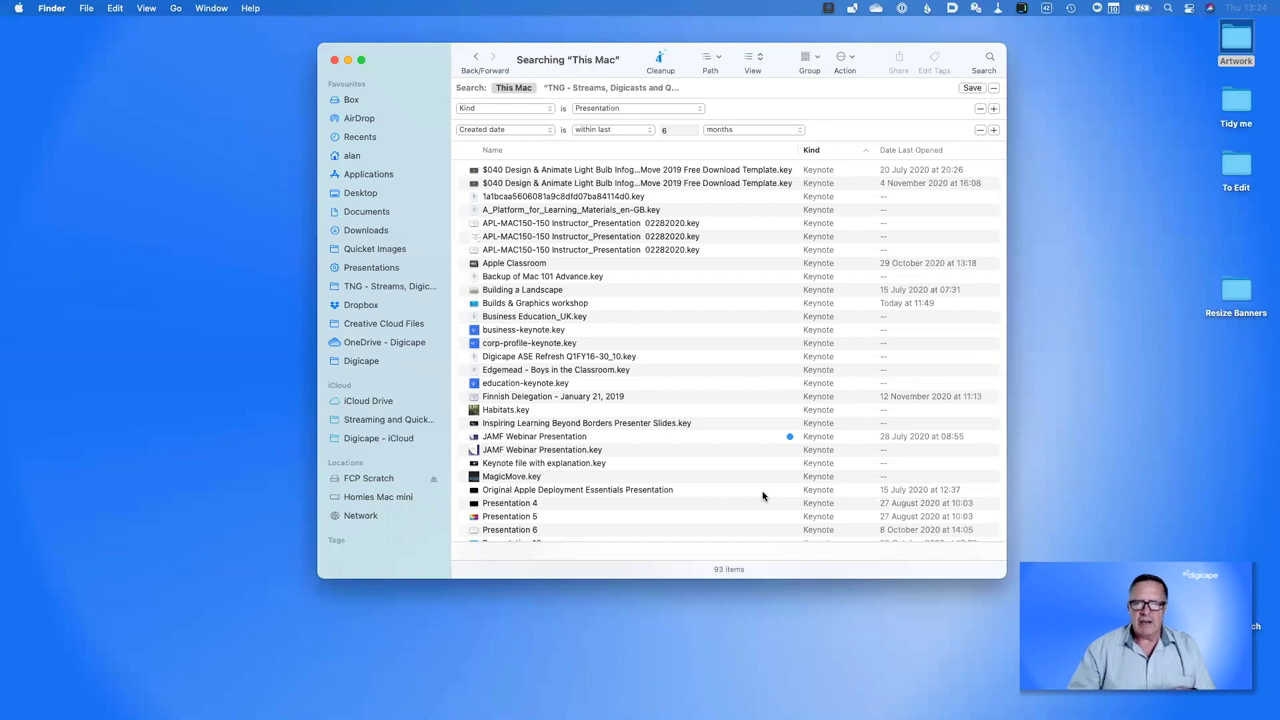
Begin saving the search as a Smart Folder and name it "Presentation = 6 months"
{"action": "left_click", "coordinate": [972, 89]}
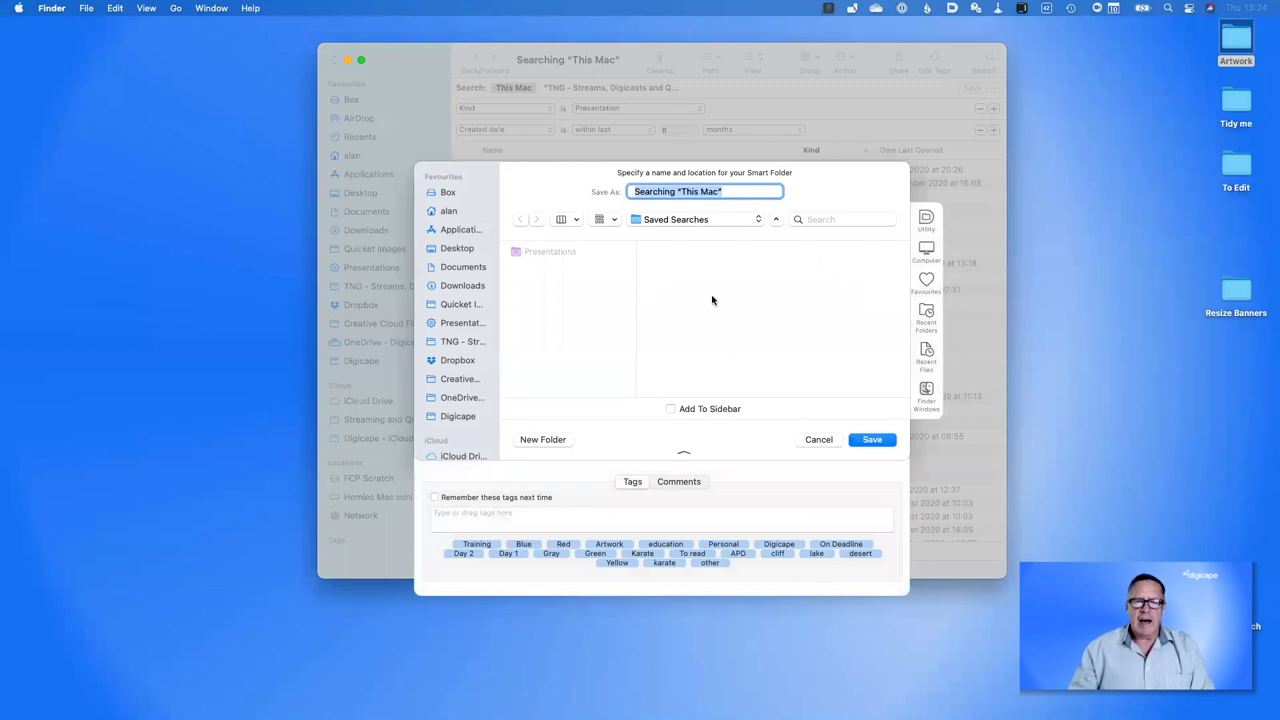
{"action": "left_click", "coordinate": [733, 191]}
{"action": "key", "text": "BackSpace"}
{"action": "key", "text": "BackSpace"}
{"action": "key", "text": "BackSpace"}
{"action": "key", "text": "BackSpace"}
{"action": "key", "text": "BackSpace"}
{"action": "key", "text": "BackSpace"}
{"action": "key", "text": "BackSpace"}
{"action": "key", "text": "BackSpace"}
{"action": "key", "text": "BackSpace"}
{"action": "key", "text": "BackSpace"}
{"action": "key", "text": "BackSpace"}
{"action": "key", "text": "BackSpace"}
{"action": "key", "text": "BackSpace"}
{"action": "key", "text": "BackSpace"}
{"action": "key", "text": "BackSpace"}
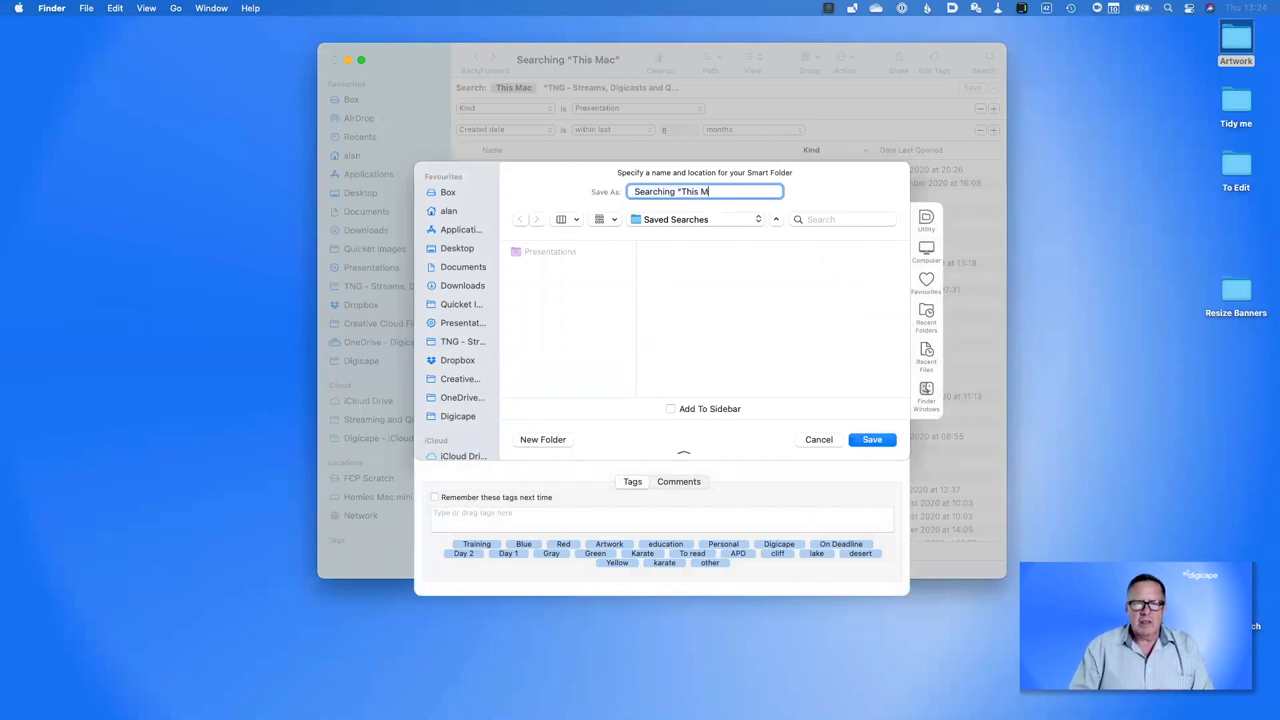
{"action": "key", "text": "BackSpace"}
{"action": "key", "text": "BackSpace"}
{"action": "key", "text": "BackSpace"}
{"action": "key", "text": "BackSpace"}
{"action": "key", "text": "BackSpace"}
{"action": "type", "text": "P"}
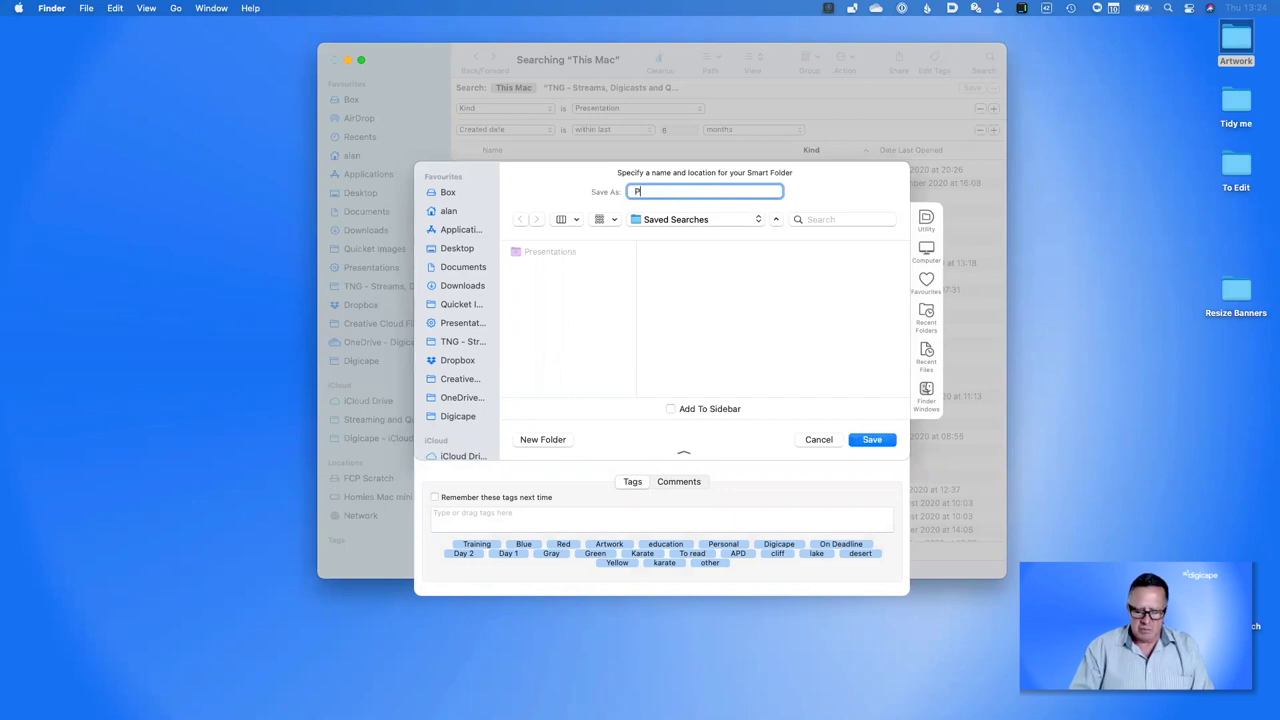
{"action": "type", "text": "resentation"}
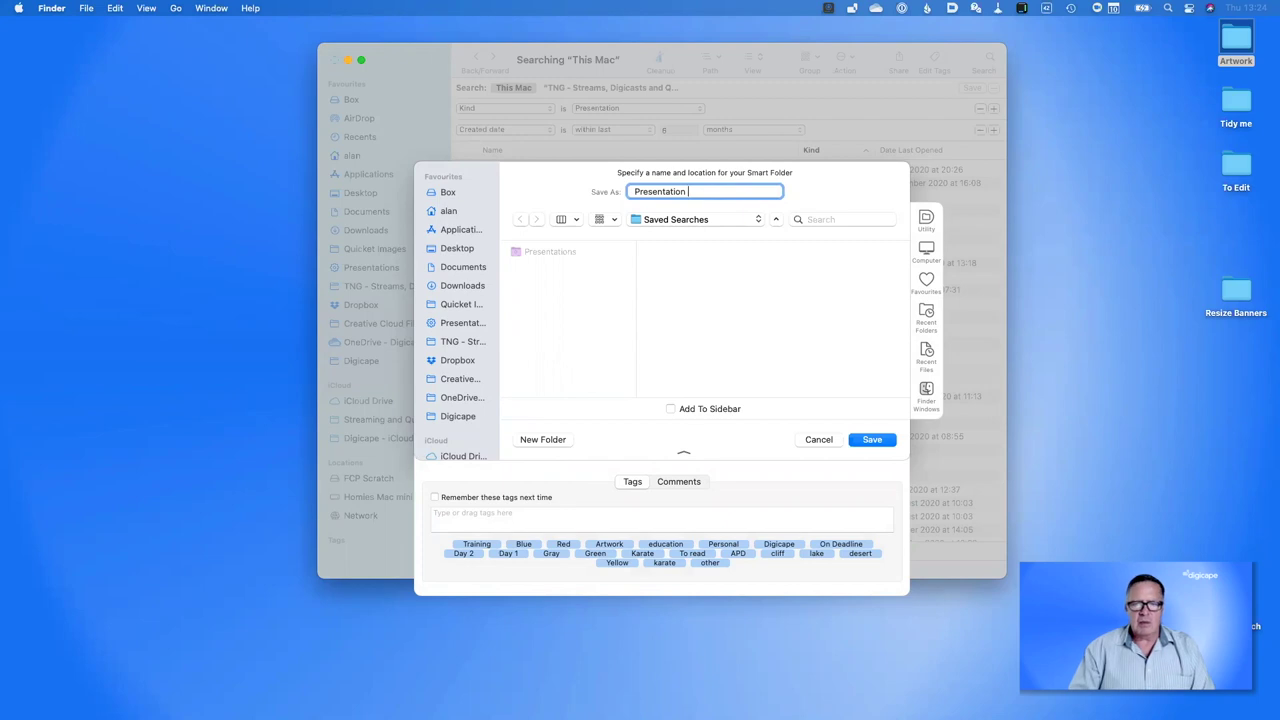
{"action": "type", "text": " = 6 months"}
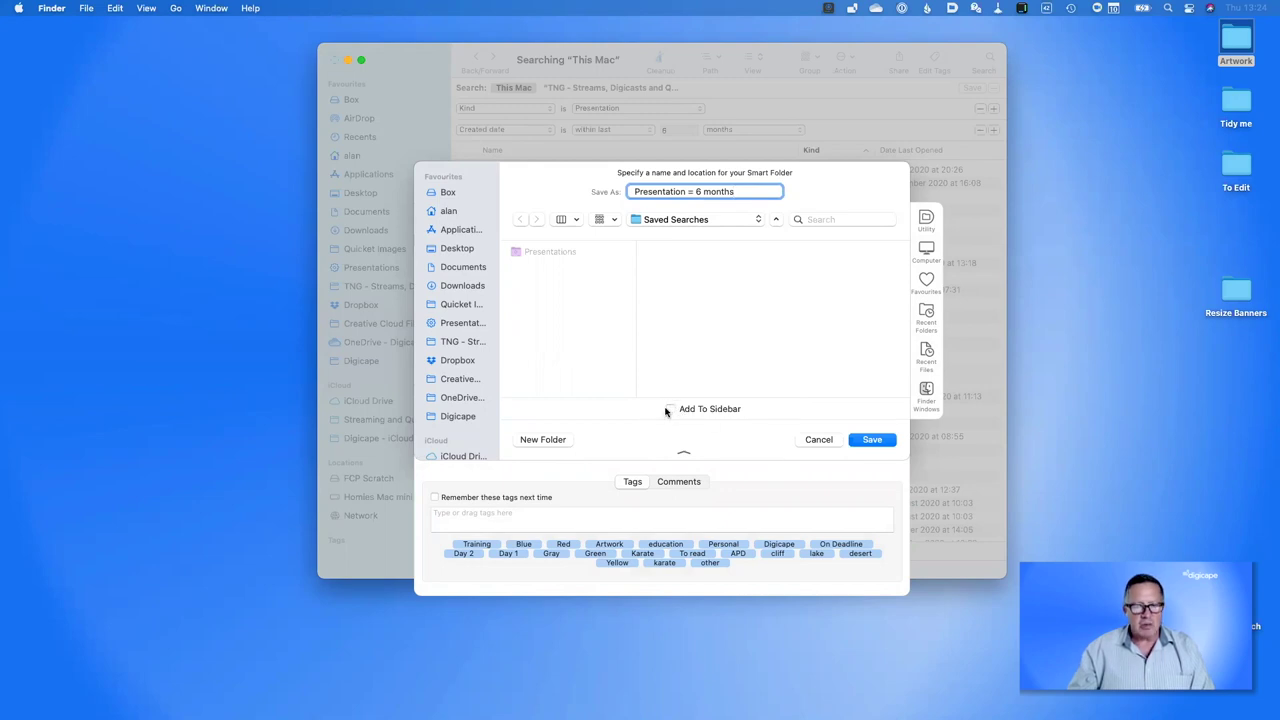
Choose the Desktop as the Smart Folder's location and save it there
{"action": "left_click", "coordinate": [671, 221]}
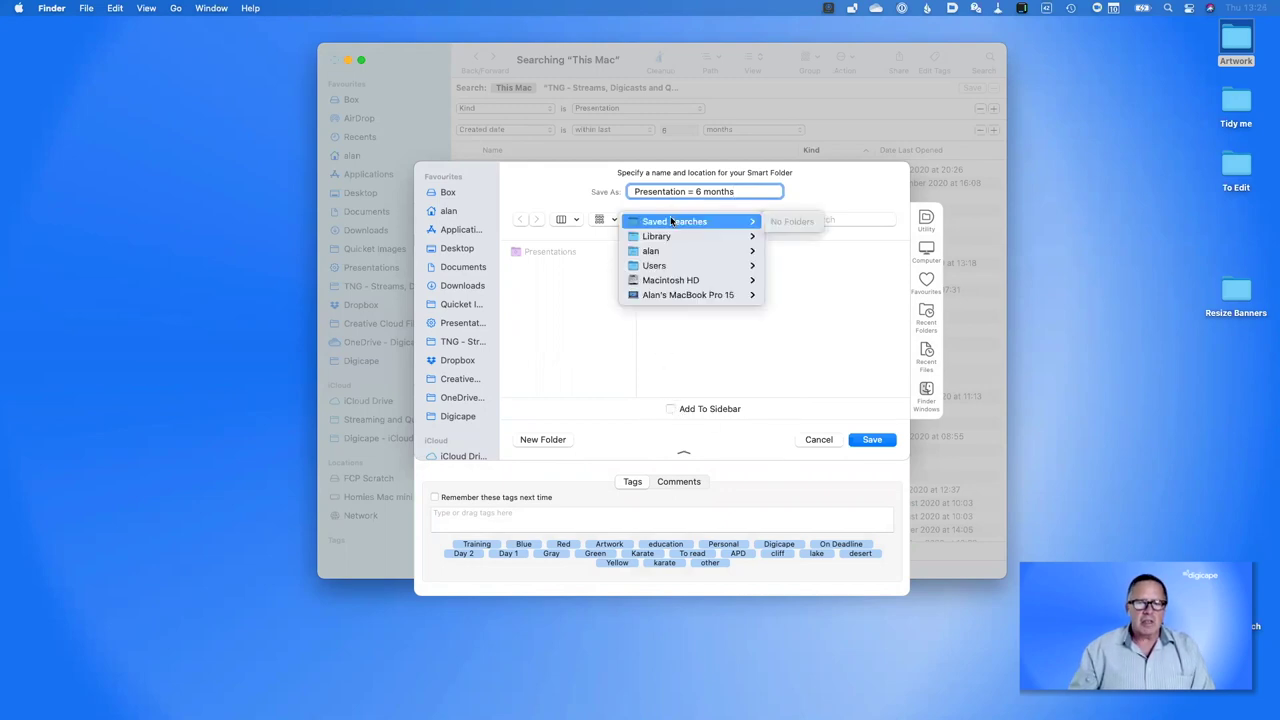
{"action": "mouse_move", "coordinate": [657, 232]}
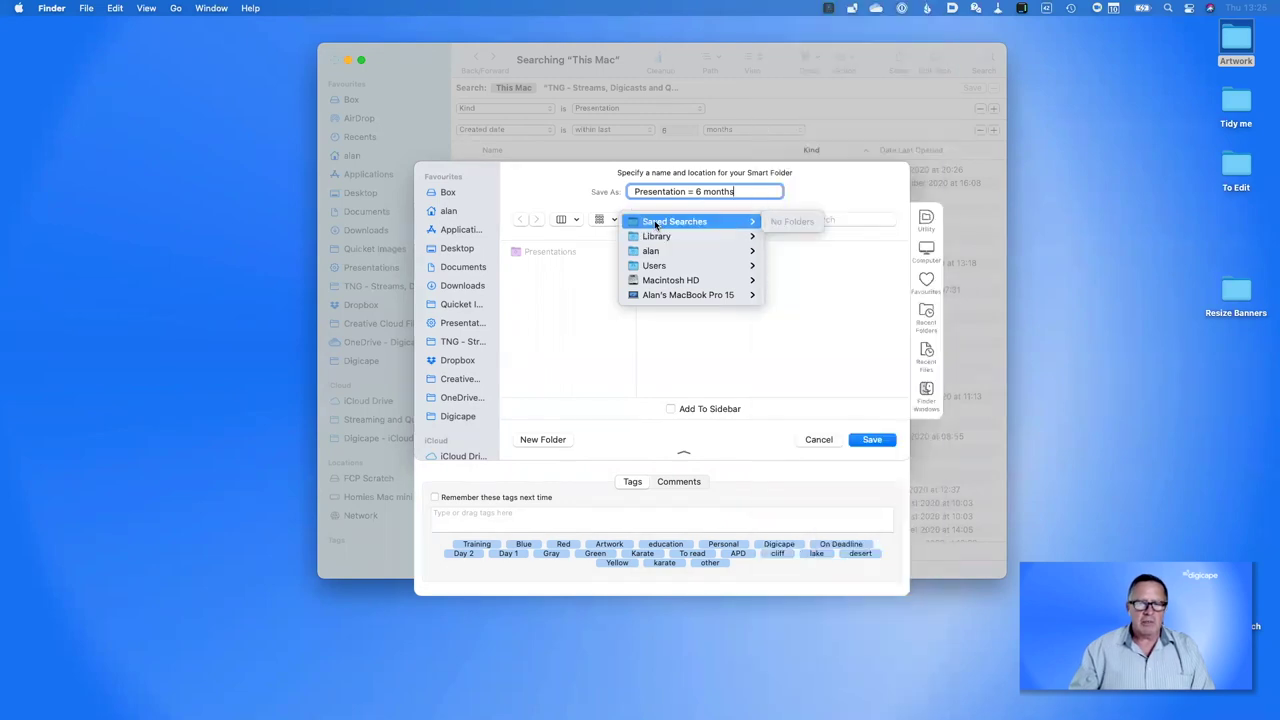
{"action": "left_click", "coordinate": [572, 199]}
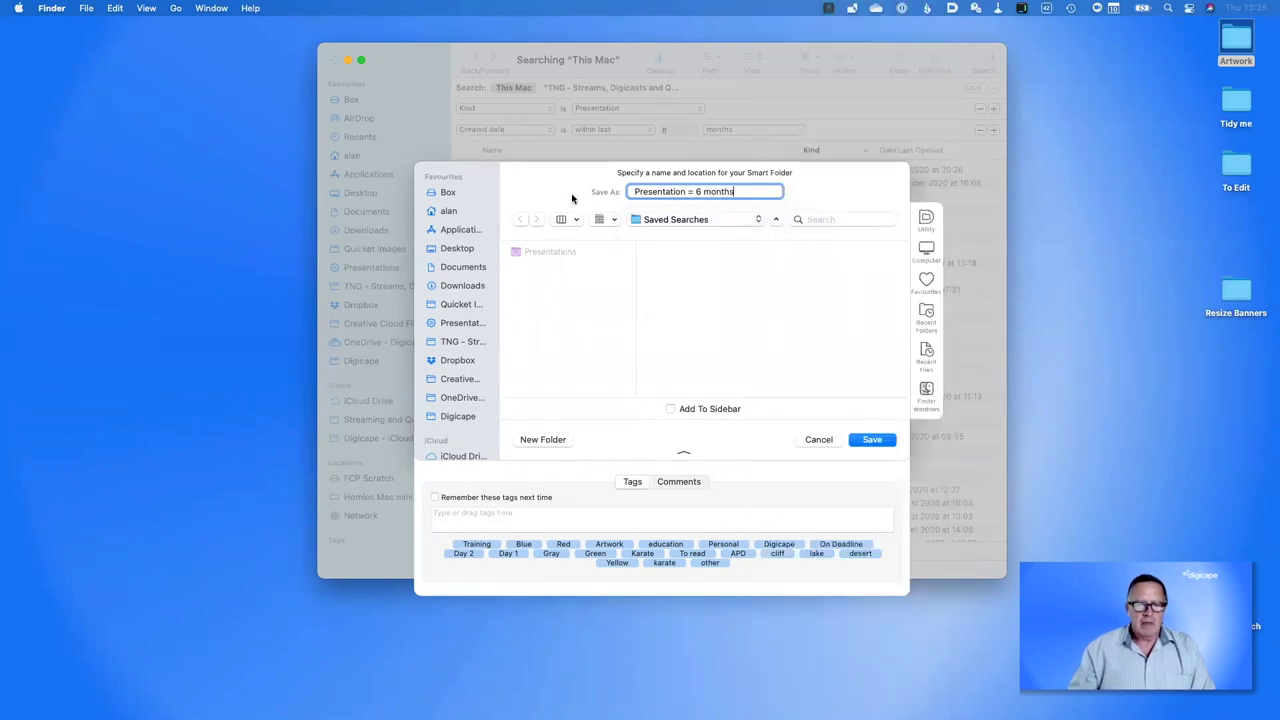
{"action": "left_click", "coordinate": [668, 224]}
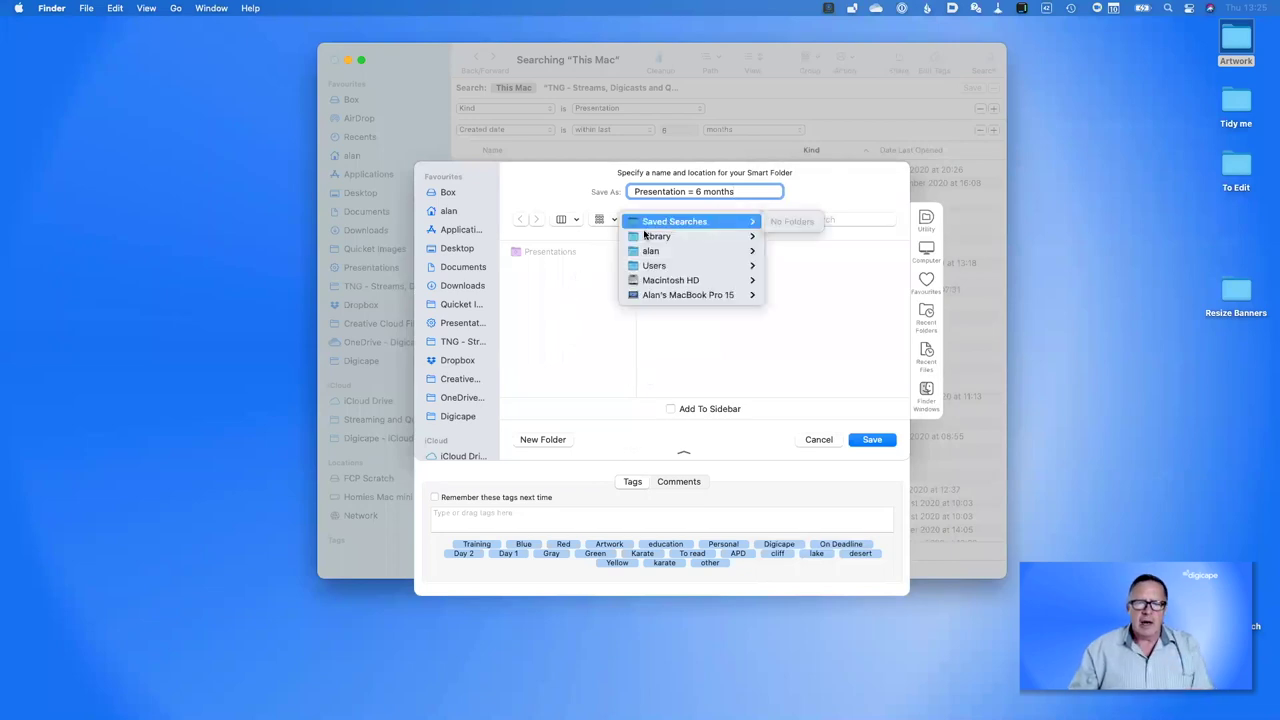
{"action": "mouse_move", "coordinate": [655, 253]}
{"action": "left_click", "coordinate": [830, 280]}
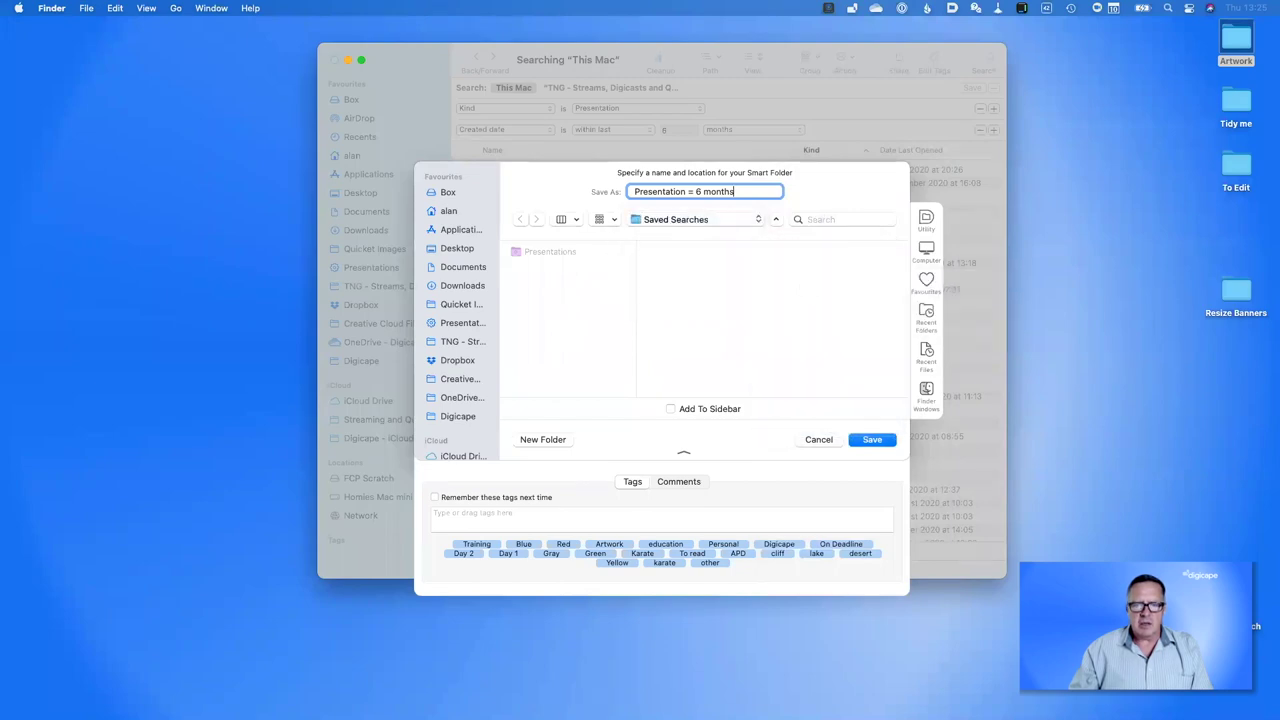
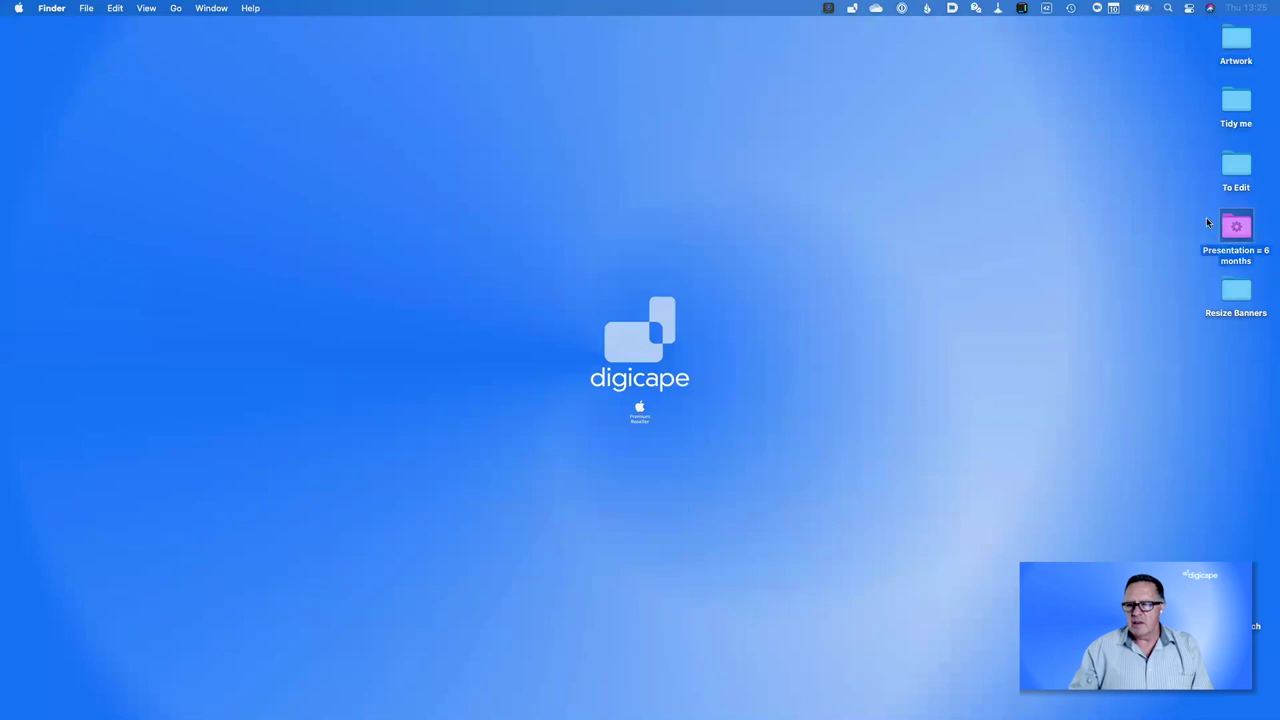
Examine the file information of the "Presentation = 6 months" Smart Folder and browse its contents, closing both windows
{"action": "key", "text": "super+i"}
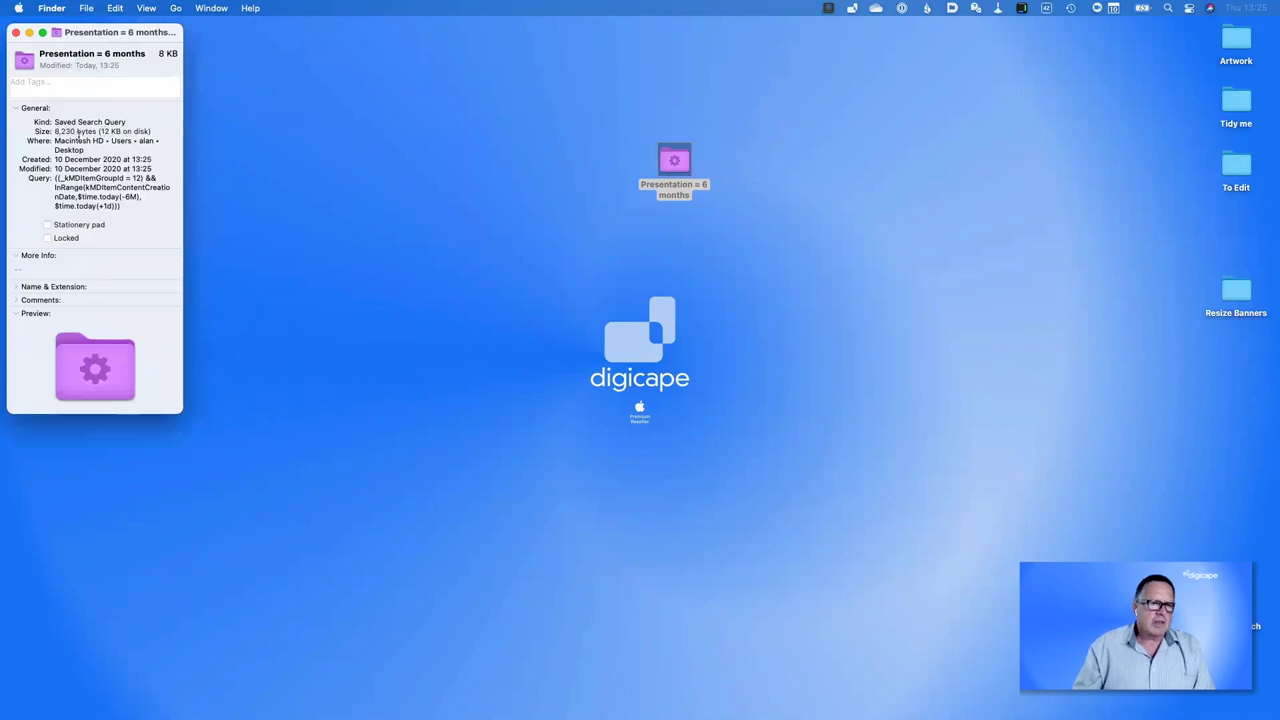
{"action": "left_click", "coordinate": [14, 32]}
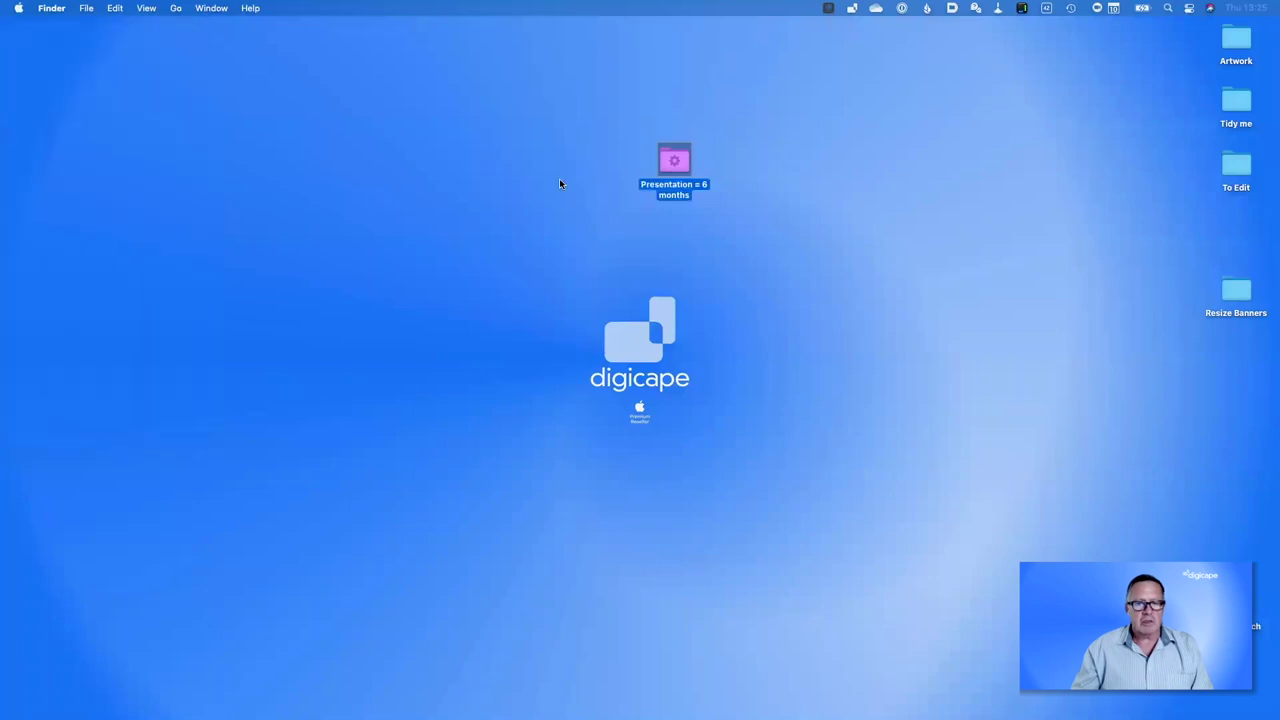
{"action": "double_click", "coordinate": [672, 160]}
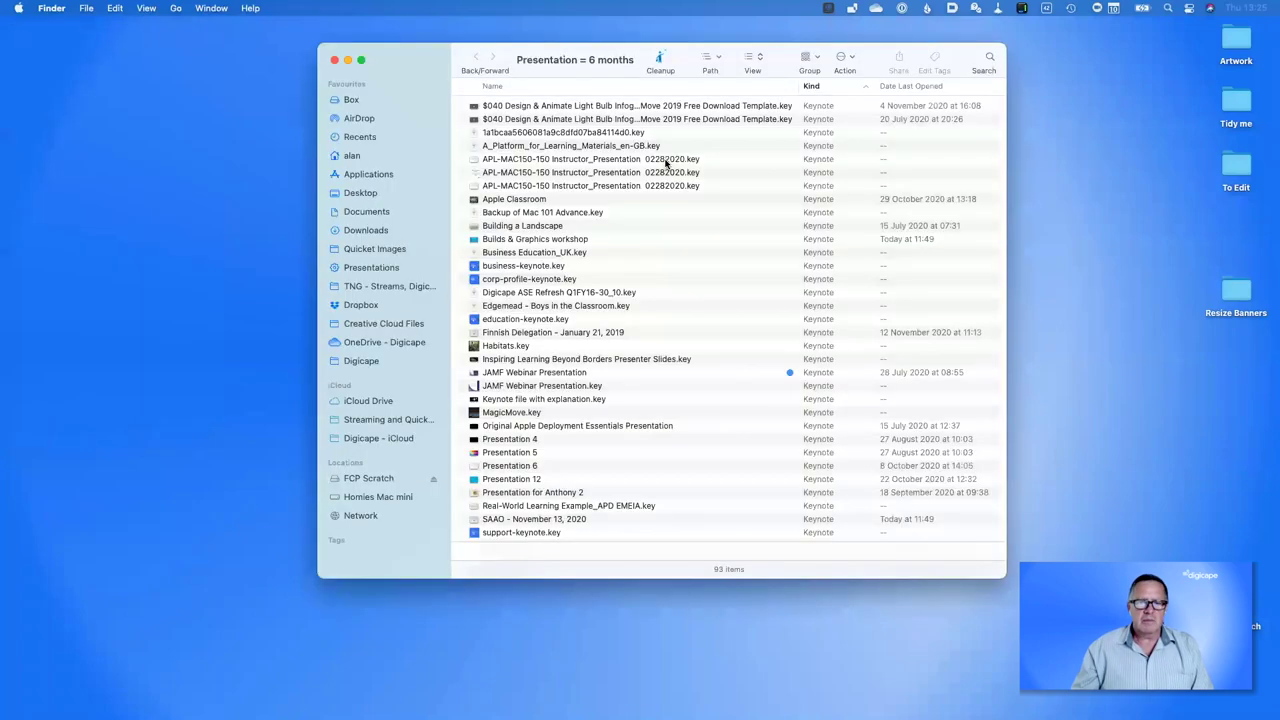
{"action": "scroll", "coordinate": [667, 163], "scroll_direction": "down", "scroll_amount": 10}
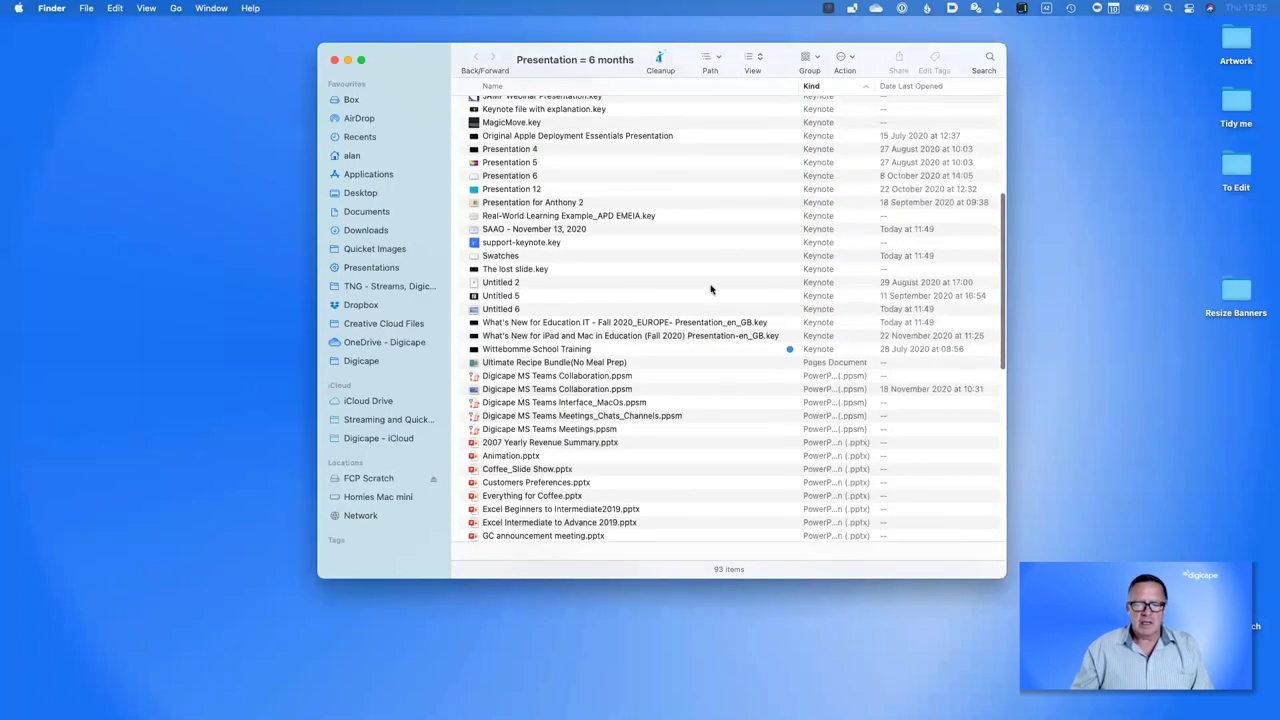
{"action": "scroll", "coordinate": [711, 289], "scroll_direction": "up", "scroll_amount": 5}
{"action": "scroll", "coordinate": [711, 289], "scroll_direction": "down", "scroll_amount": 10}
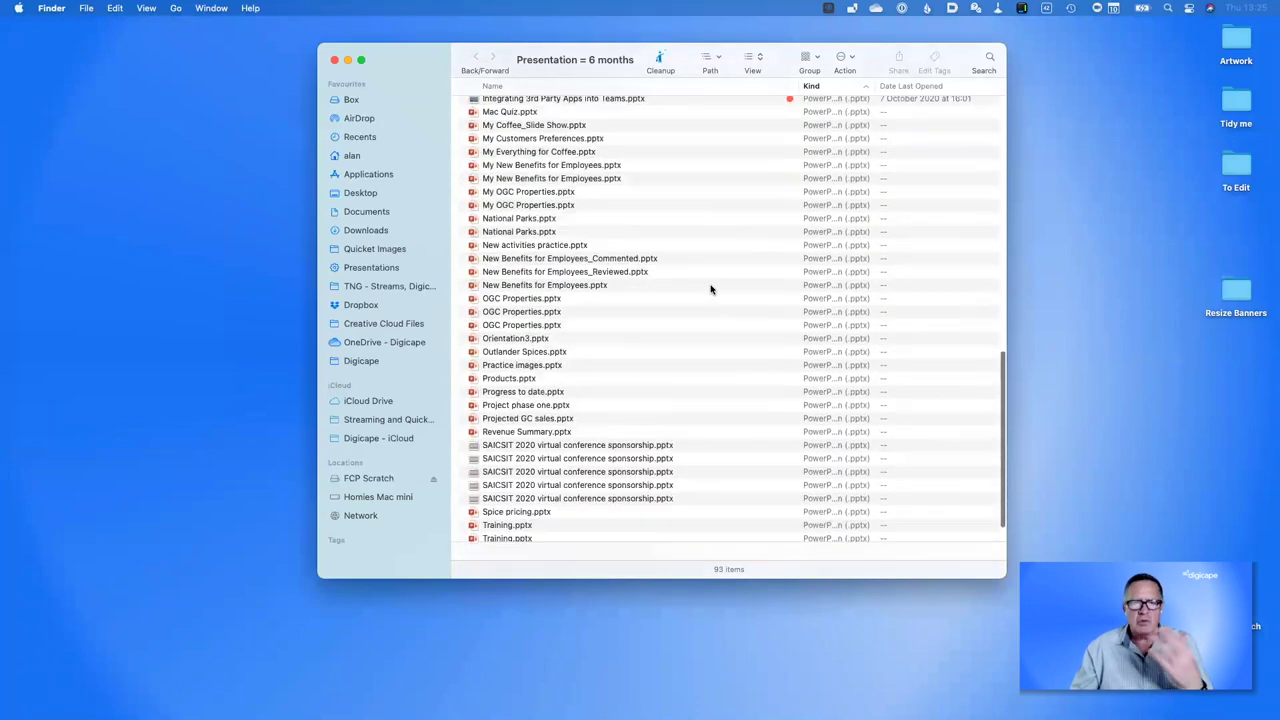
{"action": "left_click", "coordinate": [335, 60]}
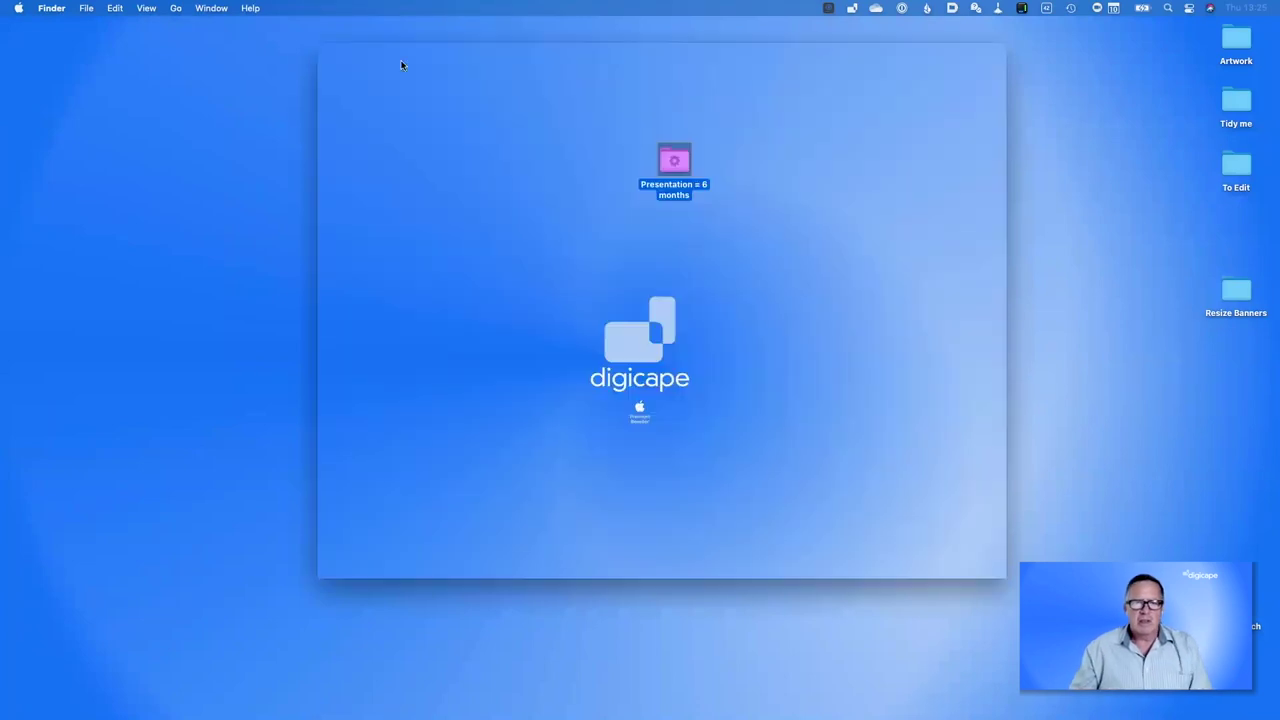
Start a new Finder search and set its kind condition to Other with the value "numbers"
{"action": "left_click", "coordinate": [787, 374]}
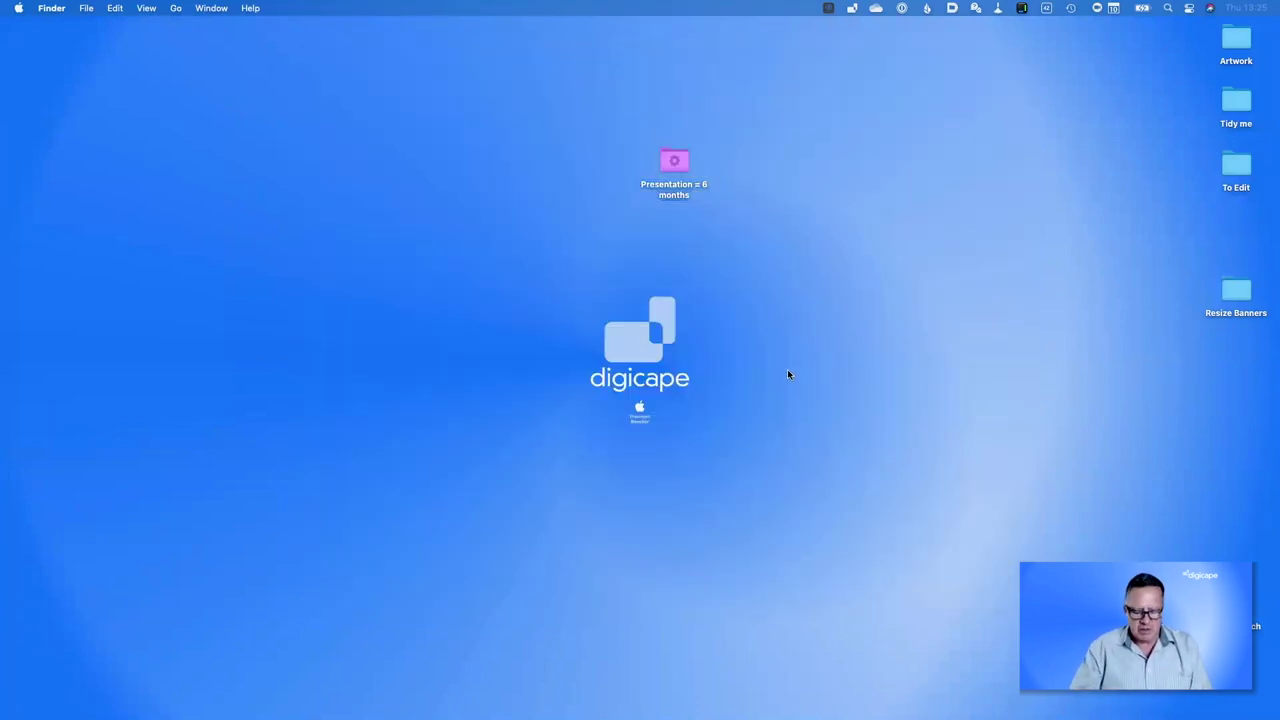
{"action": "key", "text": "super+f"}
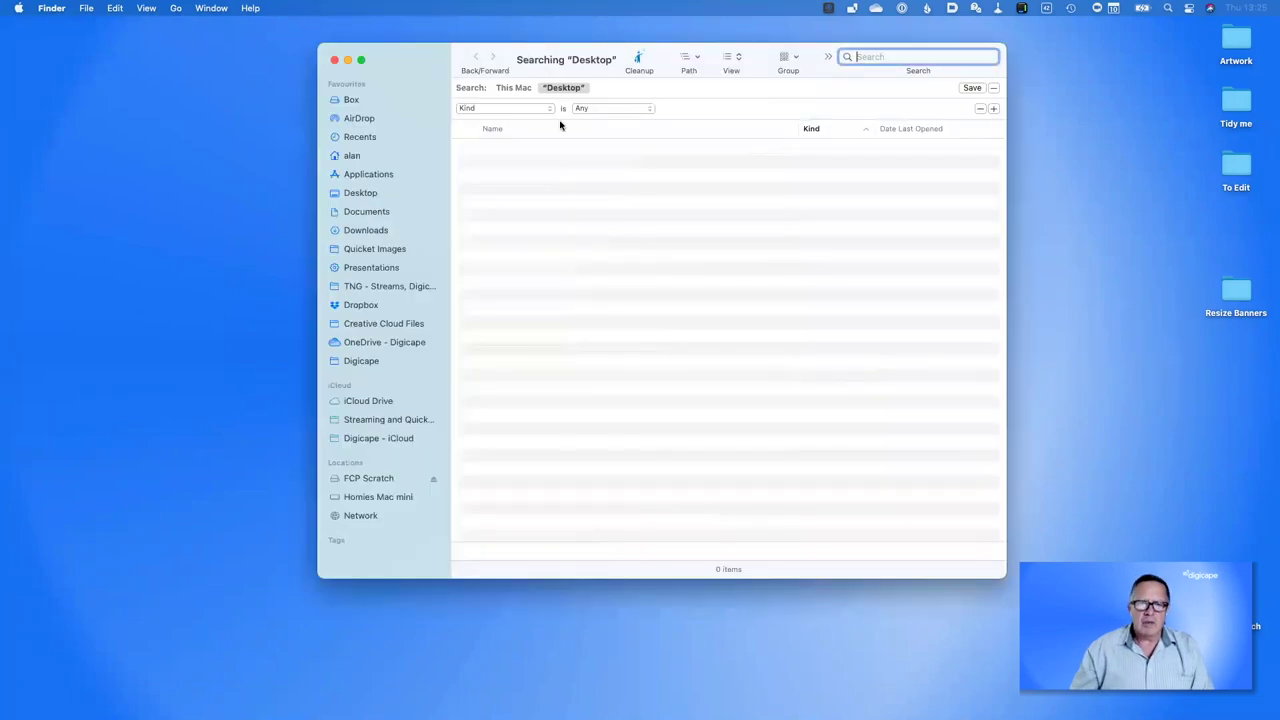
{"action": "left_click", "coordinate": [589, 109]}
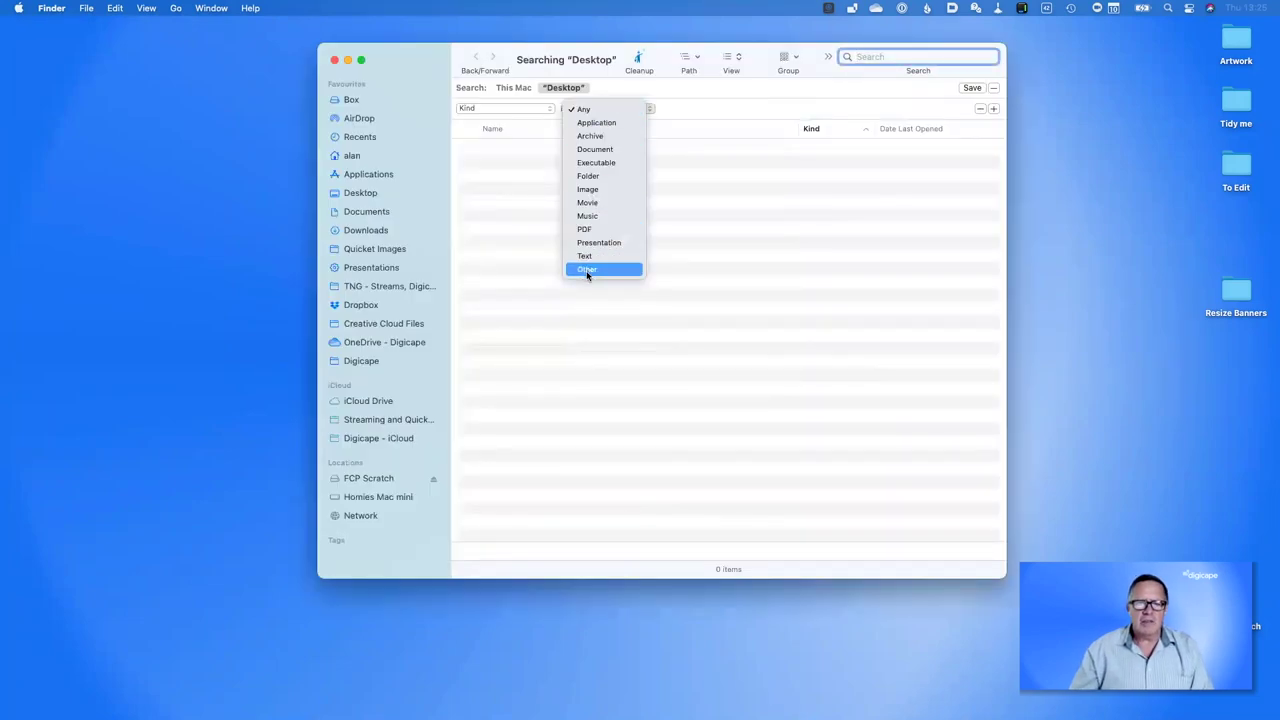
{"action": "left_click", "coordinate": [587, 270]}
{"action": "type", "text": "number"}
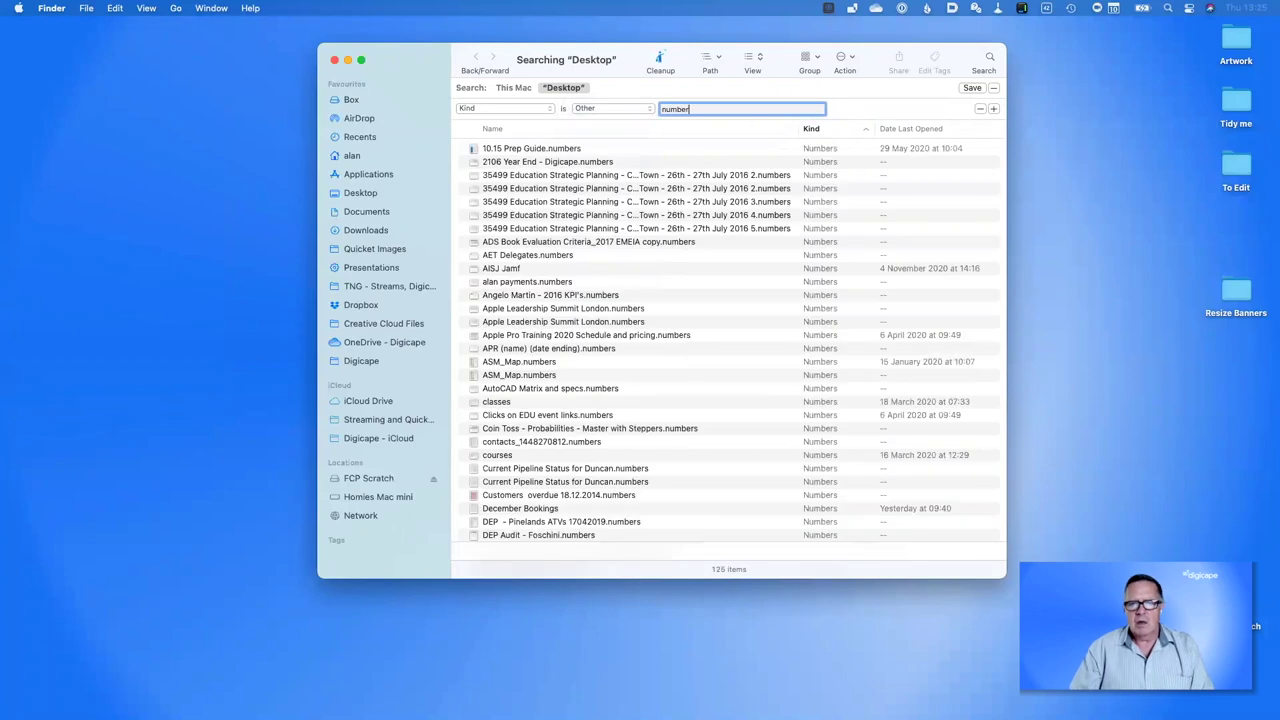
{"action": "type", "text": "s"}
Add a second search condition for a last modified date within the last 30 days
{"action": "left_click", "coordinate": [993, 108]}
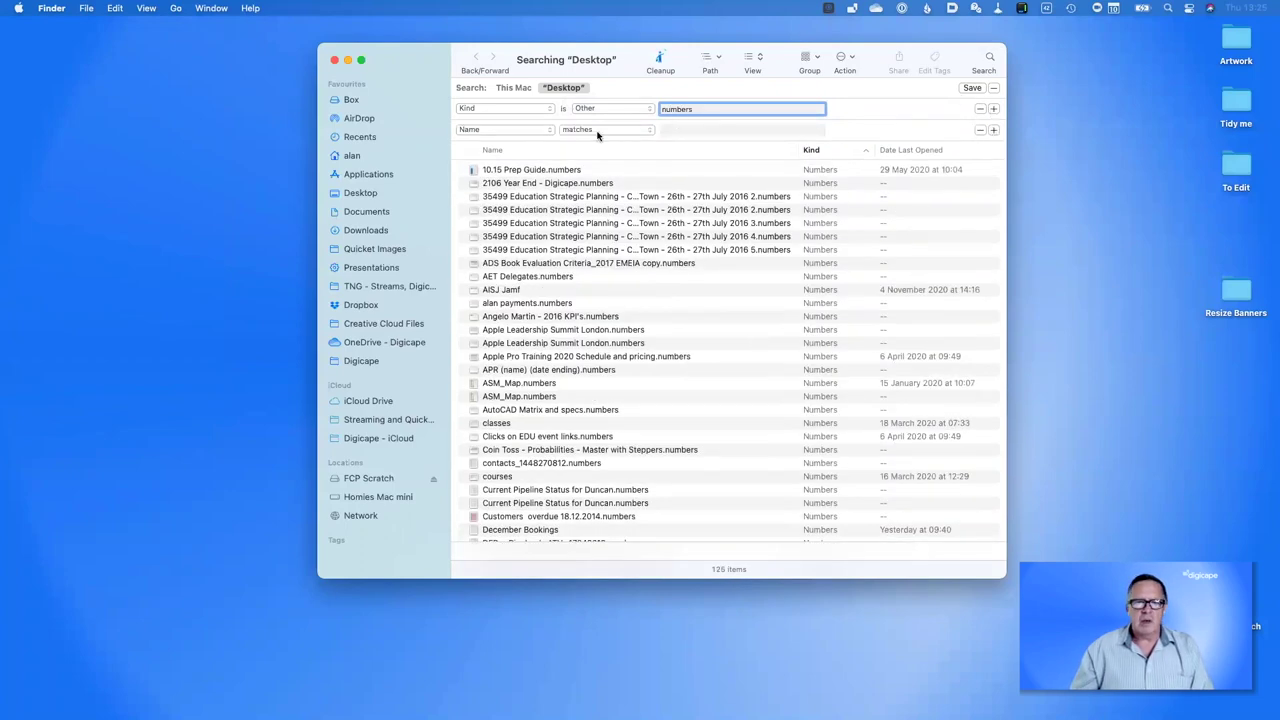
{"action": "left_click", "coordinate": [540, 130]}
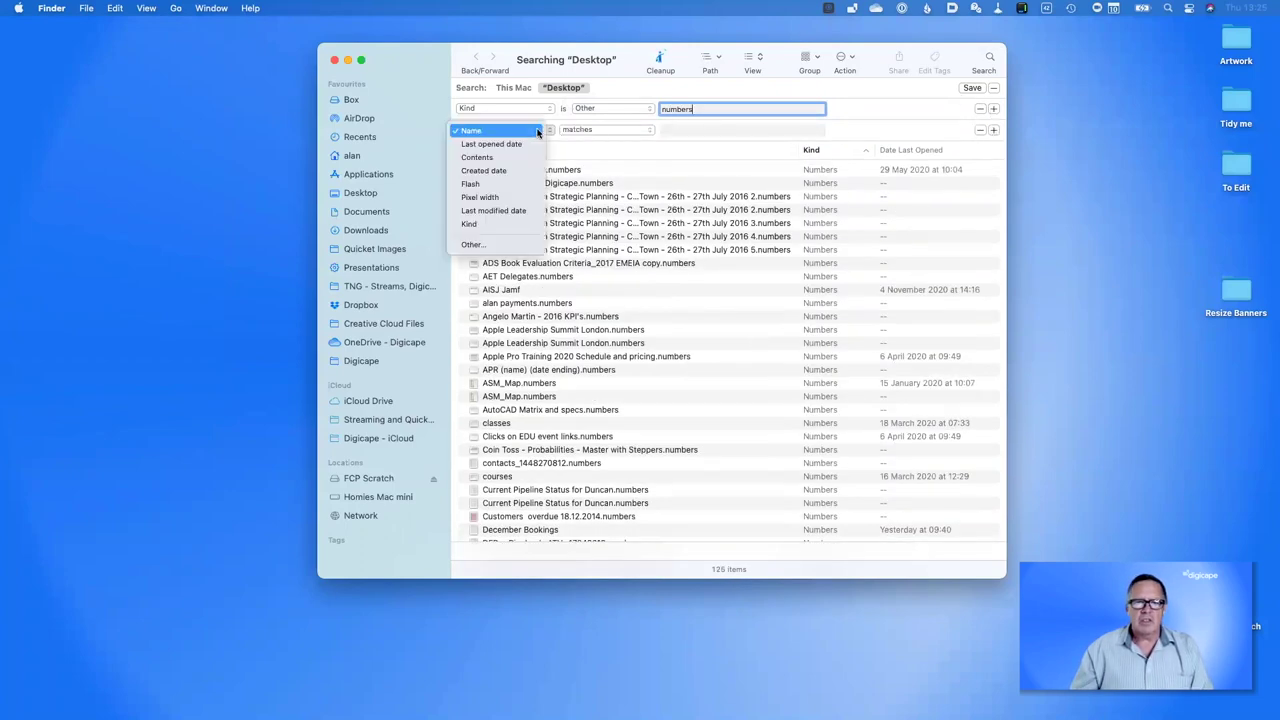
{"action": "left_click", "coordinate": [510, 212]}
{"action": "type", "text": "3"}
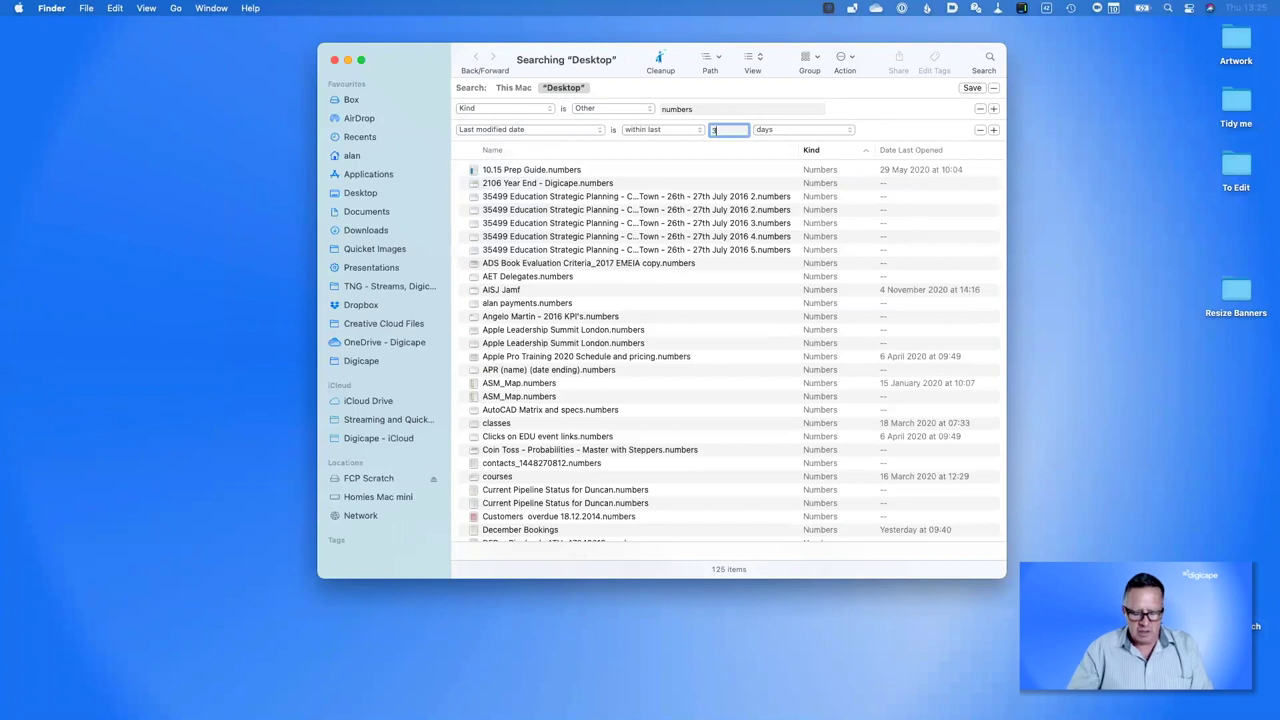
{"action": "type", "text": "0"}
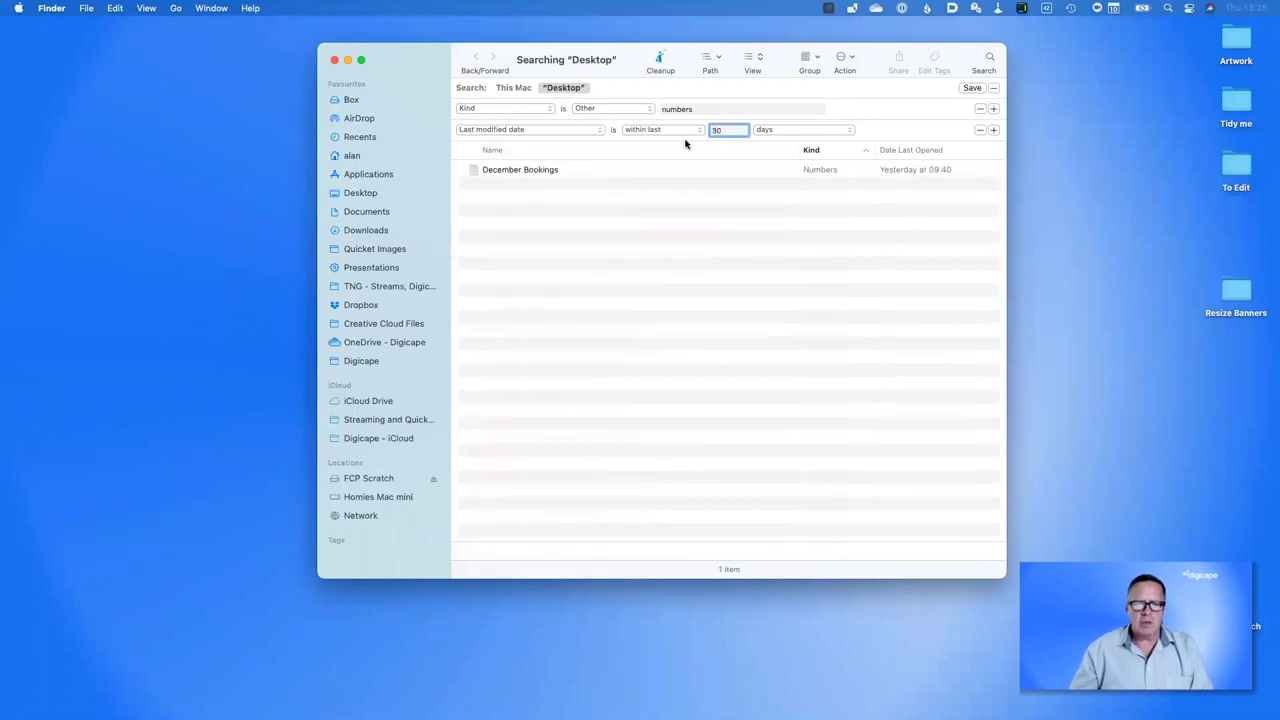
Switch the date condition to a created date within the last 30 days
{"action": "left_click", "coordinate": [586, 130]}
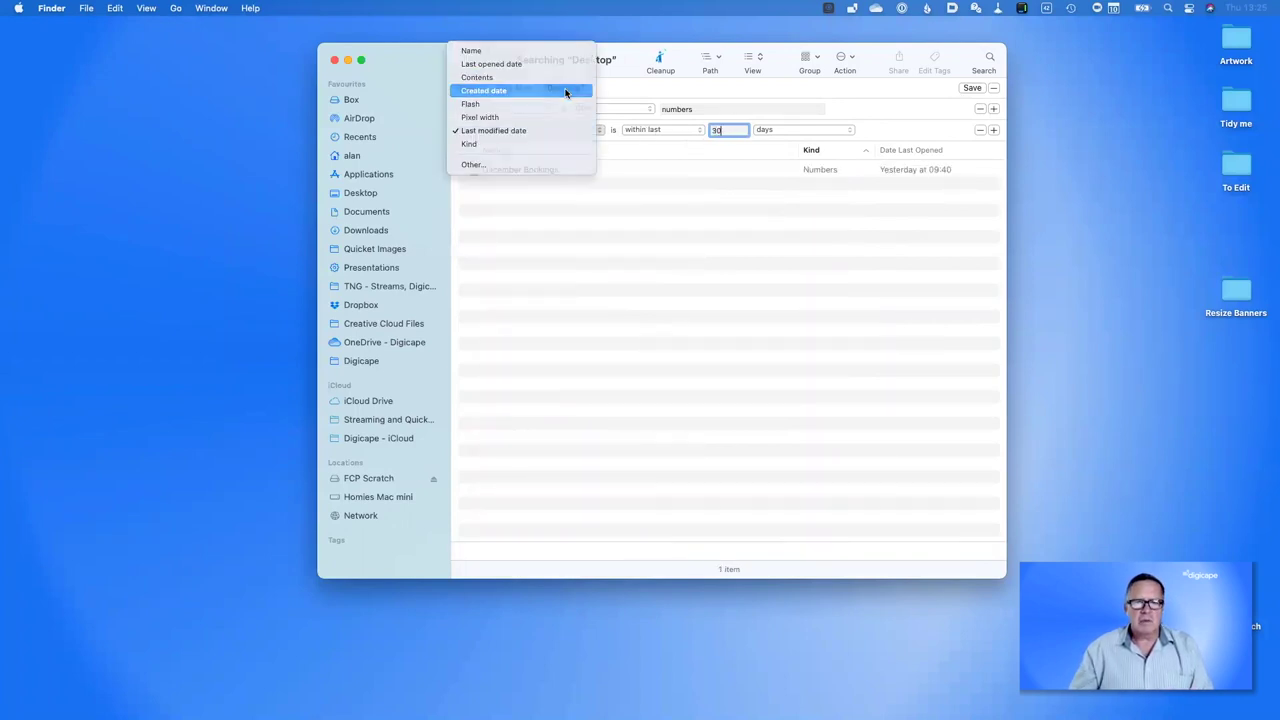
{"action": "left_click", "coordinate": [566, 90]}
{"action": "scroll", "coordinate": [677, 290], "scroll_direction": "down", "scroll_amount": 10}
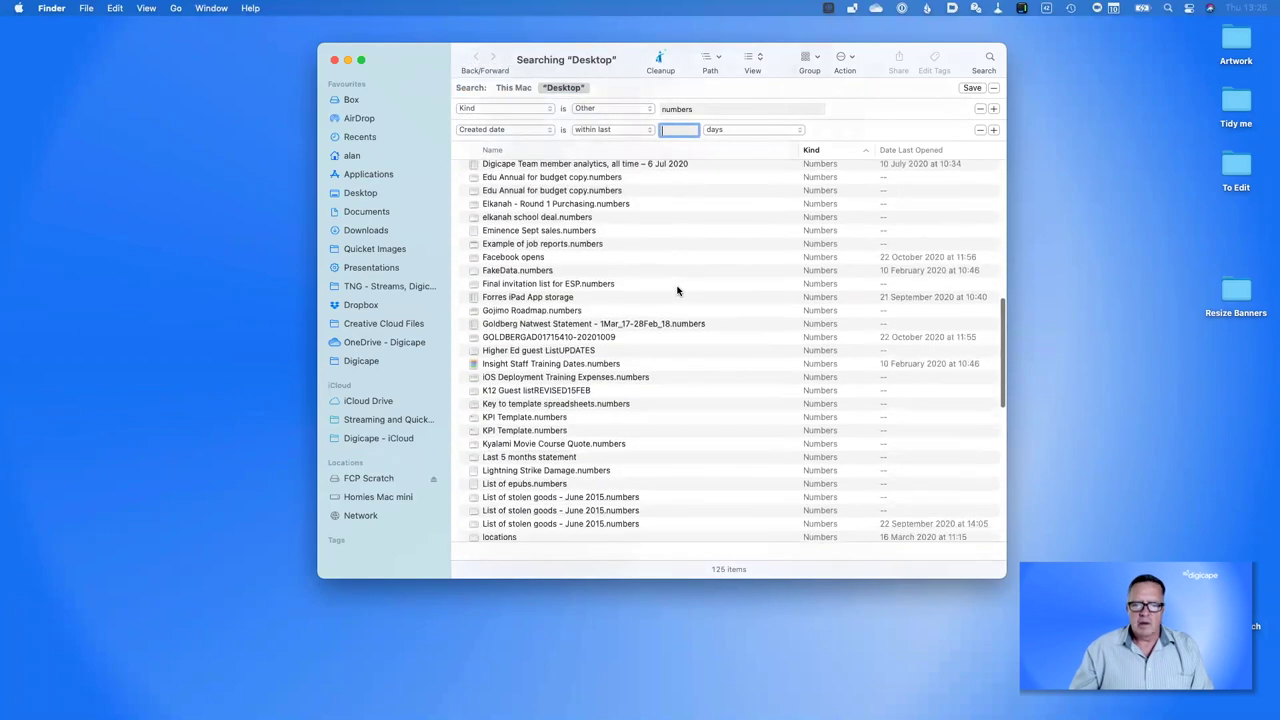
{"action": "scroll", "coordinate": [677, 290], "scroll_direction": "up", "scroll_amount": 15}
{"action": "type", "text": "30"}
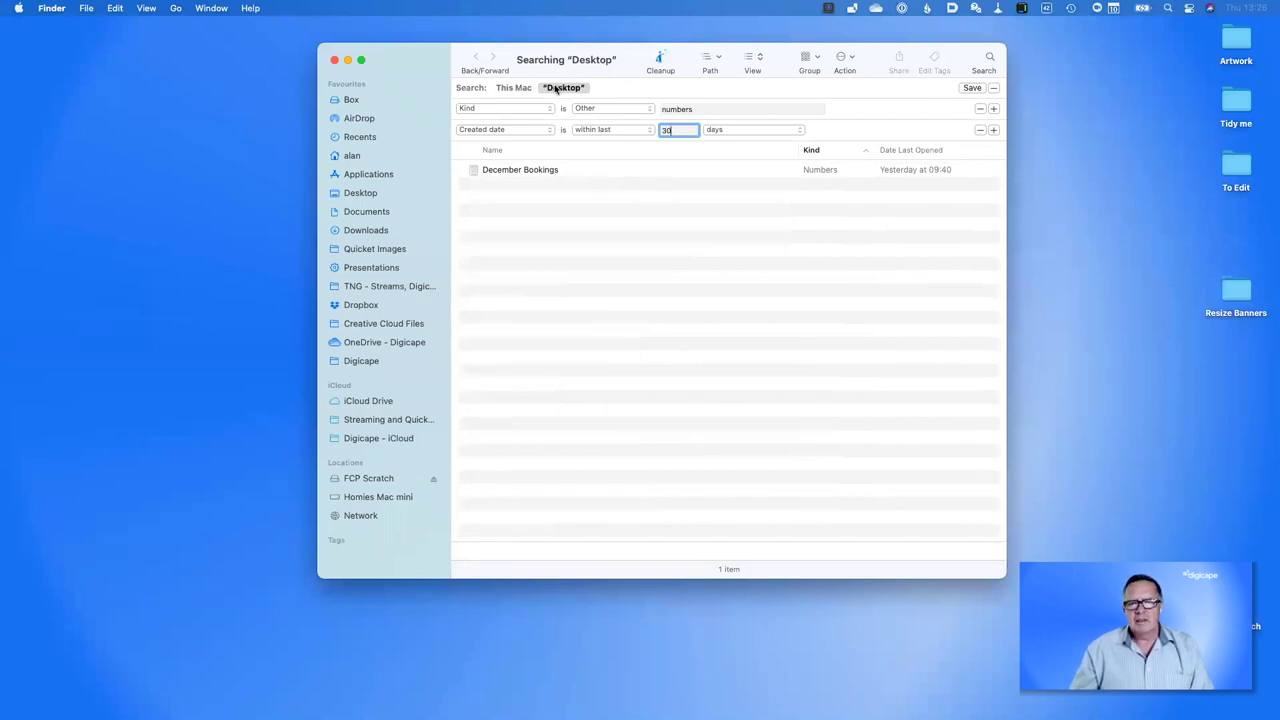
Widen the search to This Mac and set the date condition to last modified within the last 30 days
{"action": "left_click", "coordinate": [510, 88]}
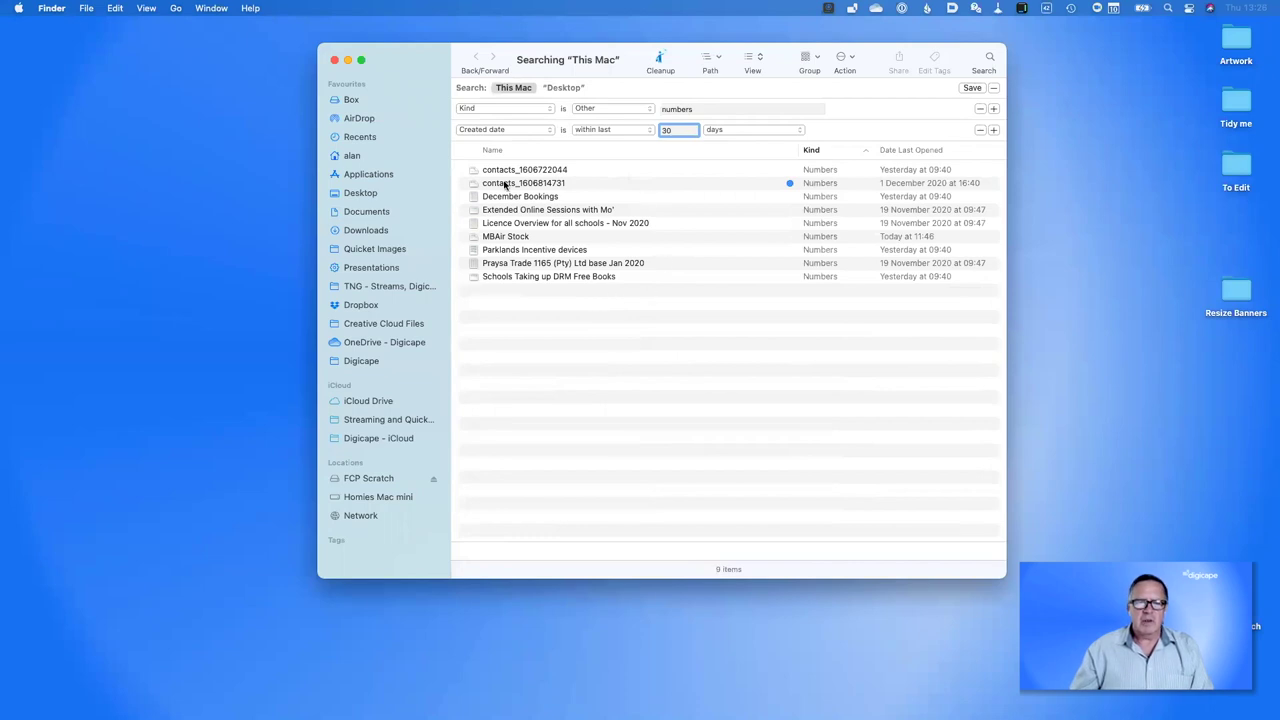
{"action": "left_click", "coordinate": [535, 130]}
{"action": "left_click", "coordinate": [537, 170]}
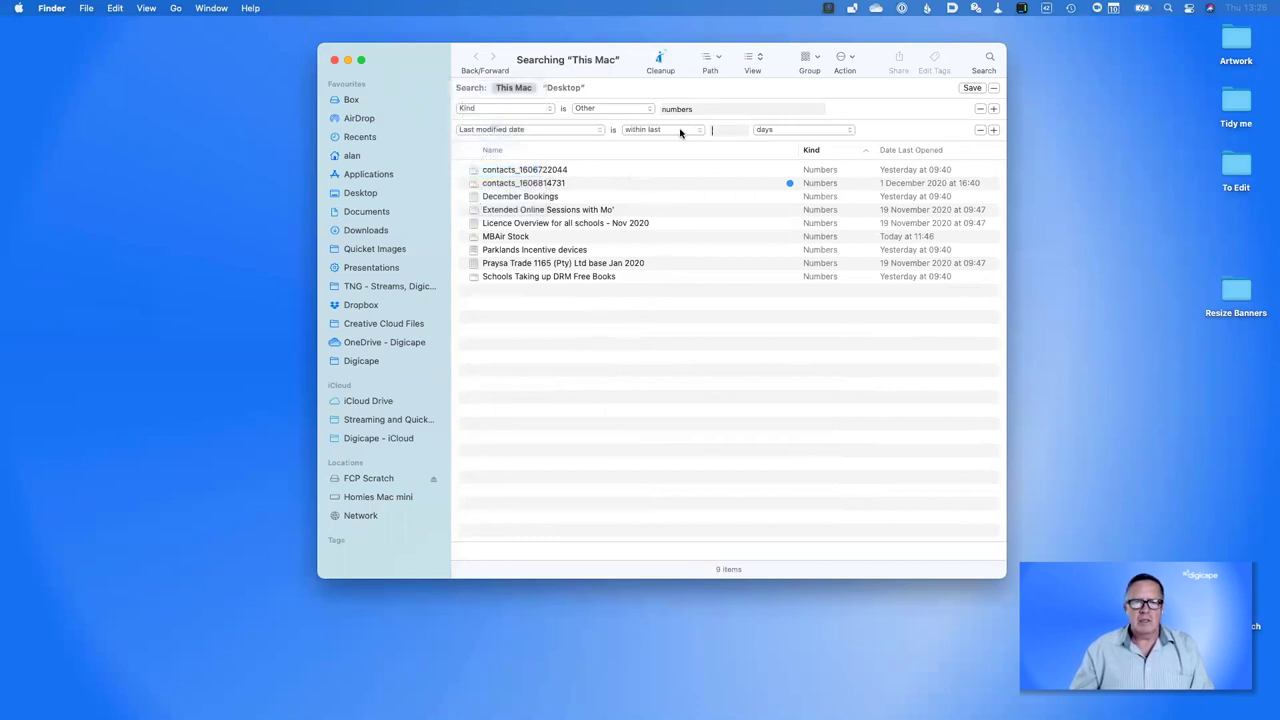
{"action": "type", "text": "30"}
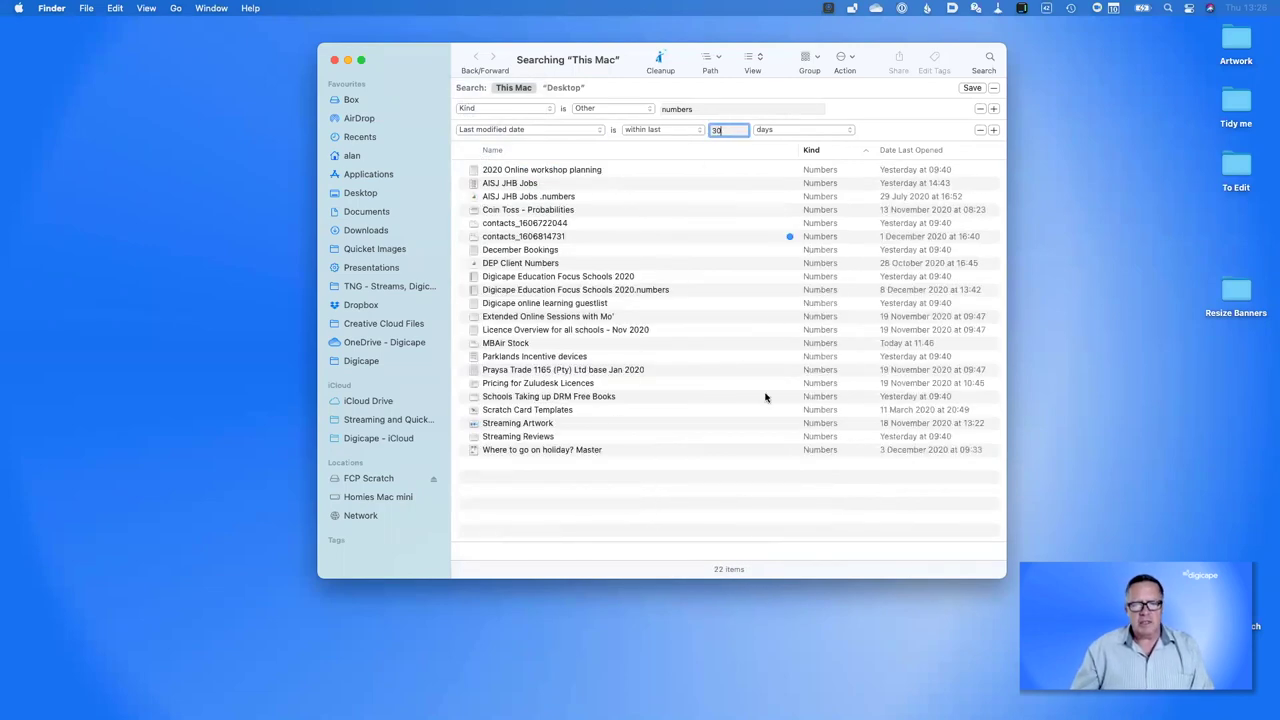
Save the search as a Smart Folder named "Number = last 30 days" in Saved Searches and close its window
{"action": "left_click", "coordinate": [972, 89]}
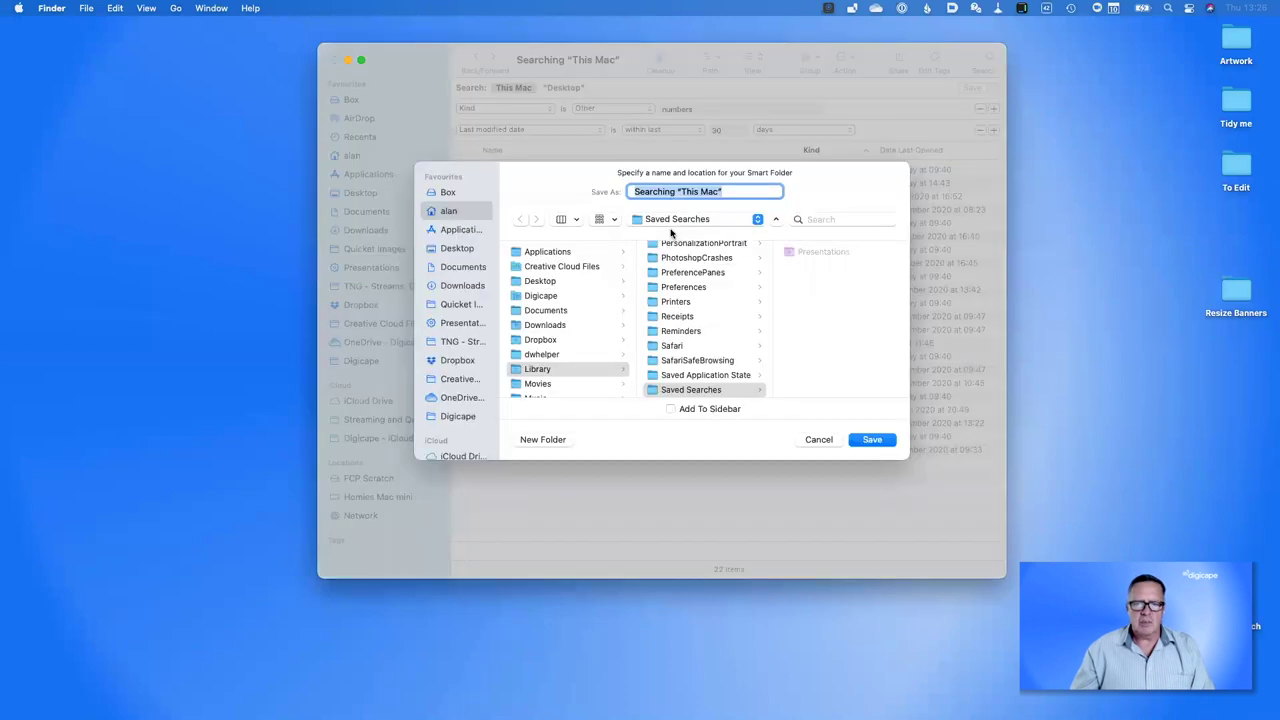
{"action": "type", "text": "Numb"}
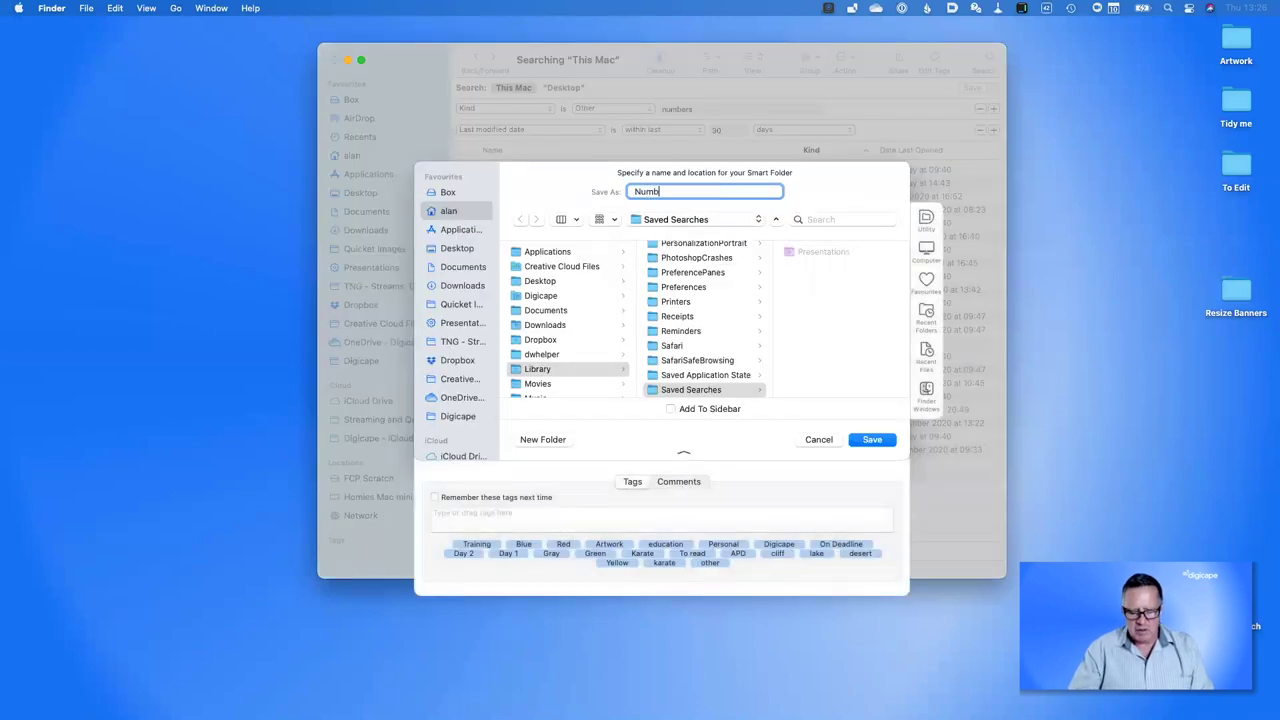
{"action": "type", "text": "er "}
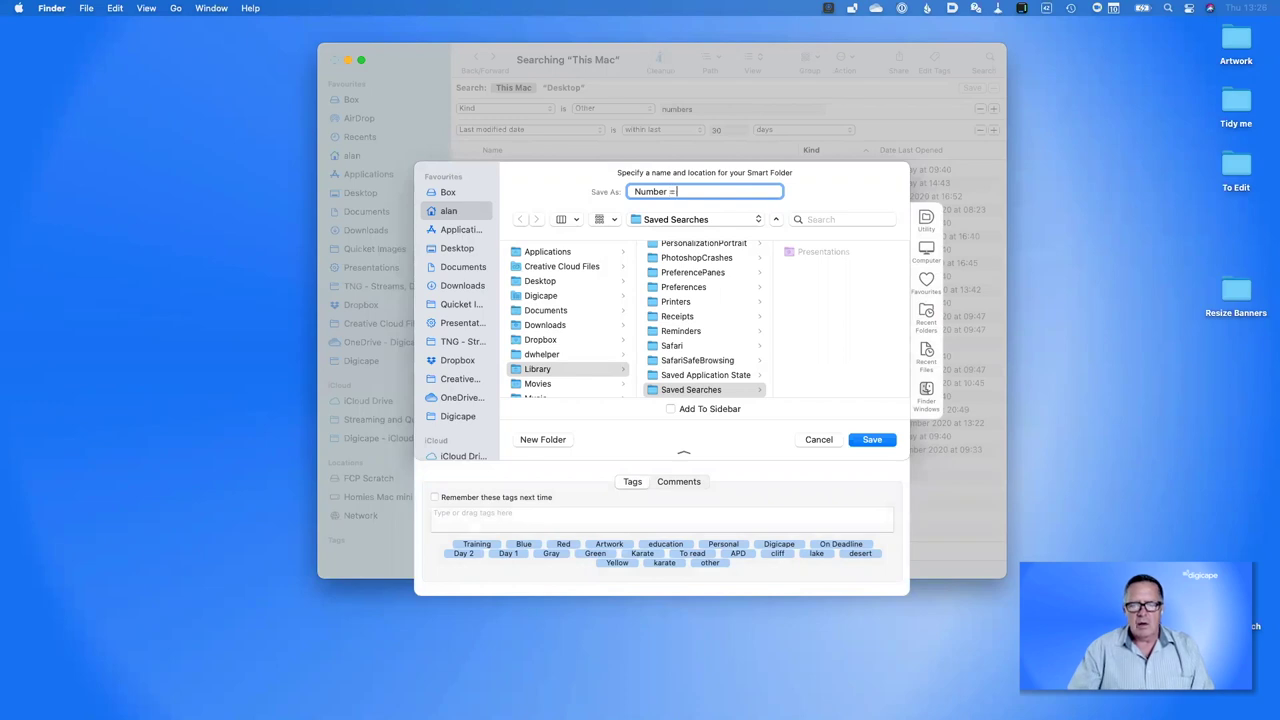
{"action": "type", "text": "= last"}
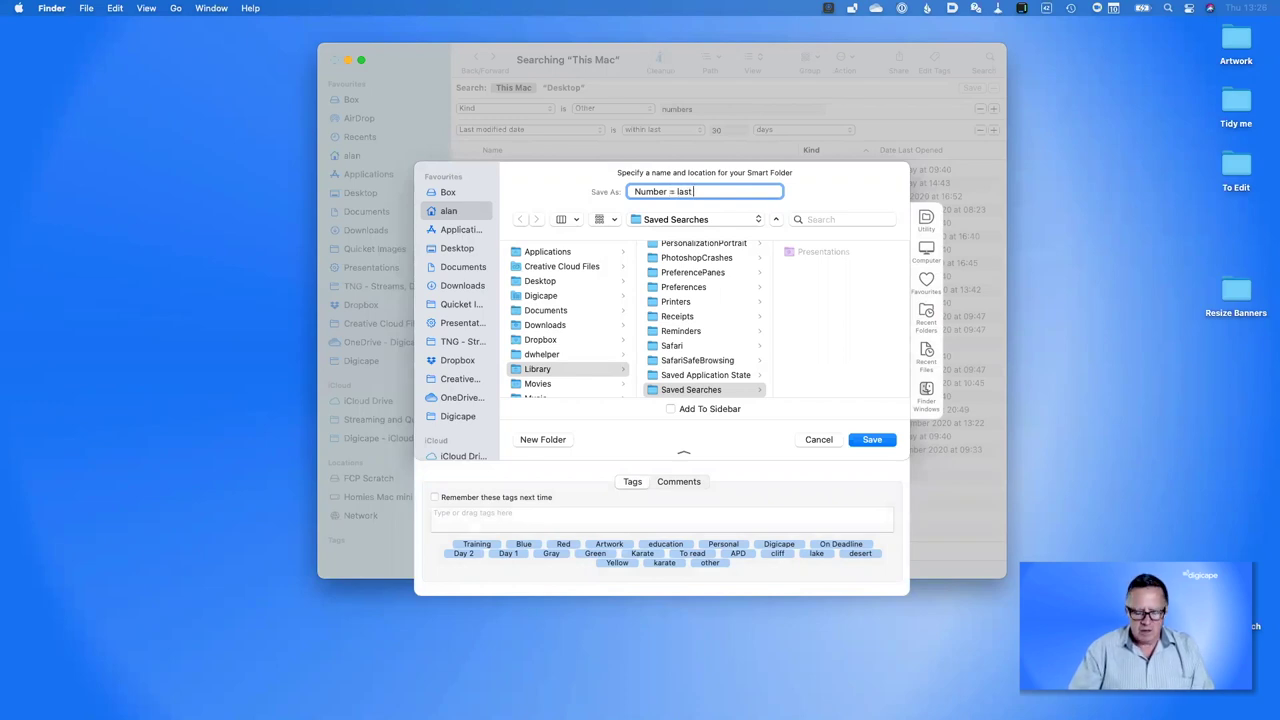
{"action": "type", "text": " 30 days"}
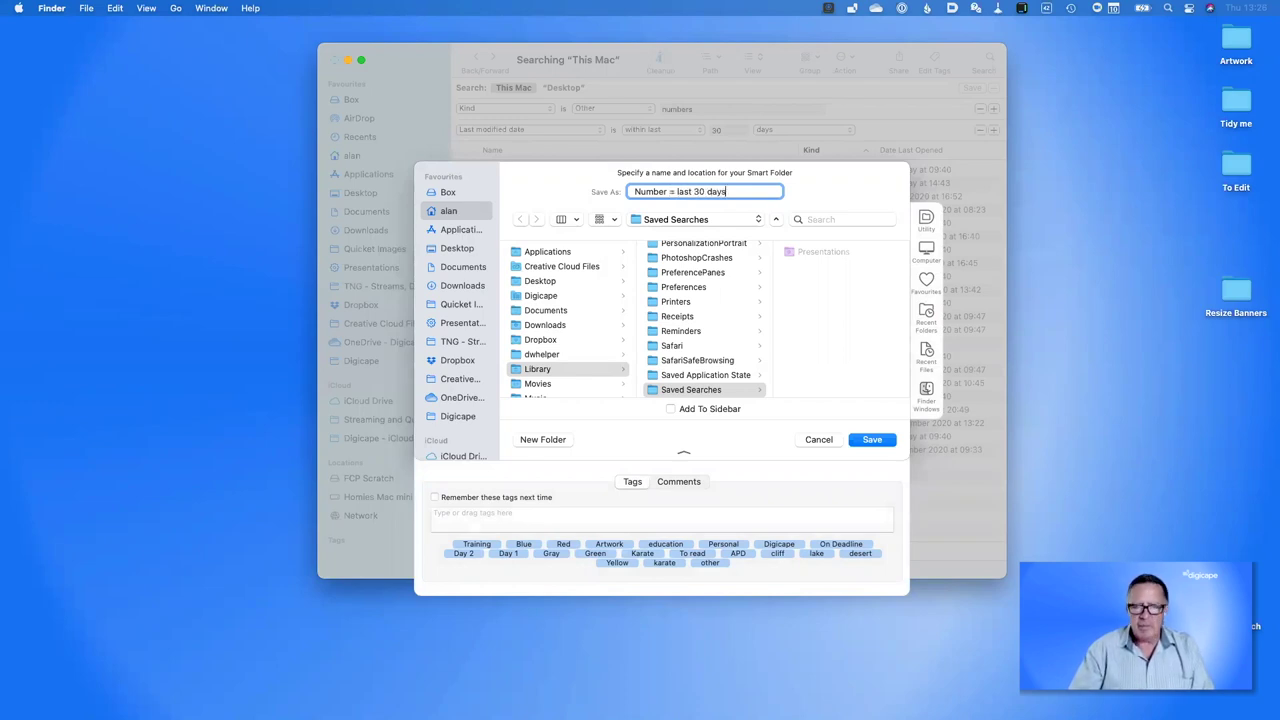
{"action": "key", "text": "Return"}
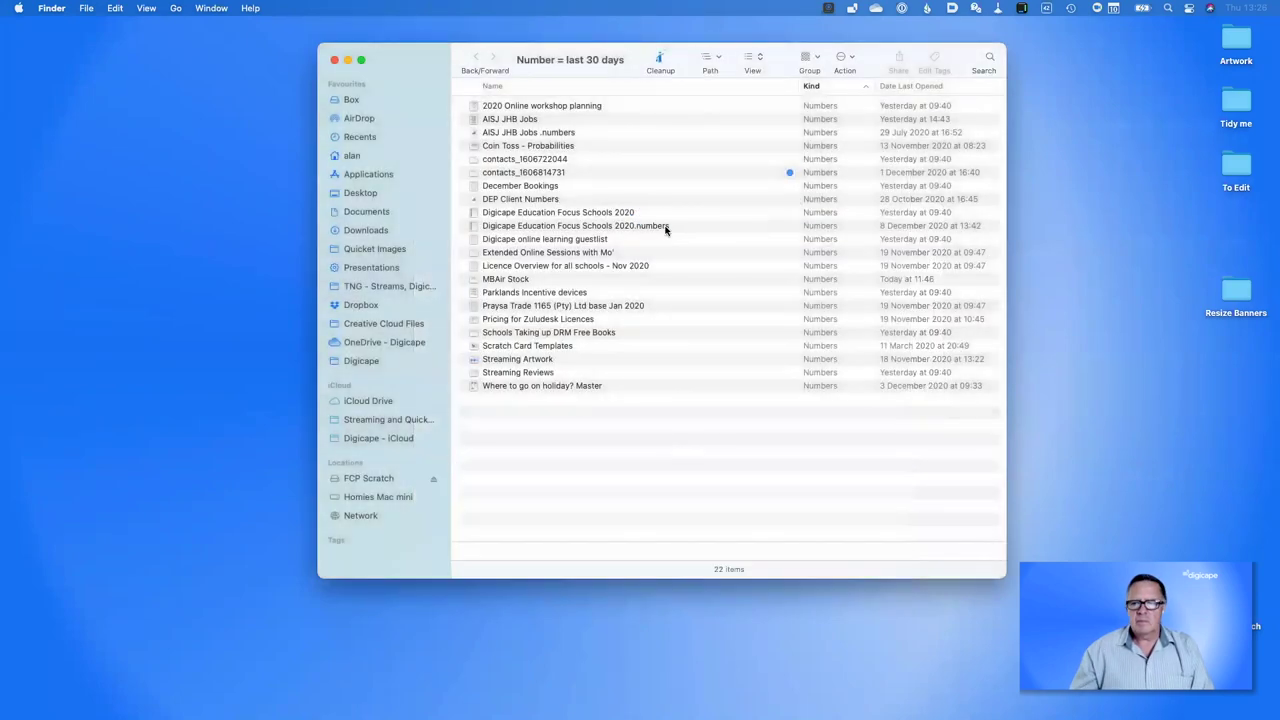
{"action": "left_click", "coordinate": [334, 60]}
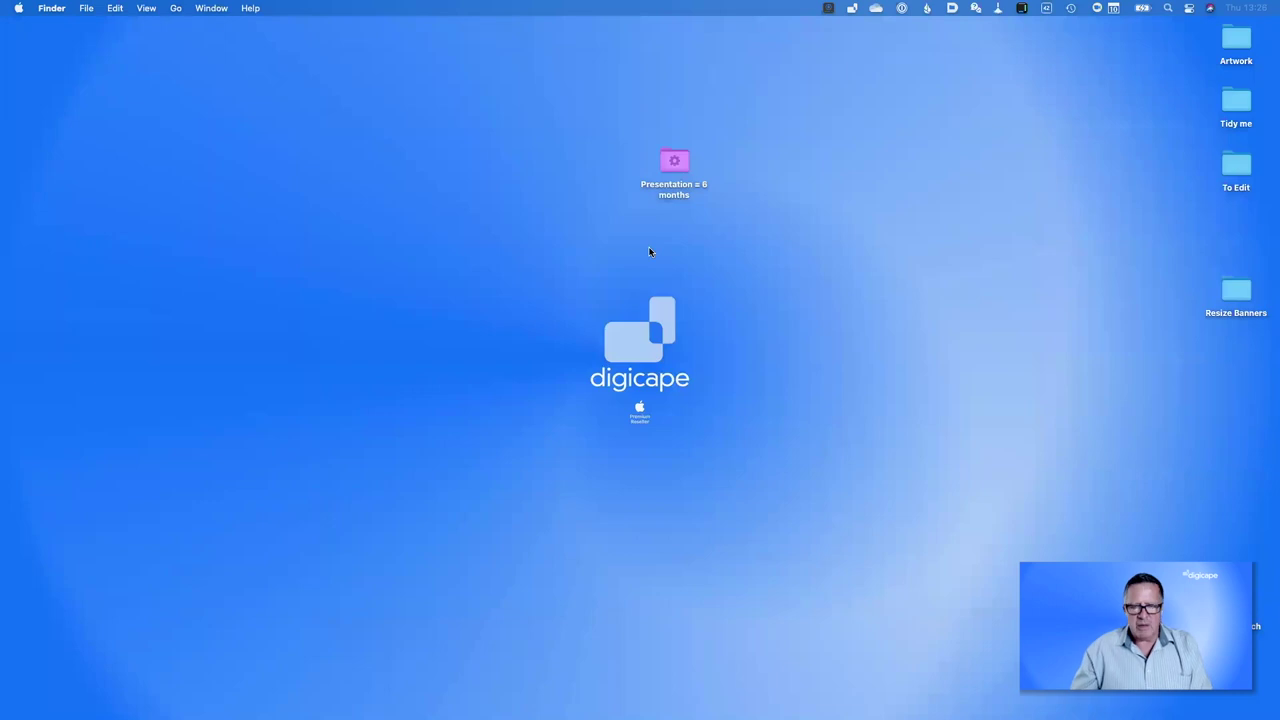
Open the Saved Searches folder inside the user's Library folder
{"action": "left_click", "coordinate": [176, 10]}
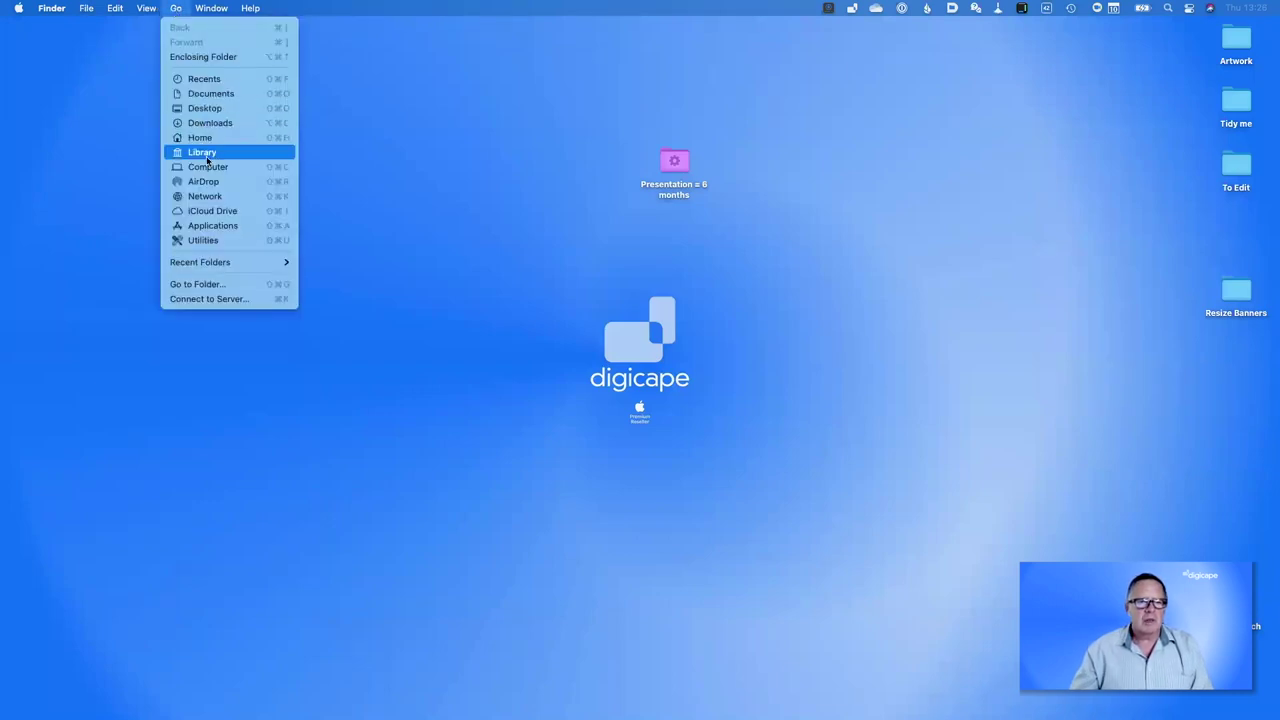
{"action": "left_click", "coordinate": [614, 289]}
{"action": "type", "text": "saf"}
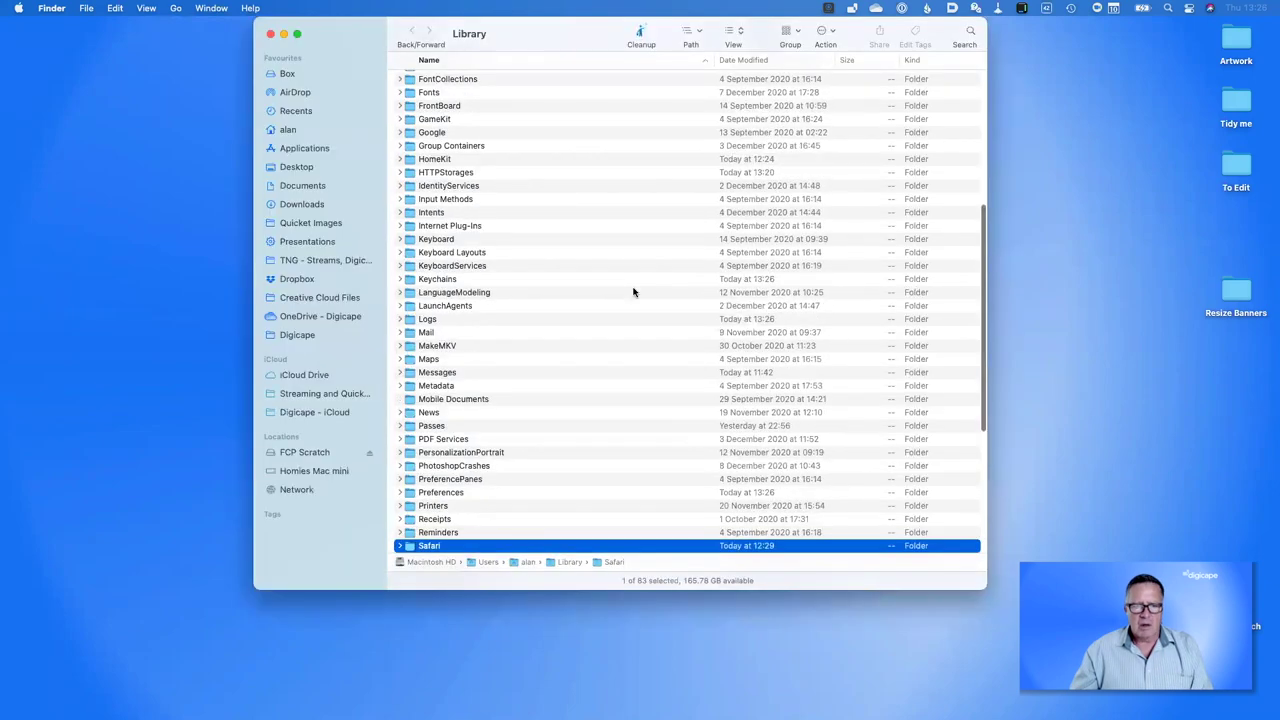
{"action": "scroll", "coordinate": [505, 461], "scroll_direction": "down", "scroll_amount": 3}
{"action": "scroll", "coordinate": [505, 461], "scroll_direction": "down", "scroll_amount": 3}
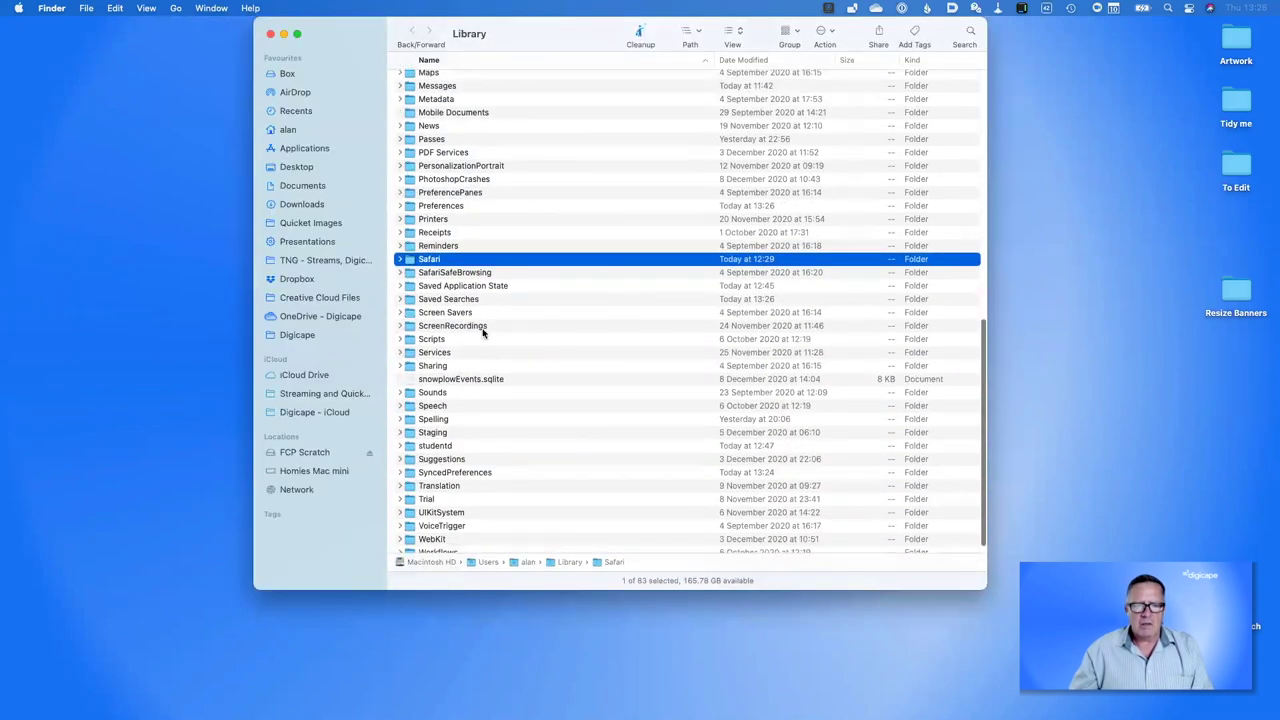
{"action": "double_click", "coordinate": [466, 300]}
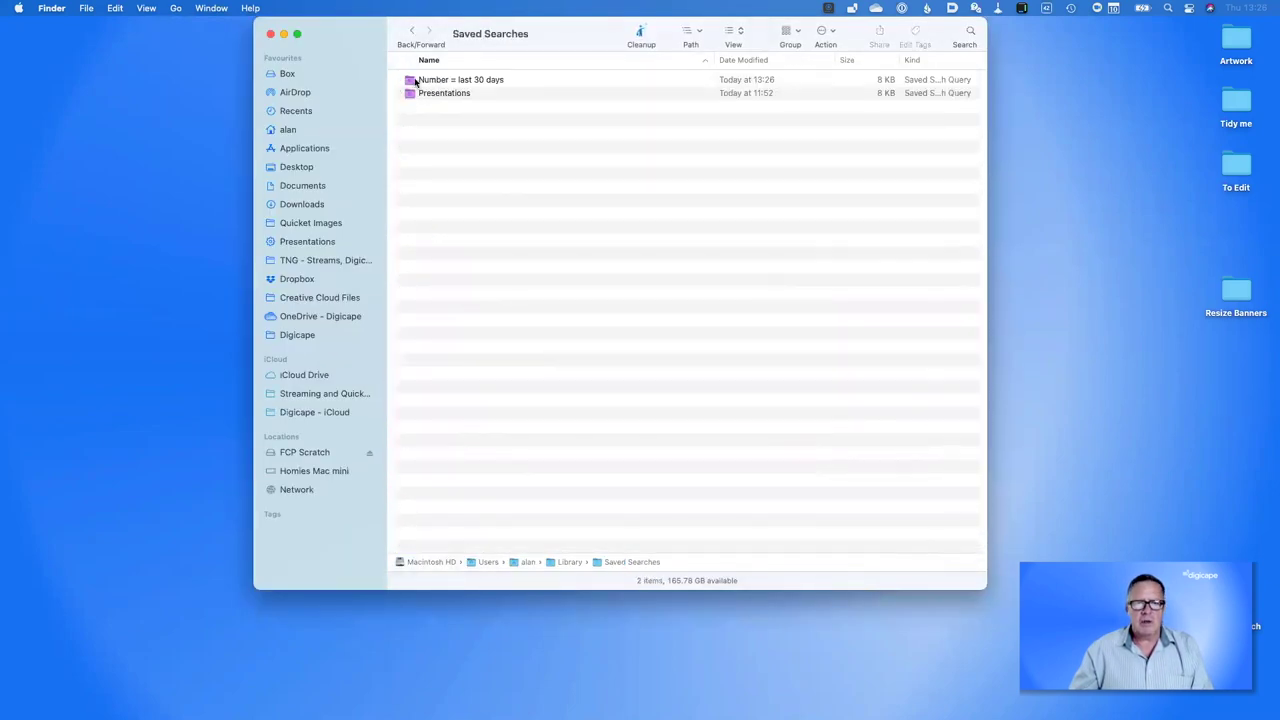
Move the "Number = last 30 days" Smart Folder to the desktop beside "Presentation = 6 months", closing the Saved Searches window
{"action": "left_click_drag", "start_coordinate": [410, 84], "coordinate": [1170, 330]}
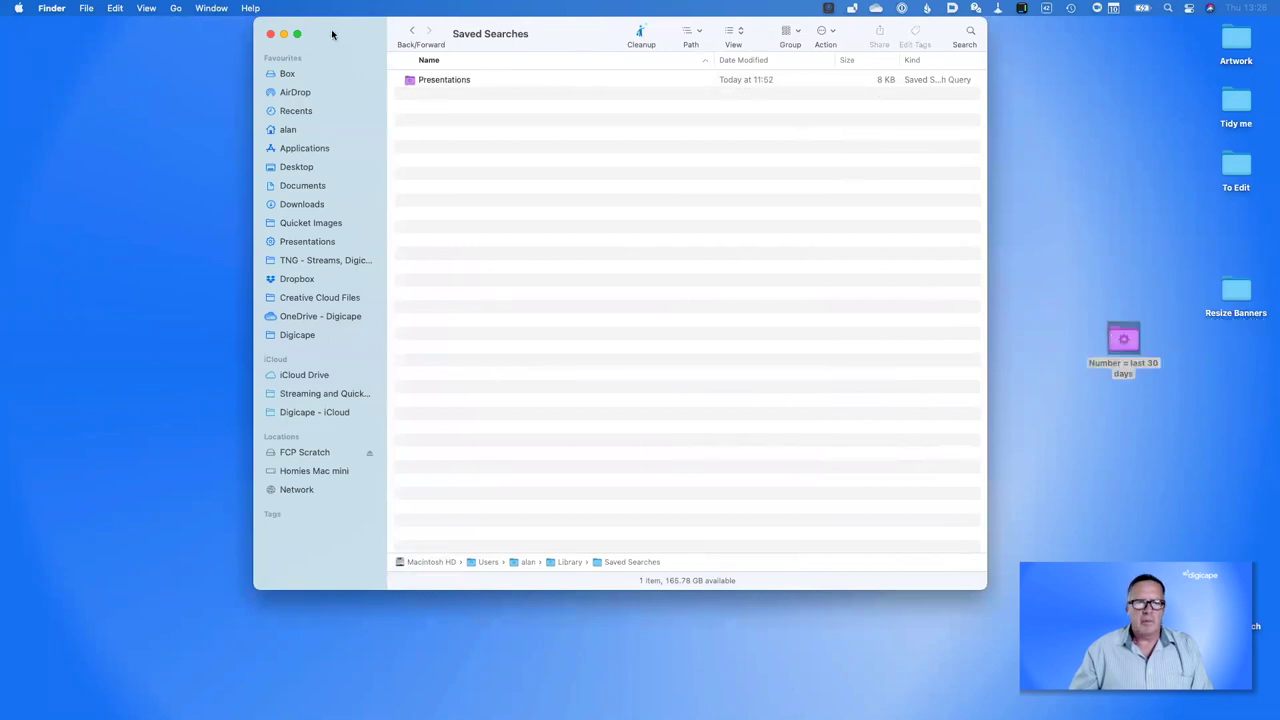
{"action": "left_click", "coordinate": [270, 34]}
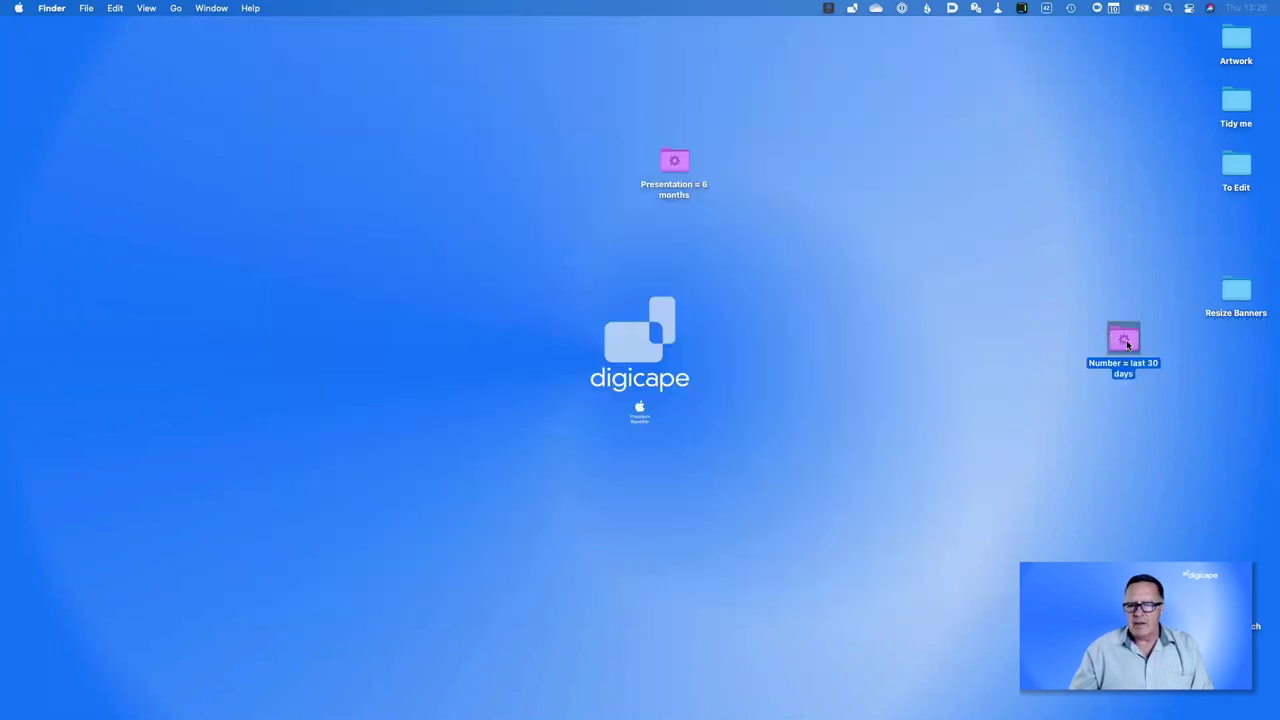
{"action": "left_click_drag", "start_coordinate": [1130, 345], "coordinate": [815, 167]}
Look through the contents of the "Number = last 30 days" Smart Folder, then close its window and deselect it
{"action": "double_click", "coordinate": [815, 167]}
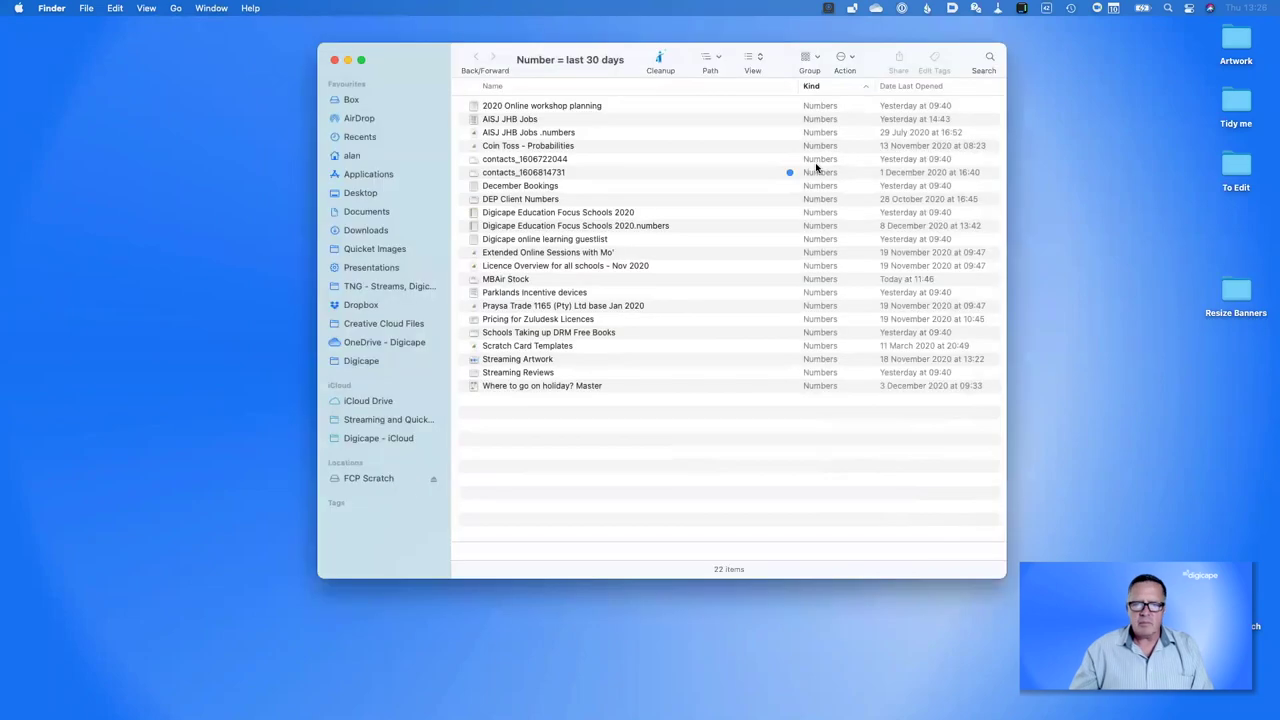
{"action": "left_click", "coordinate": [334, 60]}
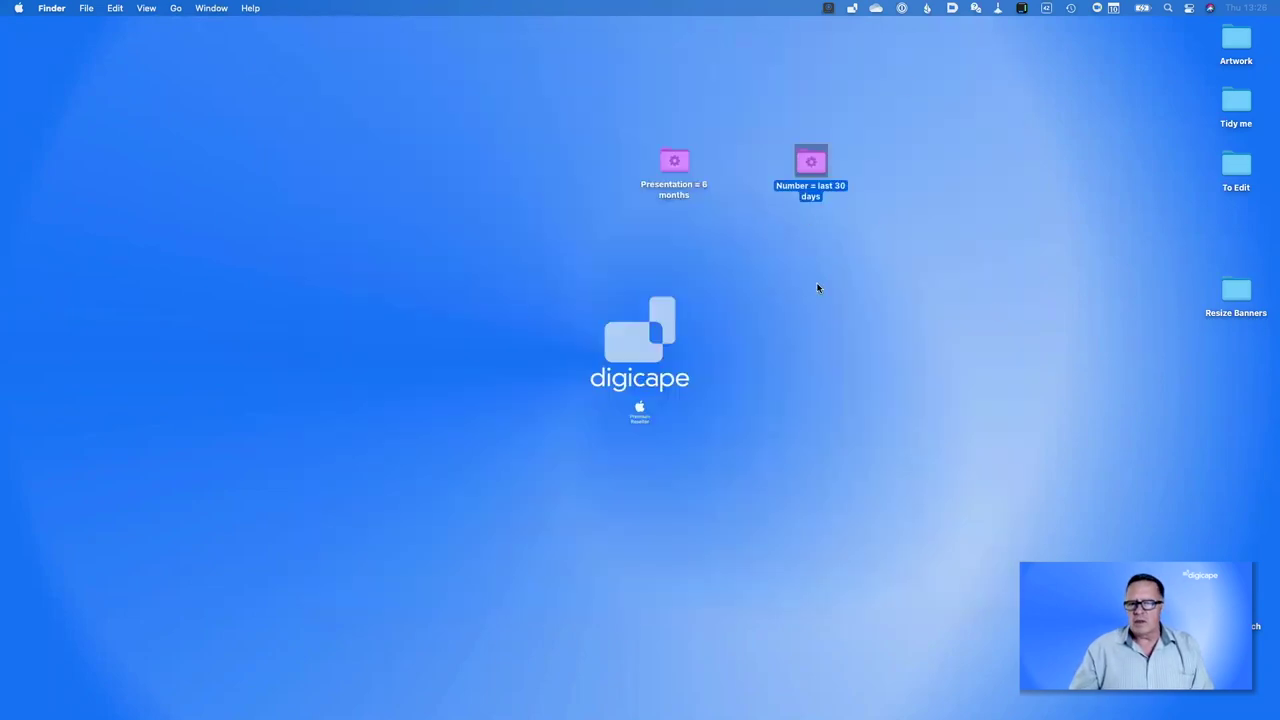
{"action": "left_click", "coordinate": [859, 375]}
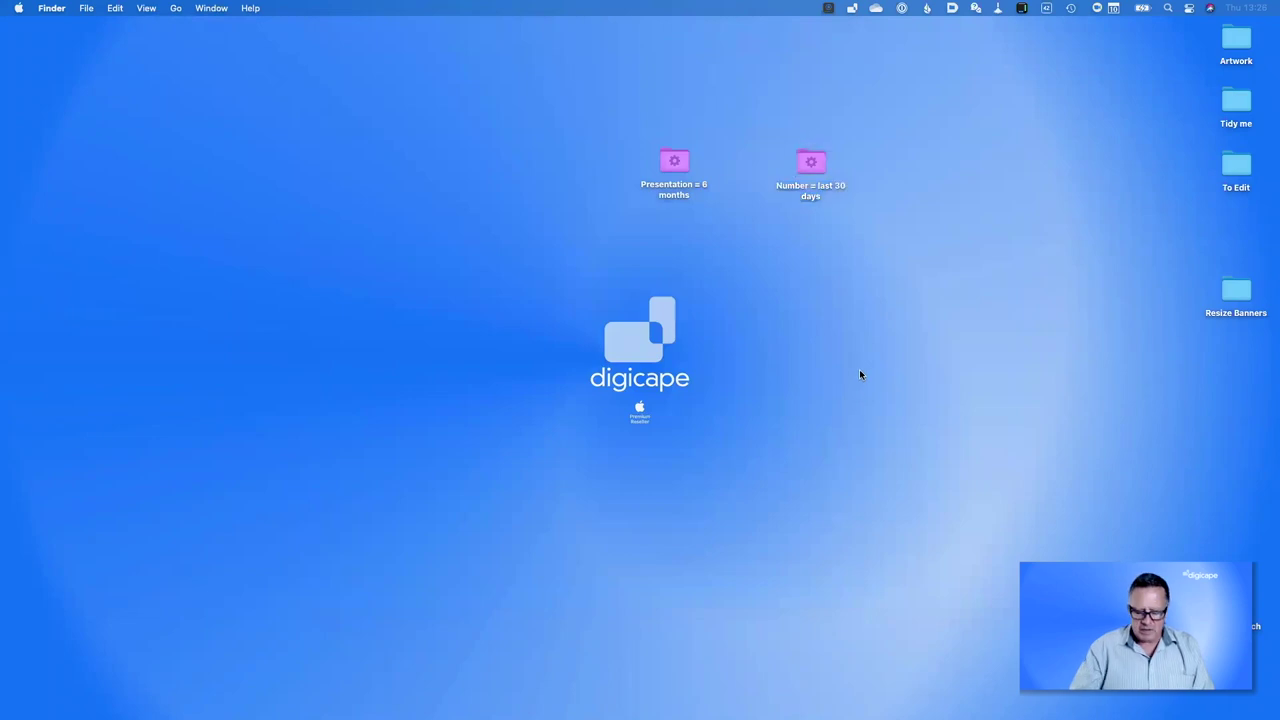
Search the home folder for "dock" in a new Finder window placed below the Smart Folders
{"action": "key", "text": "super+n"}
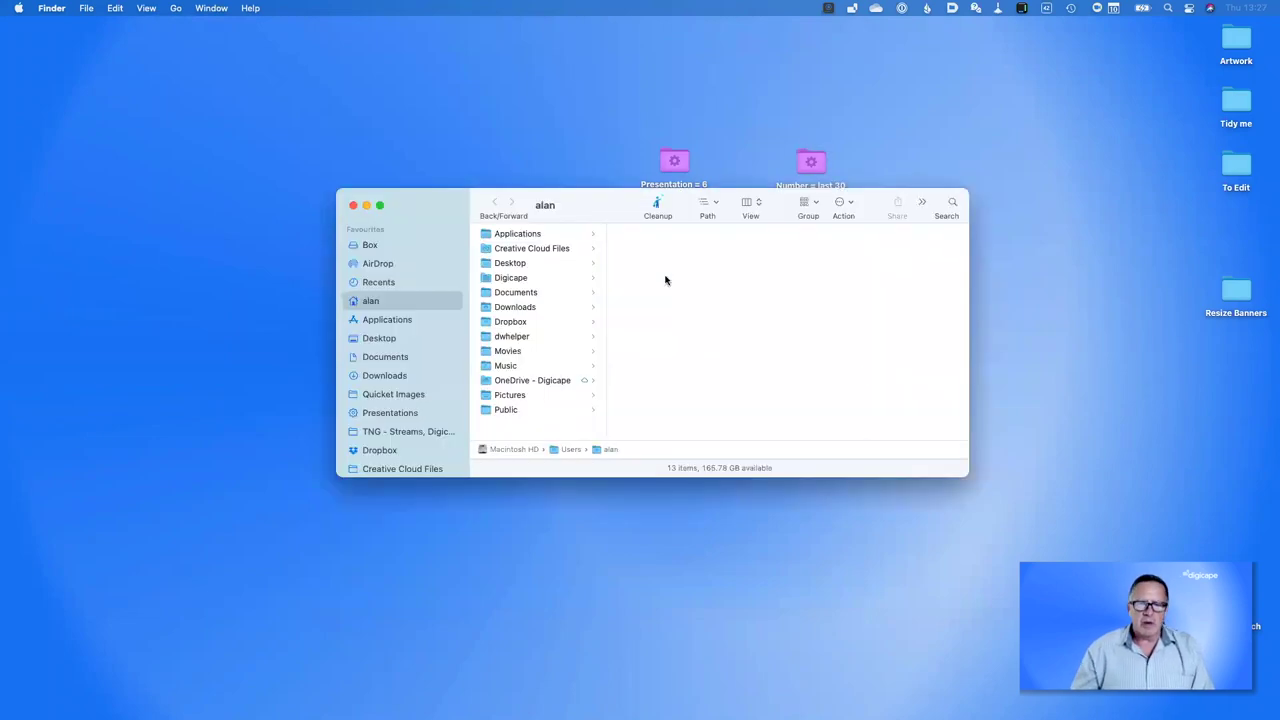
{"action": "left_click_drag", "start_coordinate": [597, 211], "coordinate": [430, 253]}
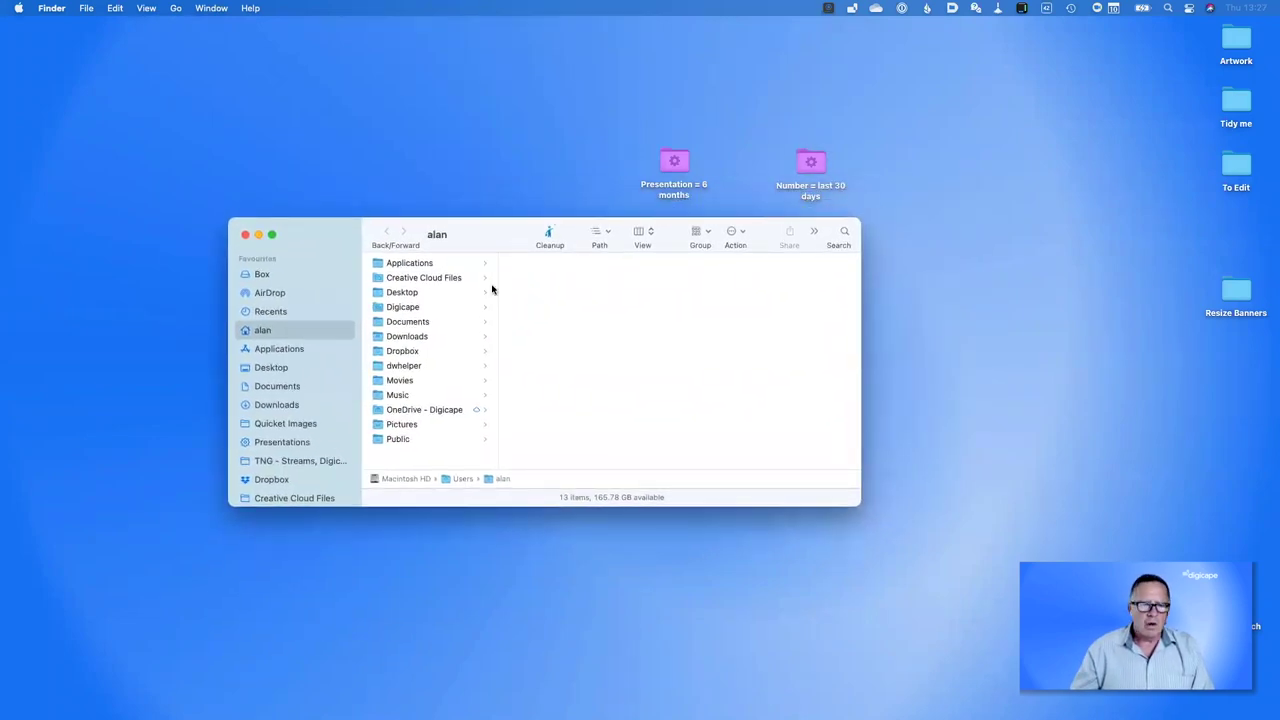
{"action": "left_click", "coordinate": [844, 234]}
{"action": "type", "text": "dock"}
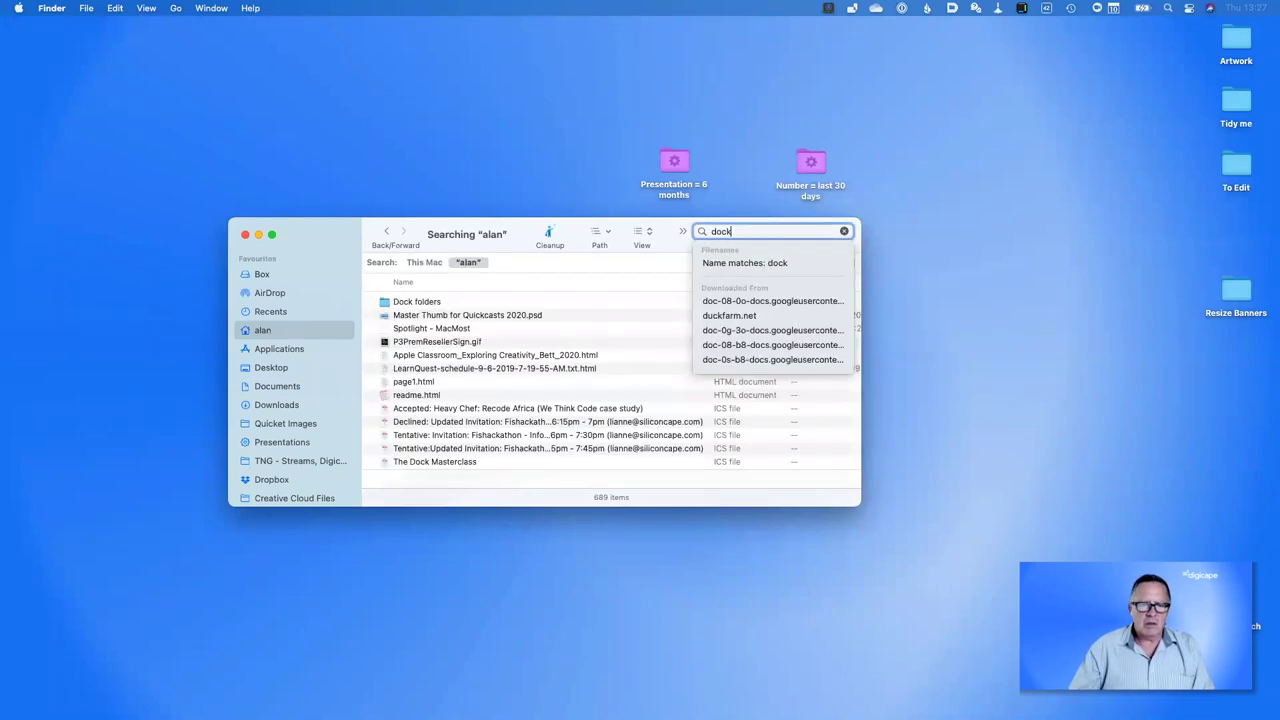
Open the "Dock folders" folder from the search results and clear the selection inside it
{"action": "left_click", "coordinate": [438, 302]}
{"action": "double_click", "coordinate": [438, 302]}
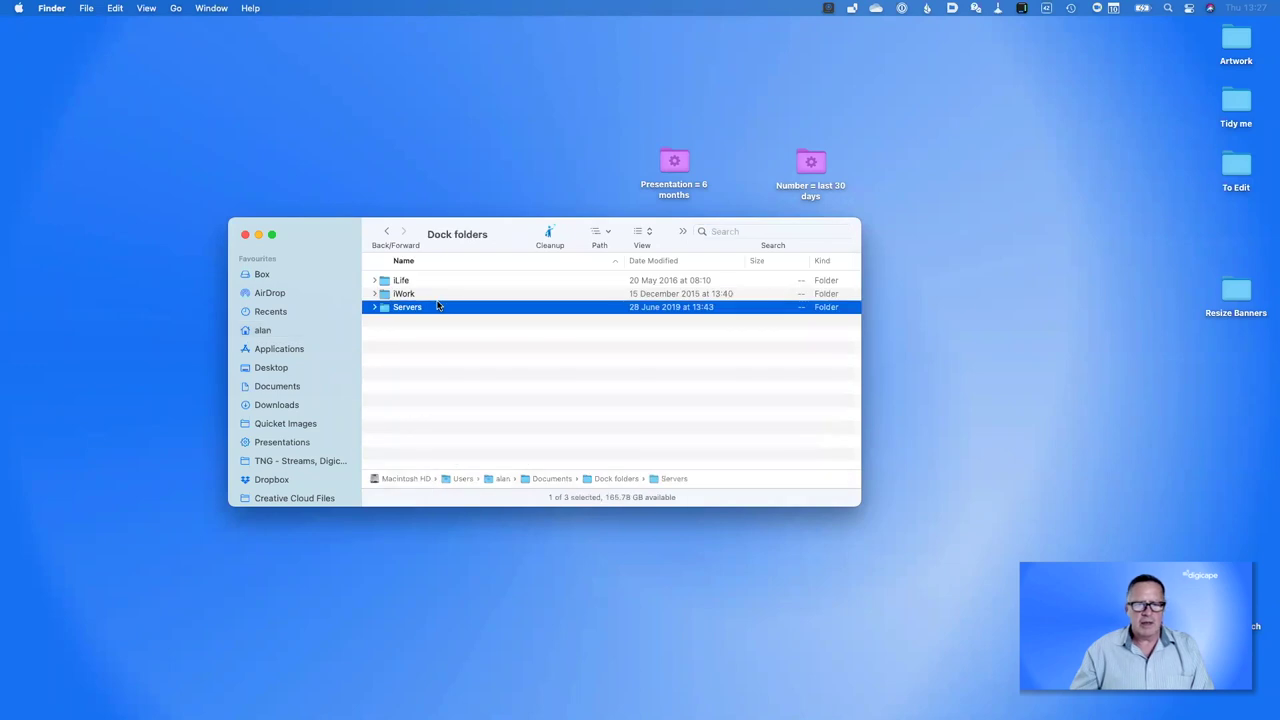
{"action": "left_click", "coordinate": [416, 387]}
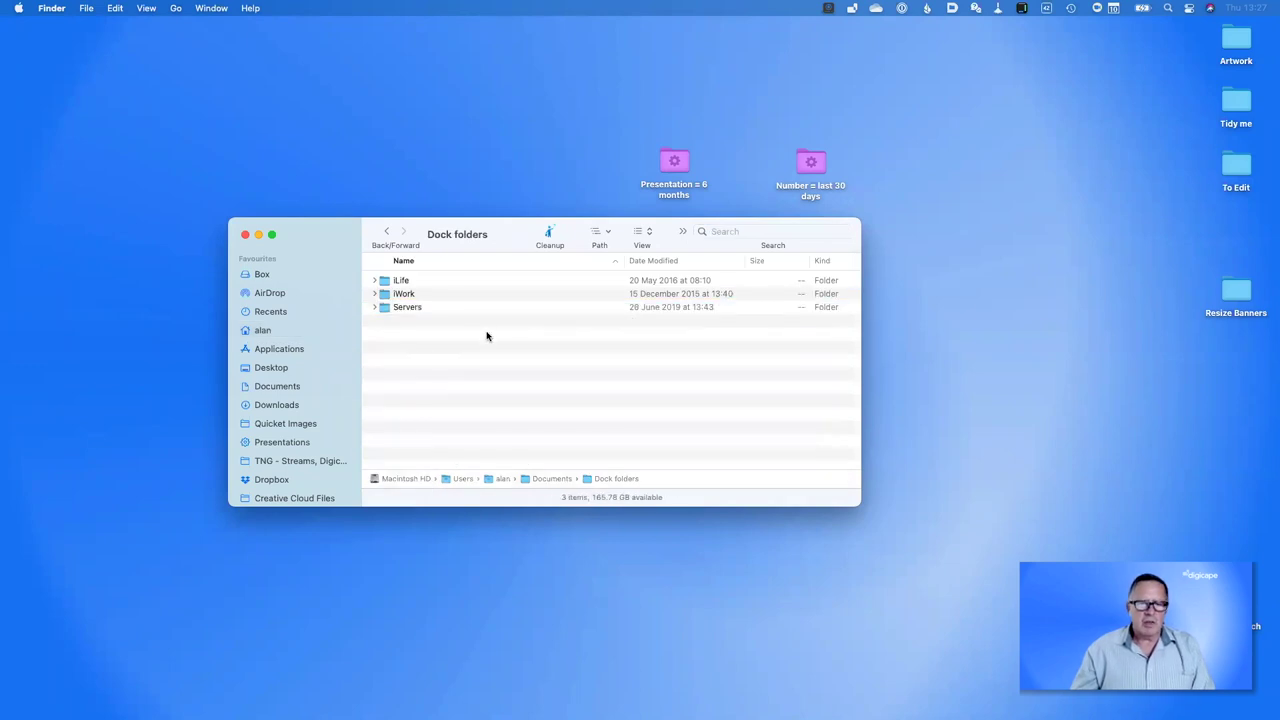
Create a folder named "Saved Searches" inside the Dock folders folder and open it
{"action": "key", "text": "shift+super+n"}
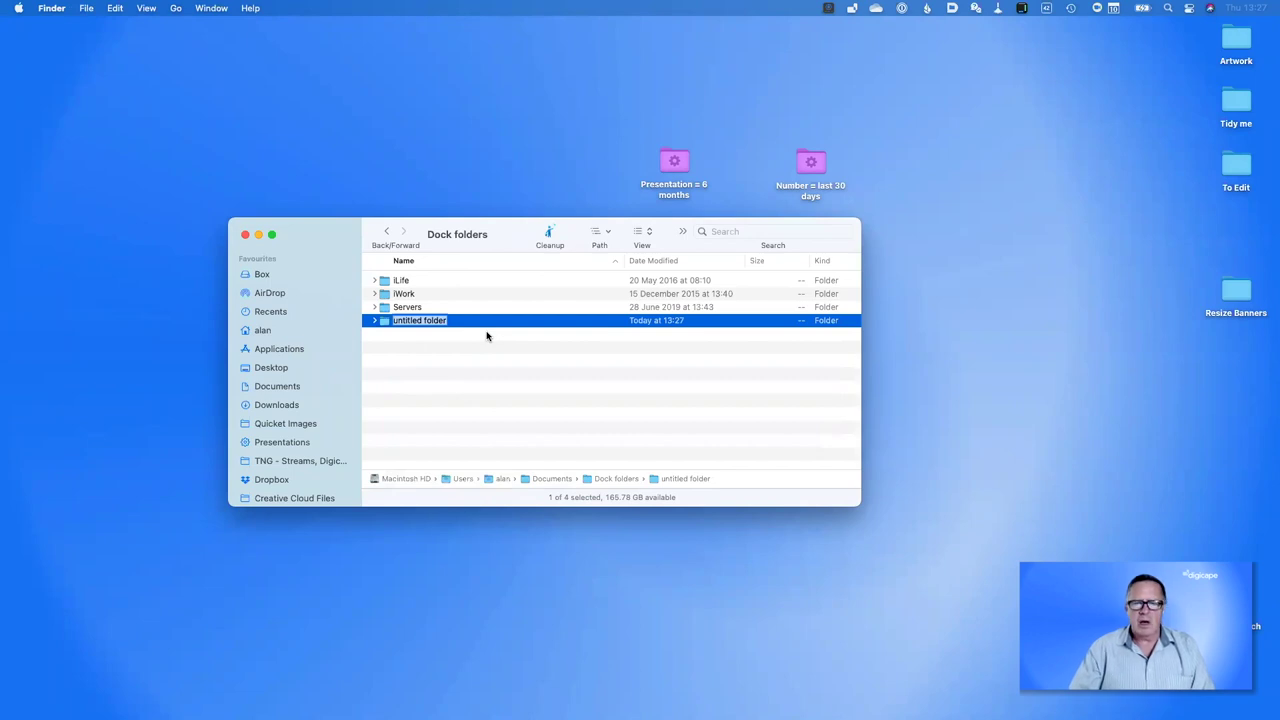
{"action": "type", "text": "Save"}
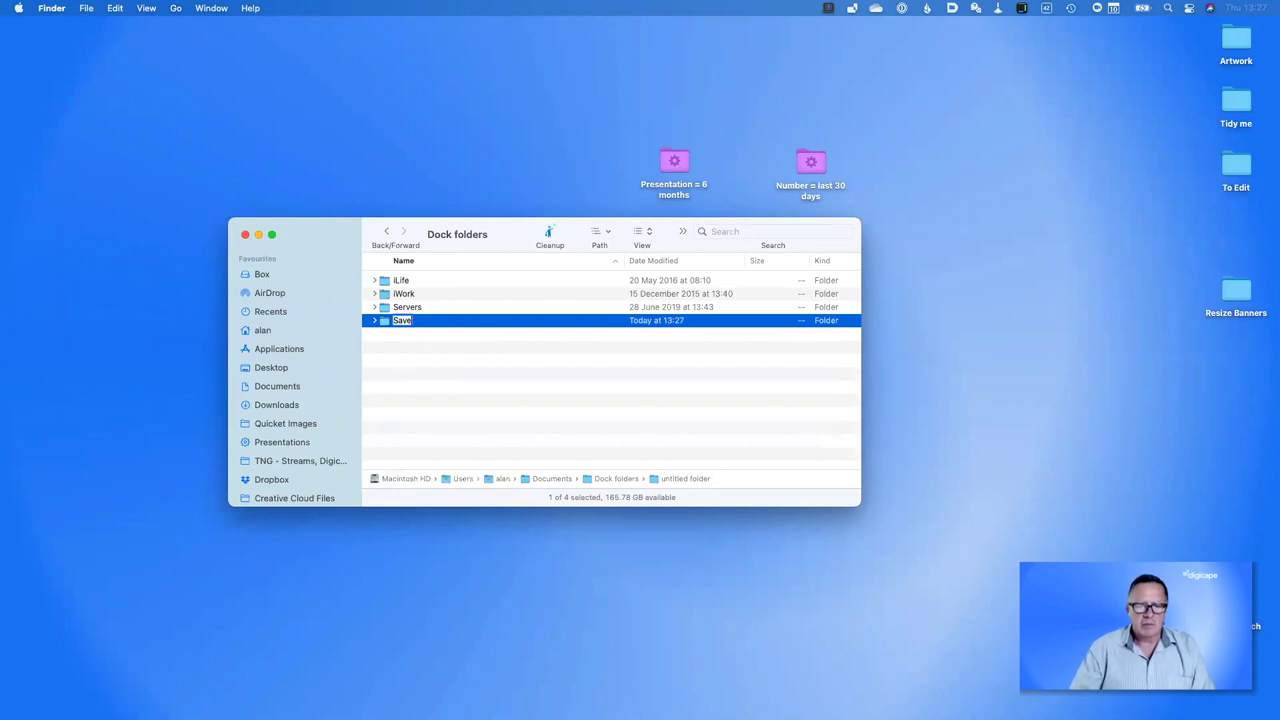
{"action": "type", "text": "d Searches"}
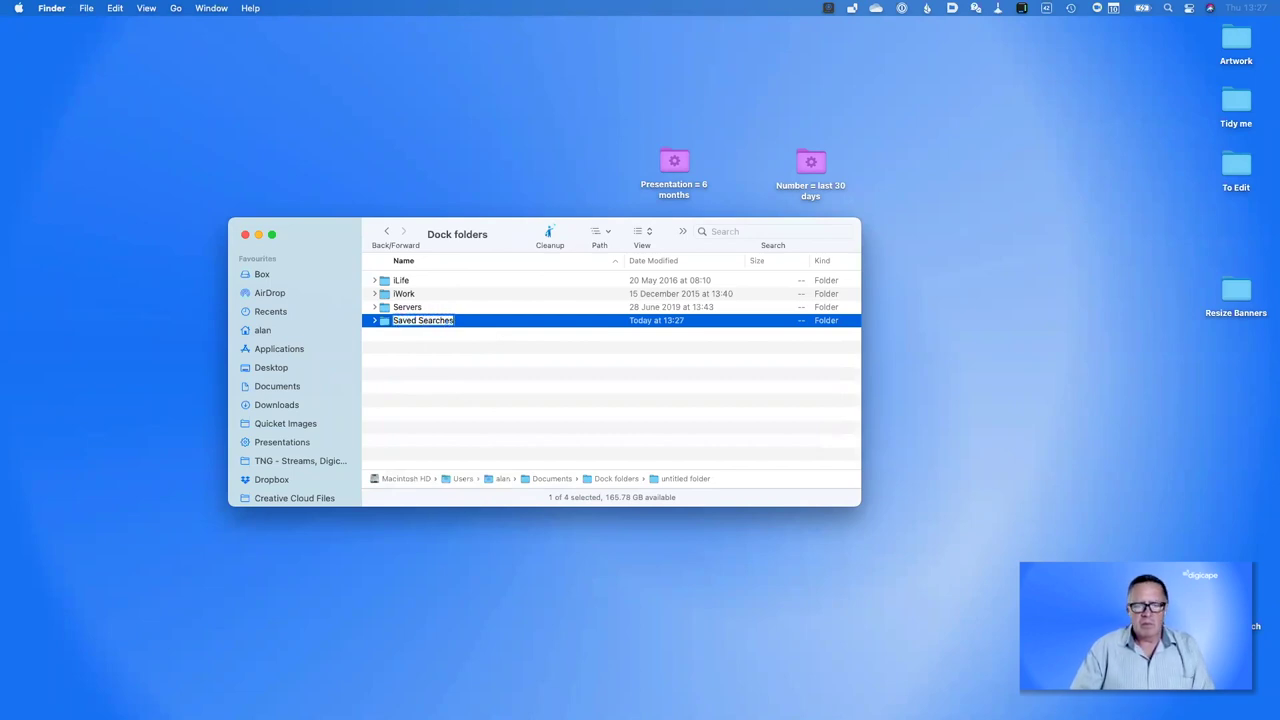
{"action": "key", "text": "Return"}
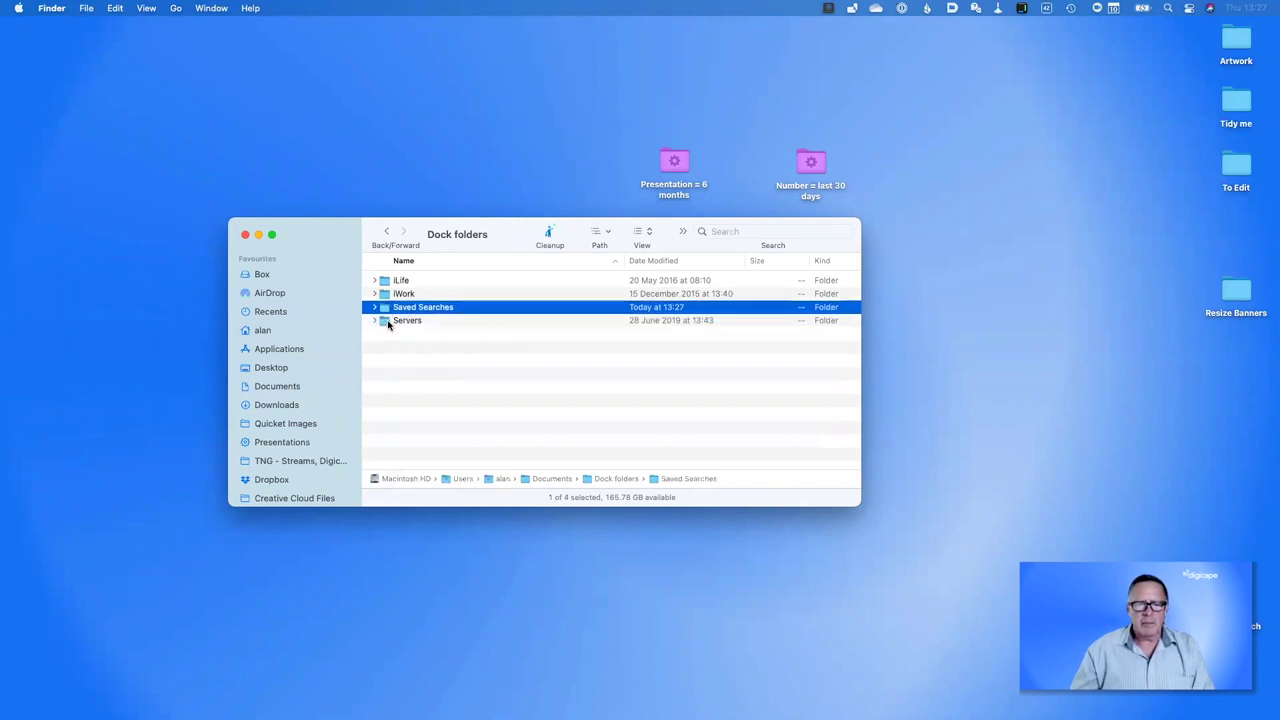
{"action": "double_click", "coordinate": [390, 309]}
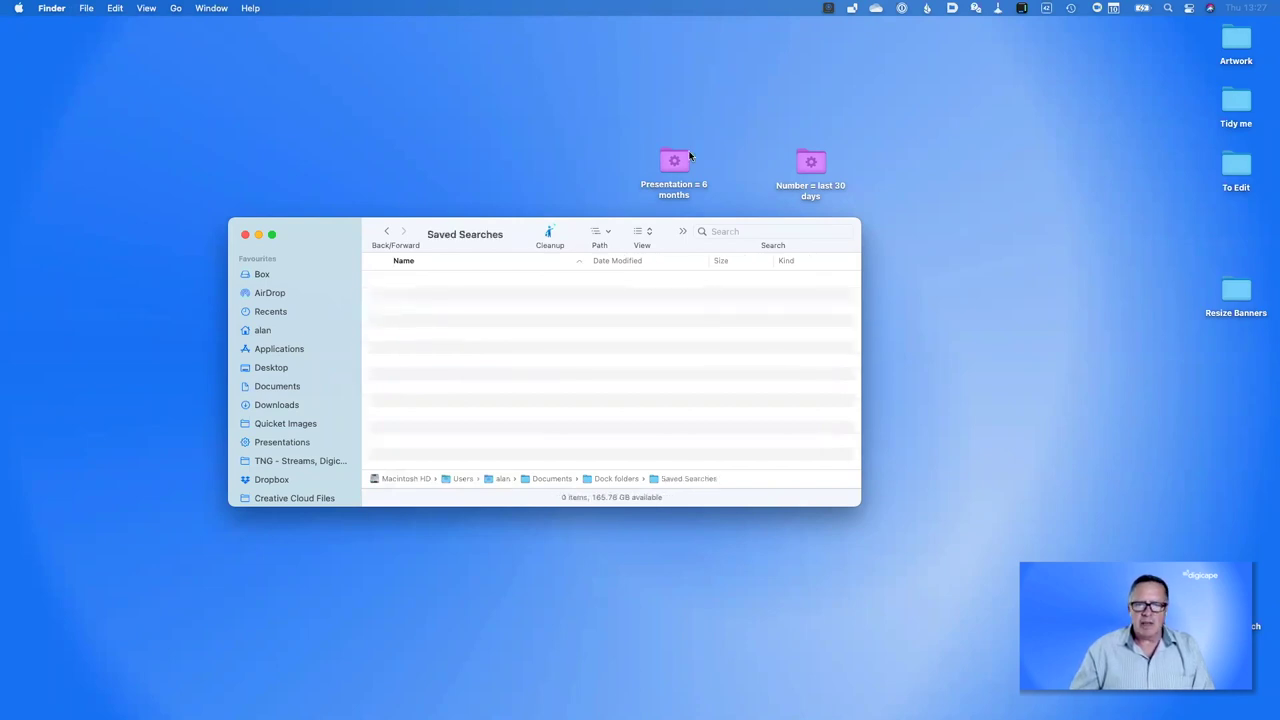
Examine the saved query in the info window of the "Number = last 30 days" Smart Folder, then close that window
{"action": "left_click", "coordinate": [805, 160]}
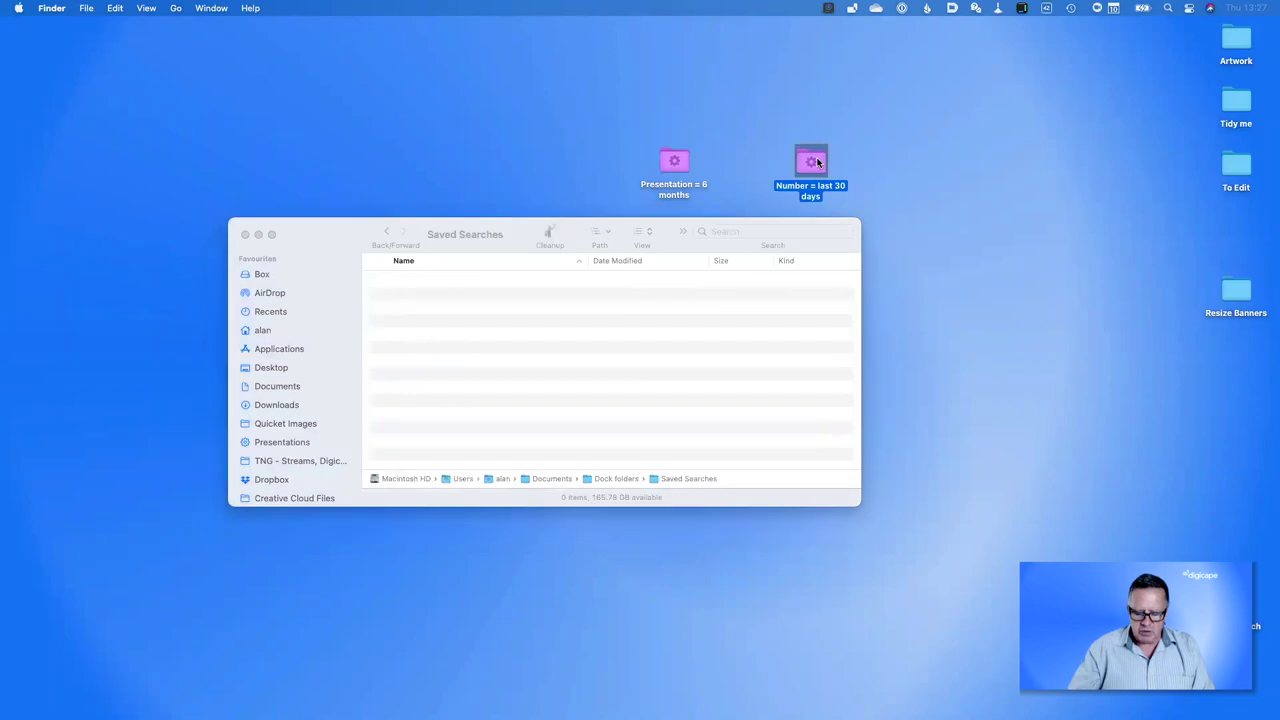
{"action": "key", "text": "super+i"}
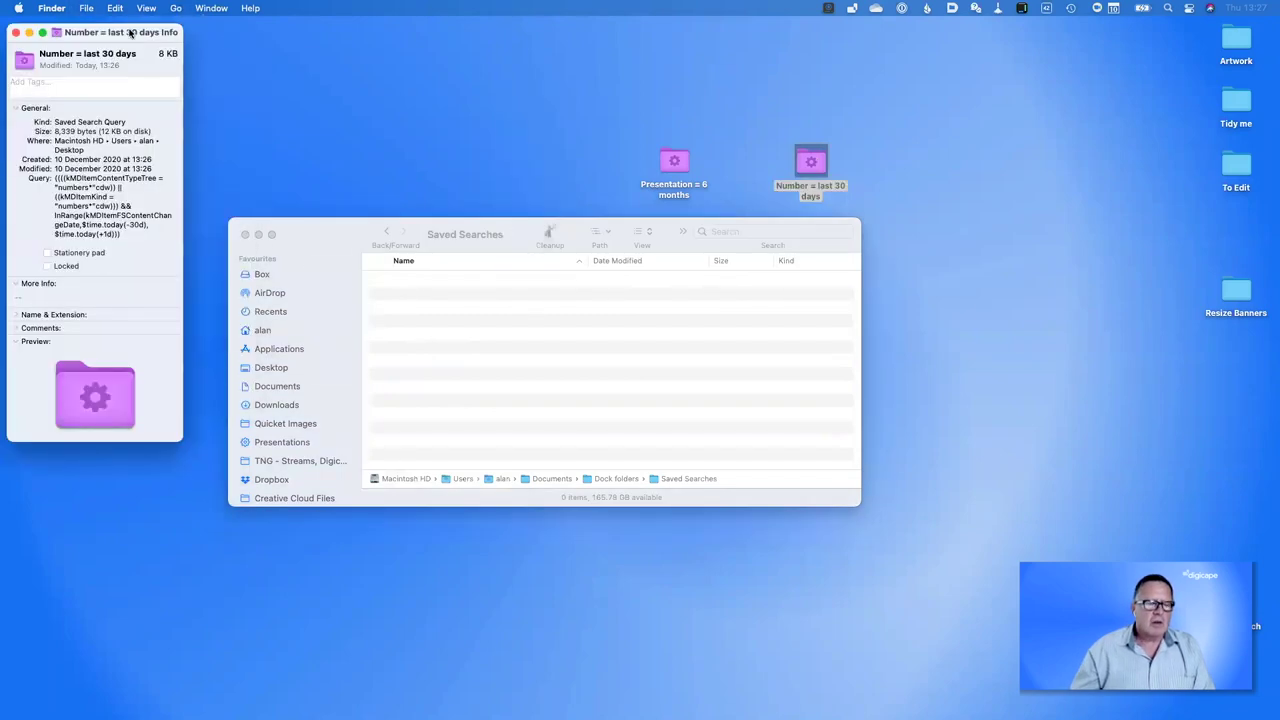
{"action": "left_click_drag", "start_coordinate": [129, 33], "coordinate": [638, 100]}
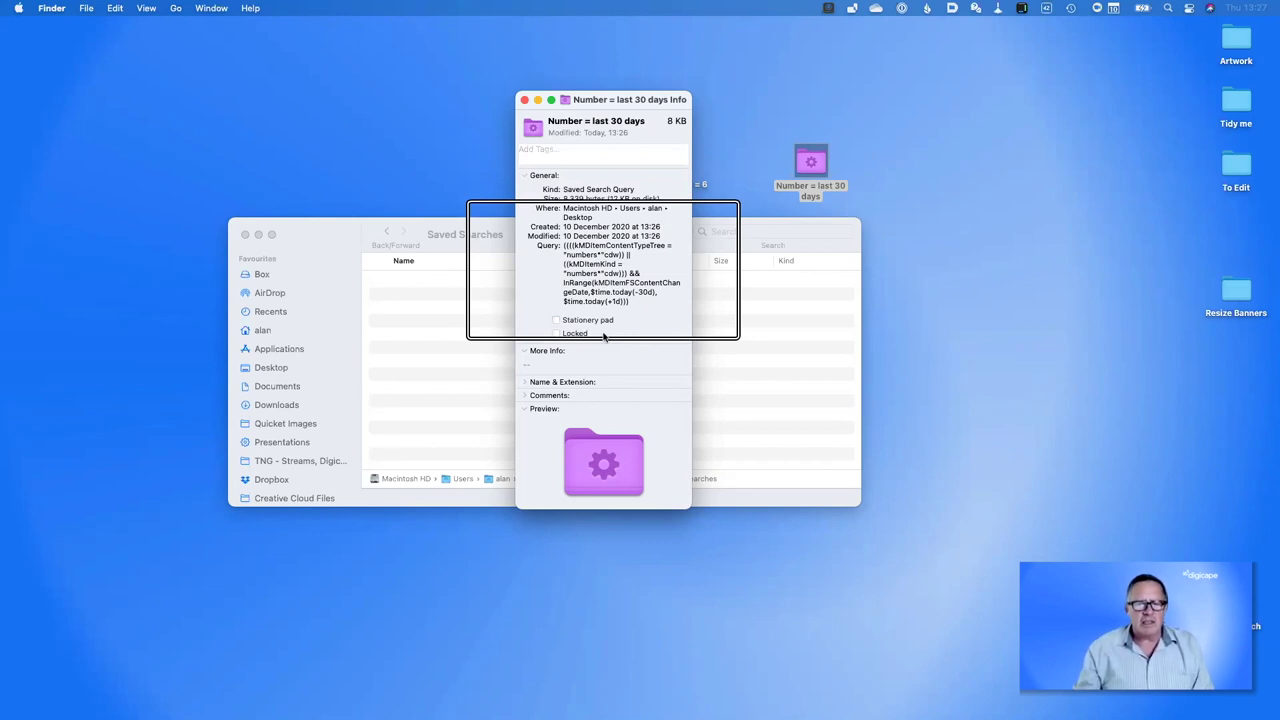
{"action": "left_click", "coordinate": [524, 99]}
Move both Smart Folders from the desktop into Saved Searches, then add the Saved Searches folder to the Dock and close the Finder window
{"action": "left_click_drag", "start_coordinate": [570, 106], "coordinate": [601, 349]}
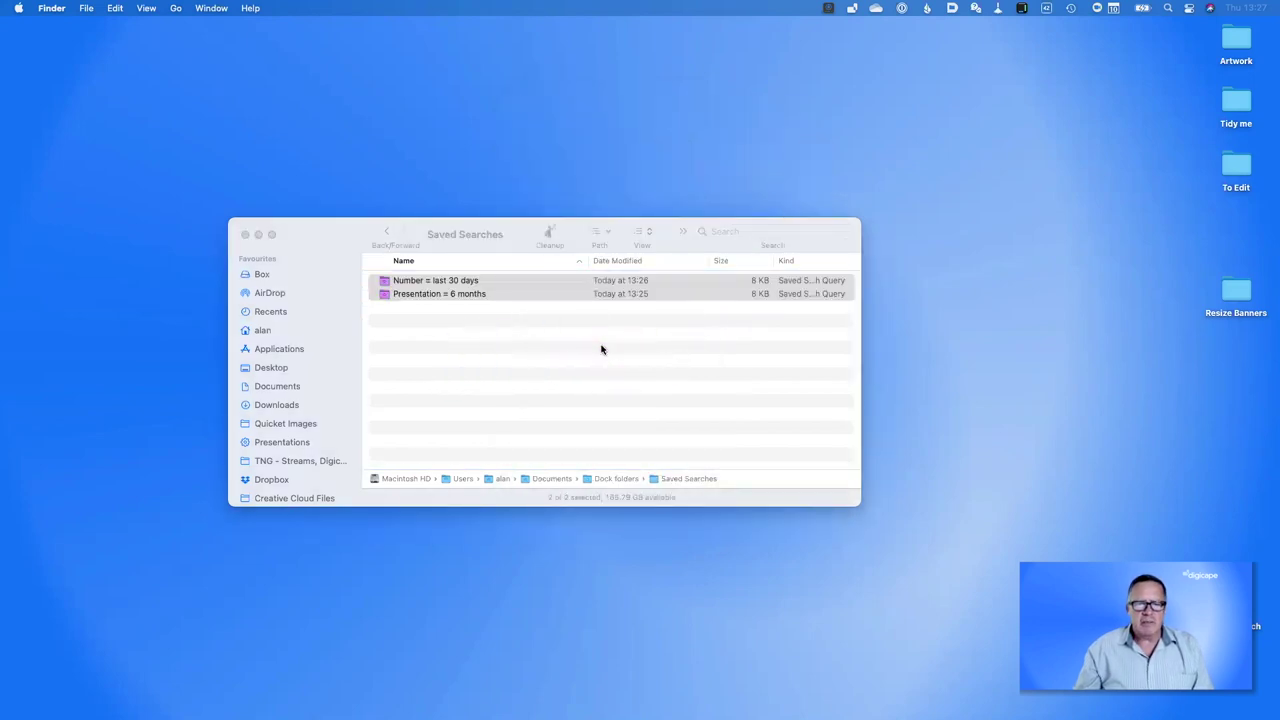
{"action": "key", "text": "super+Up"}
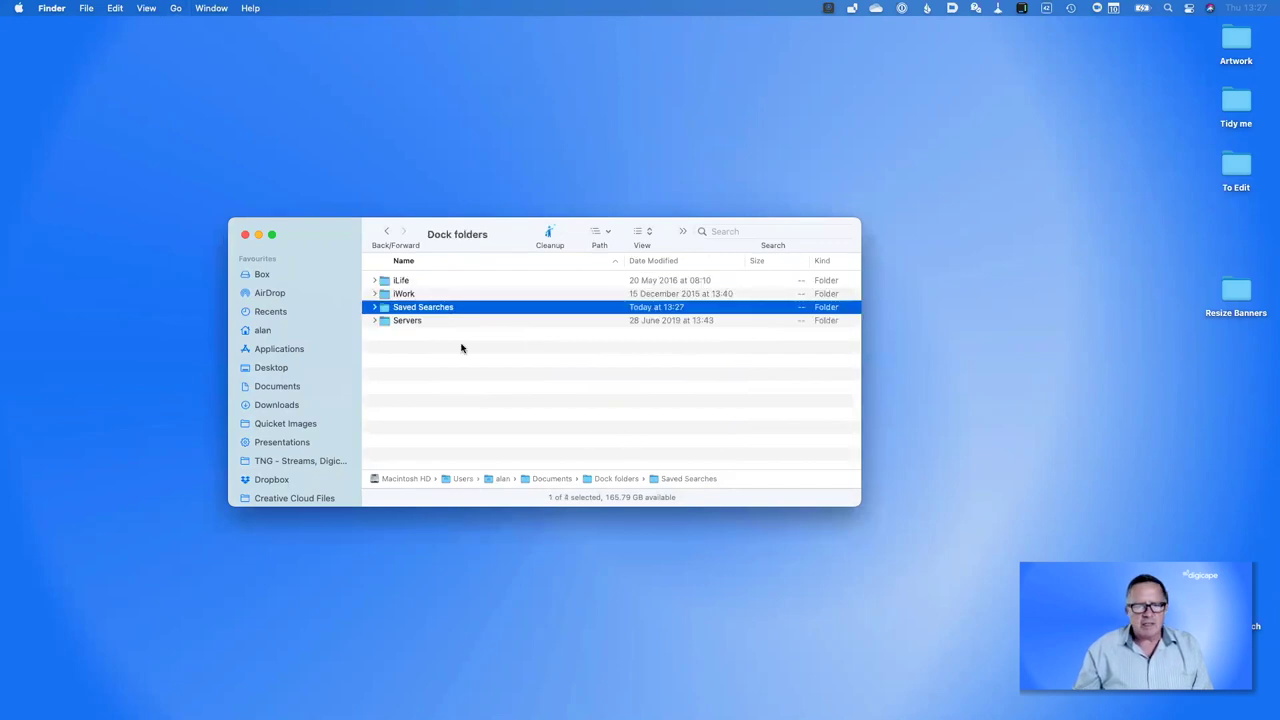
{"action": "mouse_move", "coordinate": [1272, 612]}
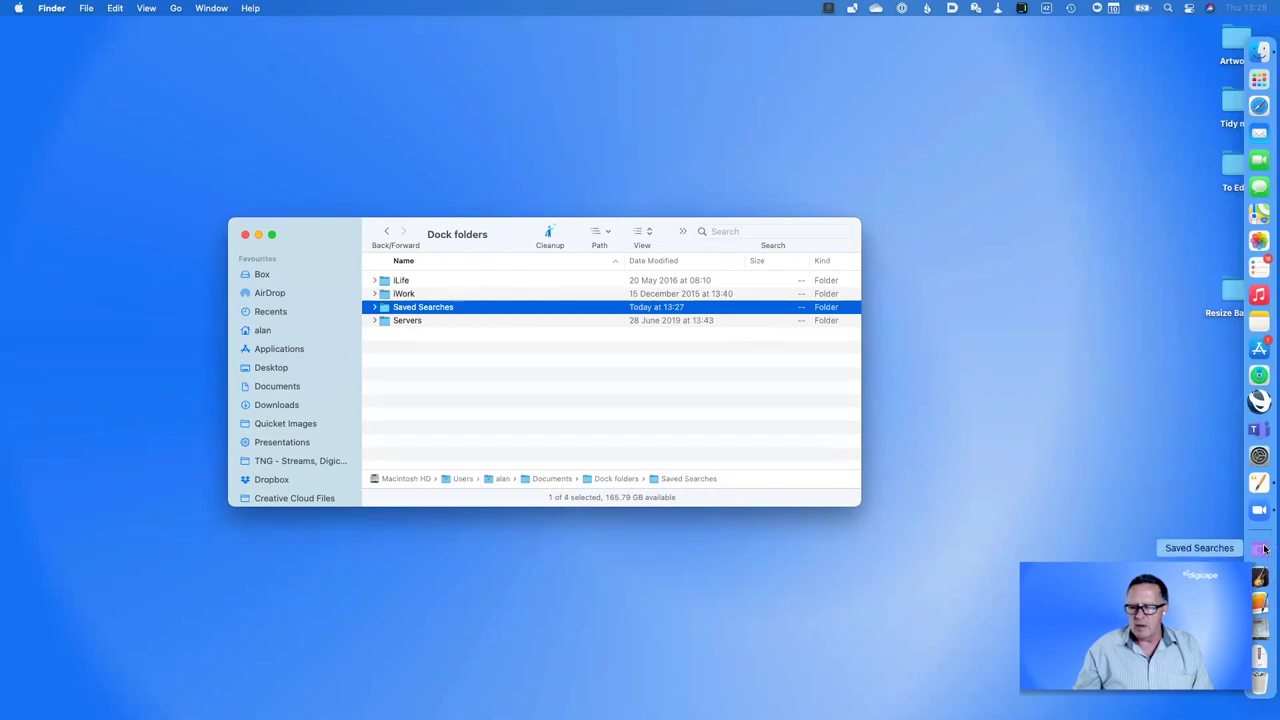
{"action": "left_click_drag", "start_coordinate": [1262, 548], "coordinate": [400, 285]}
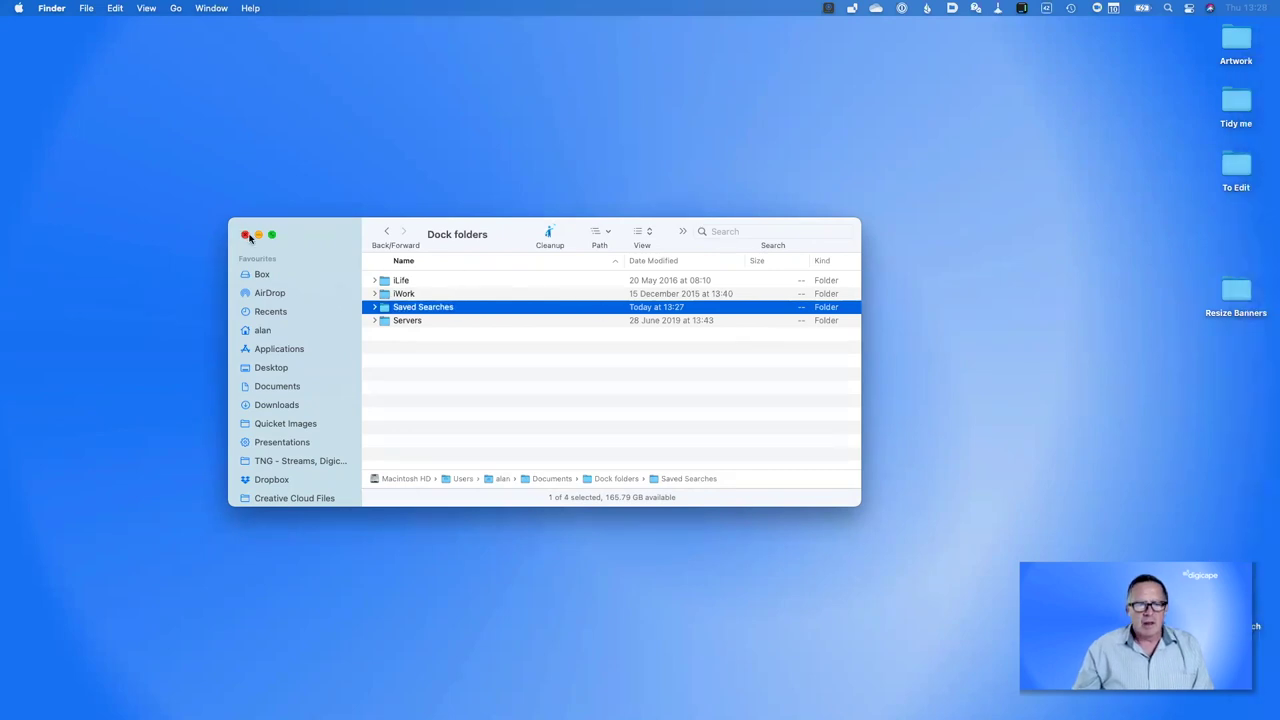
{"action": "left_click", "coordinate": [245, 234]}
Open the "Number = last 30 days" Smart Folder from the Saved Searches stack in the Dock and sort its files by Date Last Opened
{"action": "mouse_move", "coordinate": [1272, 597]}
{"action": "left_click", "coordinate": [1261, 548]}
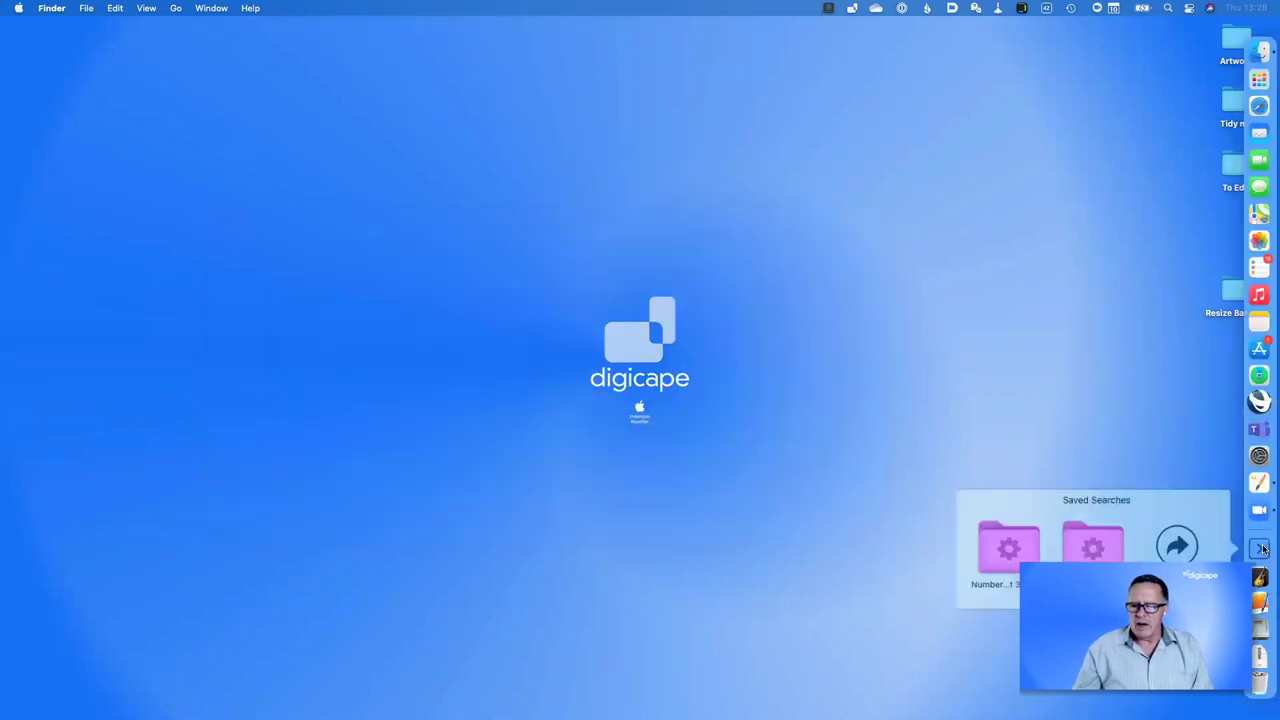
{"action": "left_click", "coordinate": [997, 550]}
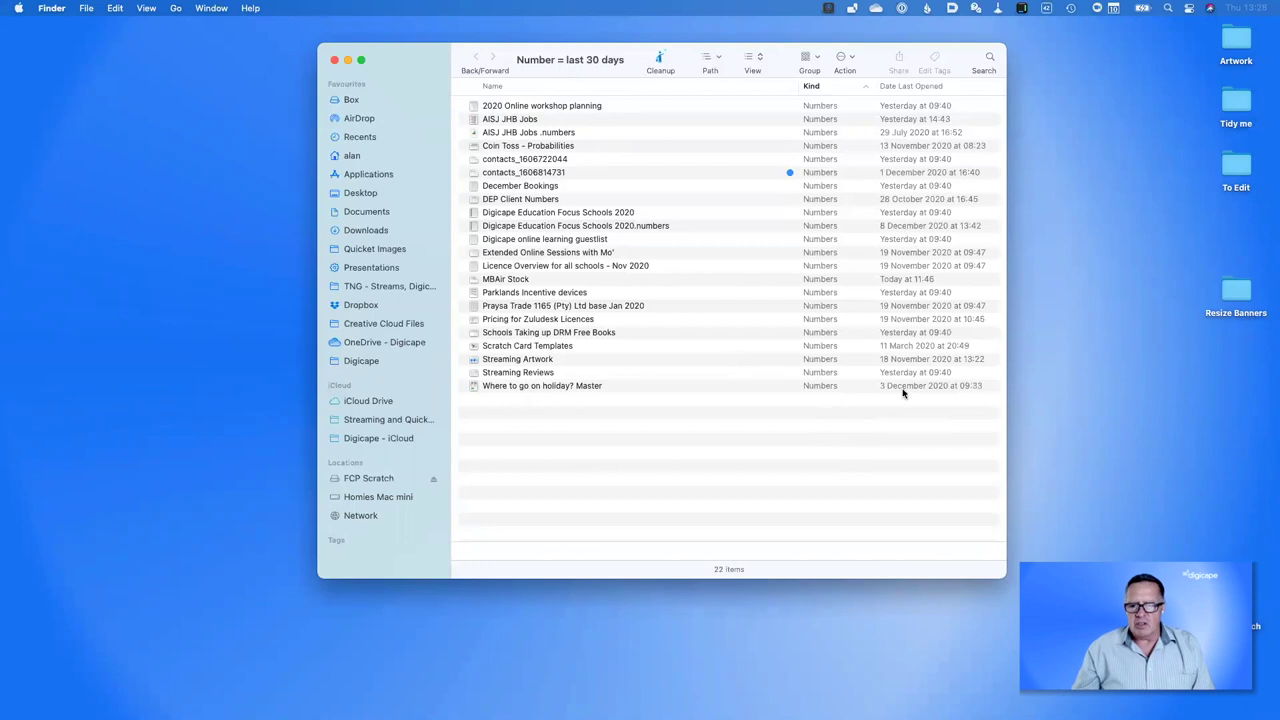
{"action": "left_click", "coordinate": [896, 87]}
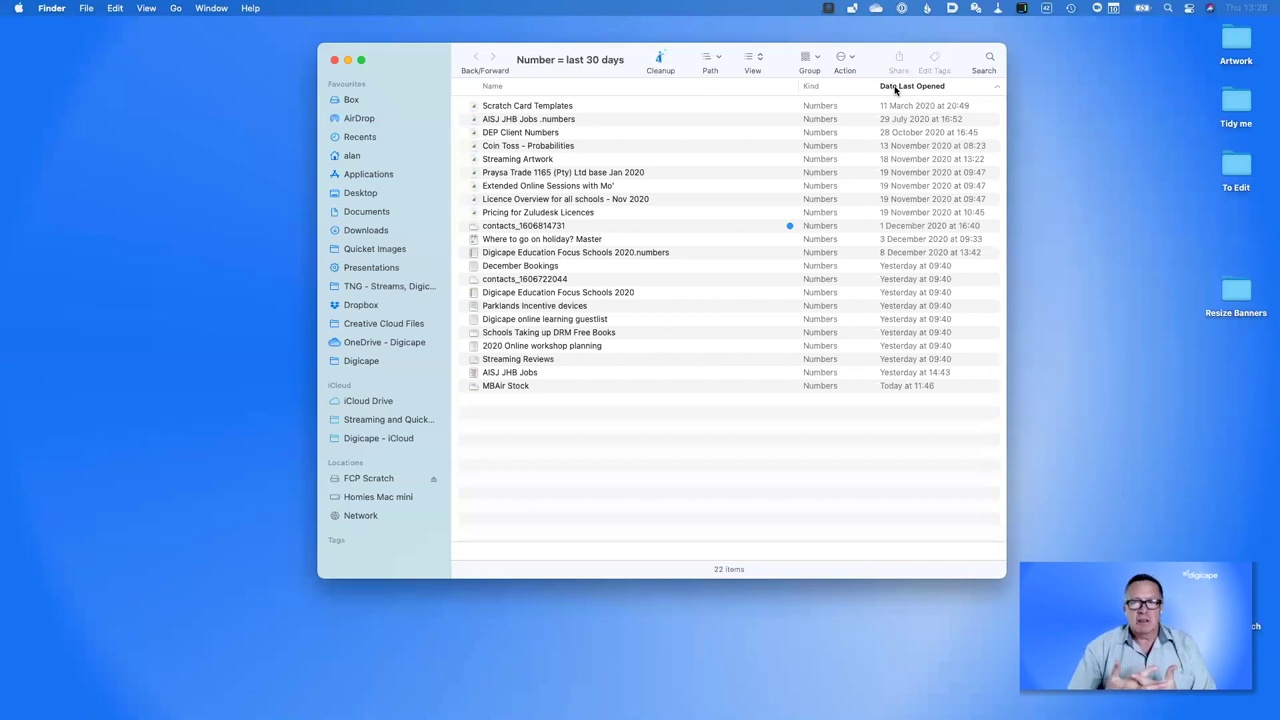
Search This Mac for "presentations"
{"action": "left_click", "coordinate": [989, 57]}
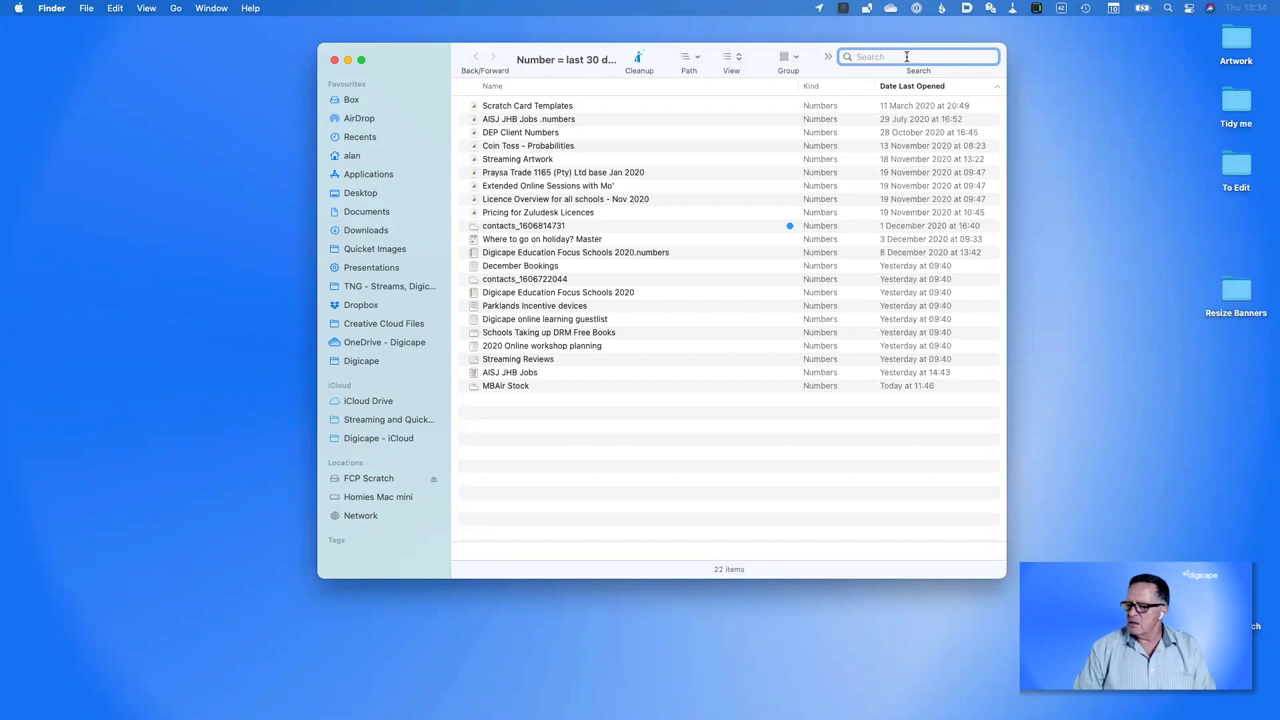
{"action": "type", "text": "presentations"}
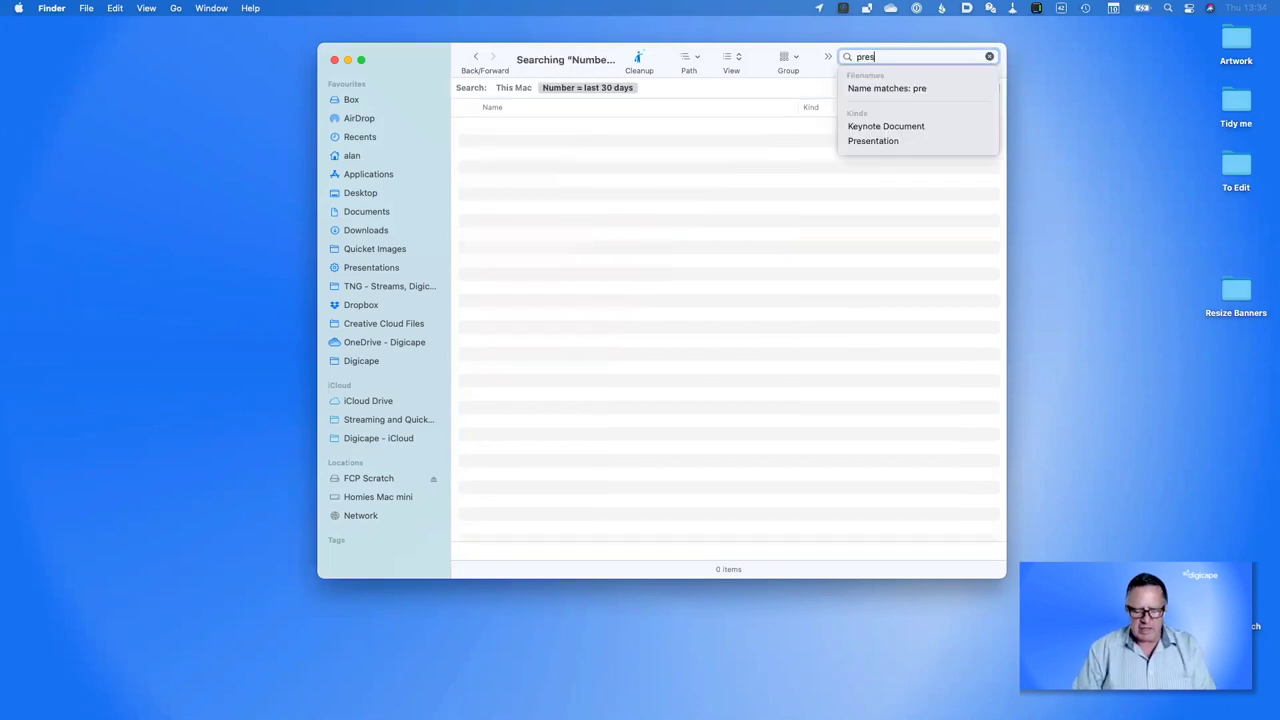
{"action": "left_click", "coordinate": [514, 87]}
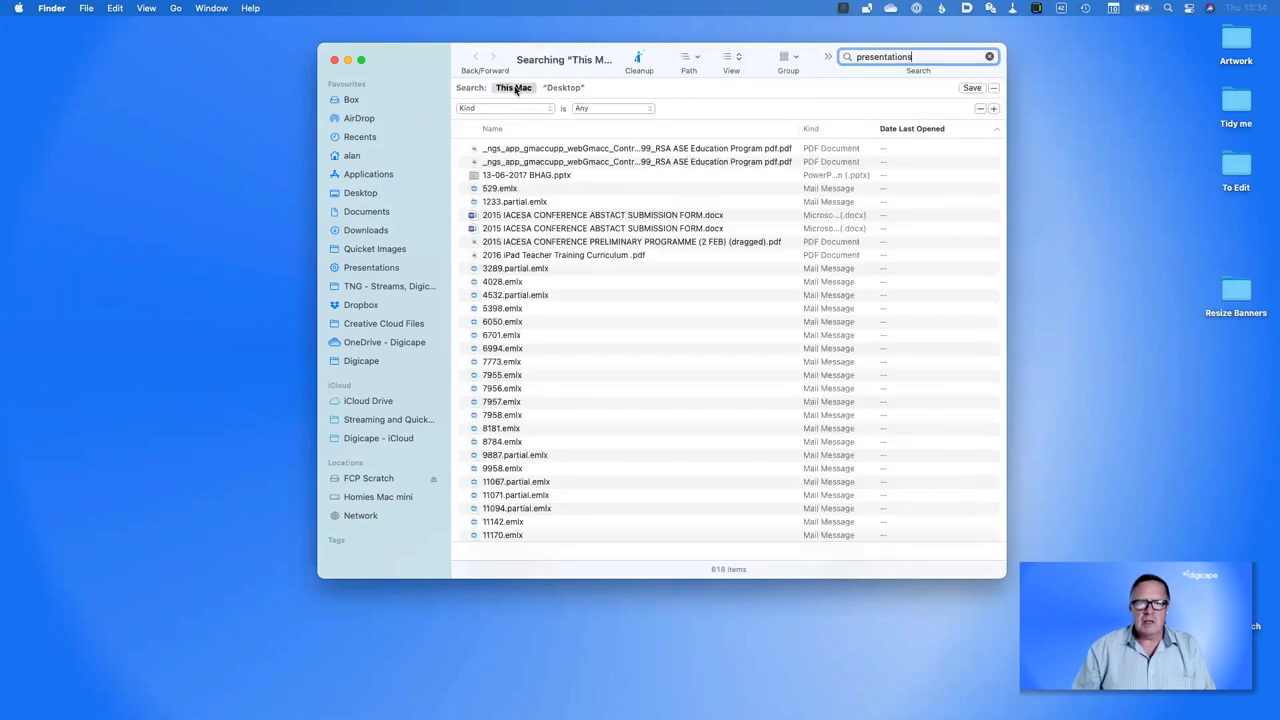
Check where the search would be saved as a Smart Folder by viewing the folder hierarchy above Saved Searches, then cancel the save
{"action": "left_click", "coordinate": [972, 88]}
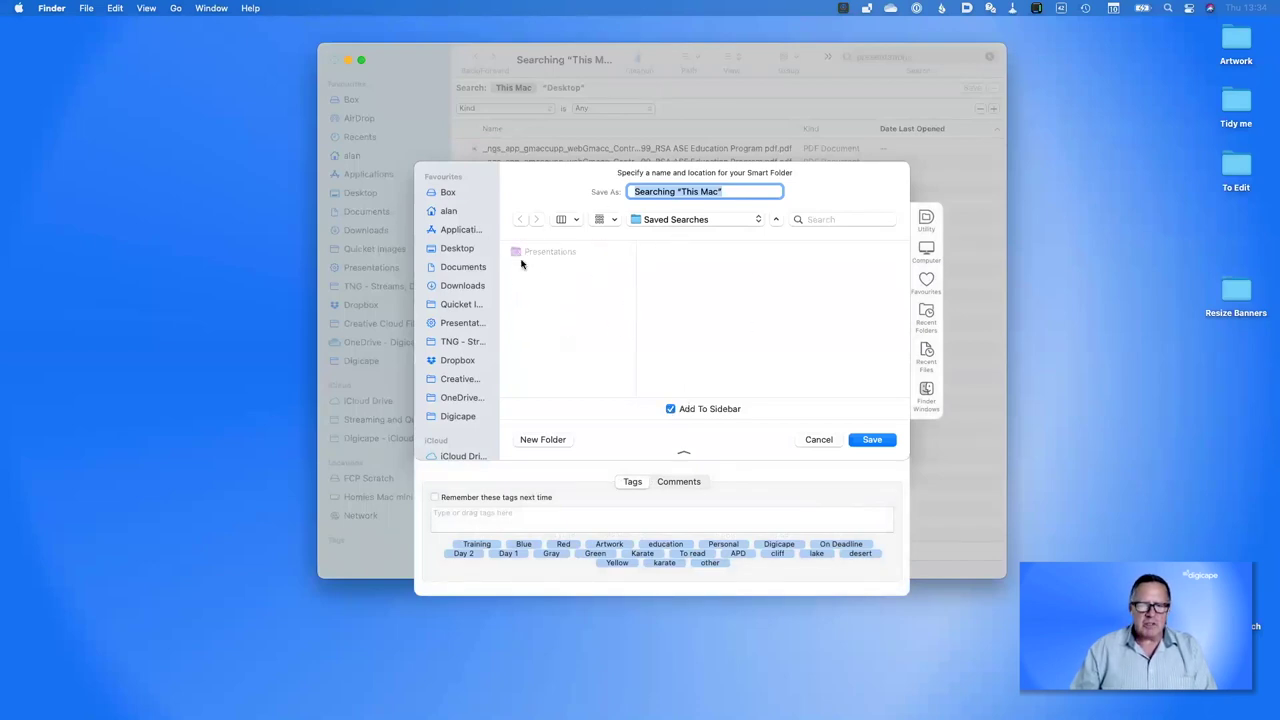
{"action": "left_click", "coordinate": [673, 220]}
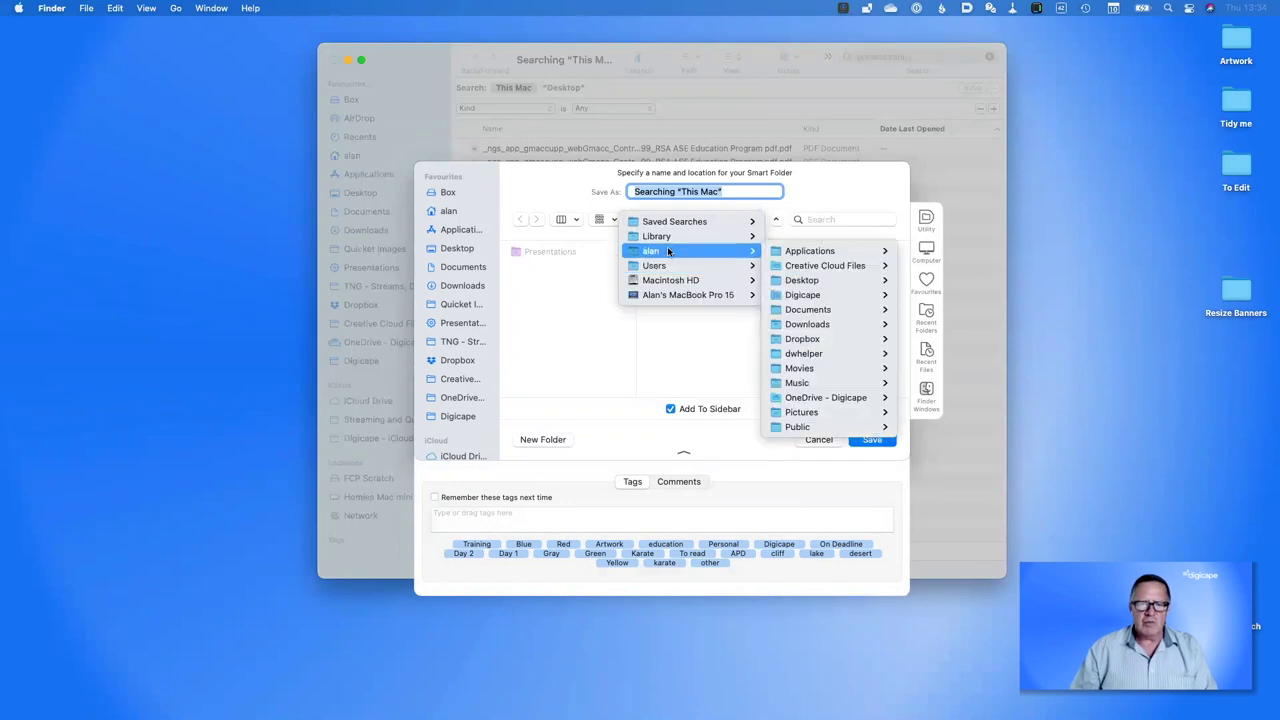
{"action": "mouse_move", "coordinate": [667, 235]}
{"action": "left_click", "coordinate": [514, 209]}
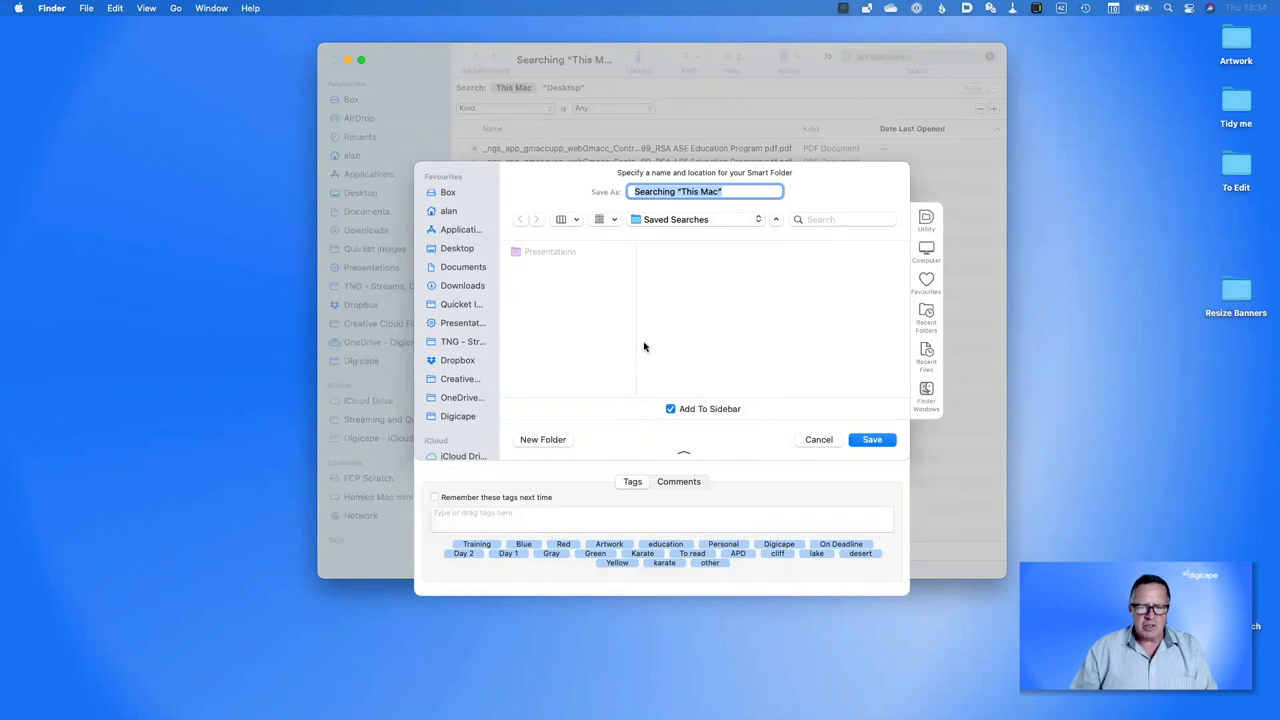
{"action": "left_click", "coordinate": [820, 440]}
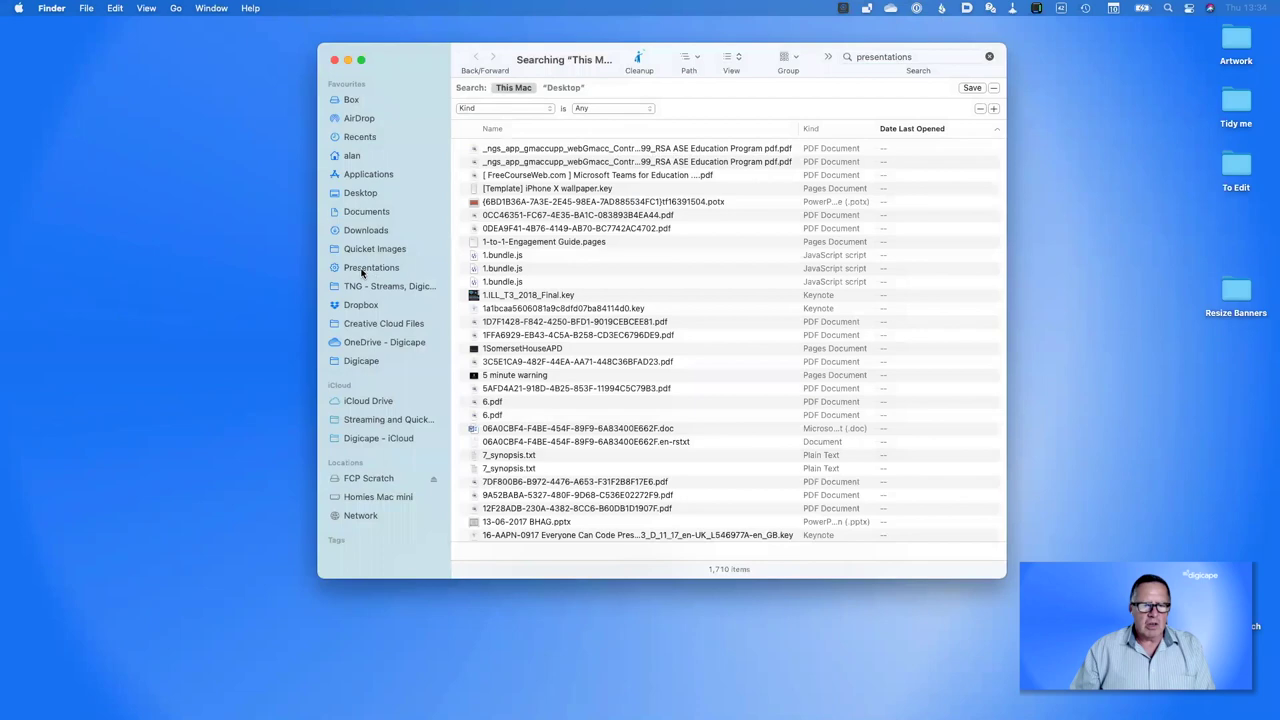
Open the Presentations Smart Folder and show its search criteria for editing
{"action": "left_click", "coordinate": [363, 269]}
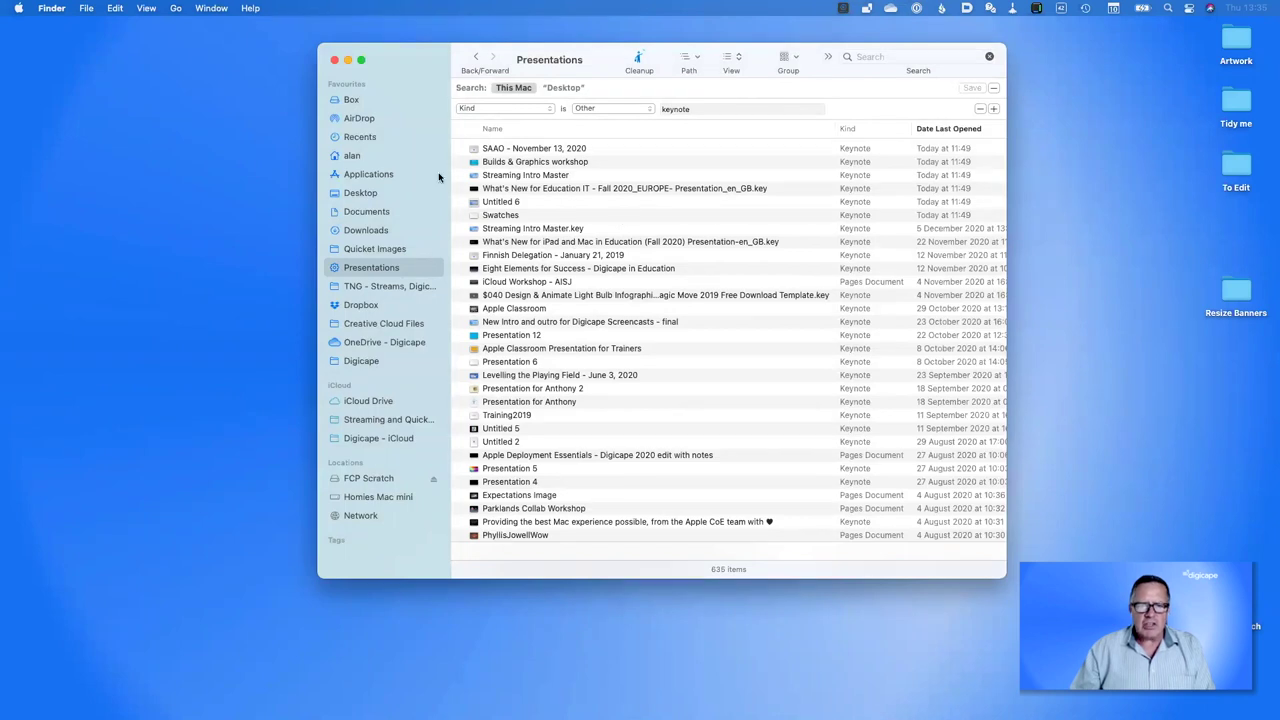
{"action": "right_click", "coordinate": [412, 274]}
{"action": "left_click", "coordinate": [405, 276]}
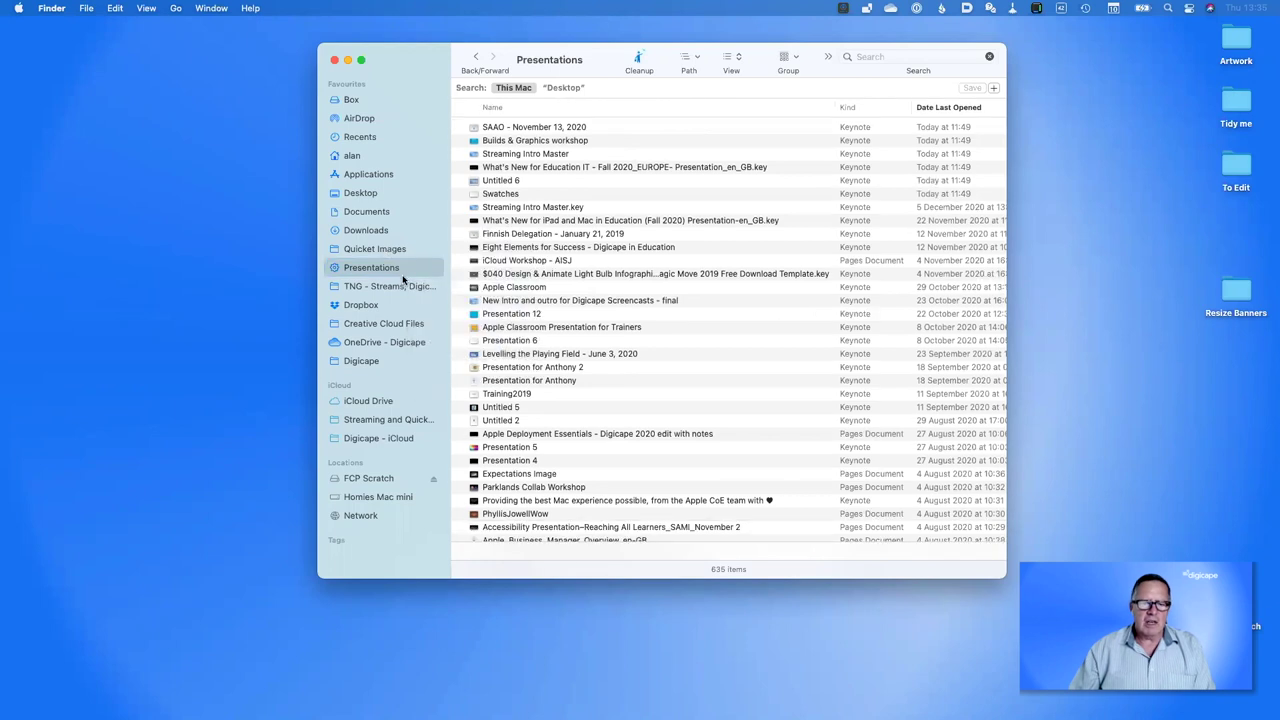
{"action": "right_click", "coordinate": [402, 270]}
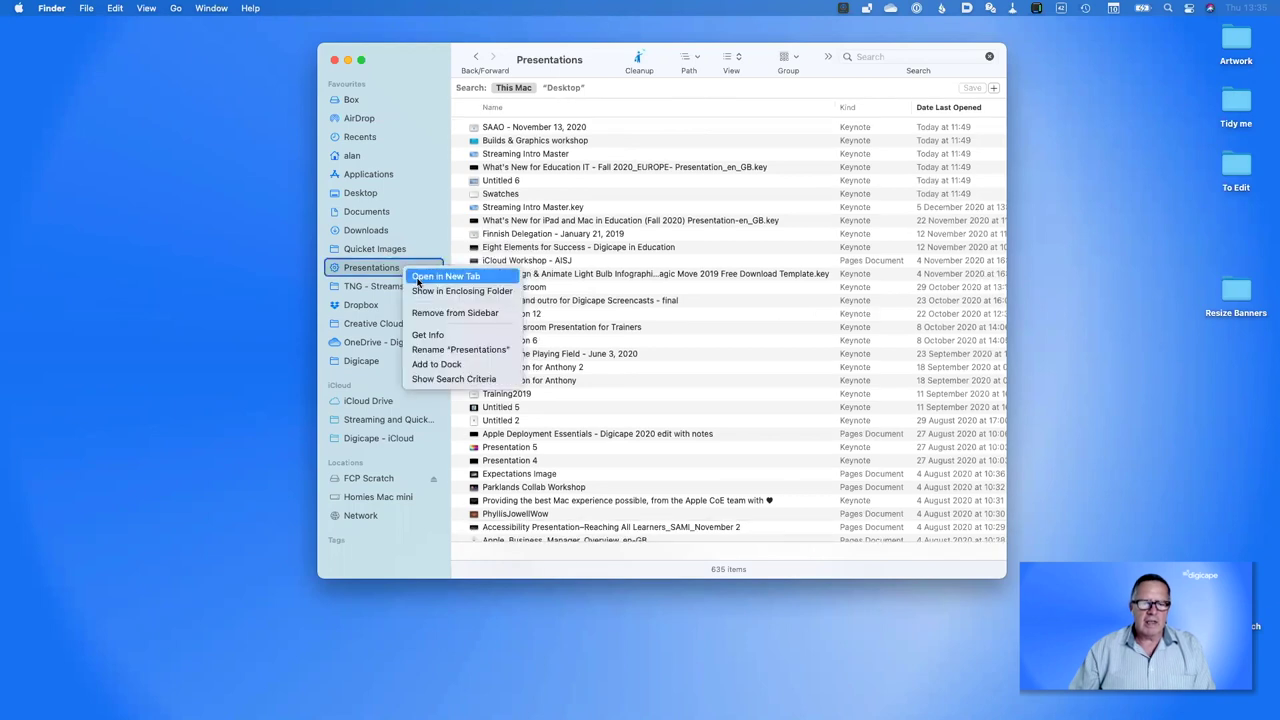
{"action": "left_click", "coordinate": [434, 377]}
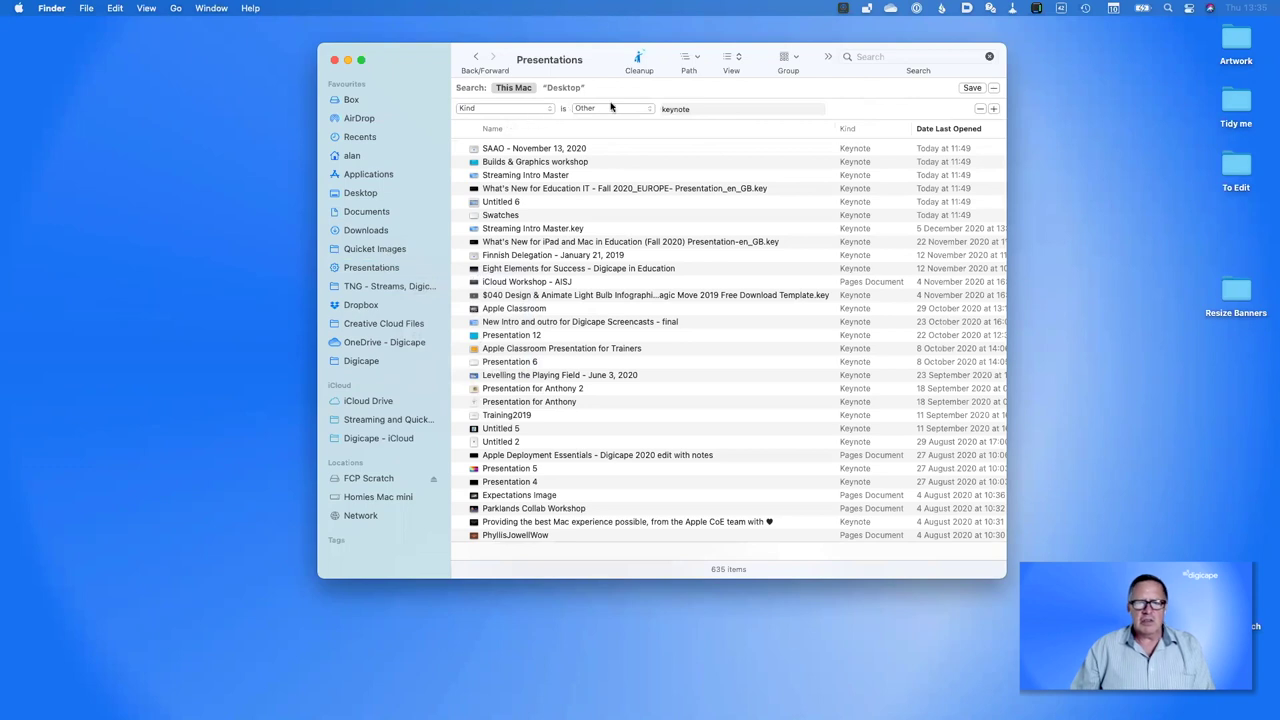
Add a second criterion to the Presentations search so that Contents contains "education"
{"action": "left_click", "coordinate": [993, 109]}
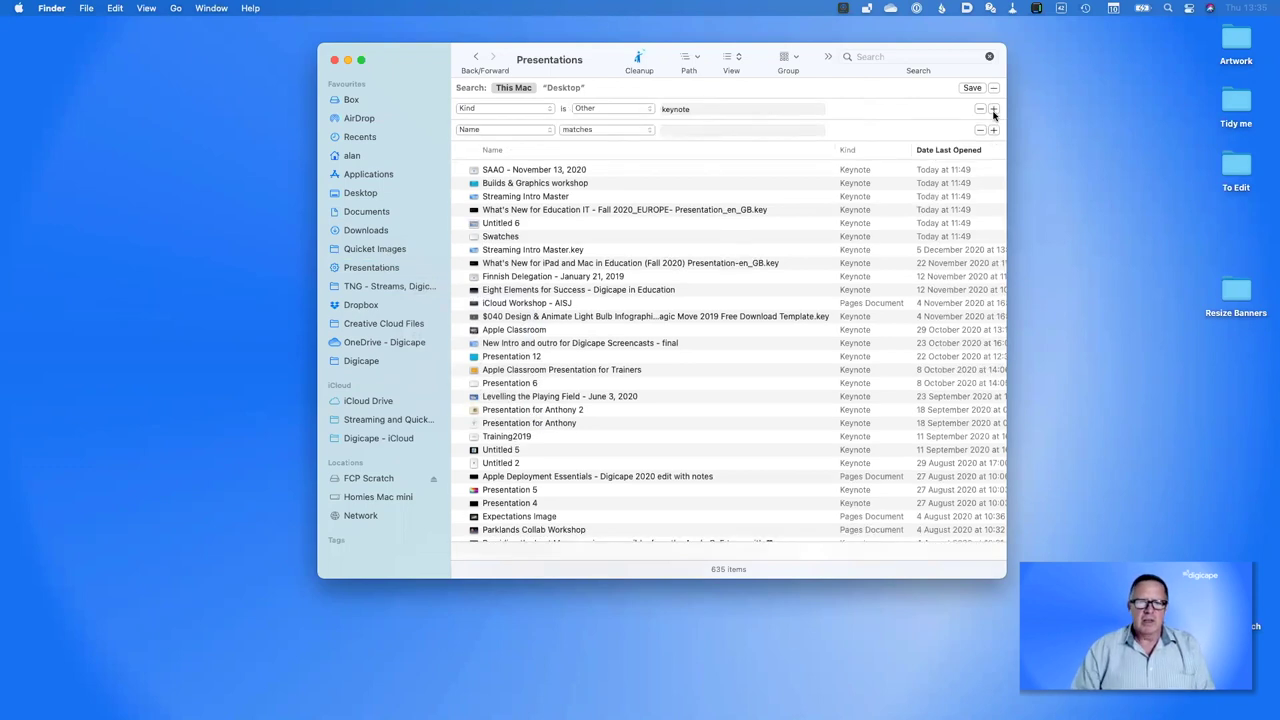
{"action": "left_click", "coordinate": [502, 127]}
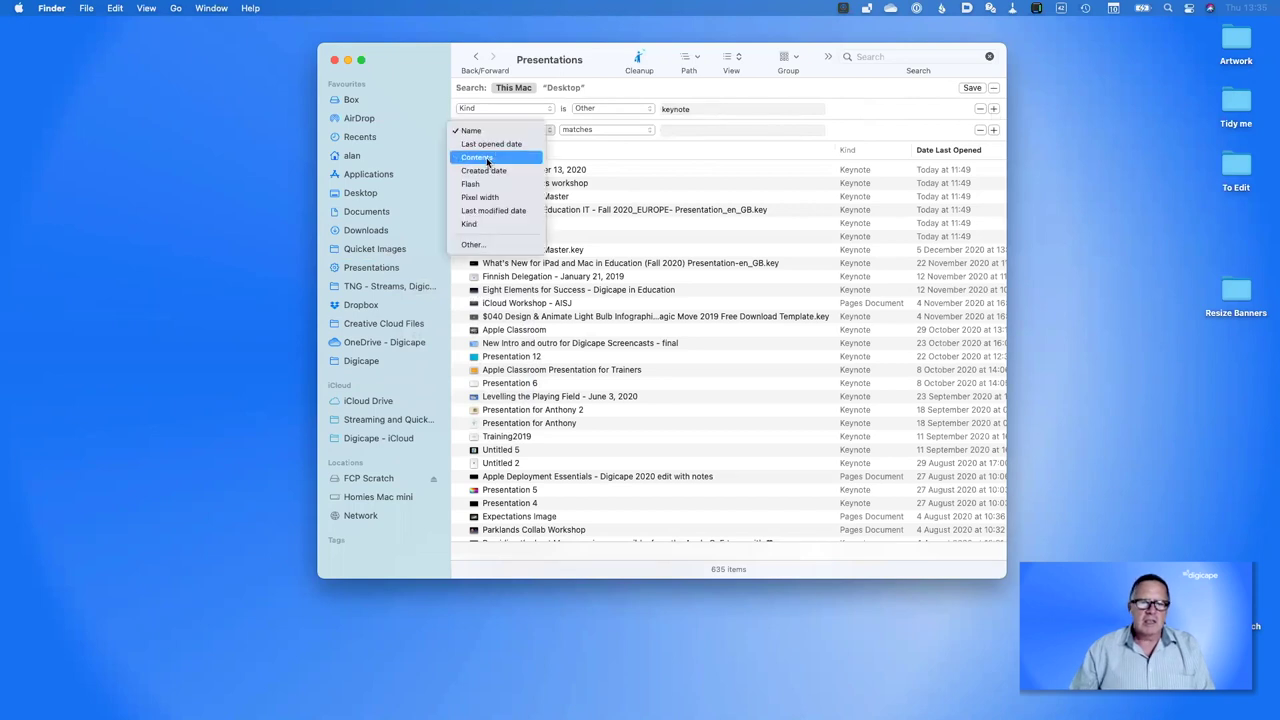
{"action": "left_click", "coordinate": [488, 160]}
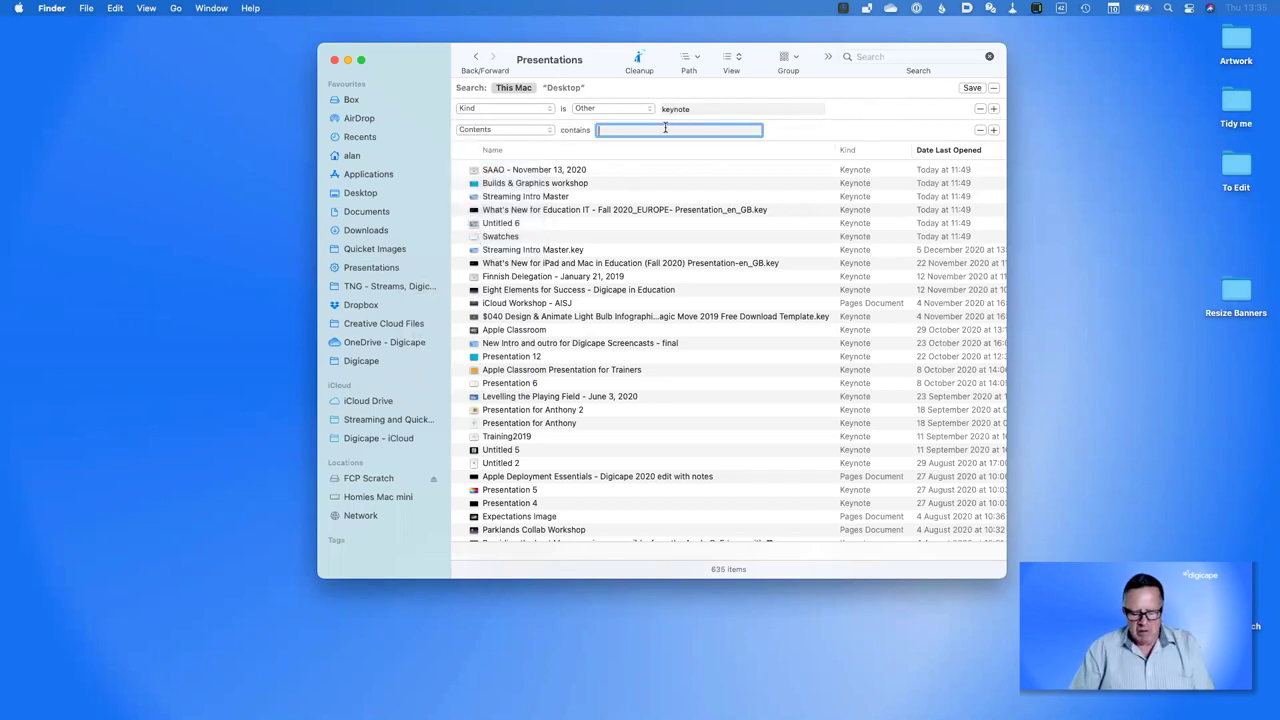
{"action": "type", "text": "education"}
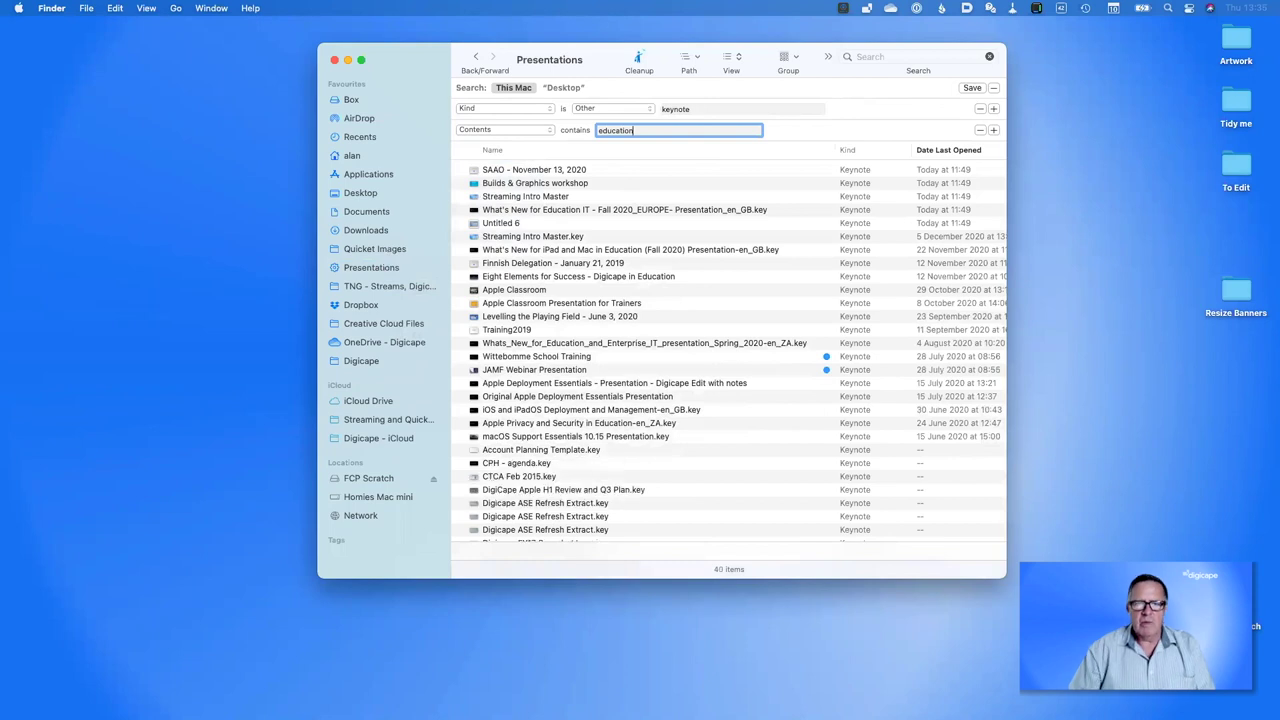